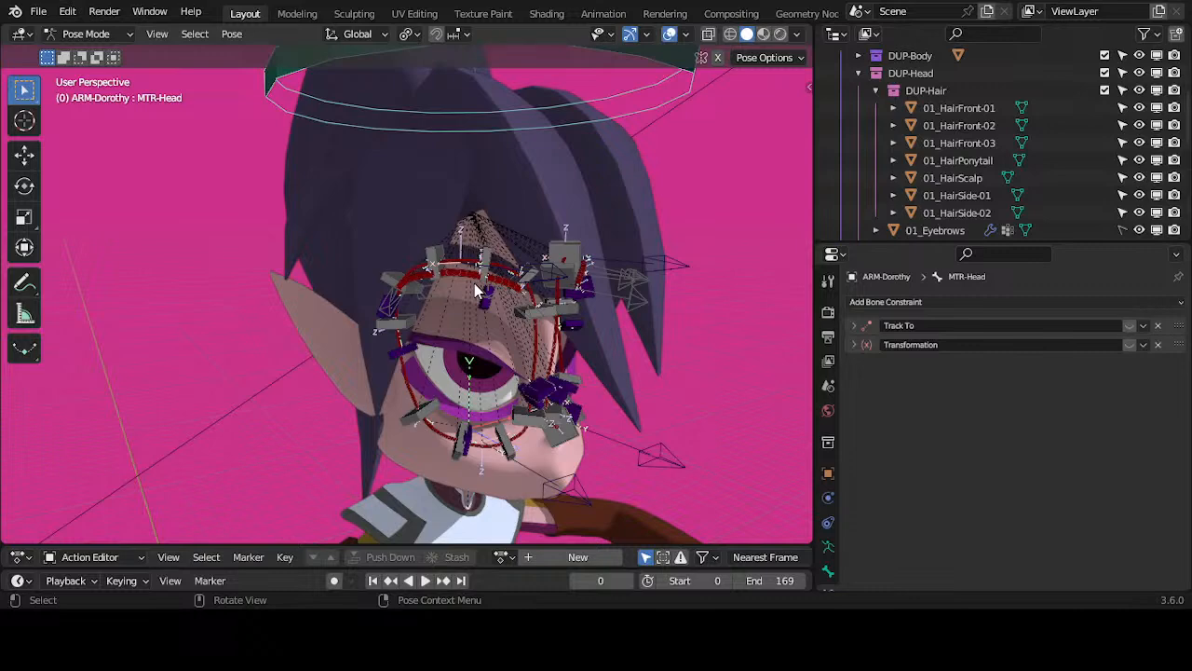
# Step: Select the lower eye-contour handler CTL_EyeContour-BB-Handler.R.008 to view its constraint
pyautogui.moveTo(522, 271); pyautogui.dragTo(437, 259, button='middle')
pyautogui.moveTo(358, 245); pyautogui.dragTo(345, 267, button='middle')
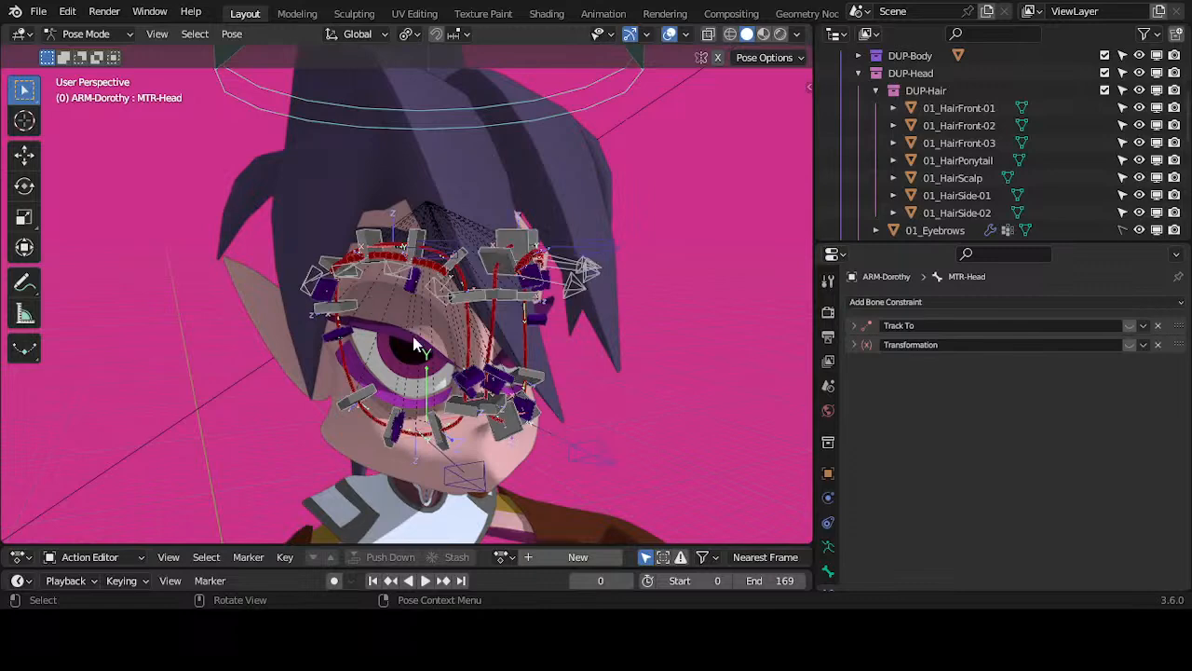
pyautogui.click(410, 396)
pyautogui.moveTo(410, 396); pyautogui.dragTo(424, 324, button='middle')
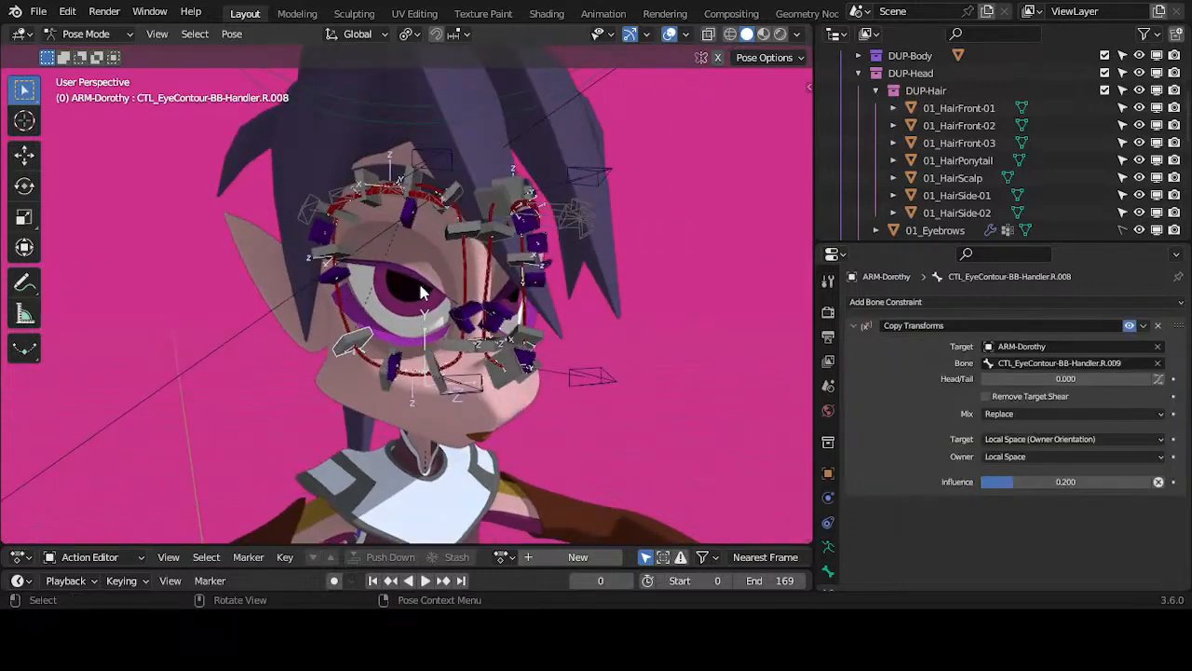
pyautogui.moveTo(414, 231); pyautogui.dragTo(395, 330, button='middle')
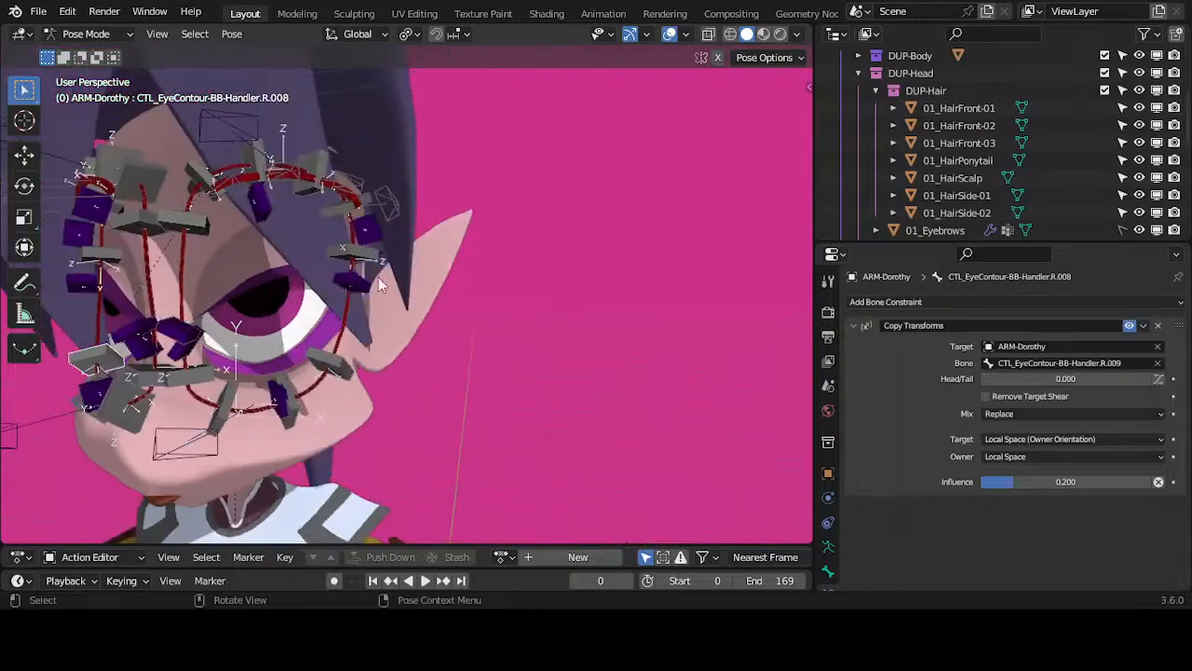
# Step: Move the upper eyelid handler CTL_Eyelid-TOP-BB-Handler.L.002 to test how the eyelid deforms
pyautogui.click(256, 204)
pyautogui.press('g')
pyautogui.click(256, 250)
pyautogui.moveTo(257, 275); pyautogui.dragTo(337, 293, button='middle')
pyautogui.click(70, 326)
pyautogui.keyDown('shift'); pyautogui.moveTo(320, 213); pyautogui.dragTo(406, 238, button='middle'); pyautogui.keyUp('shift')
pyautogui.press('g')
pyautogui.click(383, 242)
pyautogui.press('g')
pyautogui.click(391, 275)
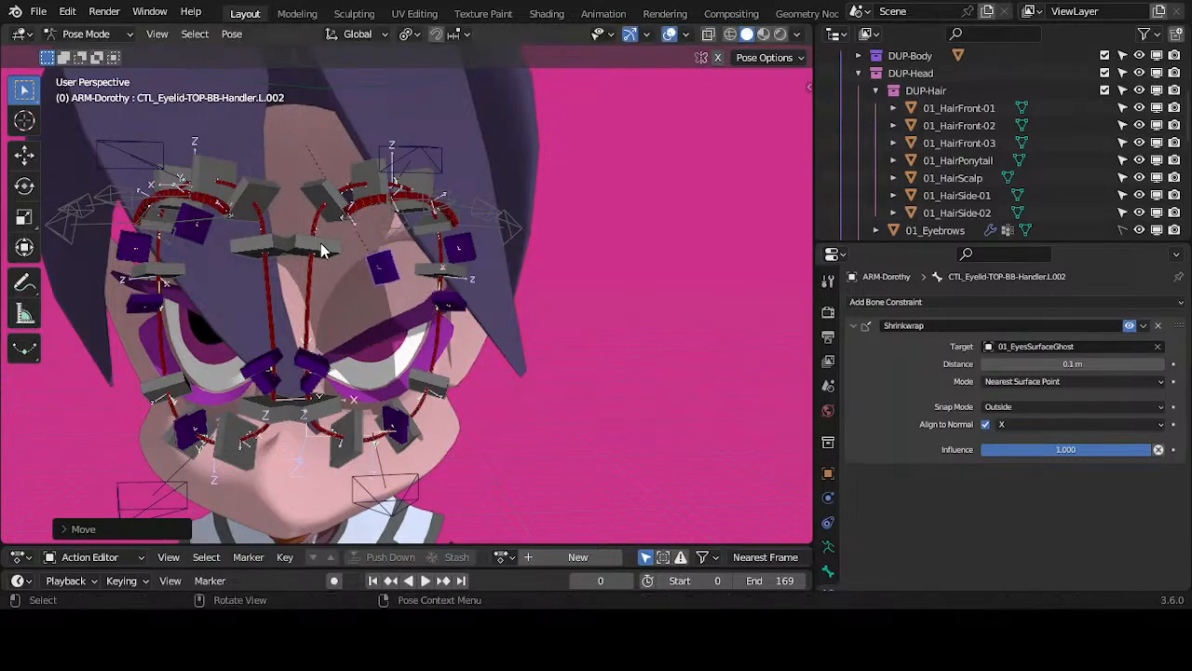
# Step: Select the eye-contour handlers L.002 and L.003 to compare their Copy Transforms constraints
pyautogui.click(331, 247)
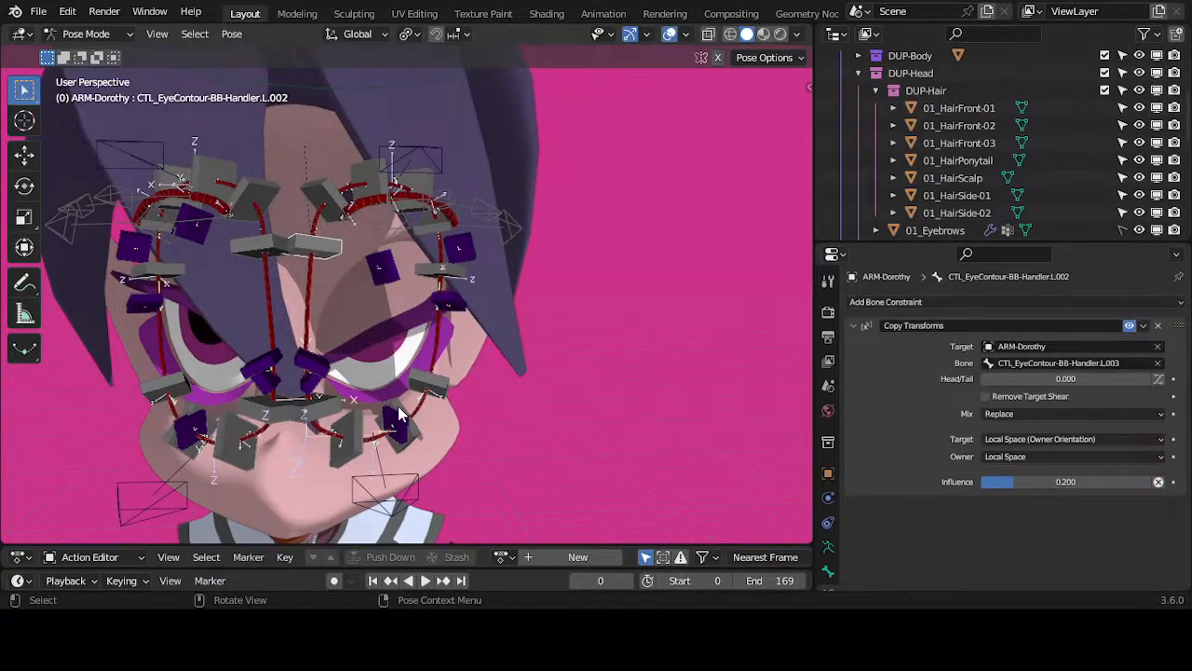
pyautogui.moveTo(401, 406); pyautogui.dragTo(410, 279, button='middle')
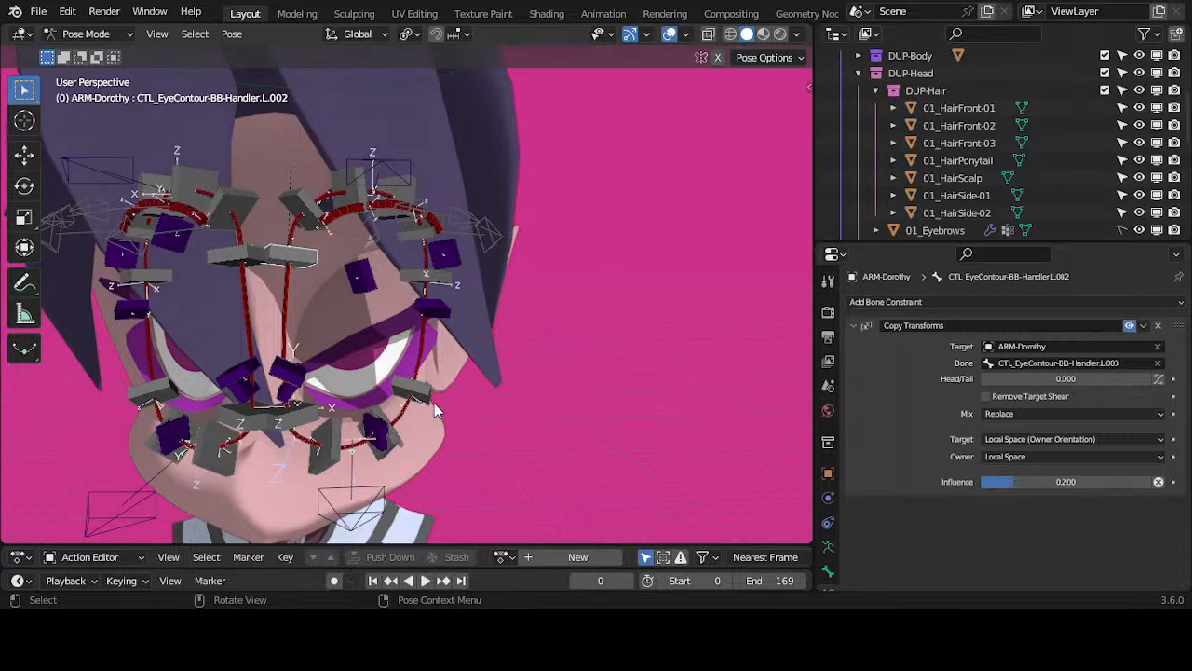
pyautogui.moveTo(318, 265); pyautogui.dragTo(345, 258, button='middle')
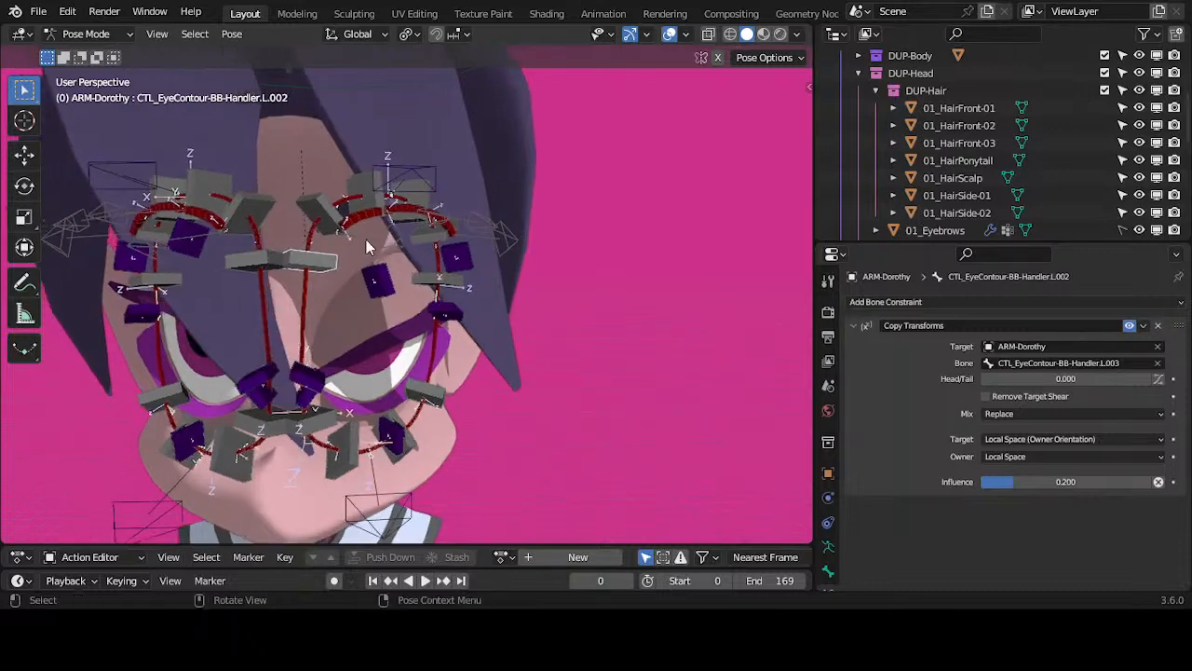
pyautogui.moveTo(354, 386); pyautogui.dragTo(333, 217, button='middle')
pyautogui.click(291, 196)
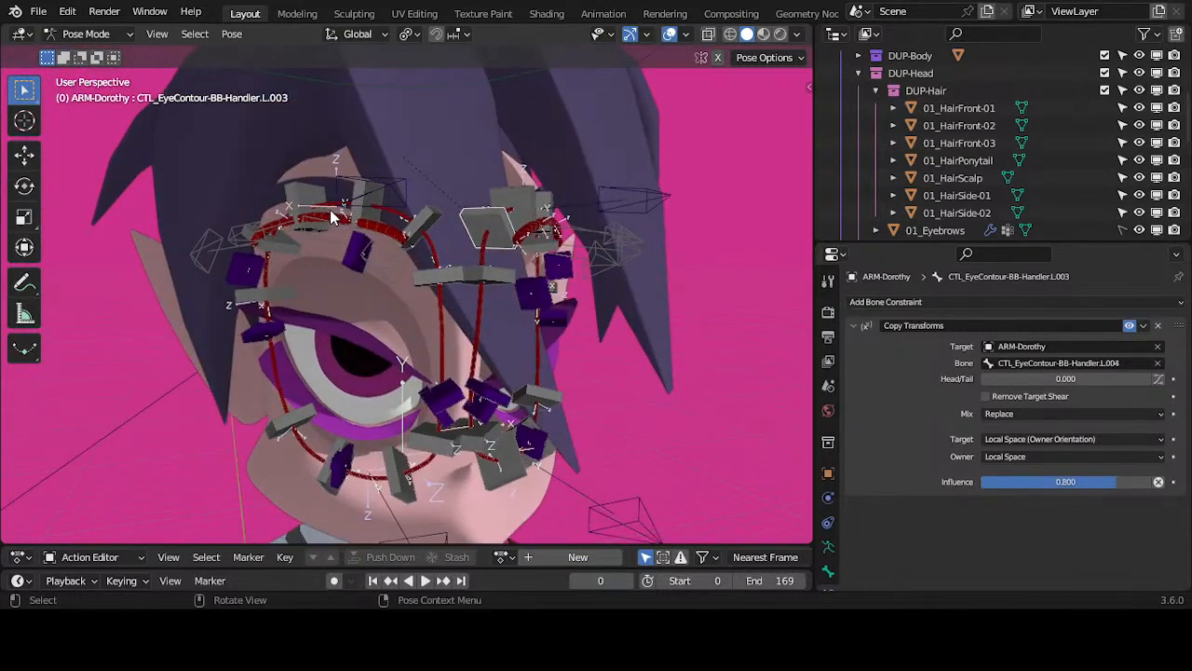
# Step: Move the CTL-EyeContour-Top.R control repeatedly to test how the upper eye contour and brow area follow it
pyautogui.click(389, 184)
pyautogui.press('g')
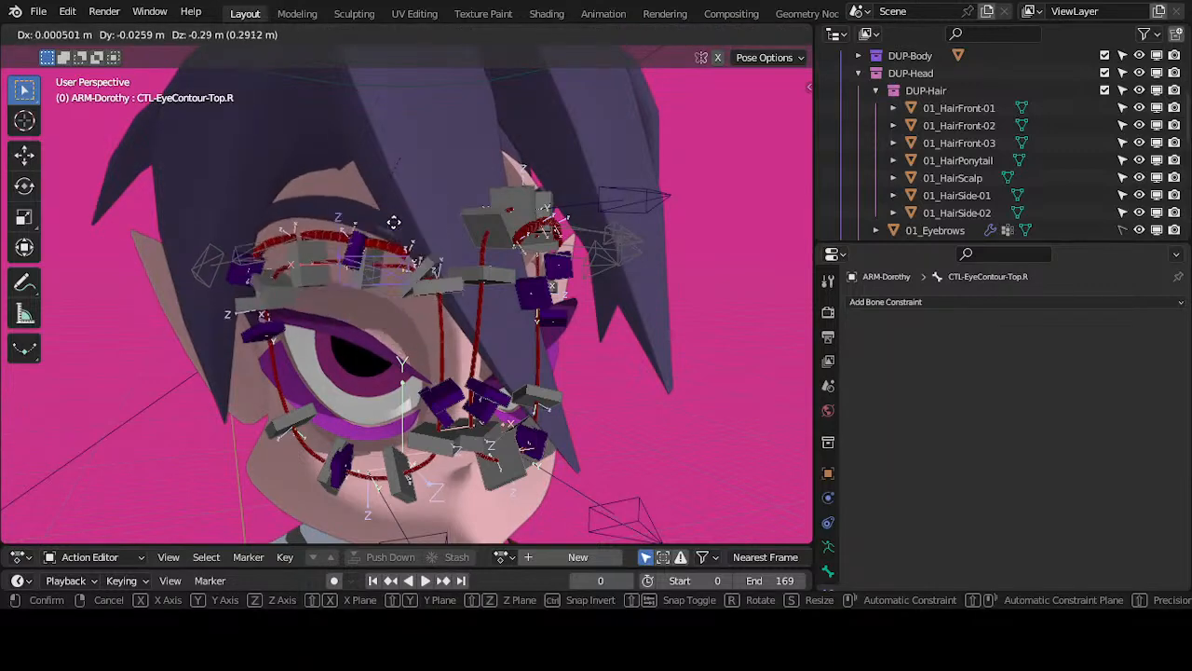
pyautogui.click(400, 190)
pyautogui.moveTo(362, 245); pyautogui.dragTo(463, 214, button='middle')
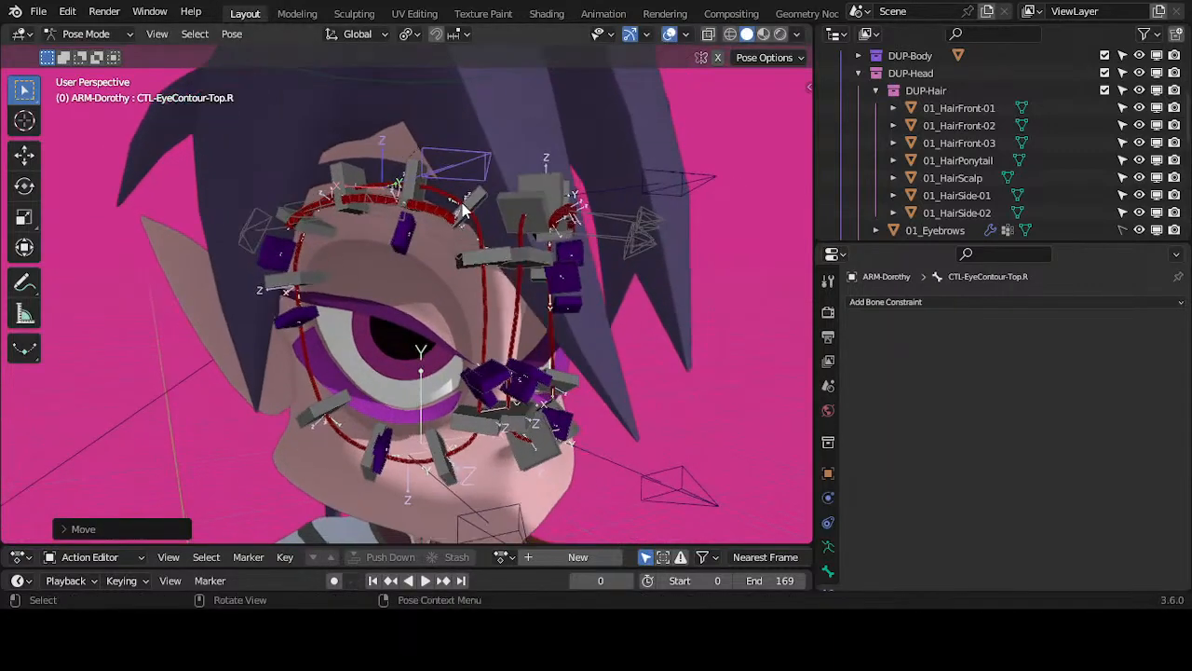
pyautogui.press('g')
pyautogui.click(430, 194)
pyautogui.moveTo(422, 253); pyautogui.dragTo(486, 237, button='middle')
pyautogui.press('g')
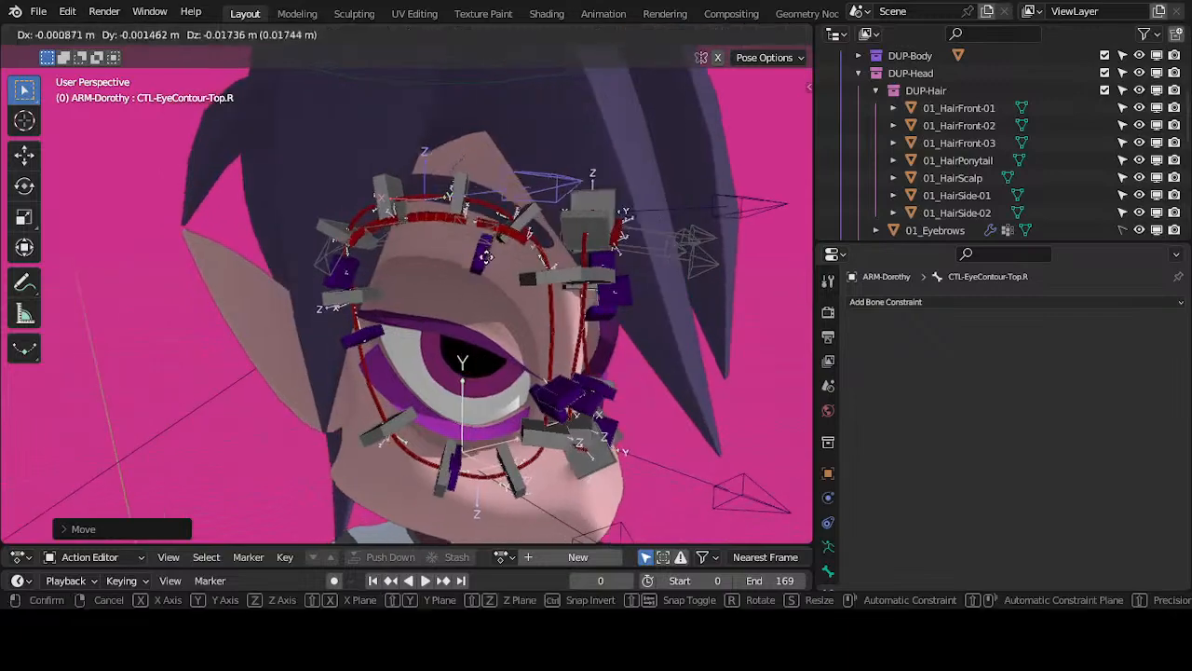
pyautogui.click(500, 251)
pyautogui.moveTo(451, 279); pyautogui.dragTo(506, 293, button='middle')
pyautogui.press('g')
pyautogui.click(525, 276)
pyautogui.moveTo(689, 272); pyautogui.dragTo(538, 215, button='middle')
pyautogui.press('g')
pyautogui.click(577, 193)
pyautogui.moveTo(607, 166); pyautogui.dragTo(664, 293, button='middle')
pyautogui.click(621, 245)
pyautogui.click(665, 296)
pyautogui.click(671, 294)
pyautogui.click(672, 294)
pyautogui.press('g')
pyautogui.click(679, 244)
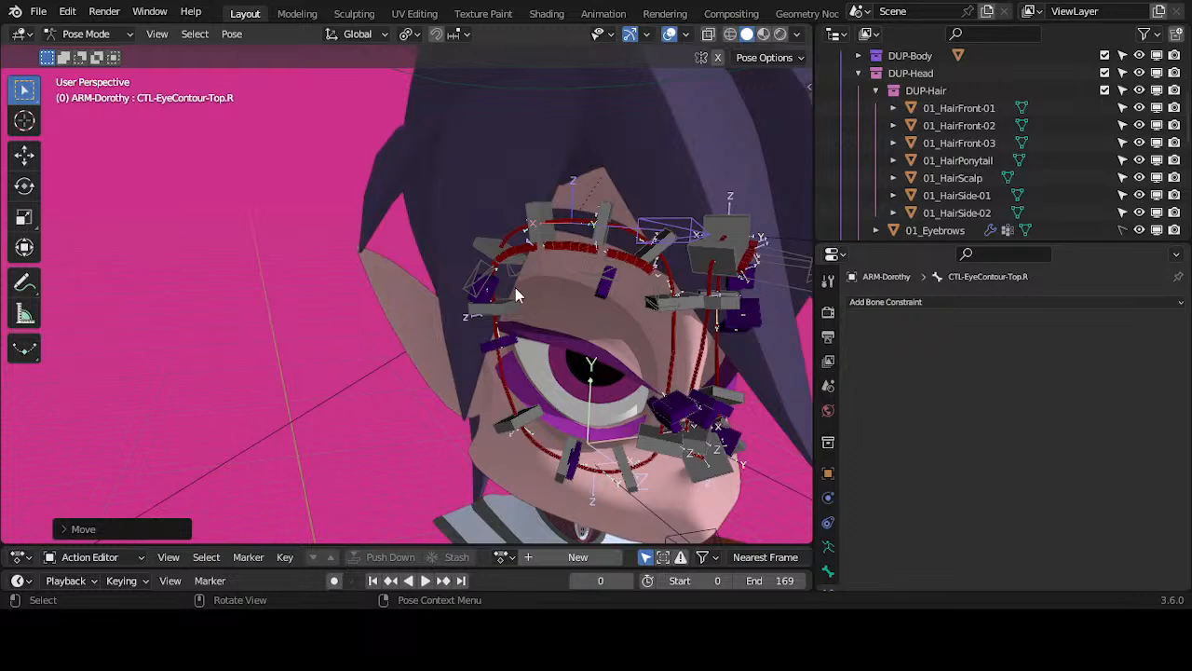
# Step: Hide the Control, Tip, Deformation Bones and Master armature layers so only the Tip2 layer is shown
pyautogui.press('n')
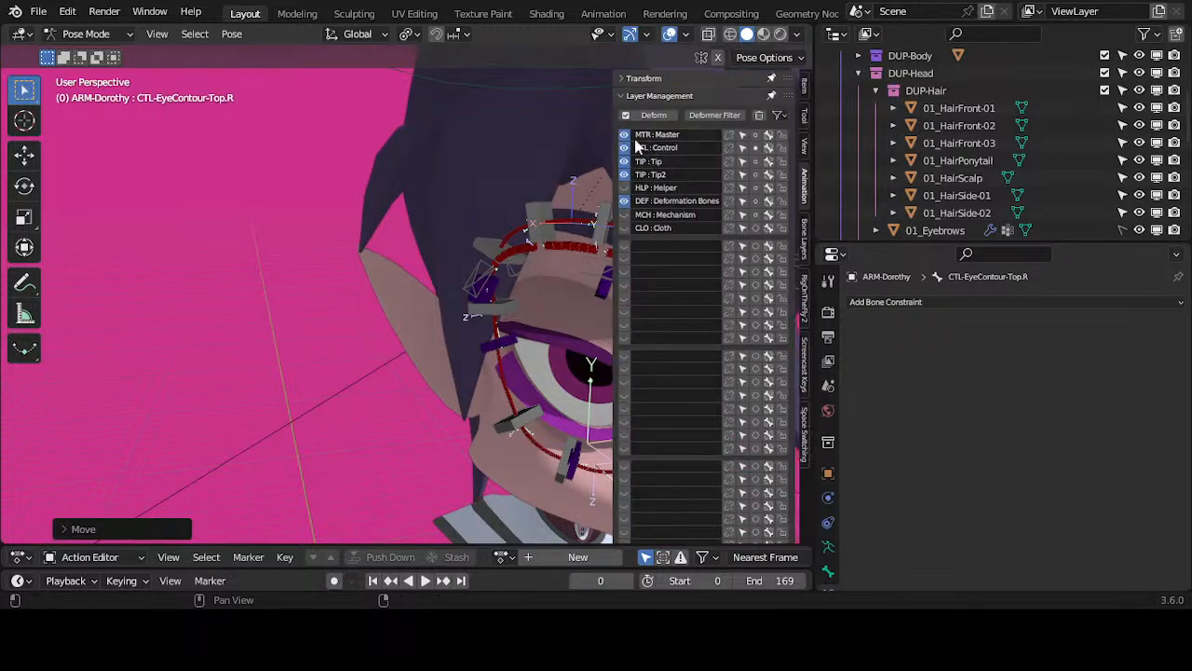
pyautogui.click(625, 148)
pyautogui.click(624, 161)
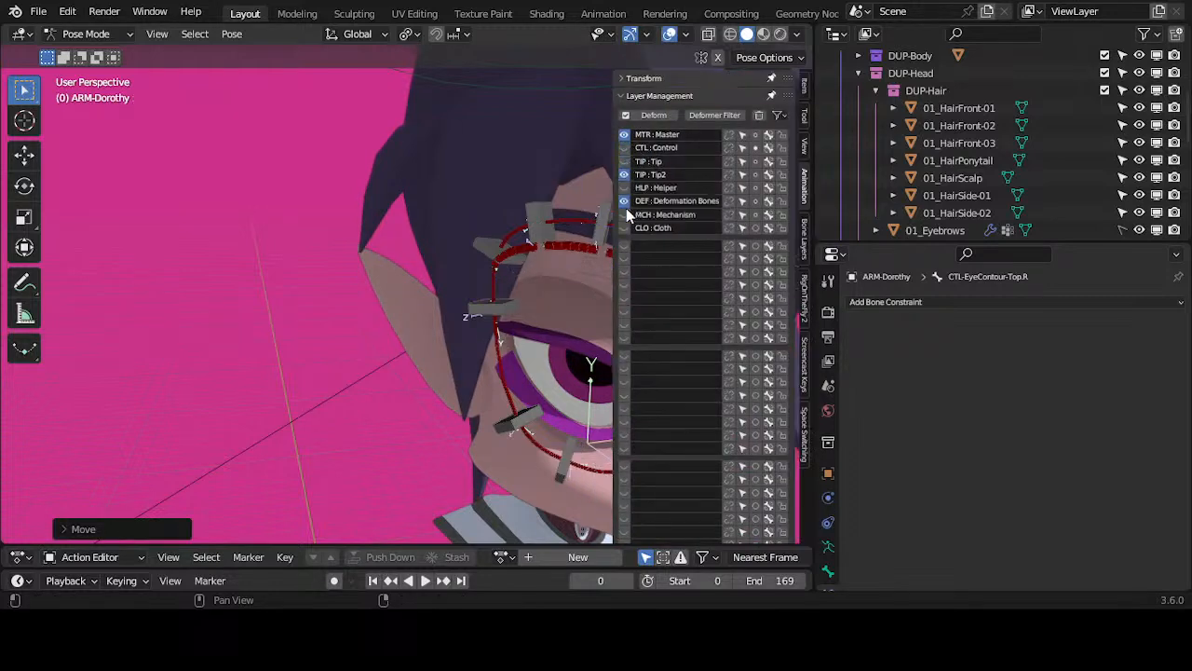
pyautogui.click(625, 200)
pyautogui.click(624, 134)
pyautogui.moveTo(606, 149); pyautogui.dragTo(453, 266, button='middle')
pyautogui.press('n')
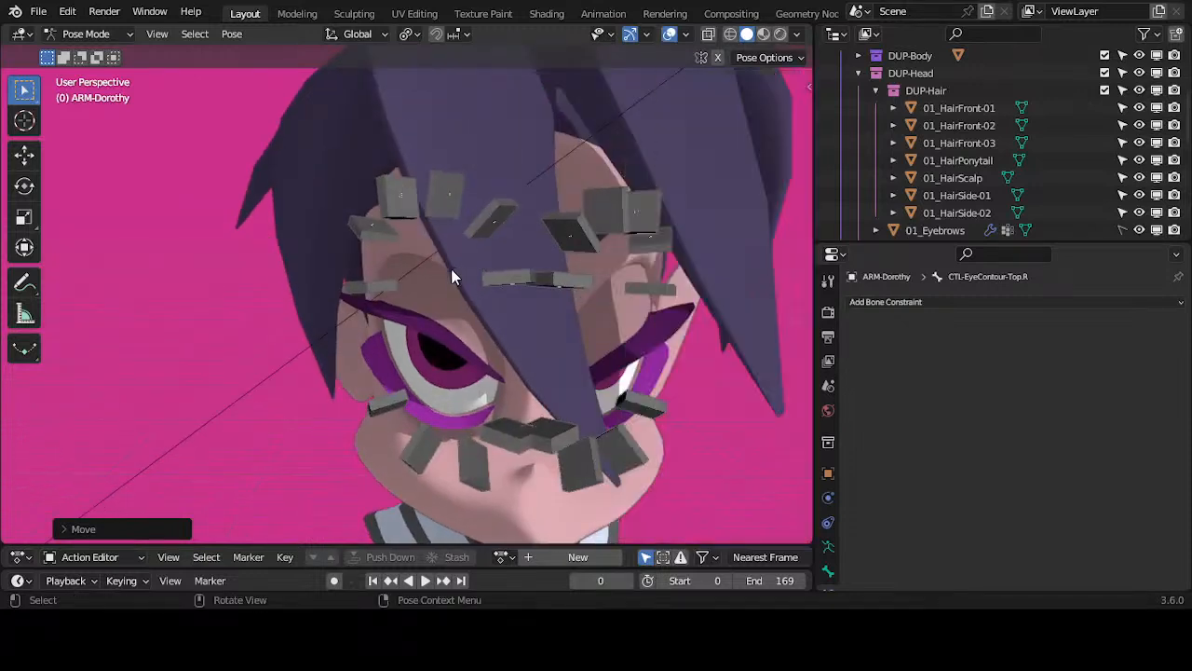
# Step: Show the Deformation Bones layer together with Tip2 and examine the bone chain around the eye
pyautogui.press('n')
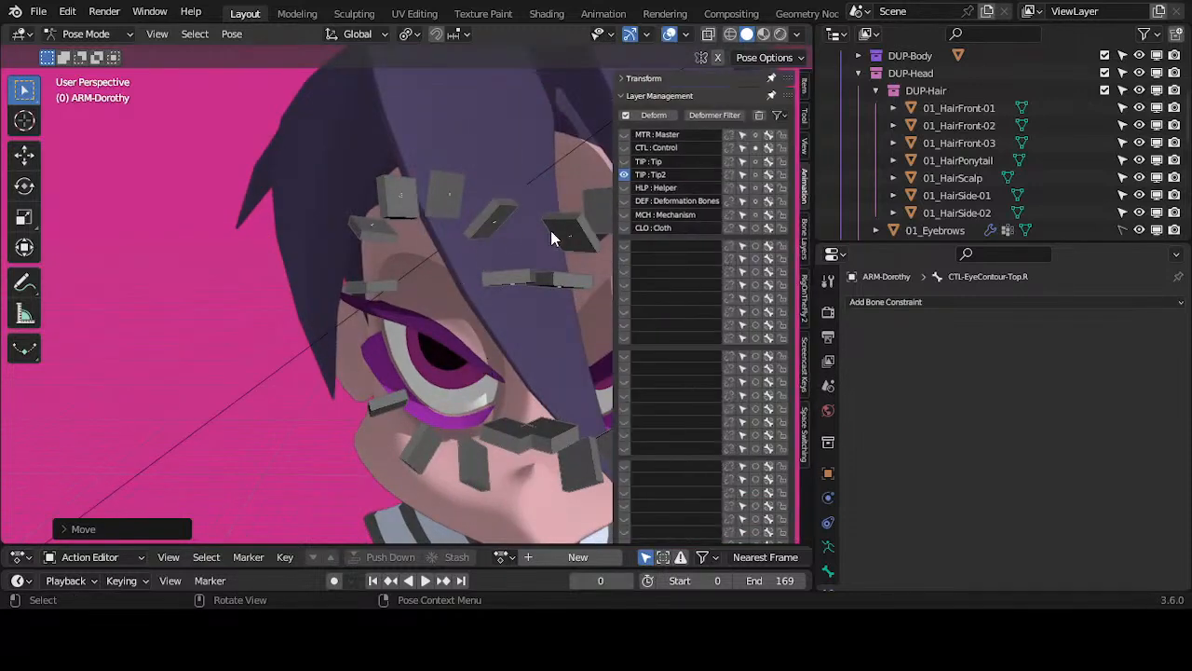
pyautogui.moveTo(550, 237); pyautogui.dragTo(415, 255, button='middle')
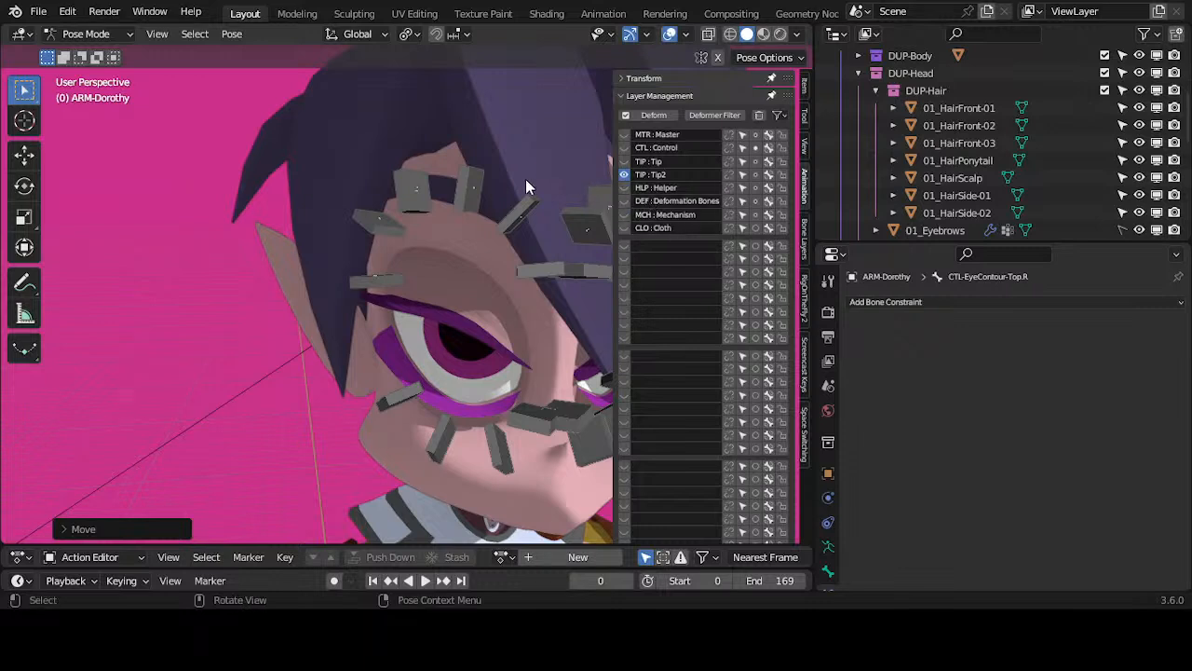
pyautogui.click(624, 200)
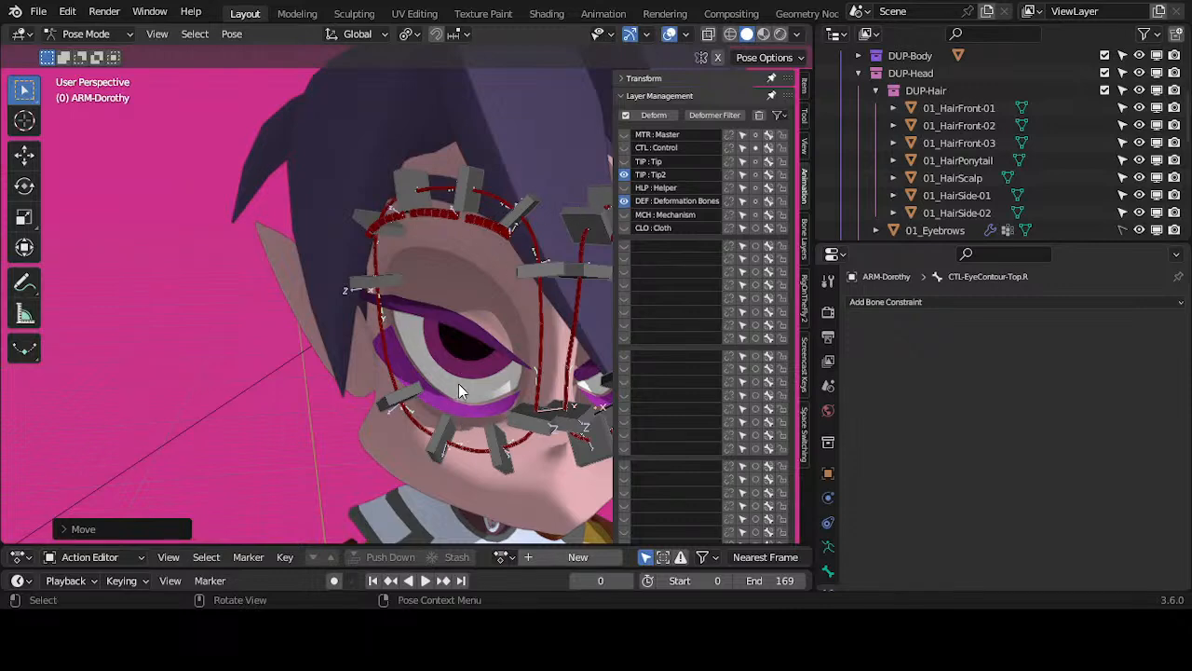
pyautogui.moveTo(473, 332); pyautogui.dragTo(396, 310, button='middle')
pyautogui.scroll(-2, 428, 294)
pyautogui.scroll(2, 399, 311)
pyautogui.scroll(-2, 400, 311)
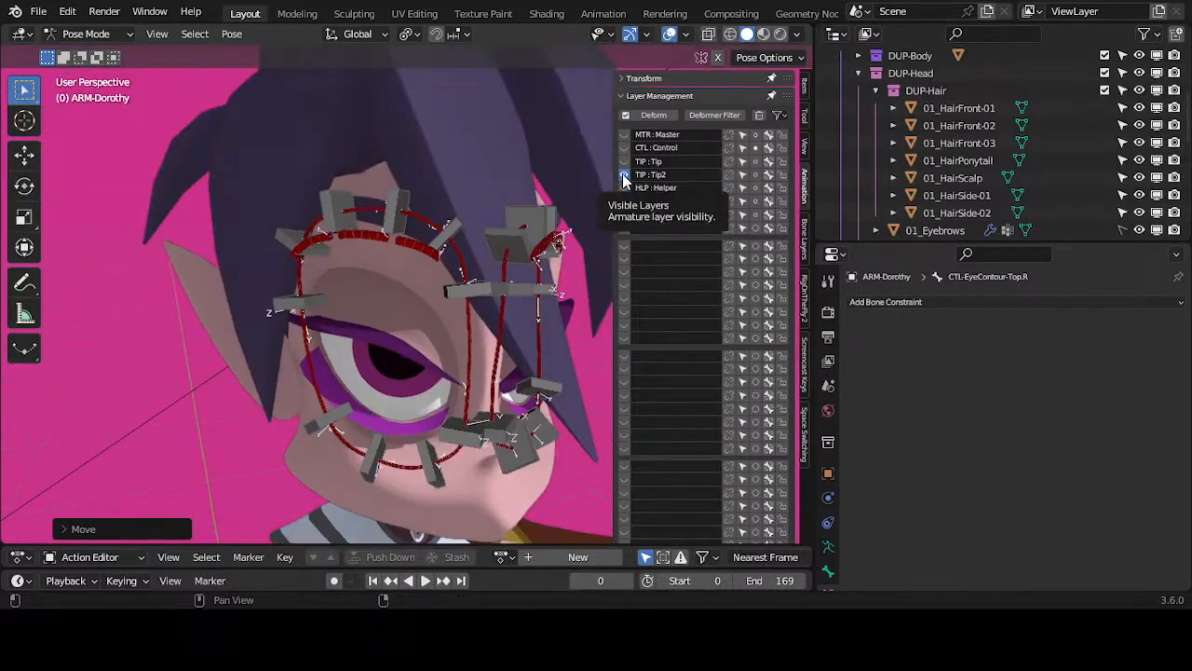
pyautogui.scroll(2, 373, 234)
pyautogui.scroll(-2, 374, 234)
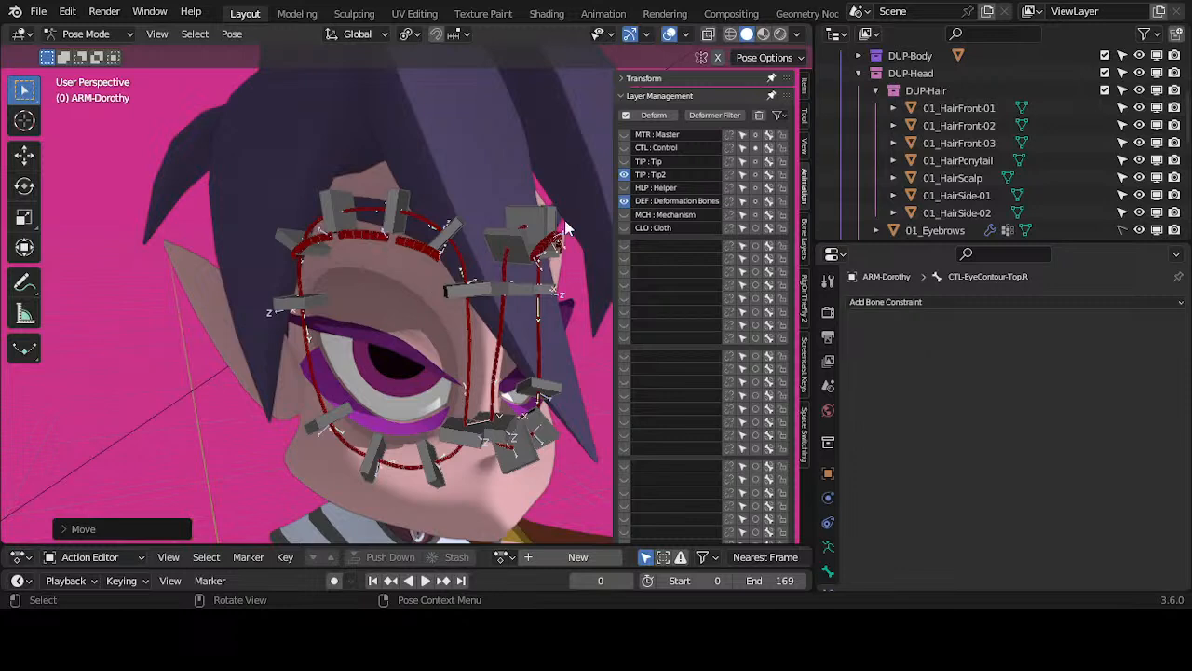
# Step: Toggle the Tip2 layer off and on, and hide the Deformation Bones layer to isolate the handlers
pyautogui.click(625, 175)
pyautogui.click(625, 176)
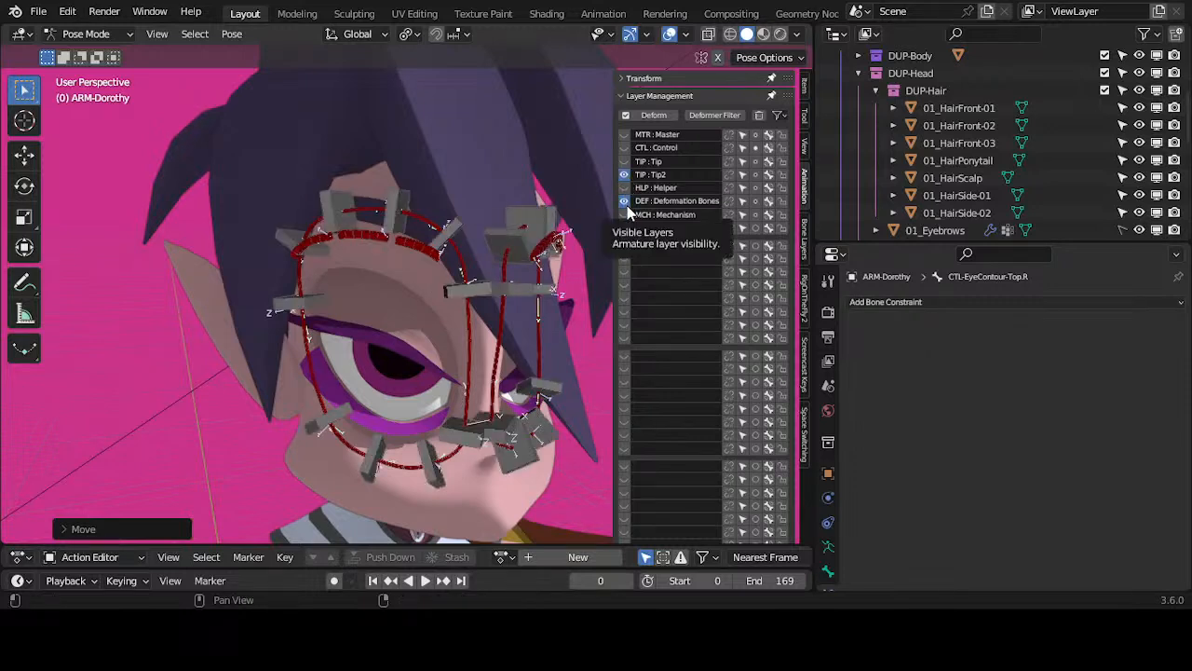
pyautogui.click(623, 201)
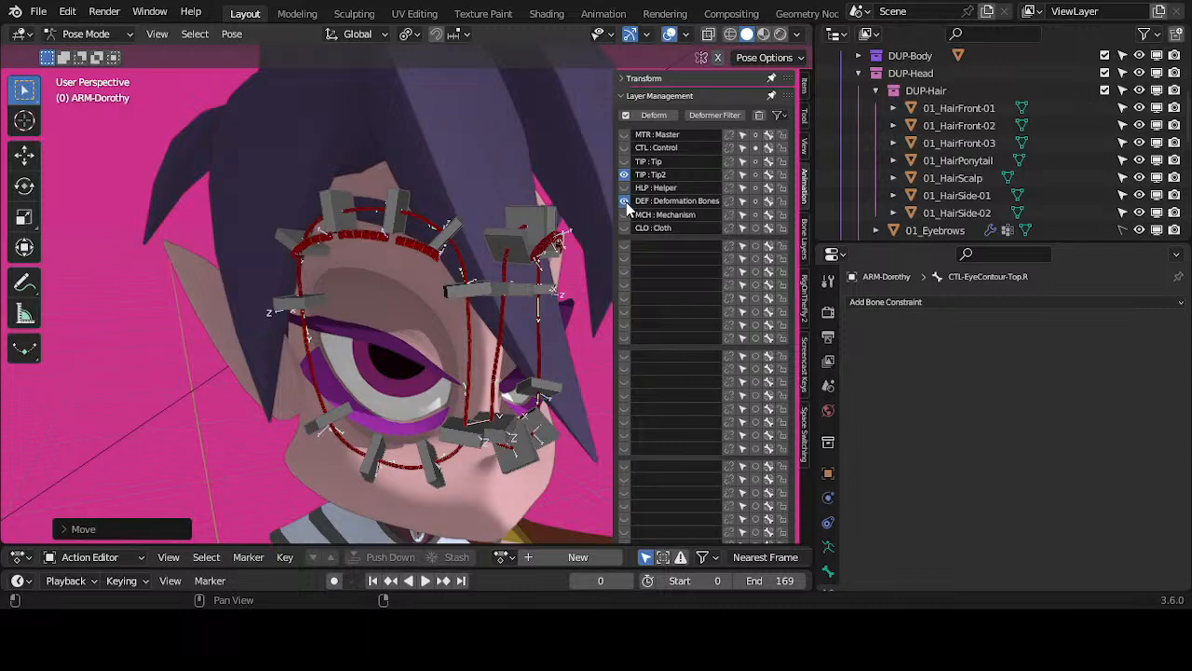
pyautogui.click(626, 203)
pyautogui.moveTo(415, 291); pyautogui.dragTo(443, 278, button='middle')
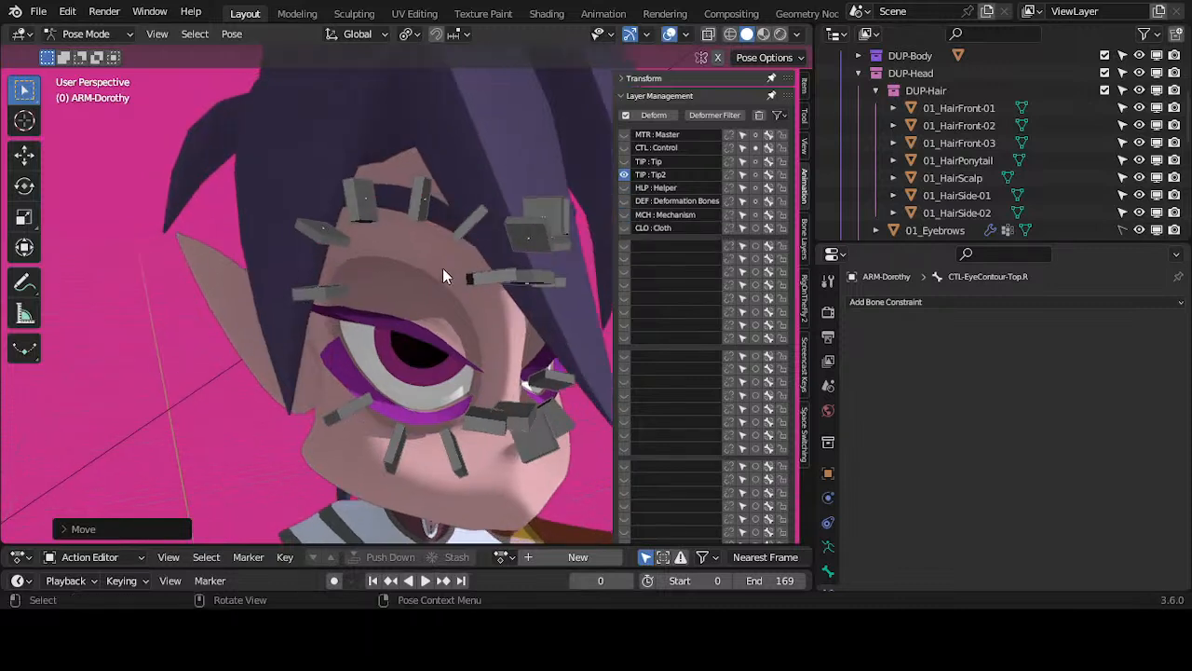
# Step: Select the eye-contour handlers around the character's right eye one after another to view their Copy Transforms constraints
pyautogui.click(418, 203)
pyautogui.click(466, 236)
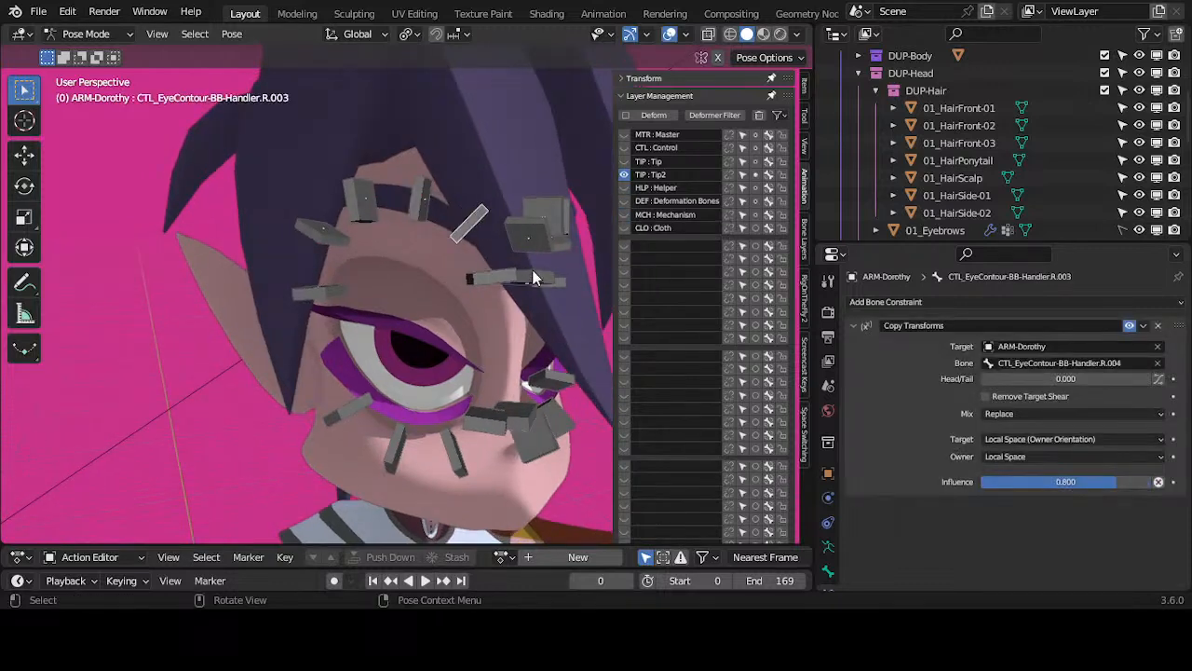
pyautogui.click(491, 275)
pyautogui.click(479, 432)
pyautogui.click(455, 452)
pyautogui.click(400, 453)
pyautogui.click(349, 414)
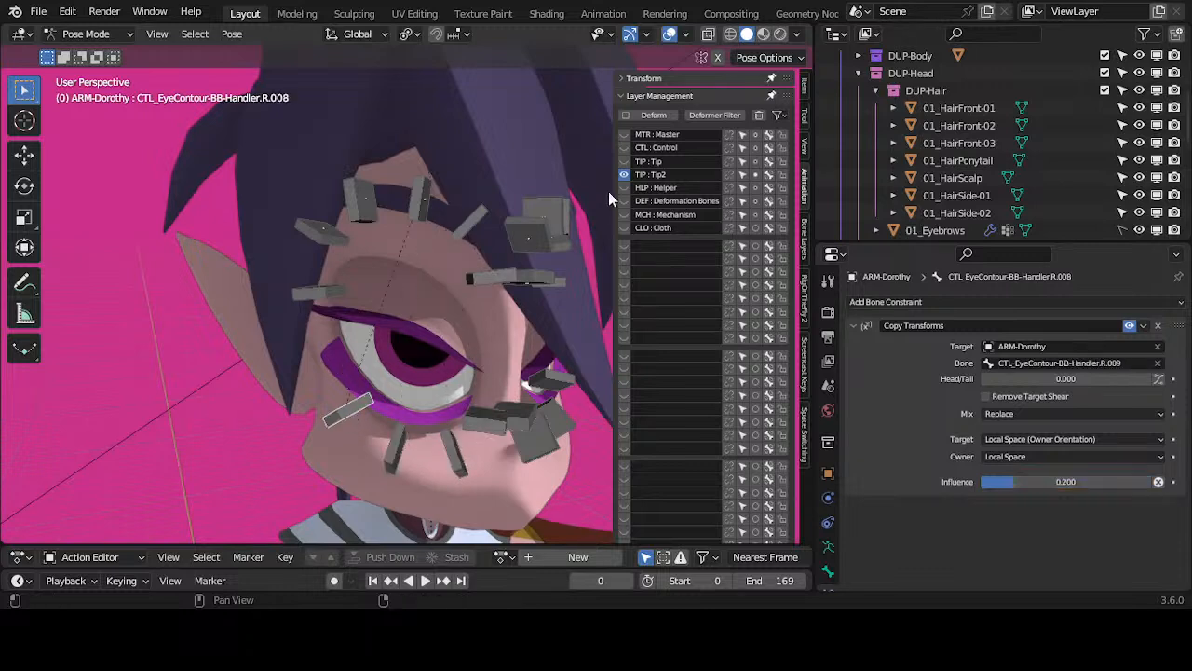
# Step: Show the Deformation Bones layer and hide the eyebrow deformation bones in the viewport
pyautogui.click(624, 201)
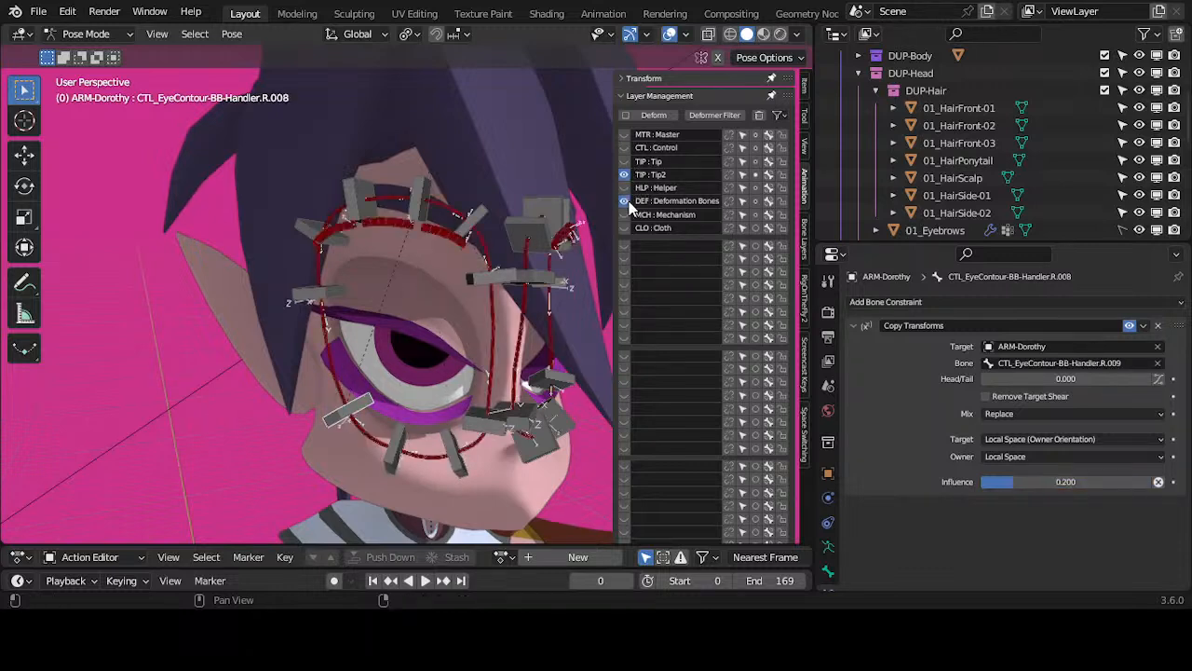
pyautogui.click(415, 234)
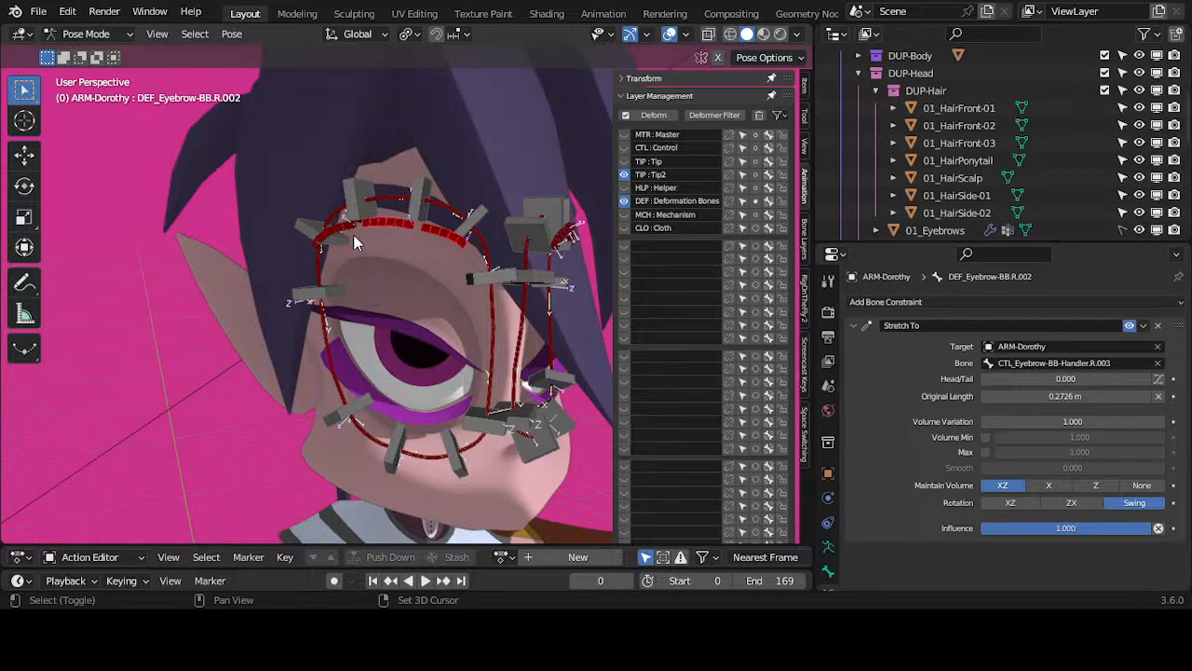
pyautogui.click(358, 235)
pyautogui.moveTo(358, 235); pyautogui.dragTo(393, 252, button='middle')
pyautogui.click(399, 235)
pyautogui.click(439, 289)
pyautogui.click(400, 296)
pyautogui.press('h')
pyautogui.click(392, 245)
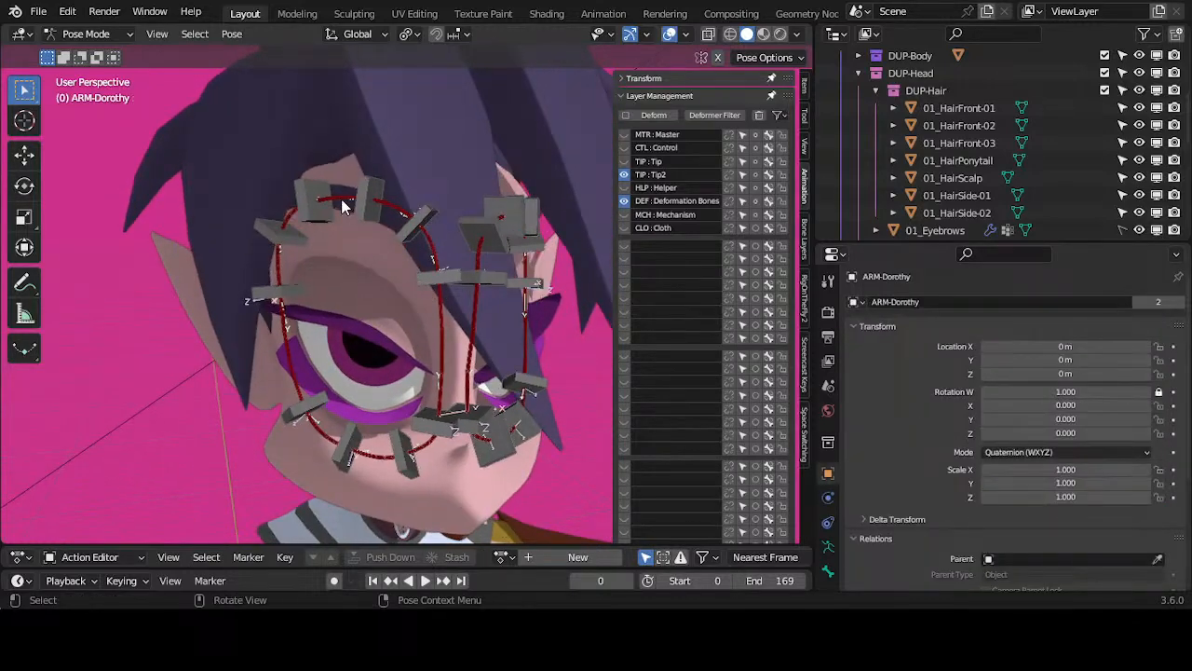
# Step: Select the lower handler CTL_EyeContour-BB-Handler.R.010 to examine its Copy Transforms constraint
pyautogui.moveTo(429, 421); pyautogui.dragTo(444, 380, button='middle')
pyautogui.moveTo(522, 253); pyautogui.dragTo(439, 405, button='middle')
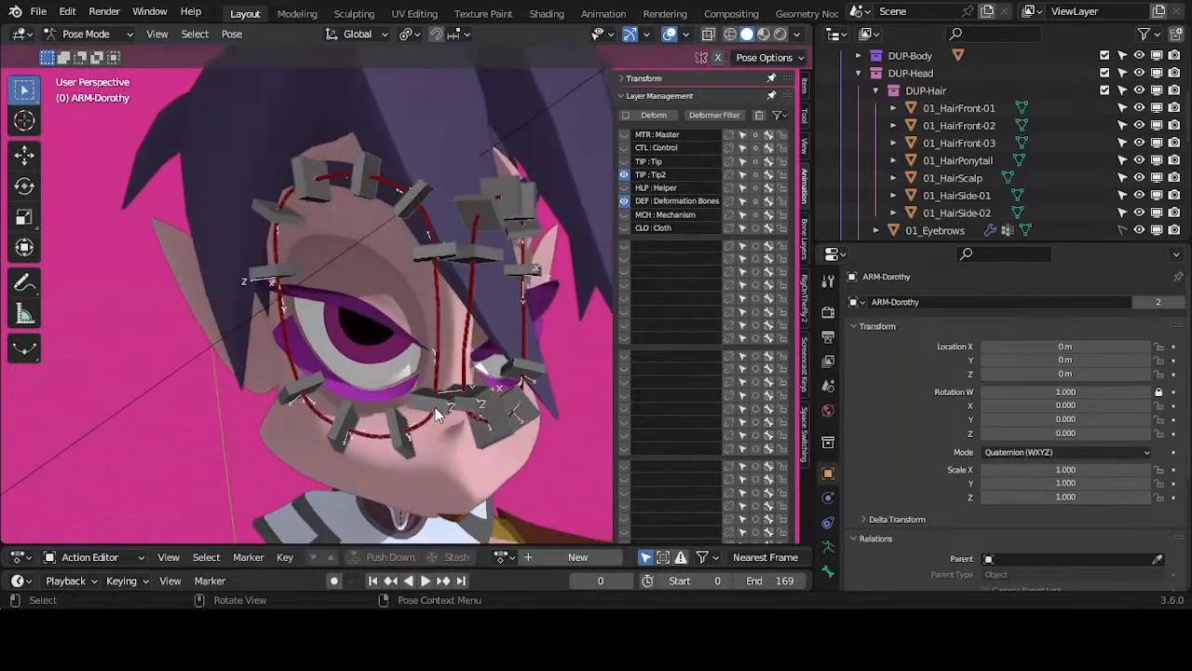
pyautogui.click(412, 448)
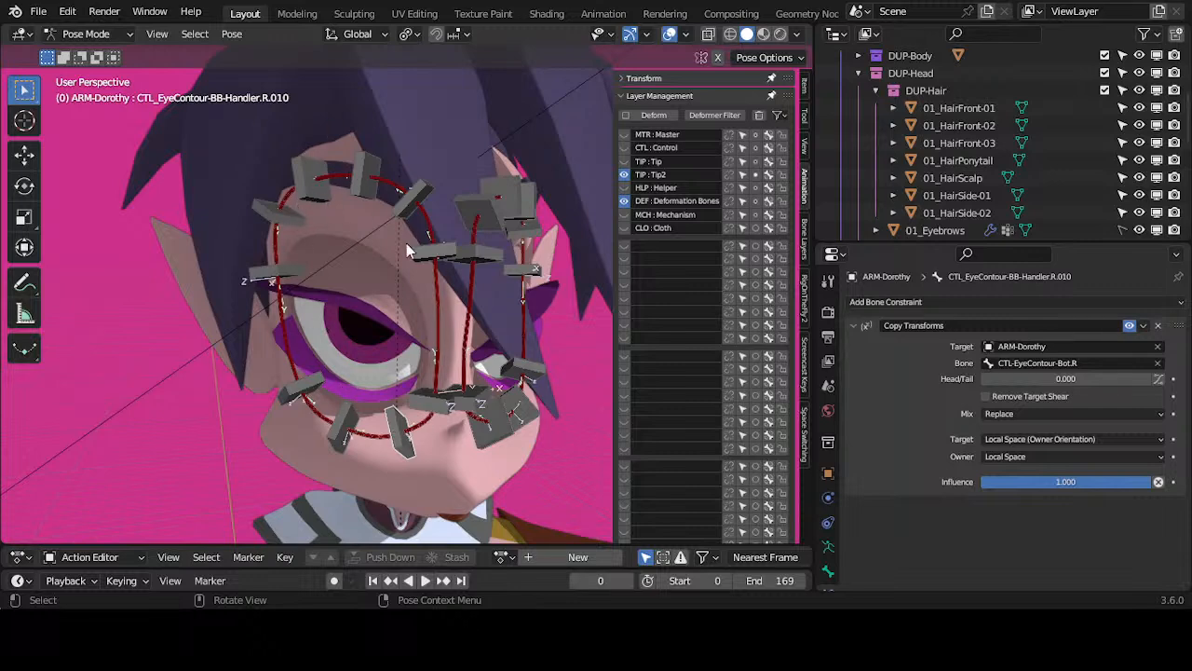
pyautogui.moveTo(453, 317); pyautogui.dragTo(372, 197, button='middle')
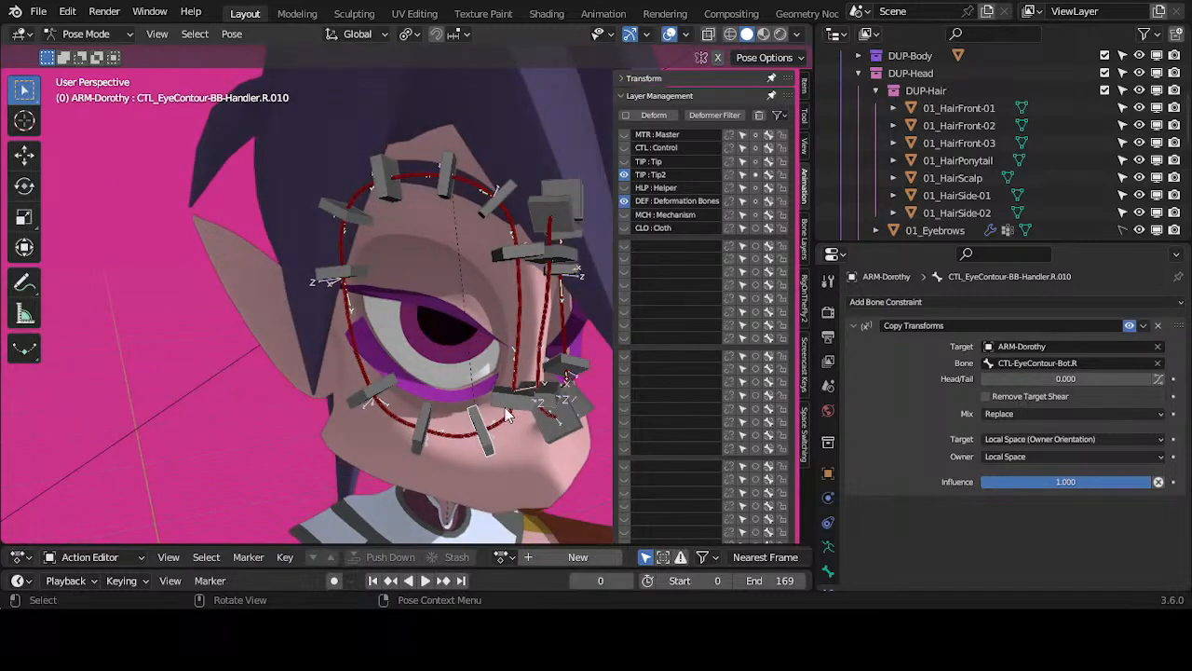
# Step: Try rotating the upper eye-contour handlers R.003 and R.004, then cancel each rotation
pyautogui.click(485, 210)
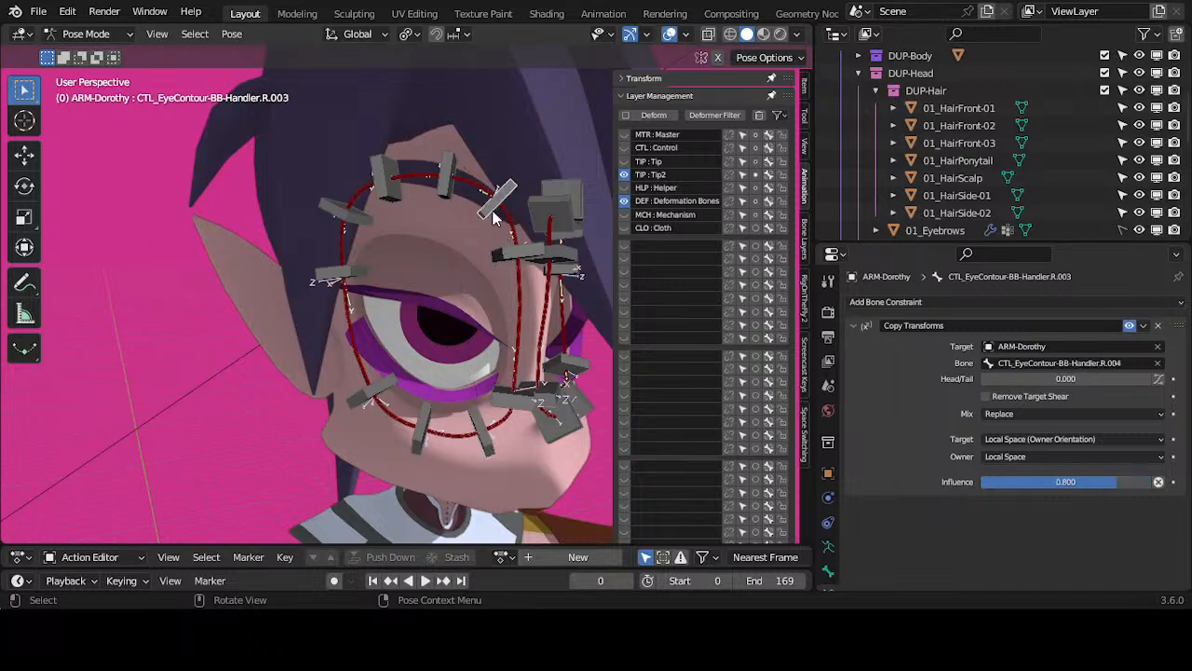
pyautogui.press('r')
pyautogui.rightClick(510, 236)
pyautogui.press('r')
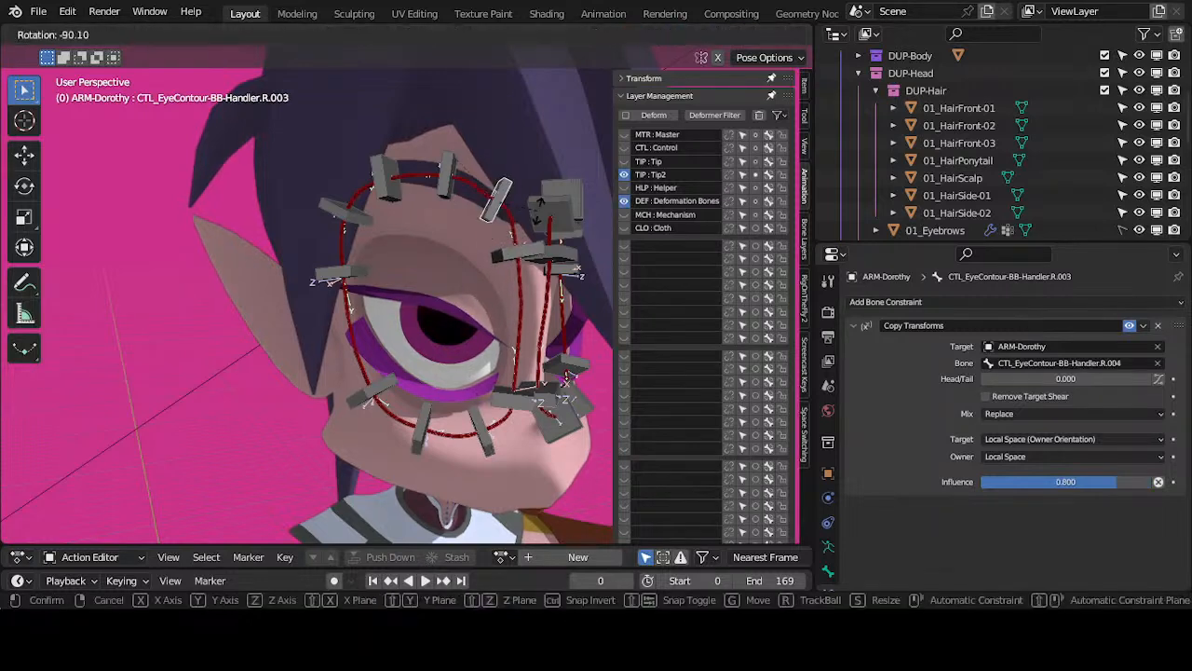
pyautogui.rightClick(452, 207)
pyautogui.press('r')
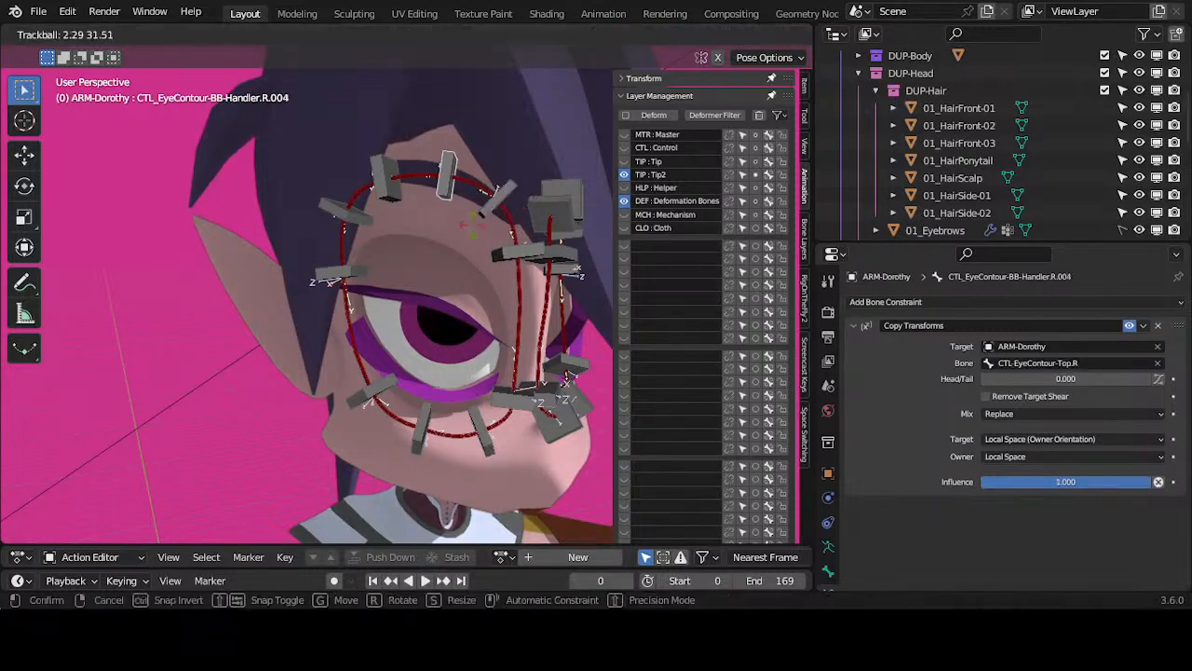
pyautogui.rightClick(452, 200)
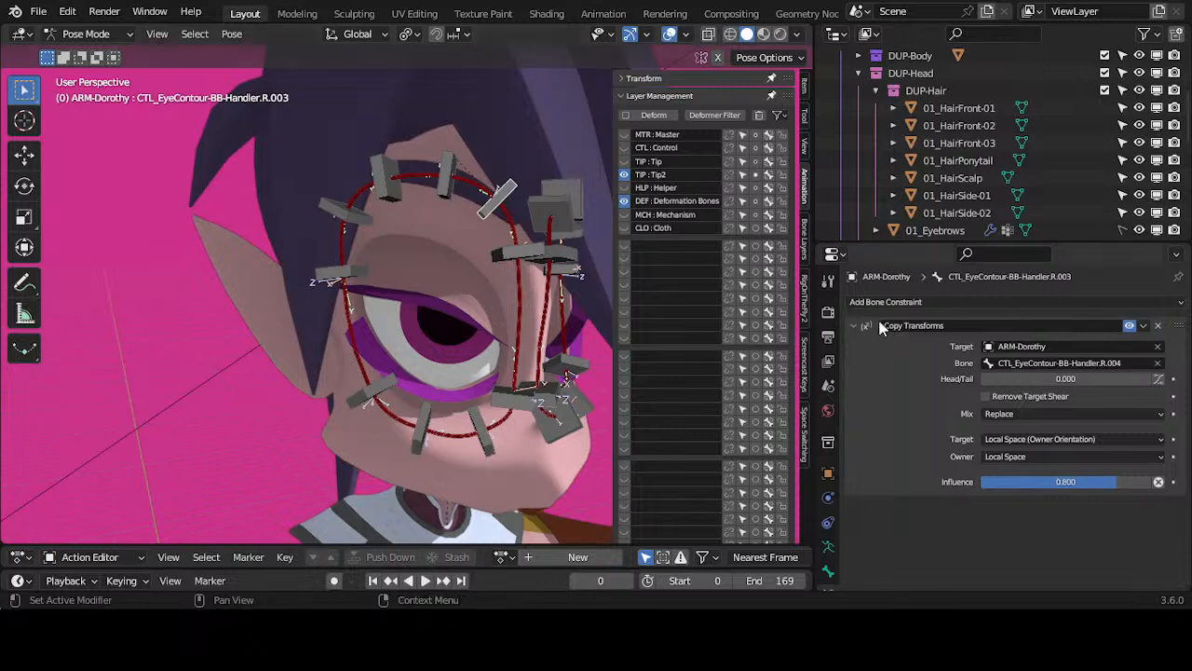
# Step: Select the upper eye-contour handlers R.002 through R.007 one by one to examine their Copy Transforms constraints
pyautogui.click(440, 190)
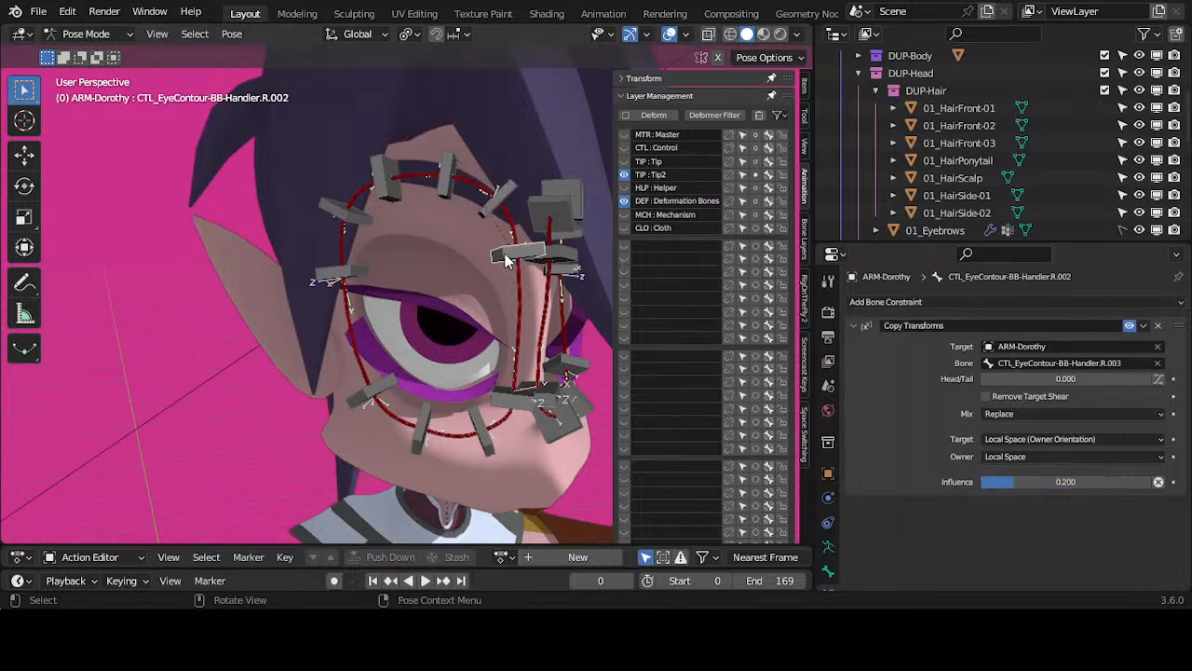
pyautogui.click(443, 191)
pyautogui.click(397, 200)
pyautogui.click(367, 220)
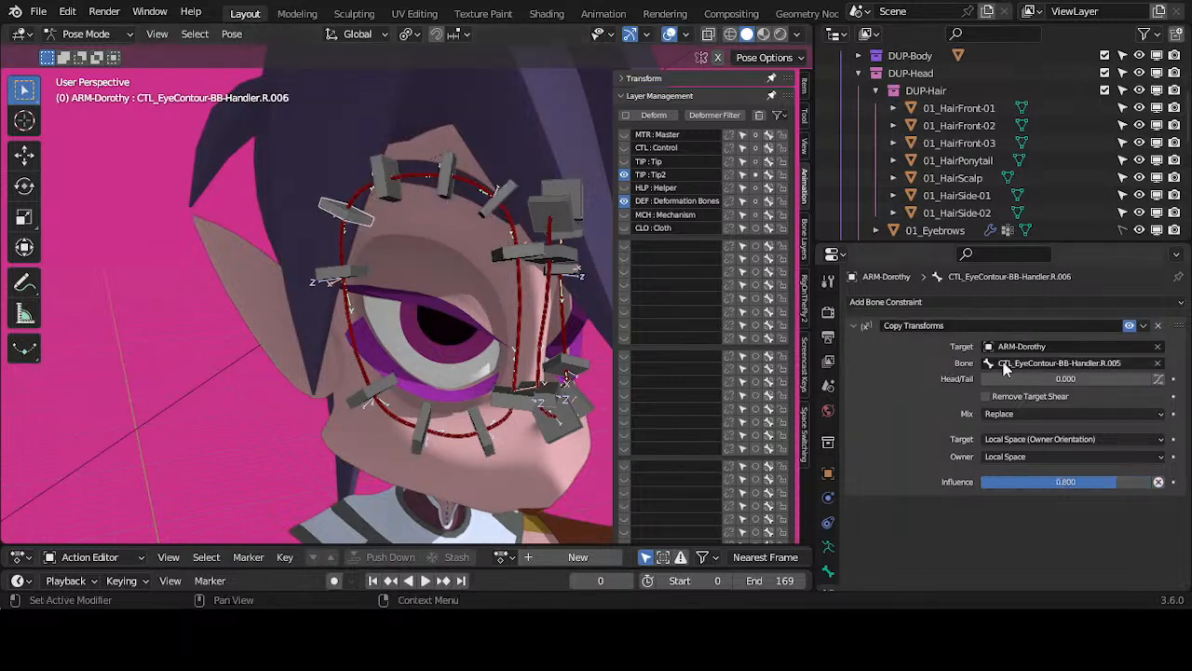
pyautogui.click(358, 278)
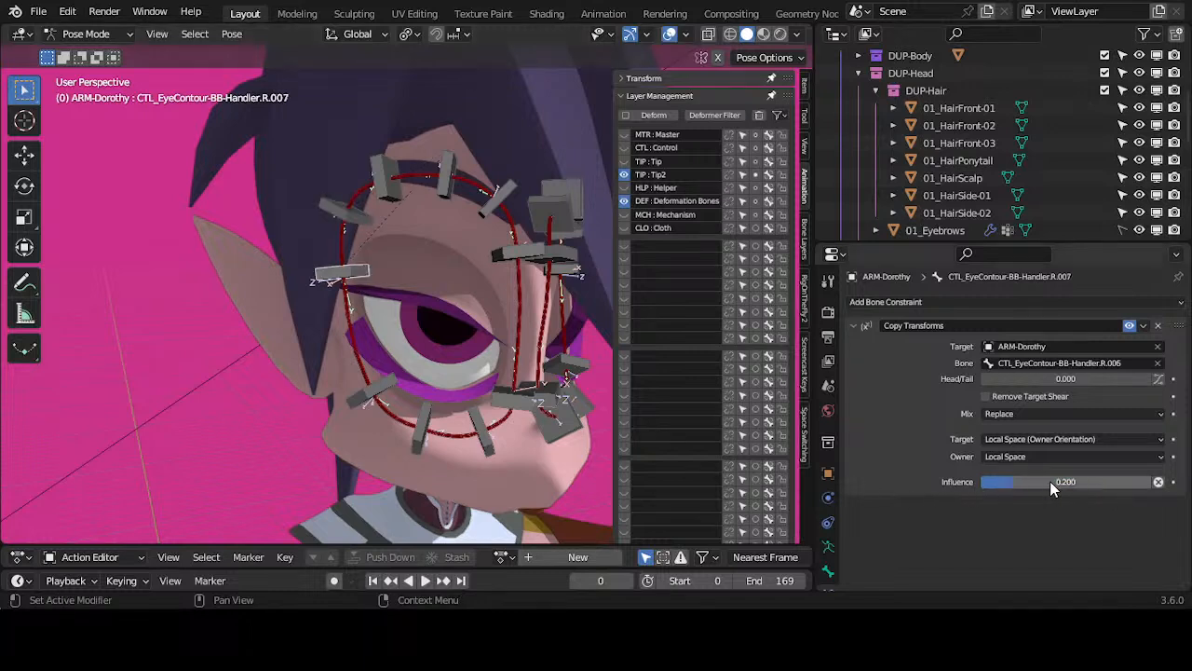
# Step: Compare the Copy Transforms constraints of upper handlers R.003, R.004 and R.005 with that of the lower handler R.009
pyautogui.click(493, 209)
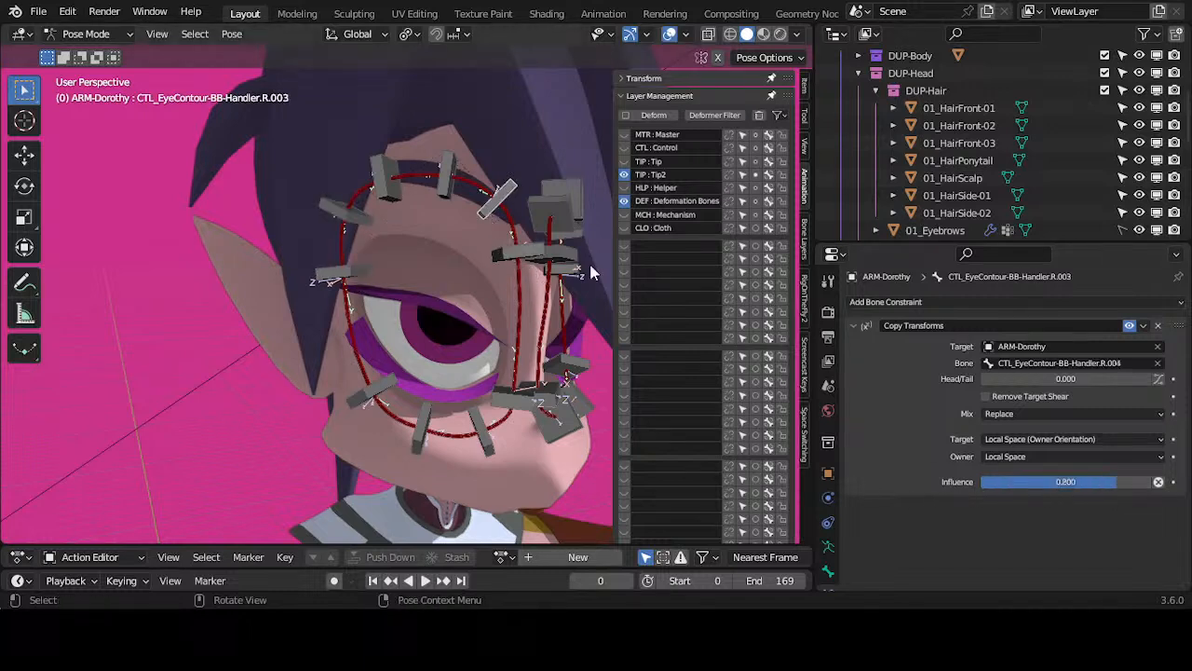
pyautogui.click(446, 186)
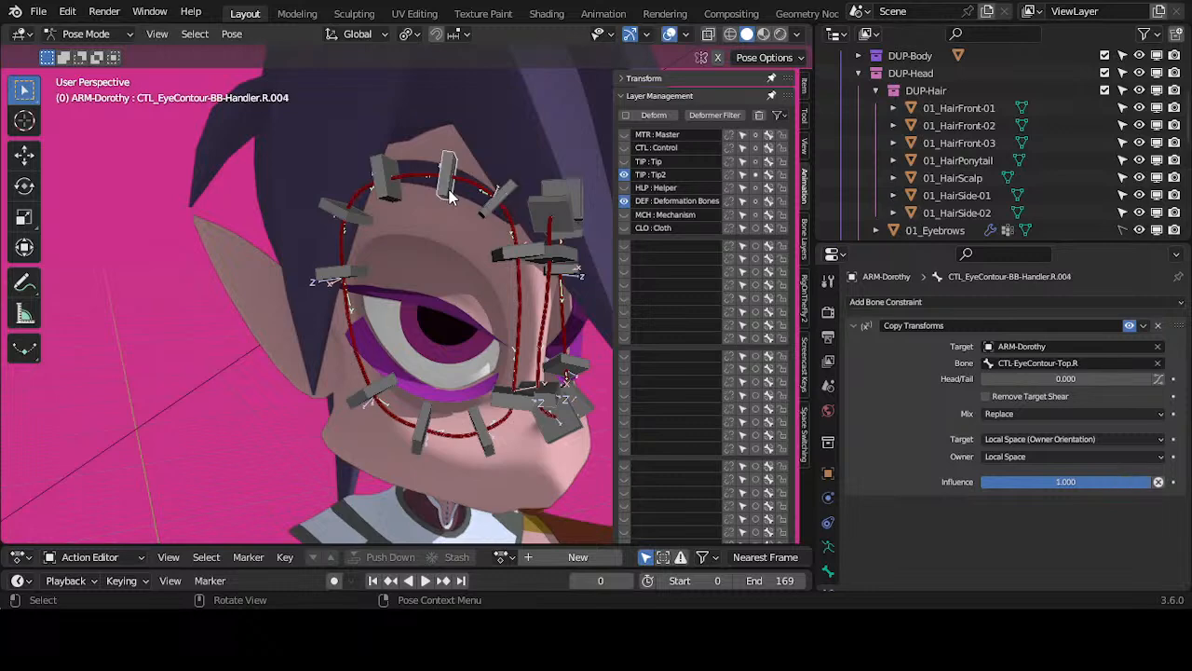
pyautogui.click(385, 198)
pyautogui.keyDown('shift'); pyautogui.click(452, 191); pyautogui.keyUp('shift')
pyautogui.click(416, 444)
pyautogui.scroll(-3, 463, 395)
pyautogui.moveTo(464, 395); pyautogui.dragTo(427, 387, button='middle')
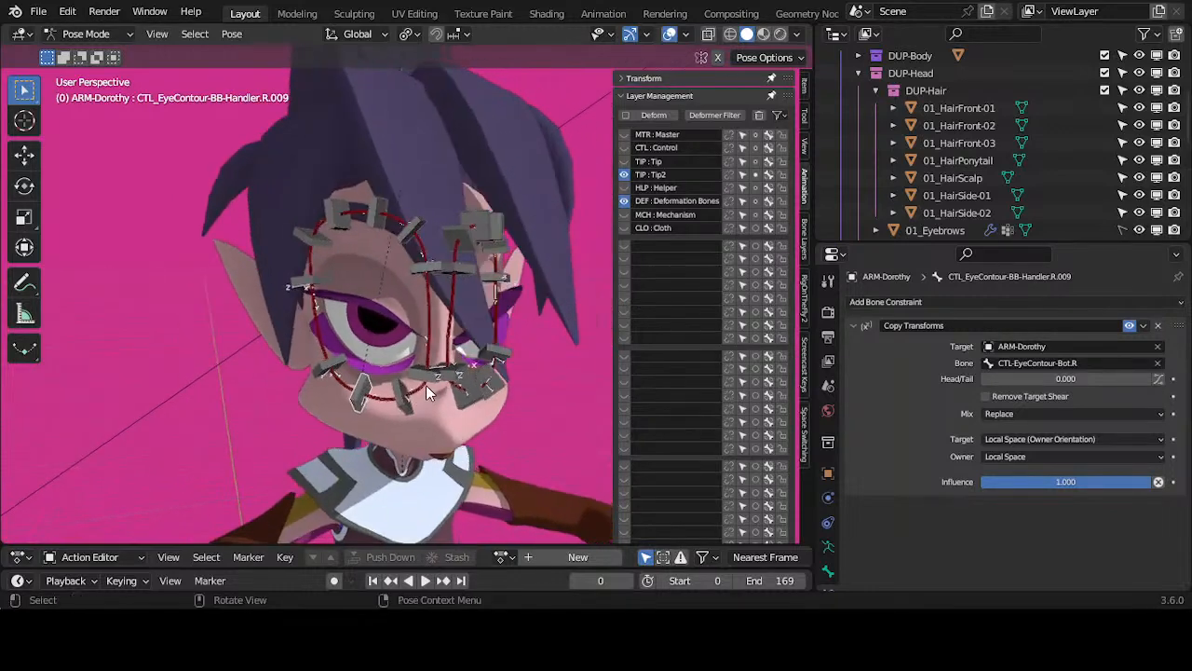
pyautogui.scroll(3, 427, 387)
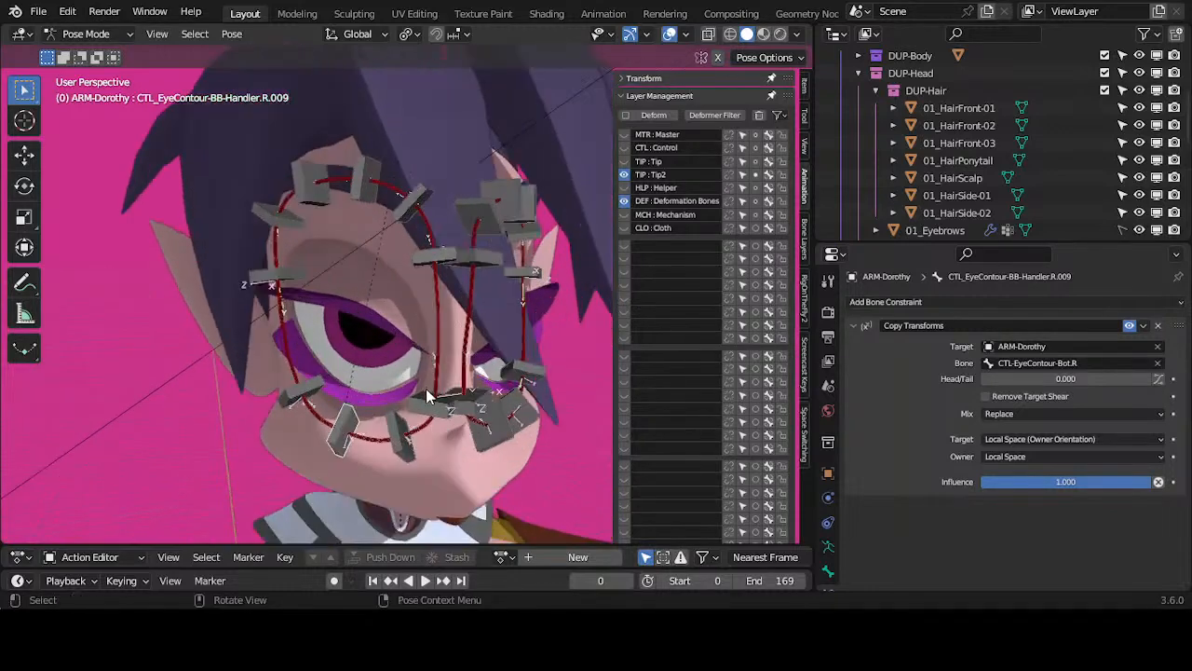
# Step: Show the CTL : Control bone layer and test the upper main control CTL-EyeContour-Top.R by moving it
pyautogui.click(623, 147)
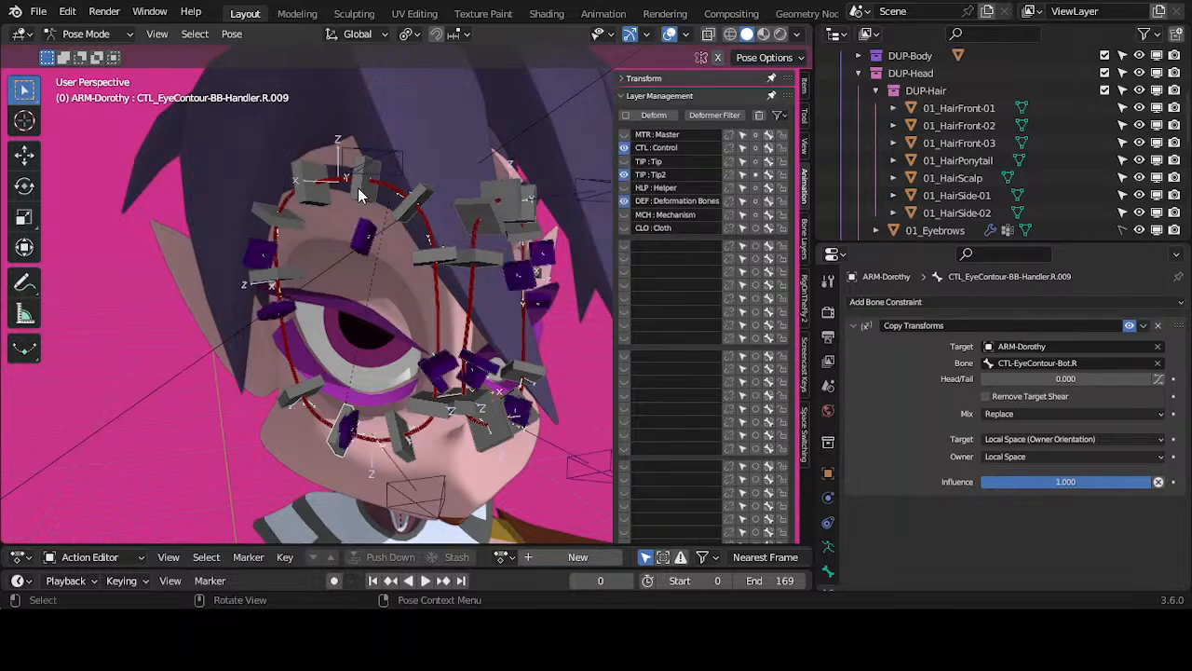
pyautogui.moveTo(396, 160); pyautogui.dragTo(410, 158, button='middle')
pyautogui.click(410, 151)
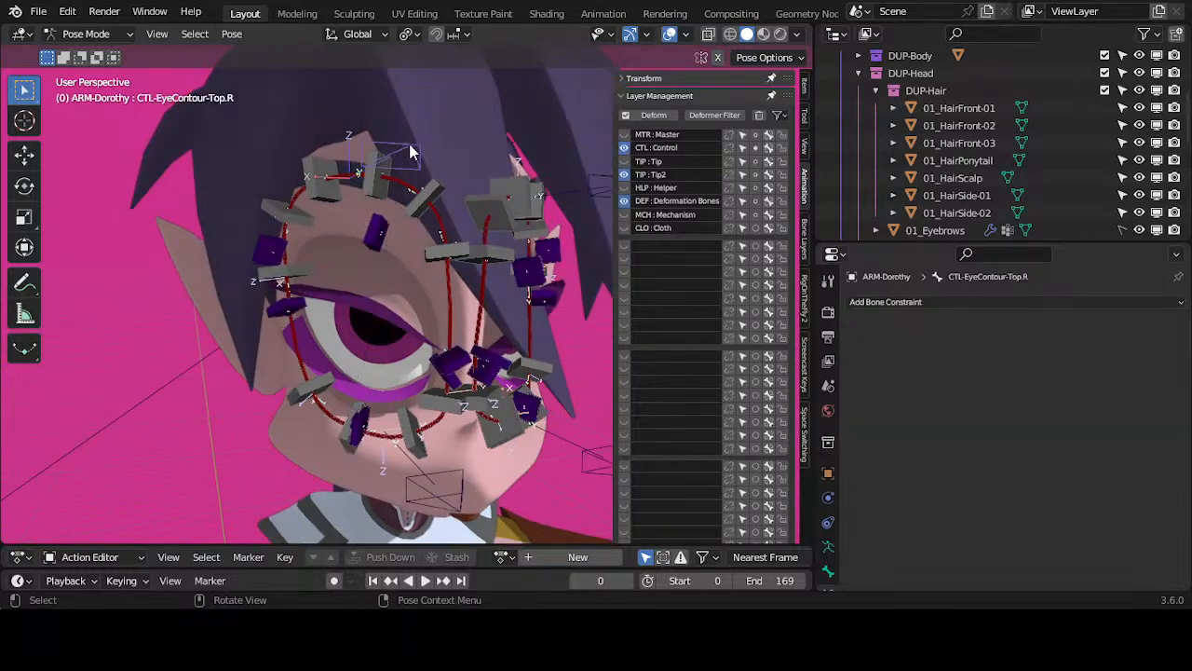
pyautogui.press('g')
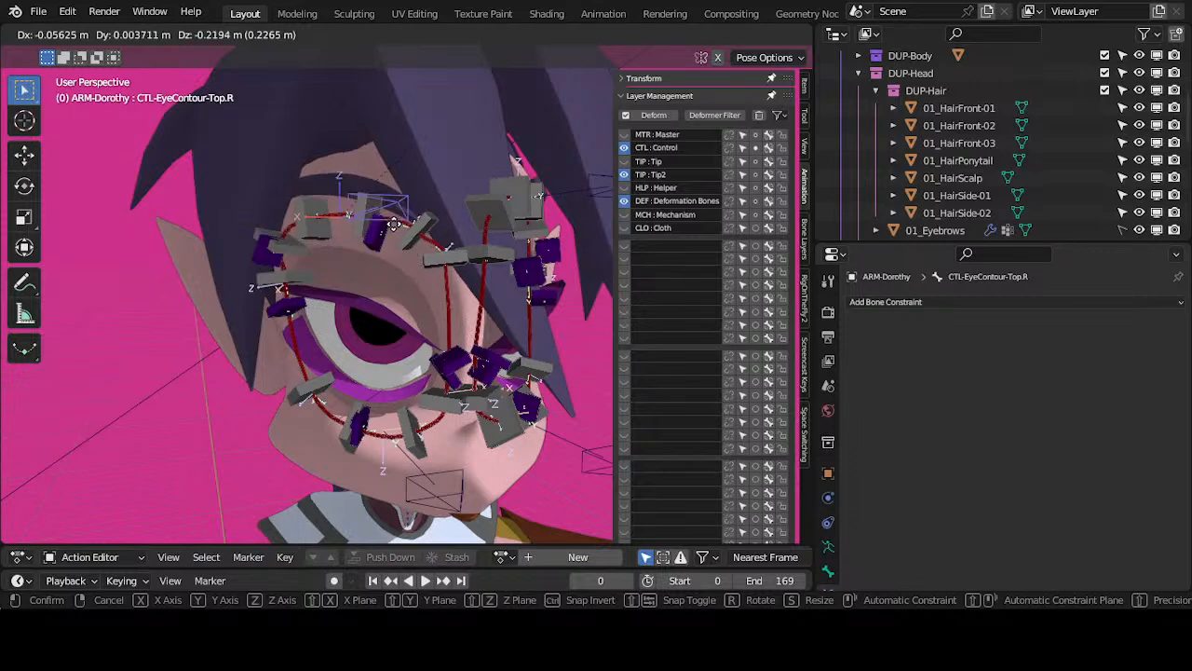
pyautogui.click(407, 173)
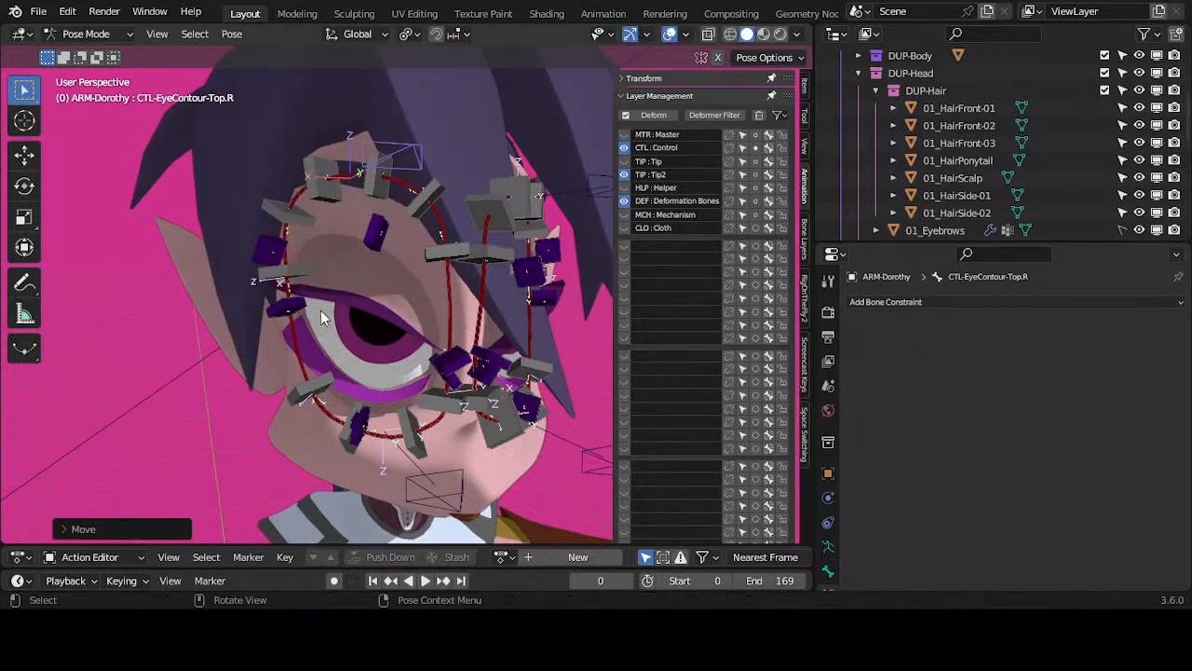
# Step: Select the upper handlers R.002 to R.007 together, then try moving their main control CTL-EyeContour-Top.R
pyautogui.click(292, 268)
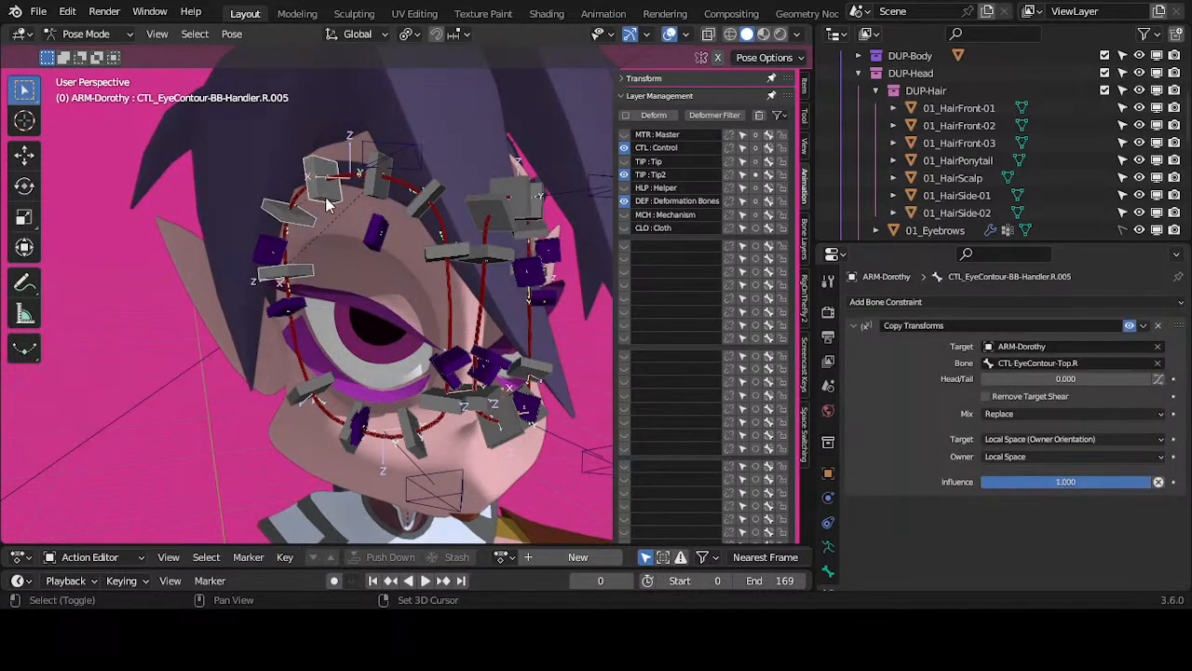
pyautogui.keyDown('shift'); pyautogui.click(370, 193); pyautogui.keyUp('shift')
pyautogui.keyDown('shift'); pyautogui.click(414, 207); pyautogui.keyUp('shift')
pyautogui.keyDown('shift'); pyautogui.click(429, 249); pyautogui.keyUp('shift')
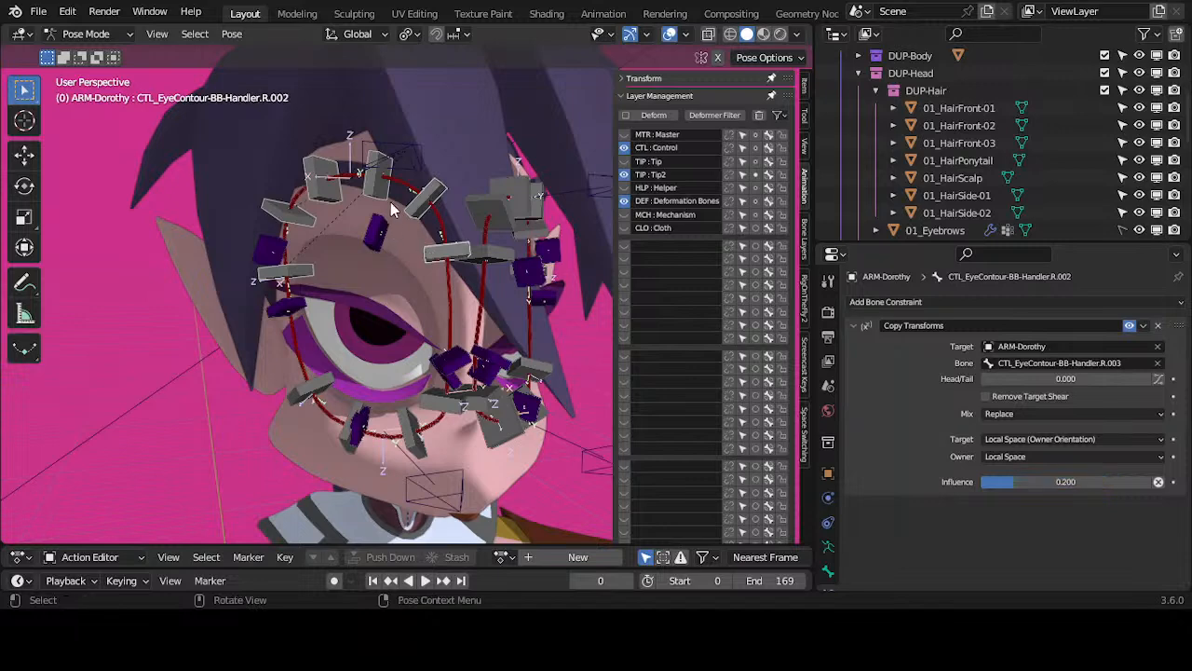
pyautogui.click(404, 151)
pyautogui.press('g')
pyautogui.rightClick(399, 192)
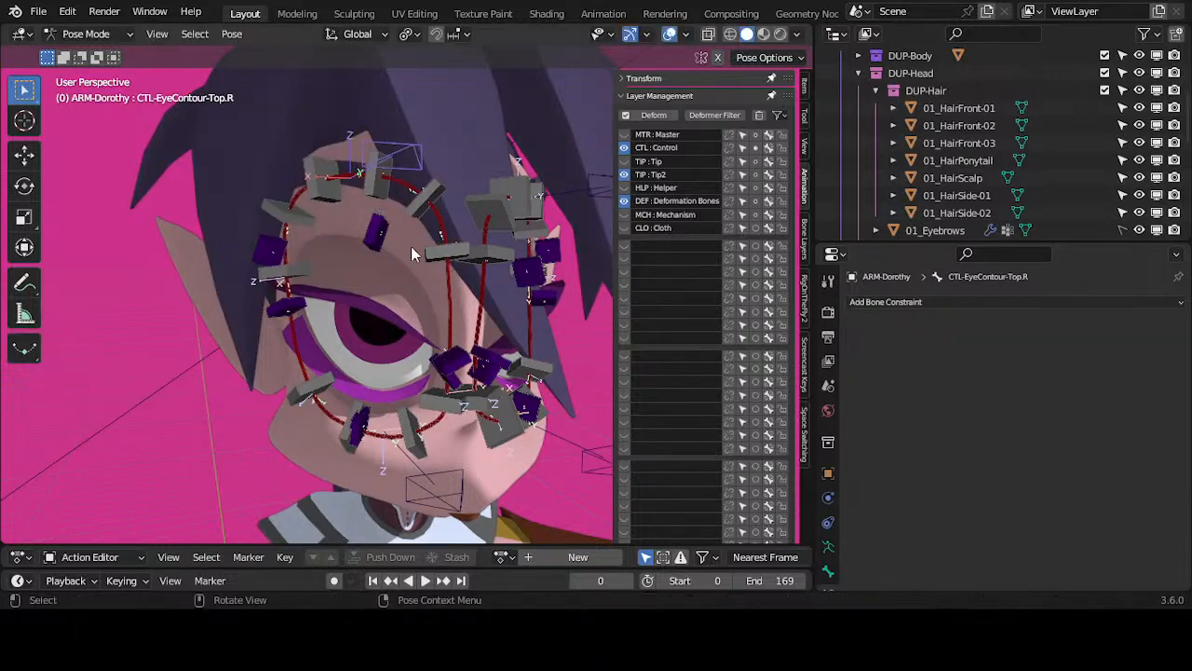
# Step: Select the lower eye-contour handlers together and try moving their main control CTL-EyeContour-Bot.R
pyautogui.click(429, 470)
pyautogui.press('g')
pyautogui.rightClick(423, 472)
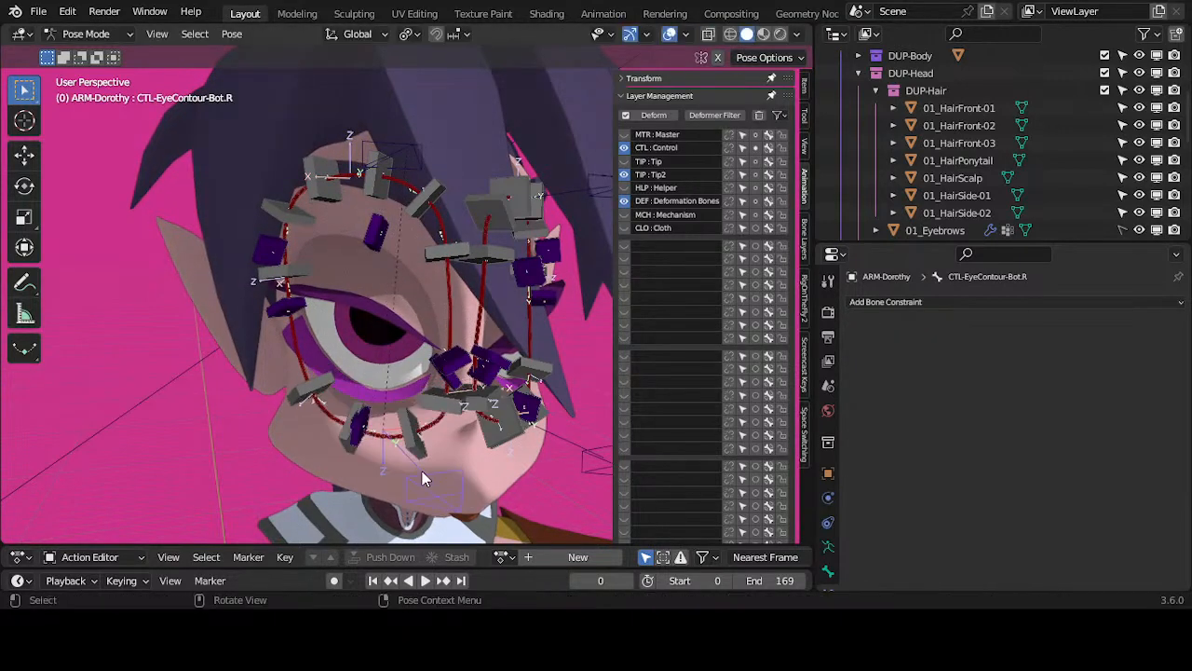
pyautogui.click(311, 384)
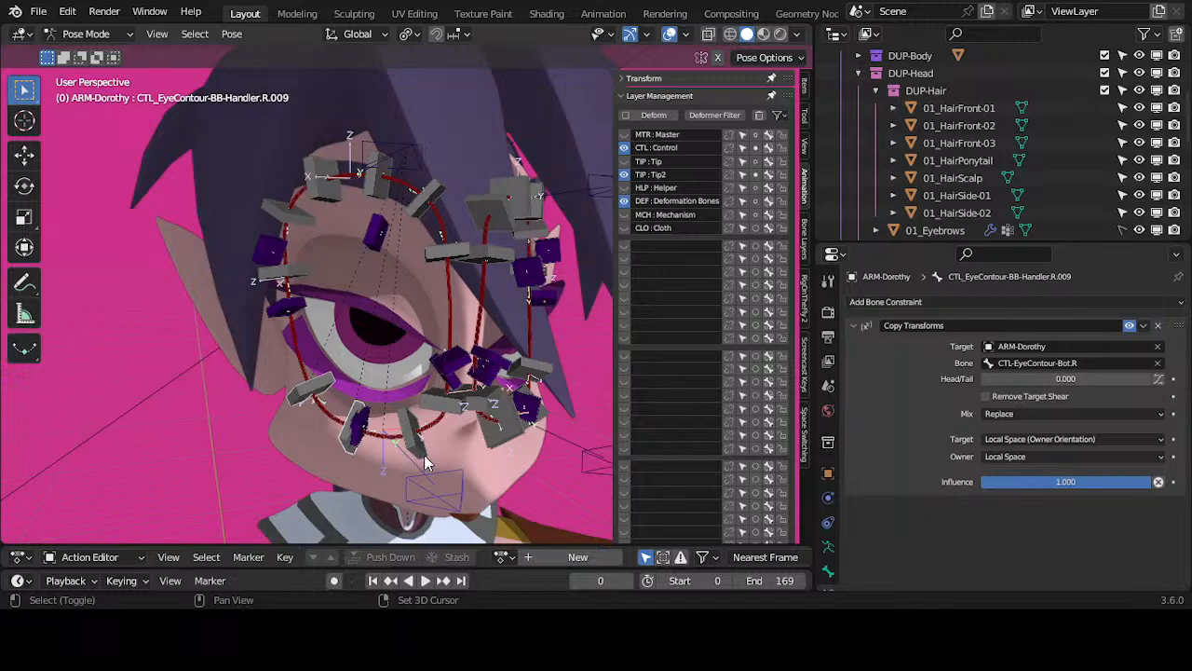
pyautogui.click(431, 482)
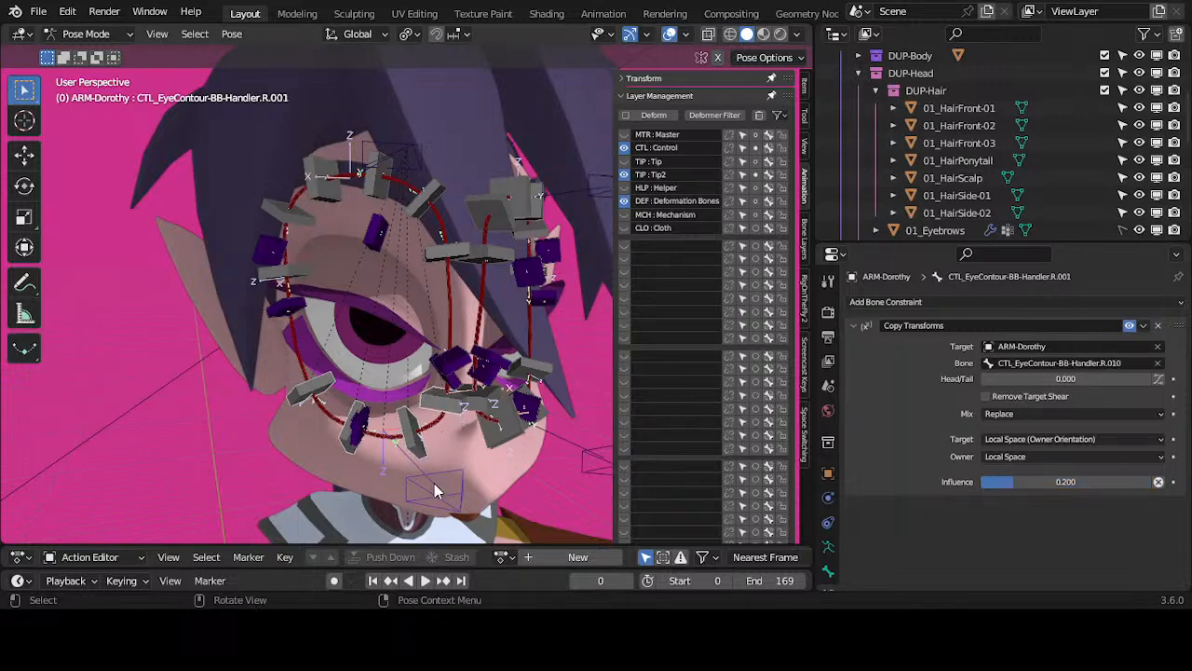
pyautogui.click(434, 484)
pyautogui.press('g')
pyautogui.rightClick(481, 337)
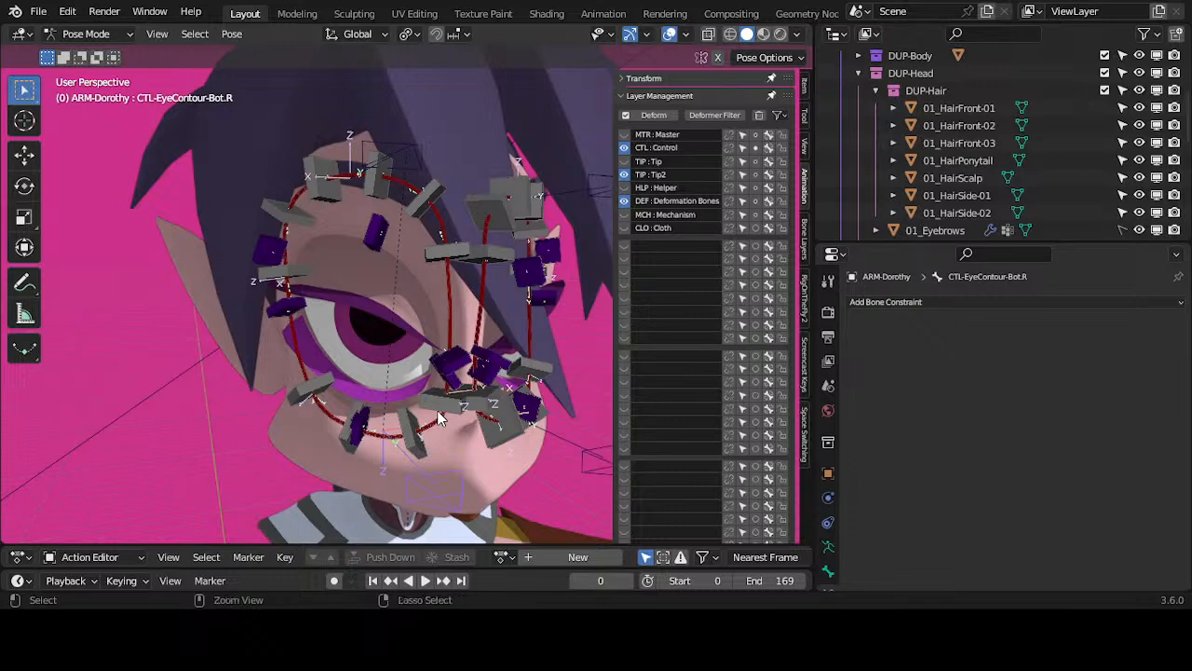
# Step: Inspect the 00_Body mesh around the eye in Edit Mode and return to posing the ARM-Dorothy armature
pyautogui.hotkey('ctrl', 'Tab')
pyautogui.click(481, 463)
pyautogui.press('Tab')
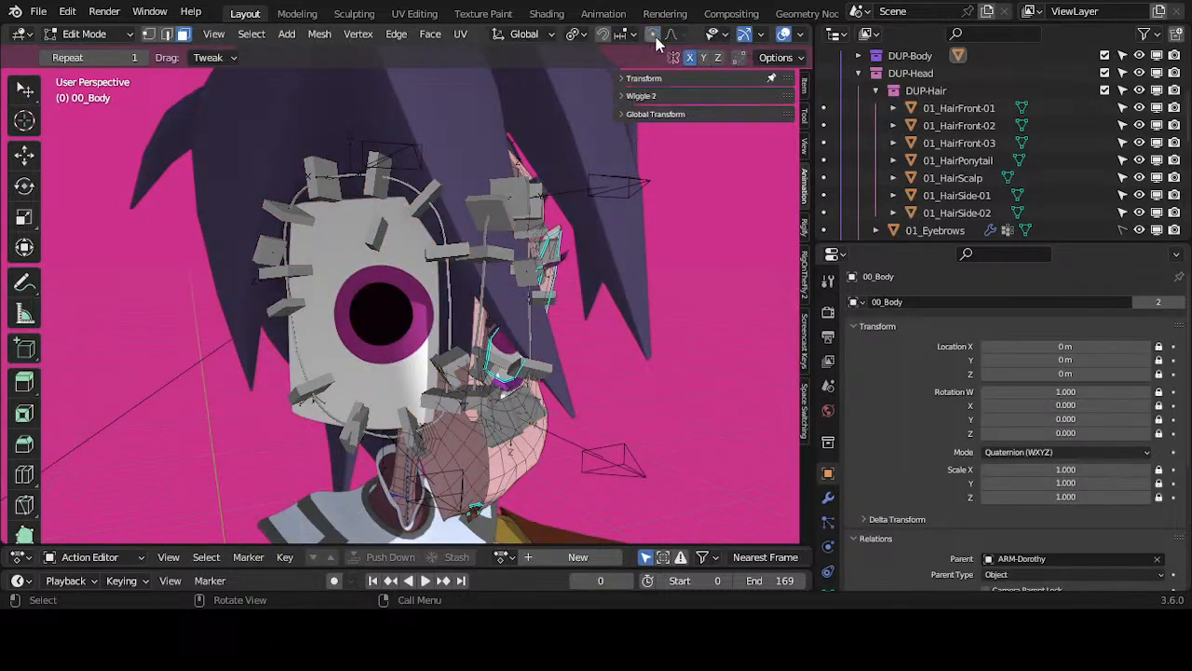
pyautogui.hotkey('ctrl', 'Tab')
pyautogui.click(381, 225)
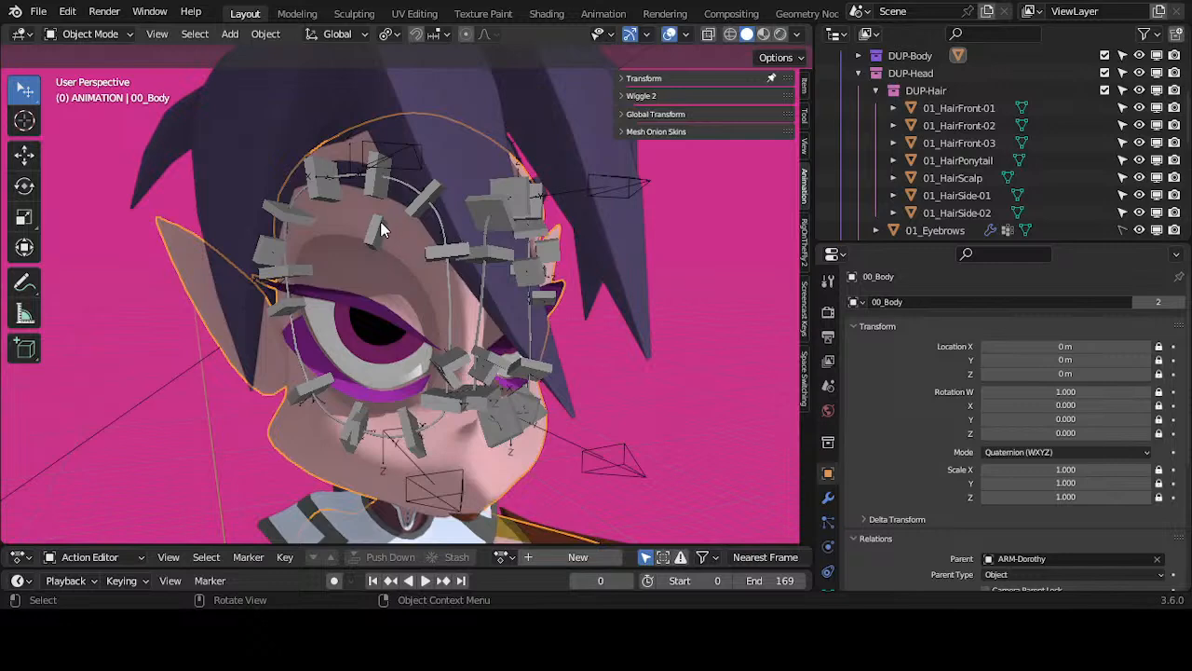
pyautogui.click(381, 228)
pyautogui.hotkey('ctrl', 'Tab')
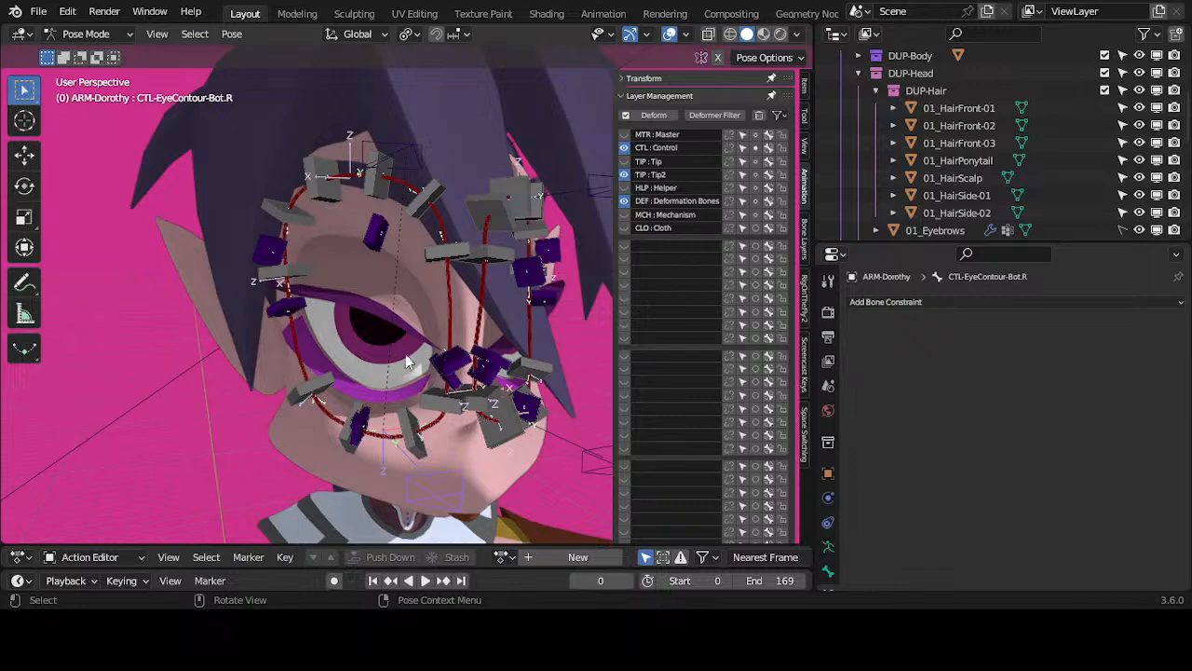
# Step: Select the upper handler CTL_EyeContour-BB-Handler.R.004 to examine its Copy Transforms constraint
pyautogui.scroll(2, 376, 282)
pyautogui.moveTo(379, 282); pyautogui.dragTo(397, 270, button='middle')
pyautogui.scroll(-2, 399, 269)
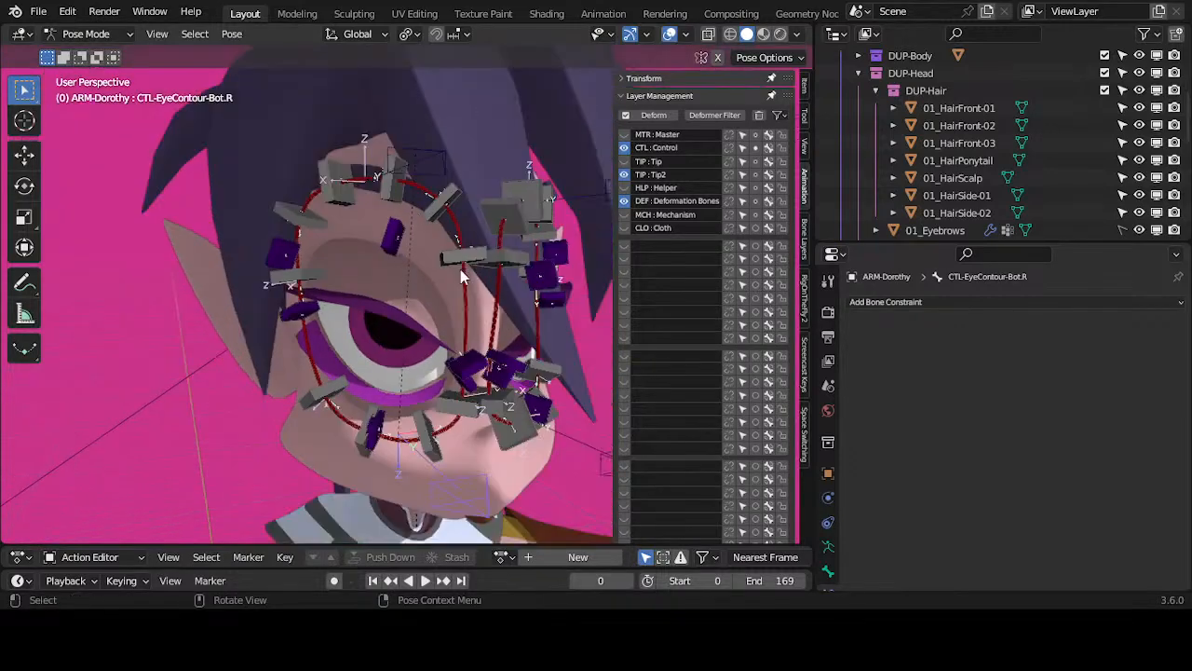
pyautogui.click(394, 192)
pyautogui.scroll(-2, 441, 301)
pyautogui.scroll(2, 442, 301)
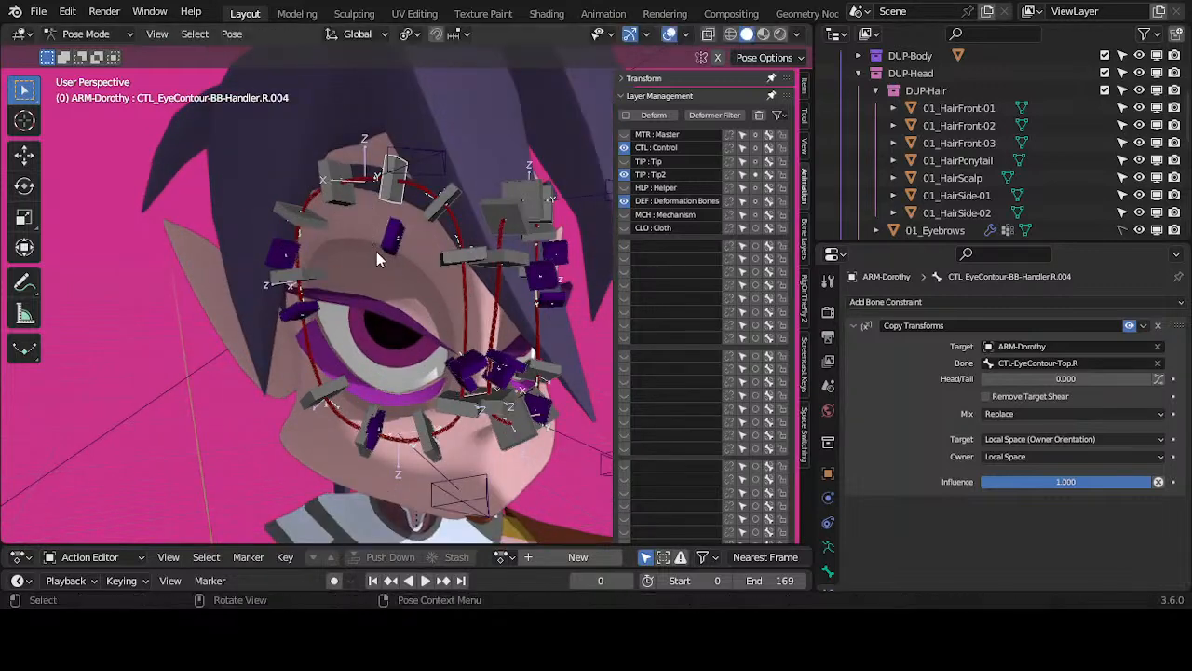
# Step: Try moving the lower main control CTL-EyeContour-Bot.R upward
pyautogui.click(455, 492)
pyautogui.press('g')
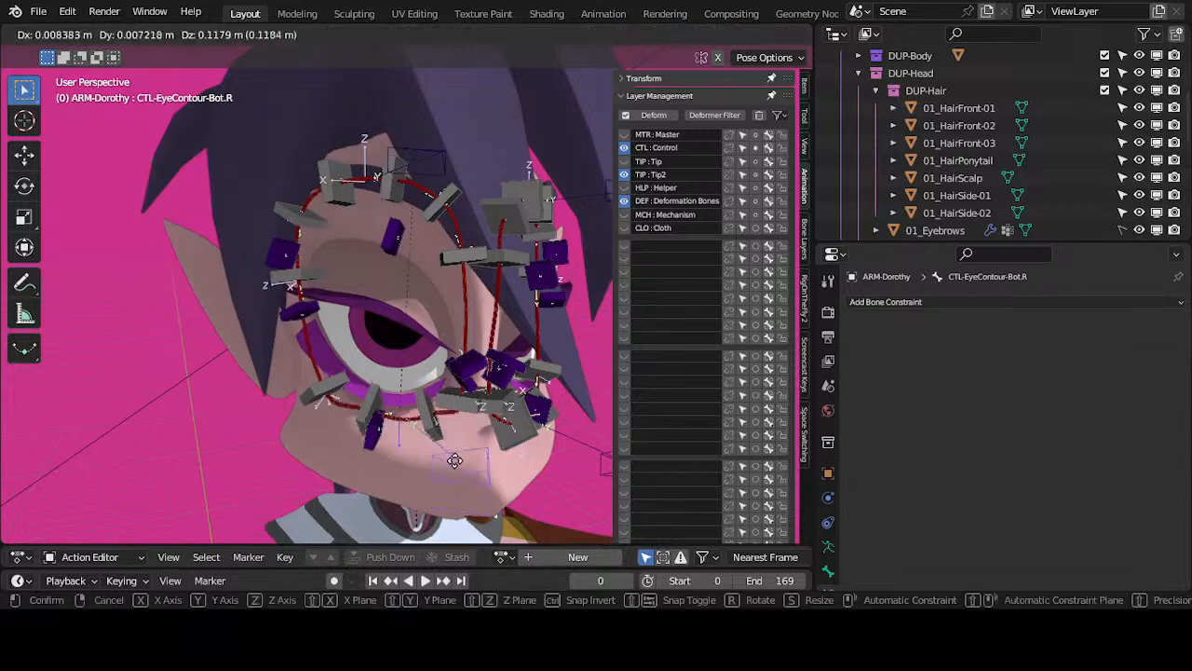
pyautogui.rightClick(450, 456)
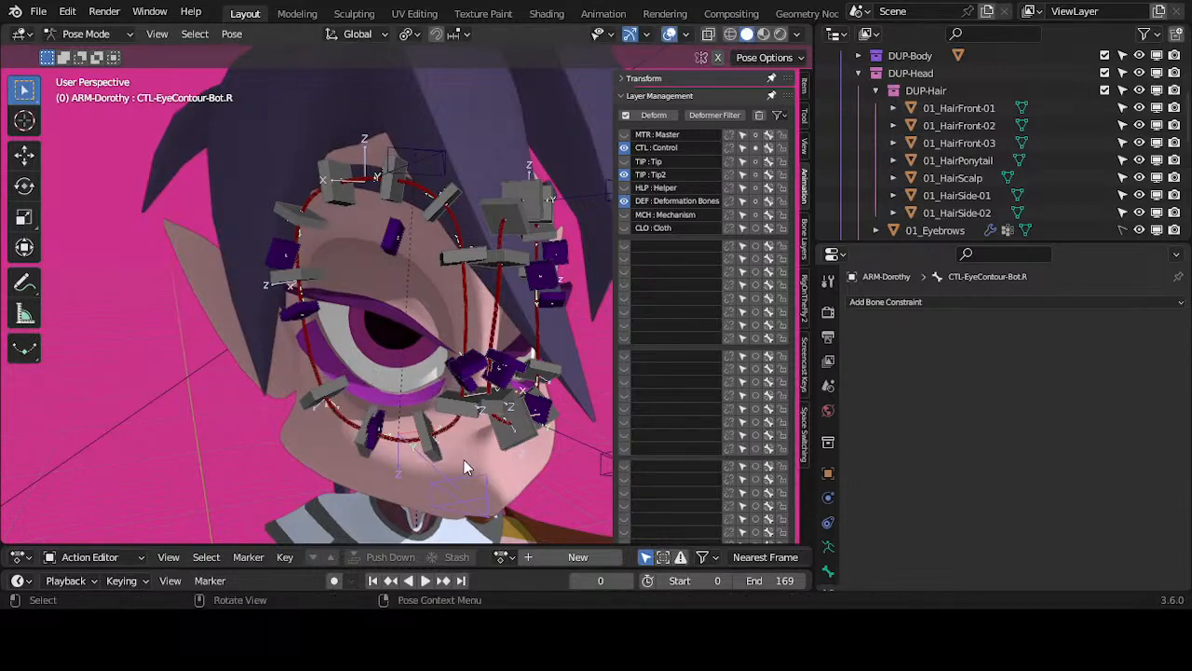
pyautogui.hotkey('ctrl', 'Tab')
pyautogui.click(460, 476)
pyautogui.click(458, 475)
pyautogui.hotkey('ctrl', 'Tab')
# Step: Compare the Copy Transforms constraint of the lower inner handler R.001 with that of the upper handler R.003
pyautogui.click(469, 424)
pyautogui.moveTo(475, 420); pyautogui.dragTo(481, 394, button='middle')
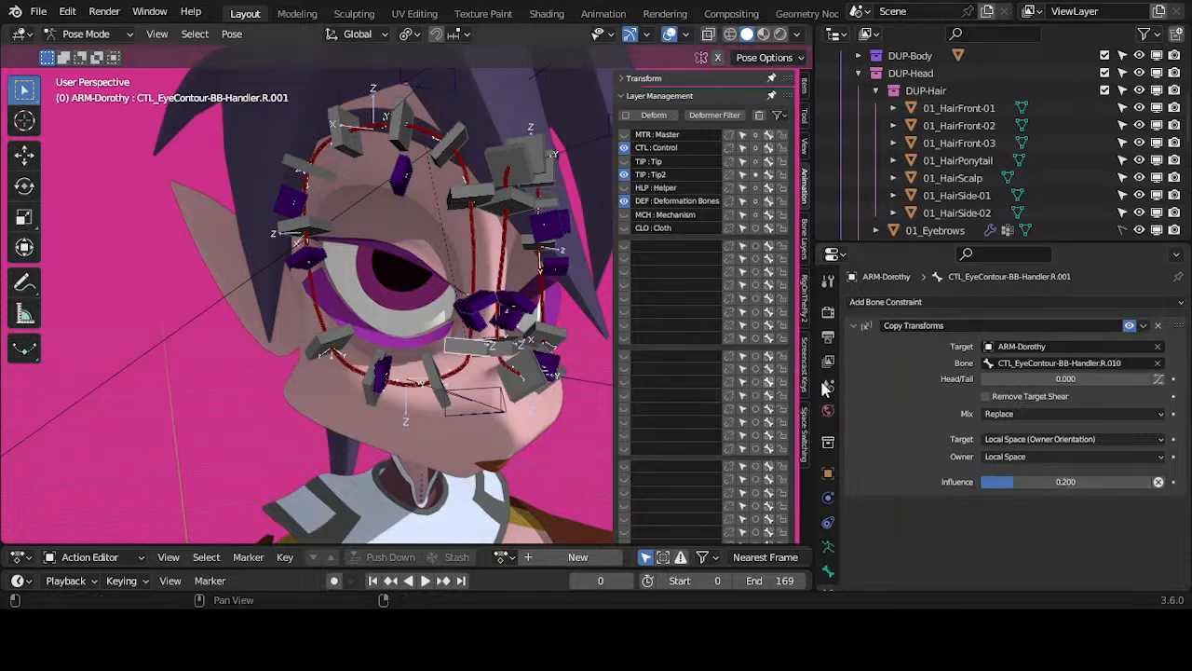
pyautogui.click(424, 371)
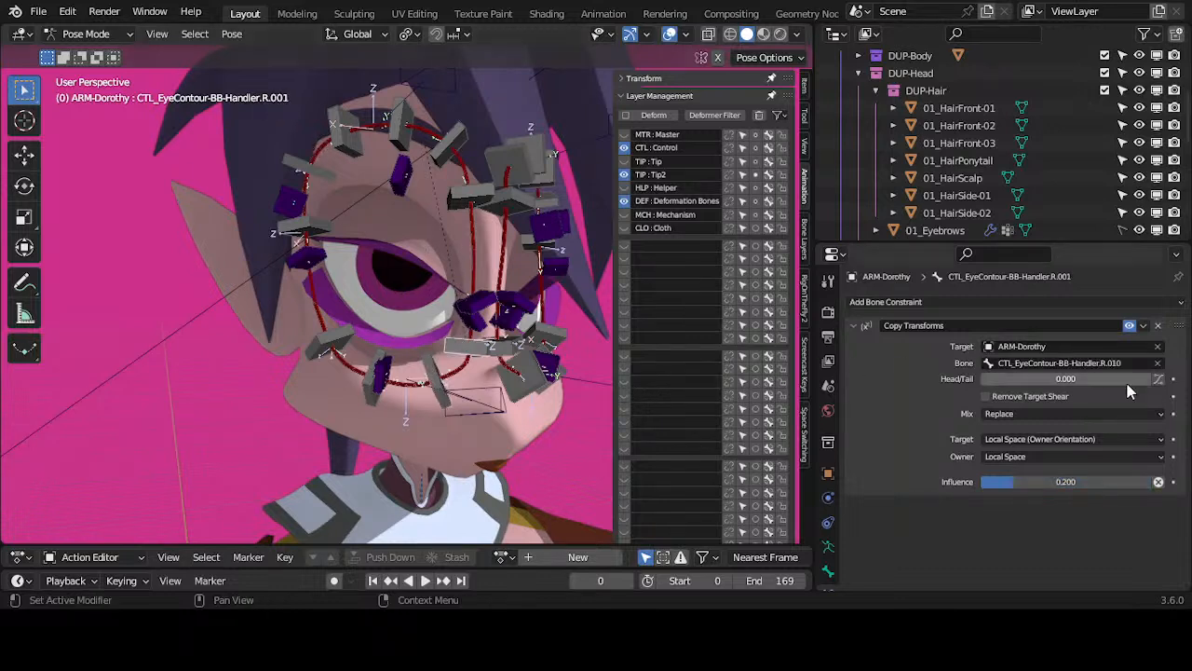
pyautogui.click(443, 375)
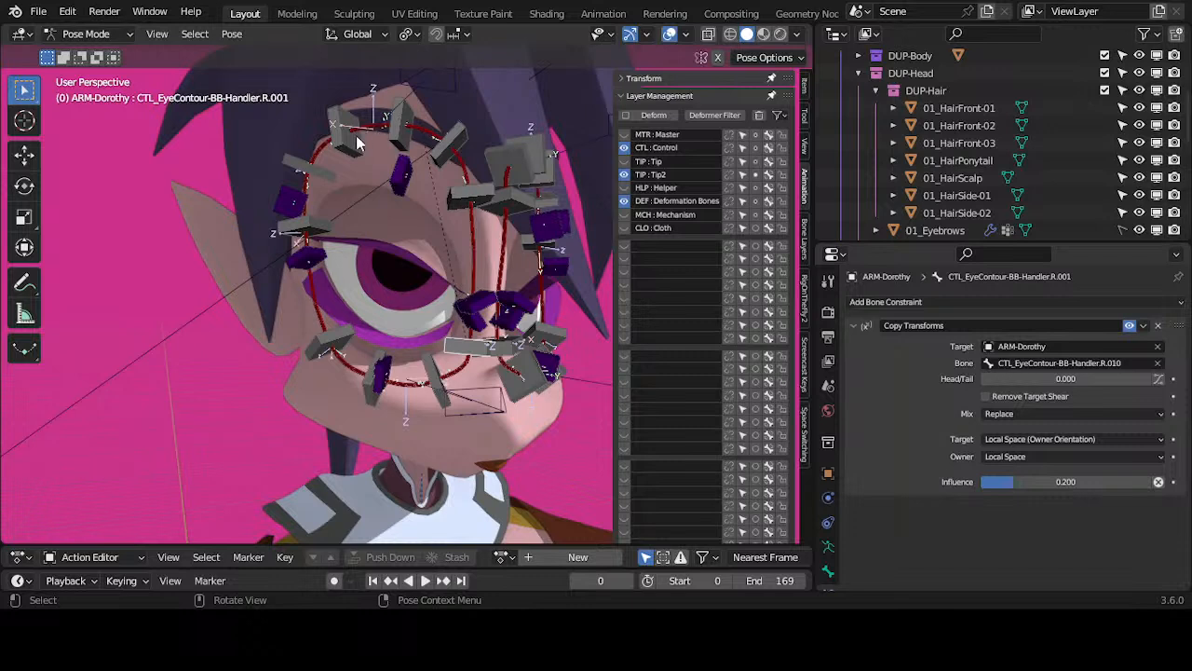
pyautogui.click(455, 166)
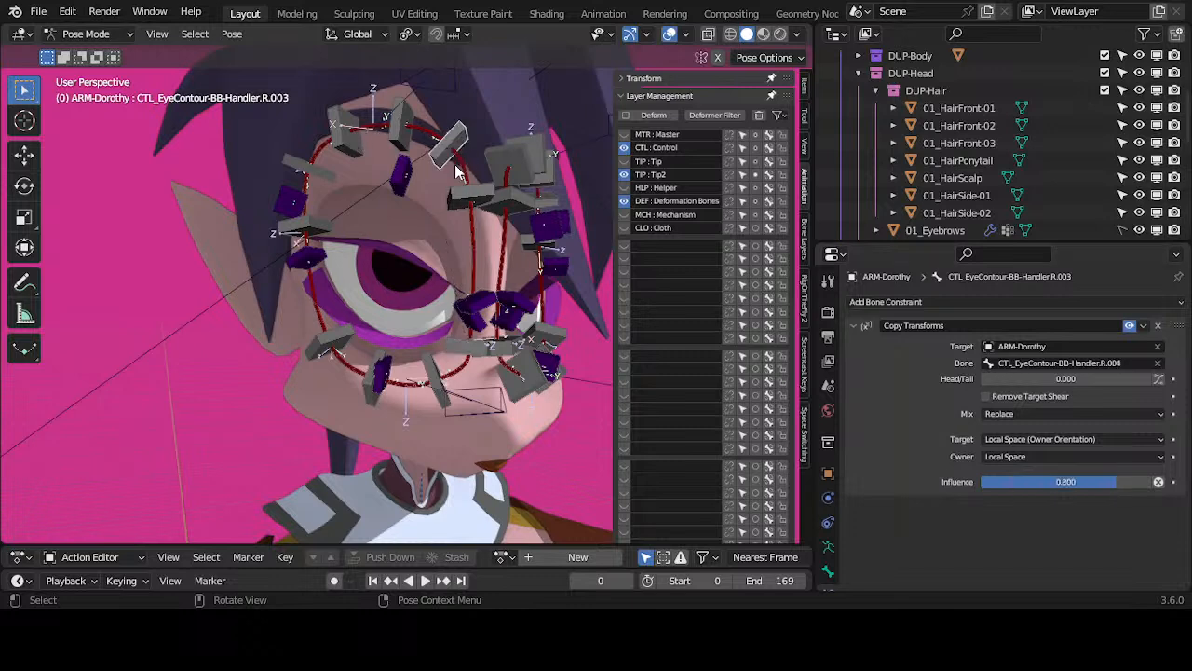
pyautogui.click(463, 352)
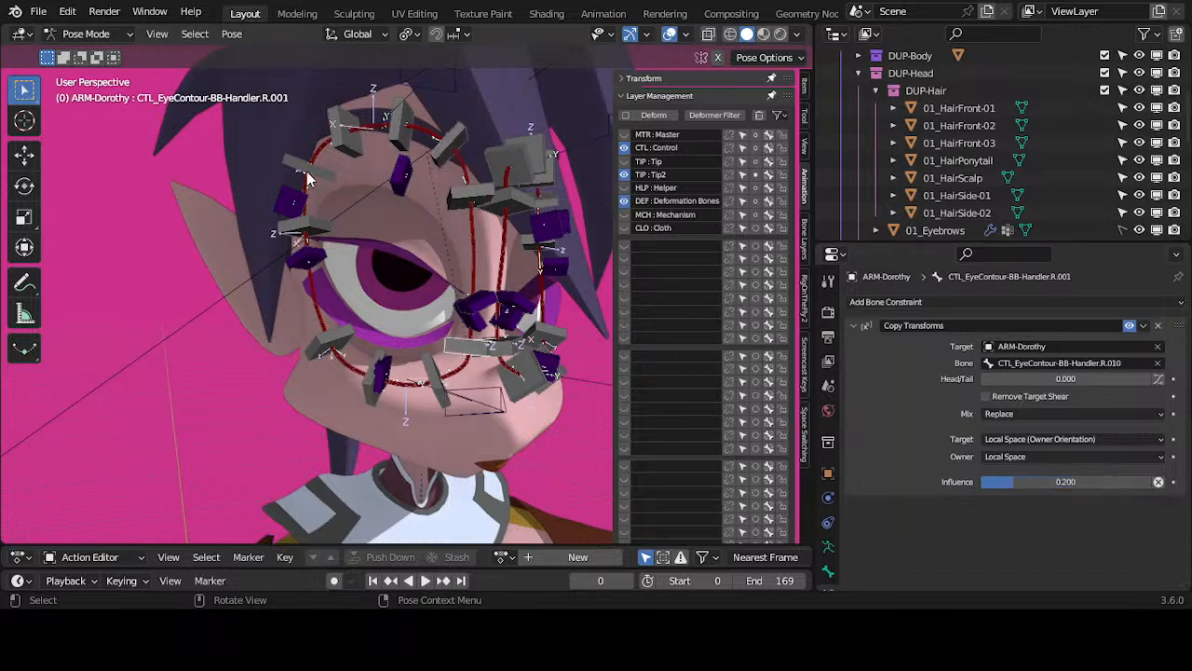
# Step: Select handlers R.002 through R.010 around the eye contour in turn to review their Copy Transforms constraints
pyautogui.click(450, 194)
pyautogui.click(432, 151)
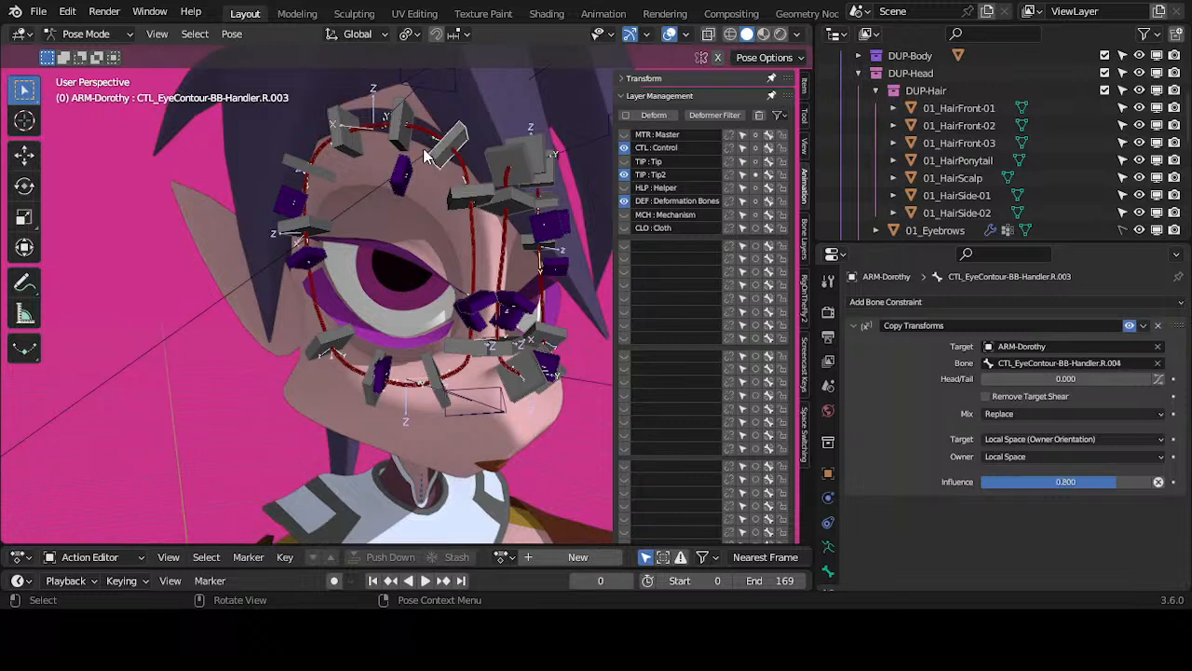
pyautogui.click(394, 137)
pyautogui.click(354, 140)
pyautogui.click(323, 174)
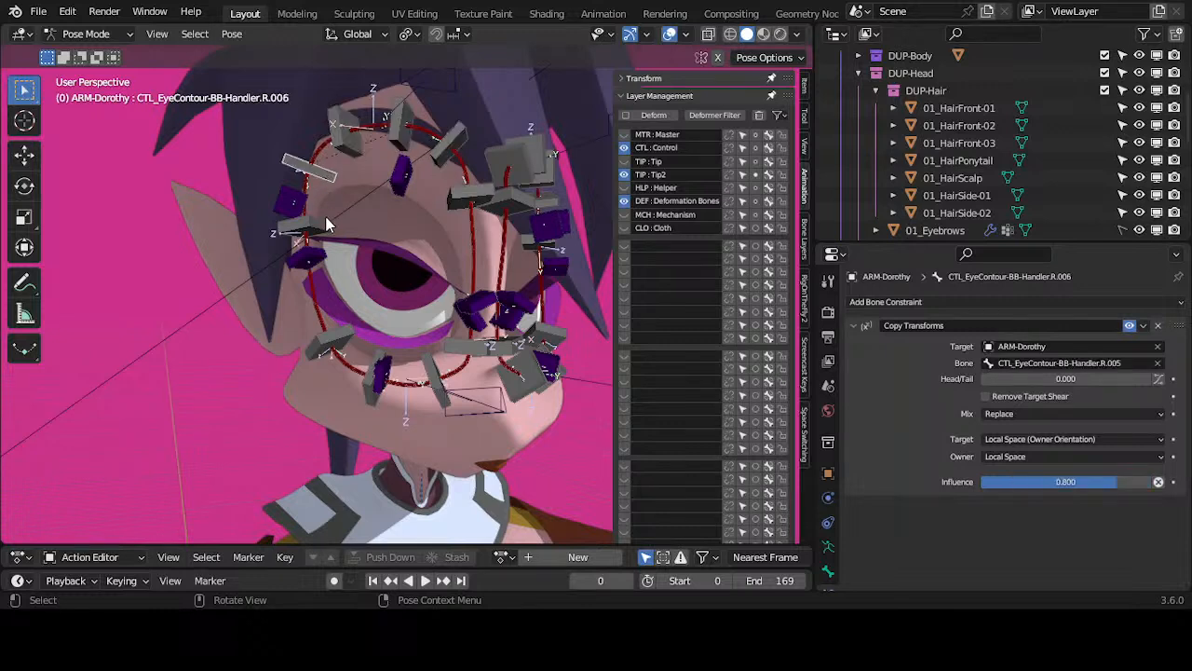
pyautogui.click(324, 227)
pyautogui.click(323, 351)
pyautogui.click(376, 401)
pyautogui.click(430, 391)
# Step: Try rotating the lower inner handler CTL_EyeContour-BB-Handler.R.001
pyautogui.click(457, 346)
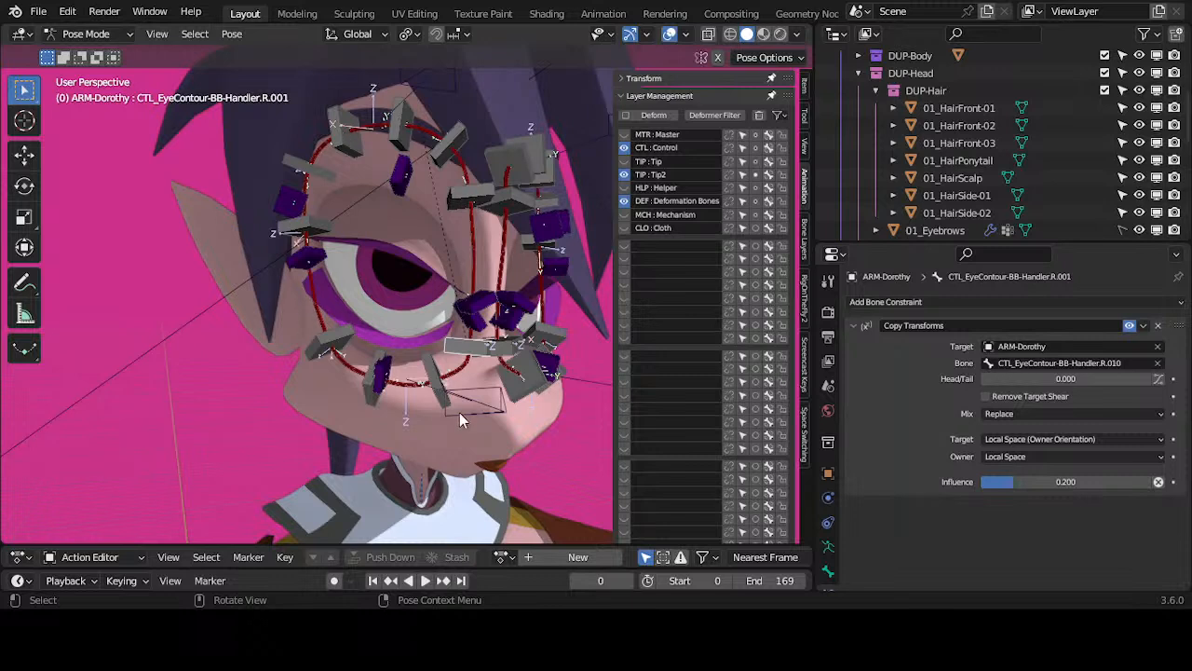
pyautogui.press('r')
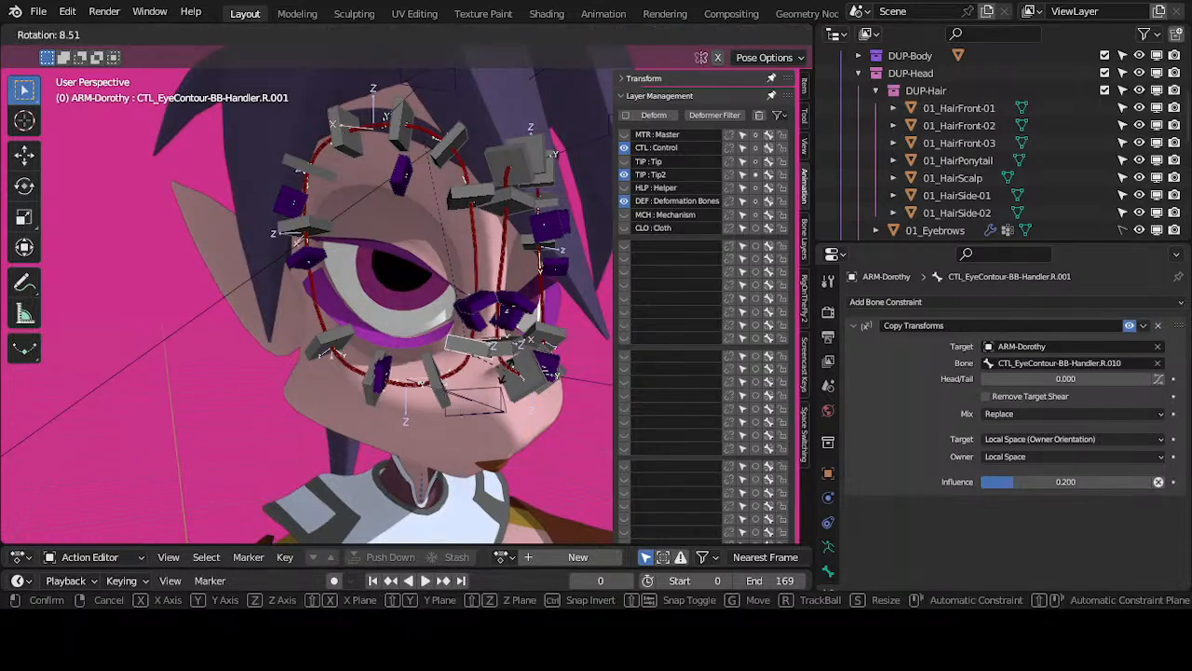
pyautogui.press('Escape')
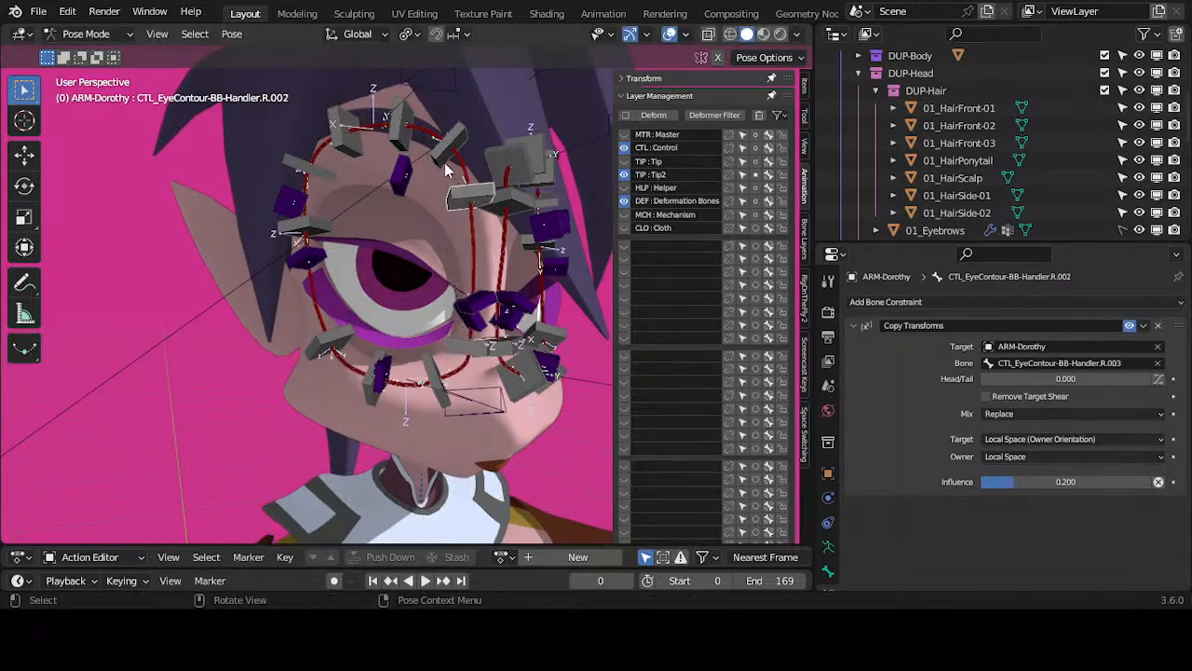
# Step: Review the Copy Transforms targets and influences of handlers R.003, R.007 and the lower contour down to the inner R.001
pyautogui.click(448, 142)
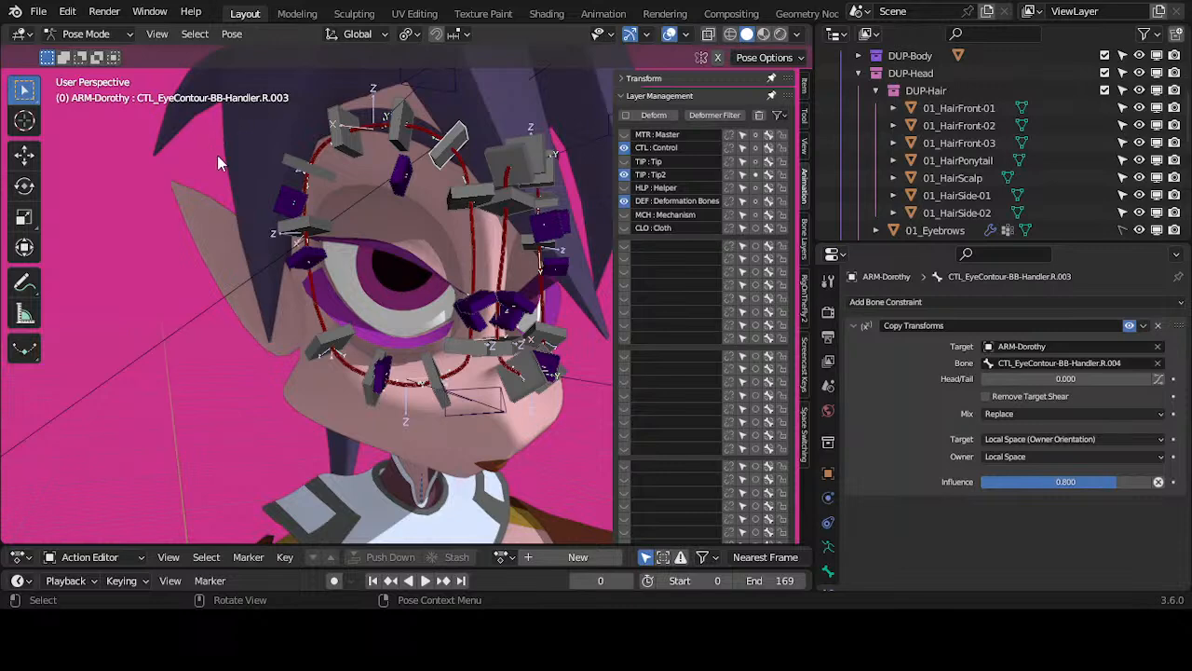
pyautogui.click(343, 155)
pyautogui.click(322, 242)
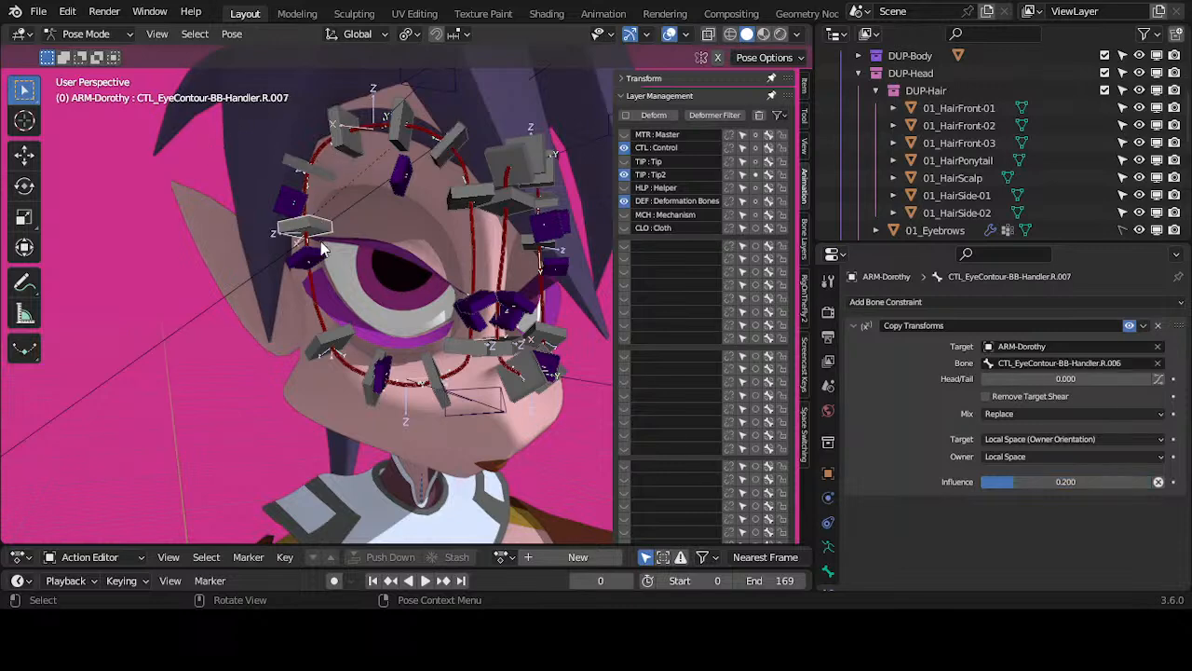
pyautogui.click(342, 339)
pyautogui.click(368, 391)
pyautogui.click(437, 390)
pyautogui.click(457, 347)
pyautogui.moveTo(457, 352); pyautogui.dragTo(382, 354, button='middle')
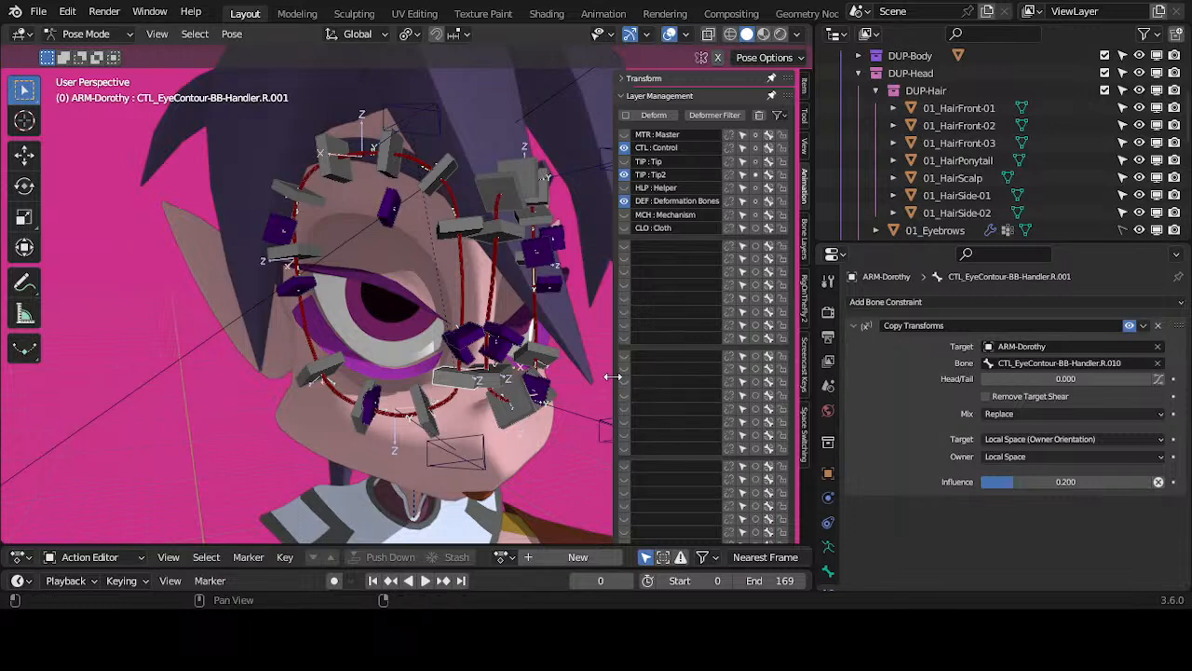
# Step: Try moving the lower handler CTL_EyeContour-BB-Handler.R.010 while its Copy Transforms constraint is active
pyautogui.click(431, 396)
pyautogui.press('g')
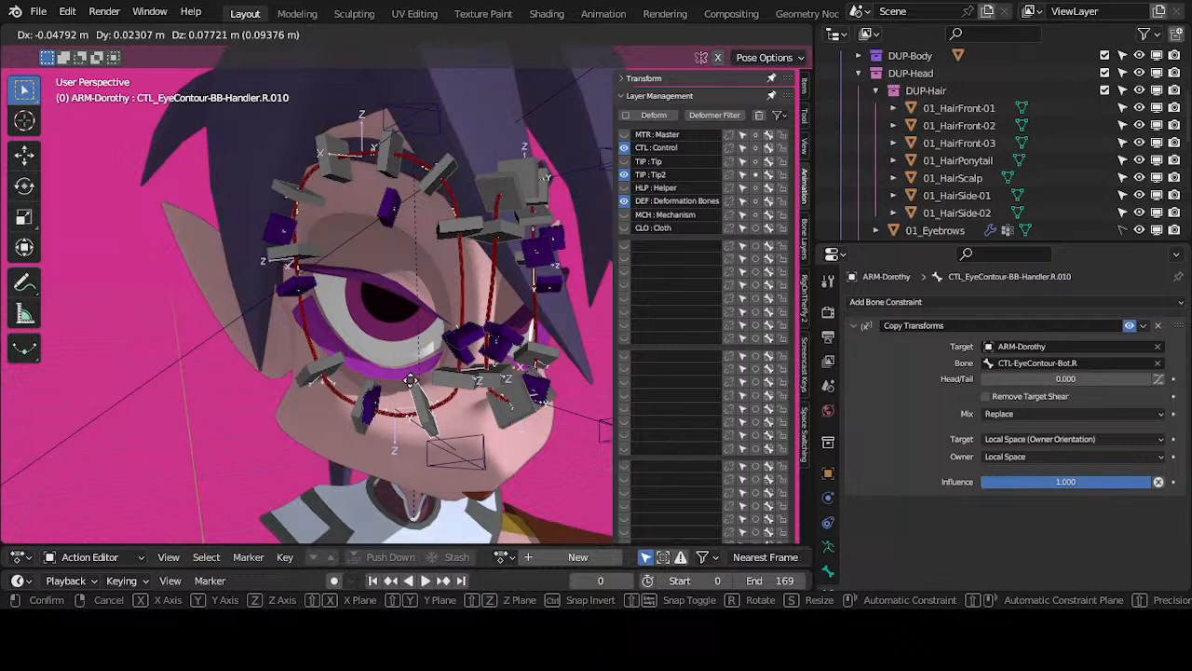
pyautogui.click(410, 380)
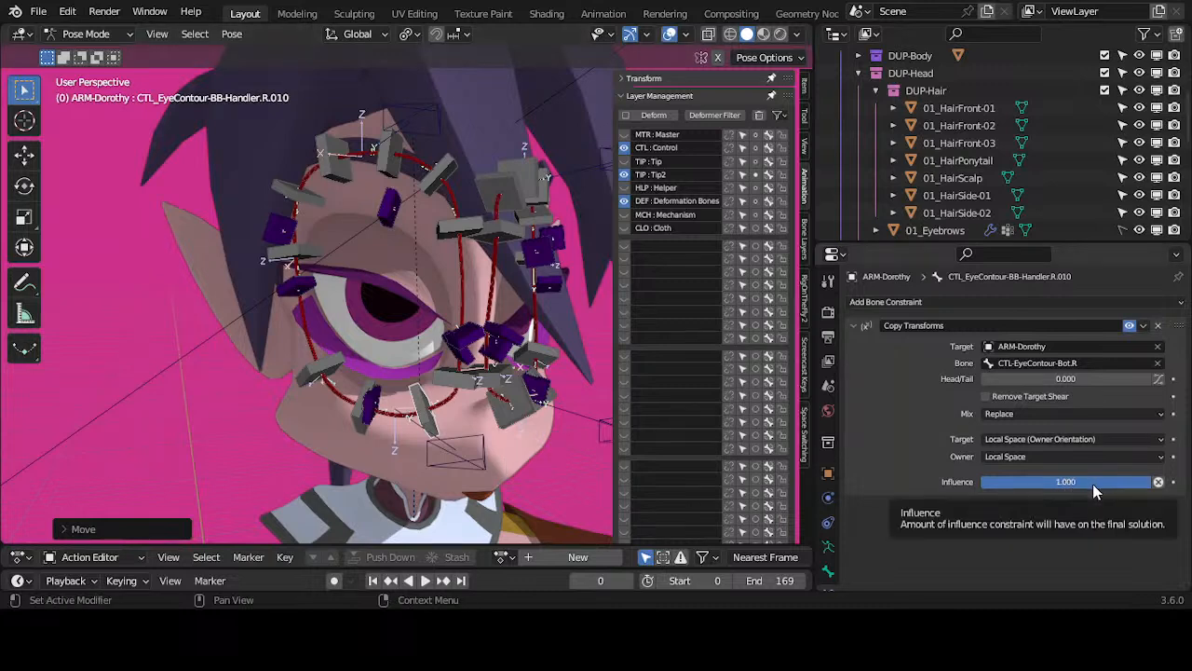
# Step: Move the lower main control CTL-EyeContour-Bot.R slightly upward
pyautogui.click(479, 451)
pyautogui.press('g')
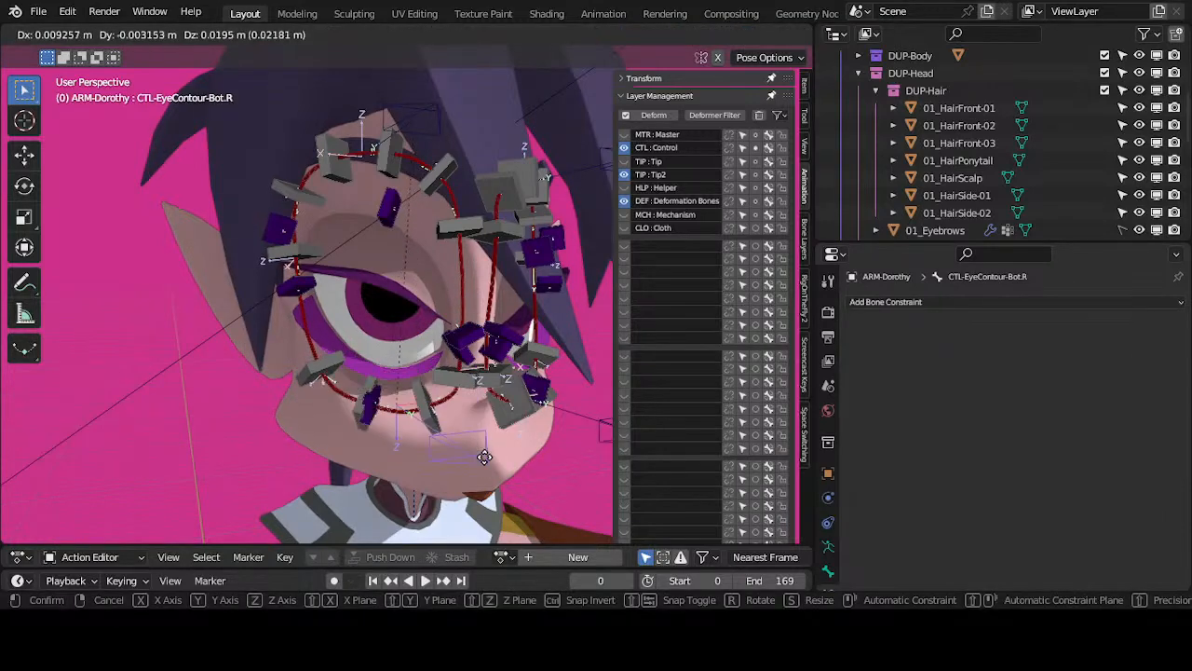
pyautogui.click(484, 442)
pyautogui.press('g')
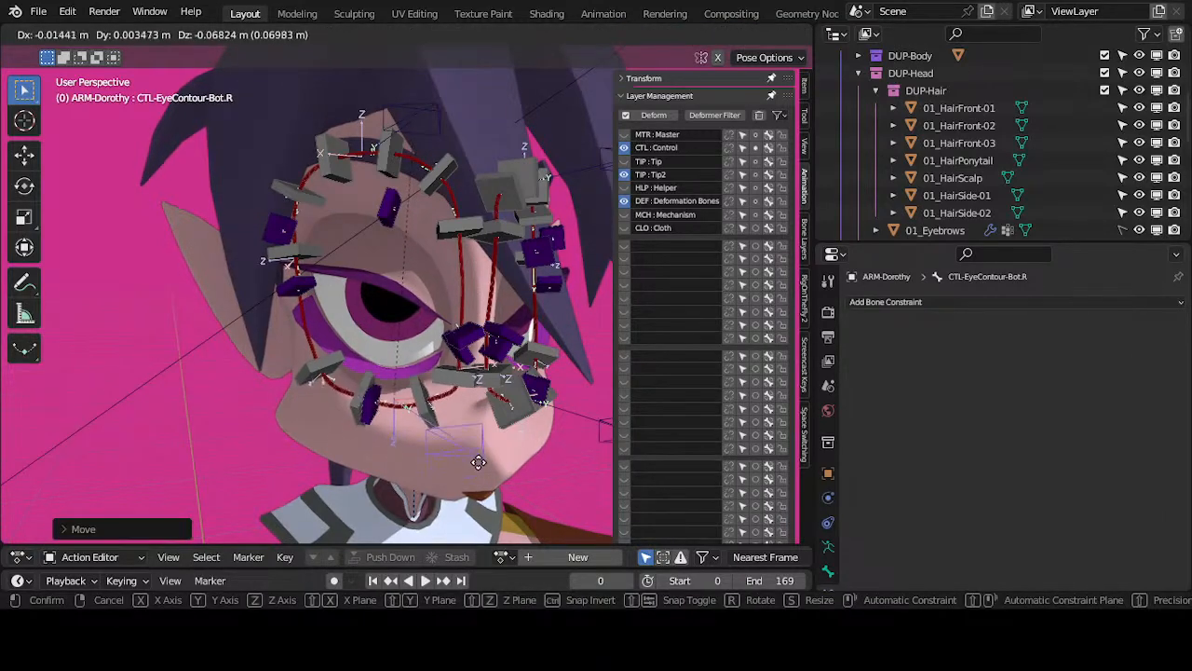
pyautogui.rightClick(479, 456)
# Step: Disable the Copy Transforms constraint of the lower handler R.010 and try moving the handler on its own
pyautogui.click(425, 399)
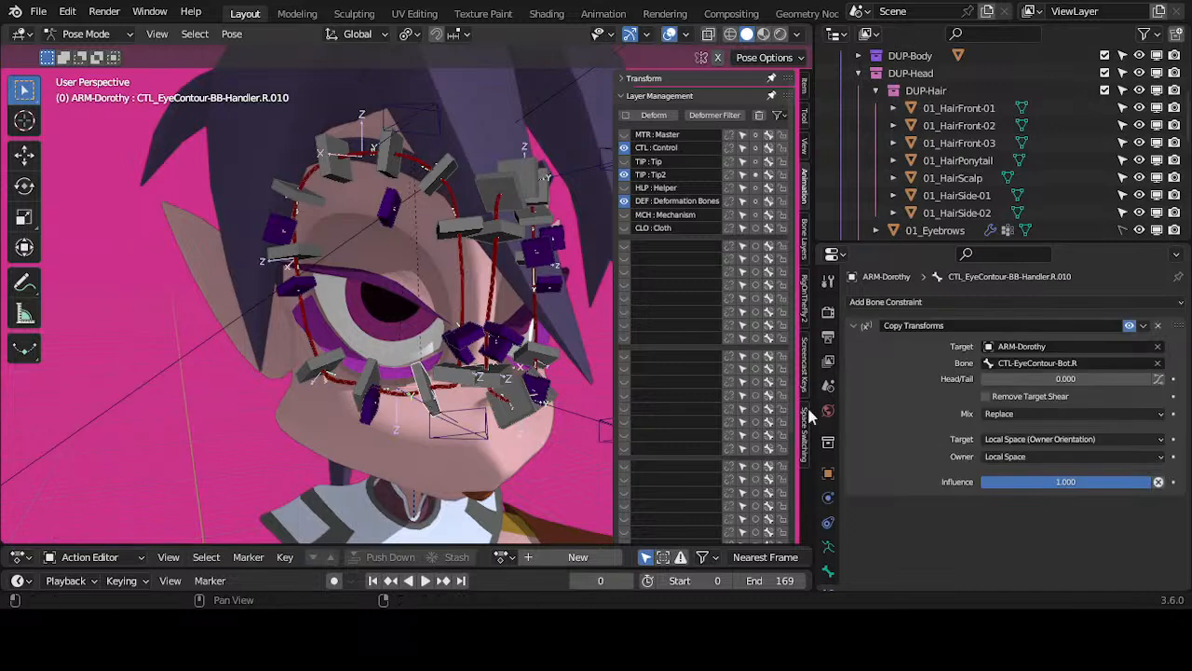
pyautogui.click(1130, 328)
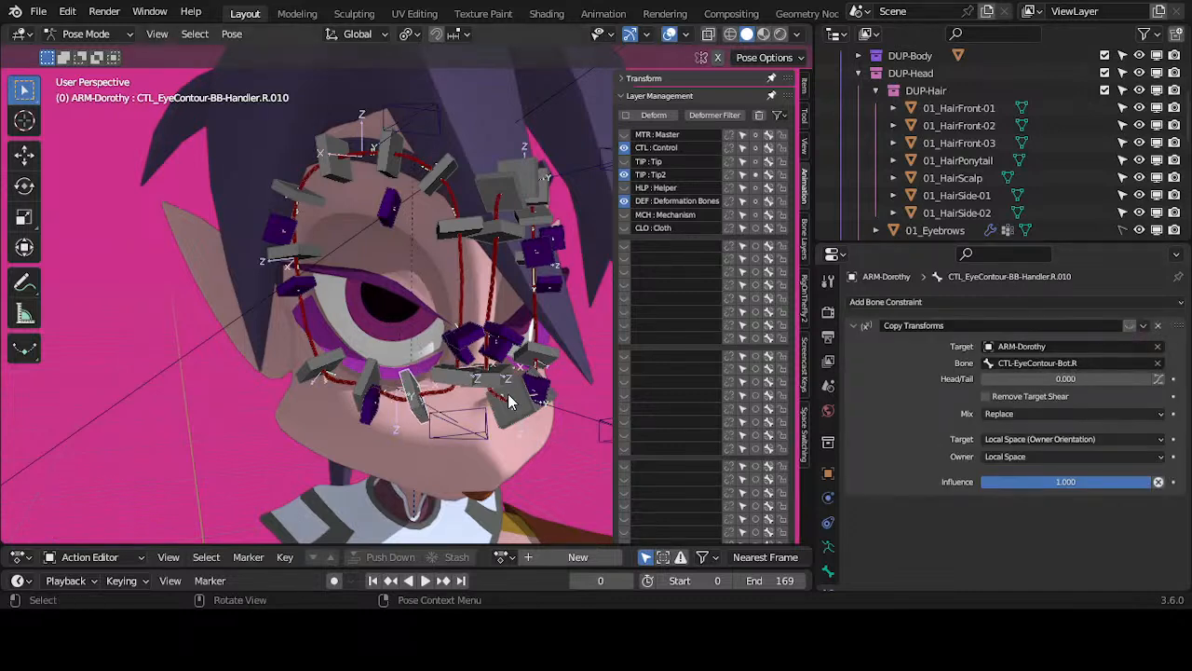
pyautogui.press('g')
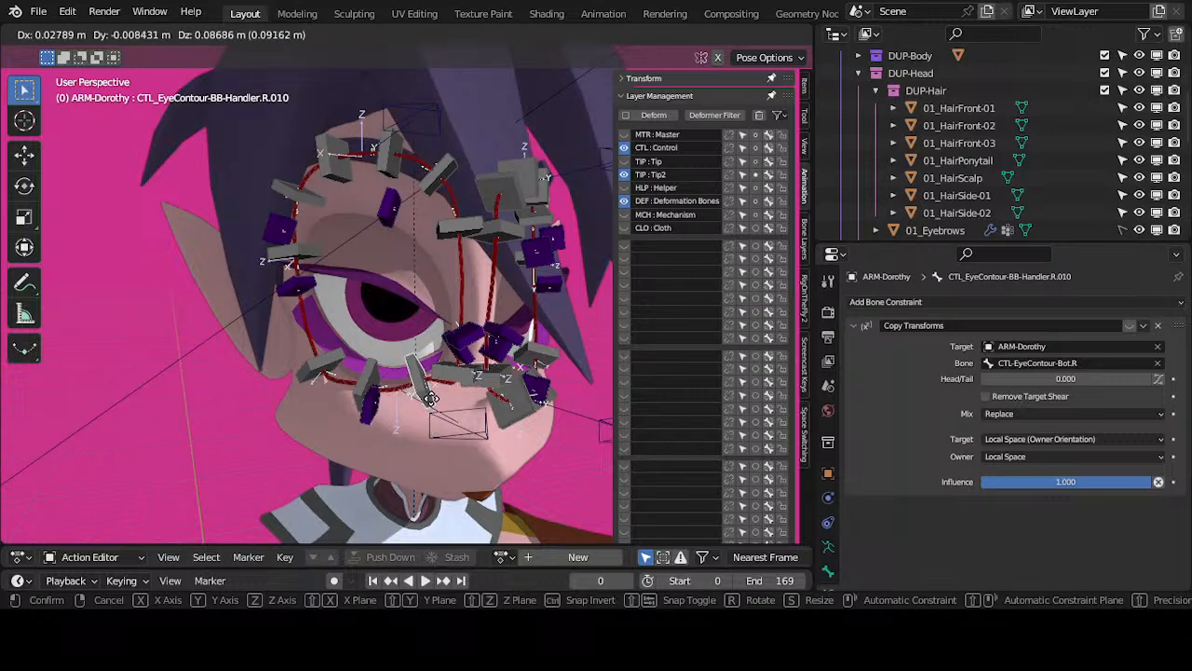
pyautogui.click(452, 390)
pyautogui.click(443, 402)
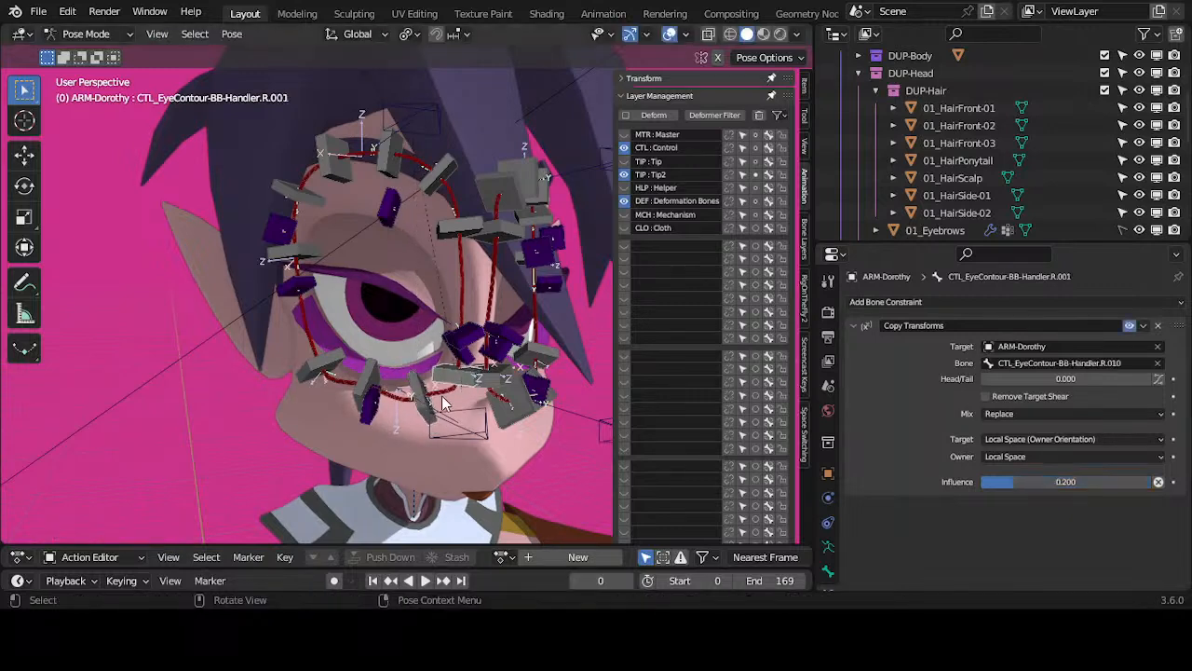
pyautogui.click(429, 413)
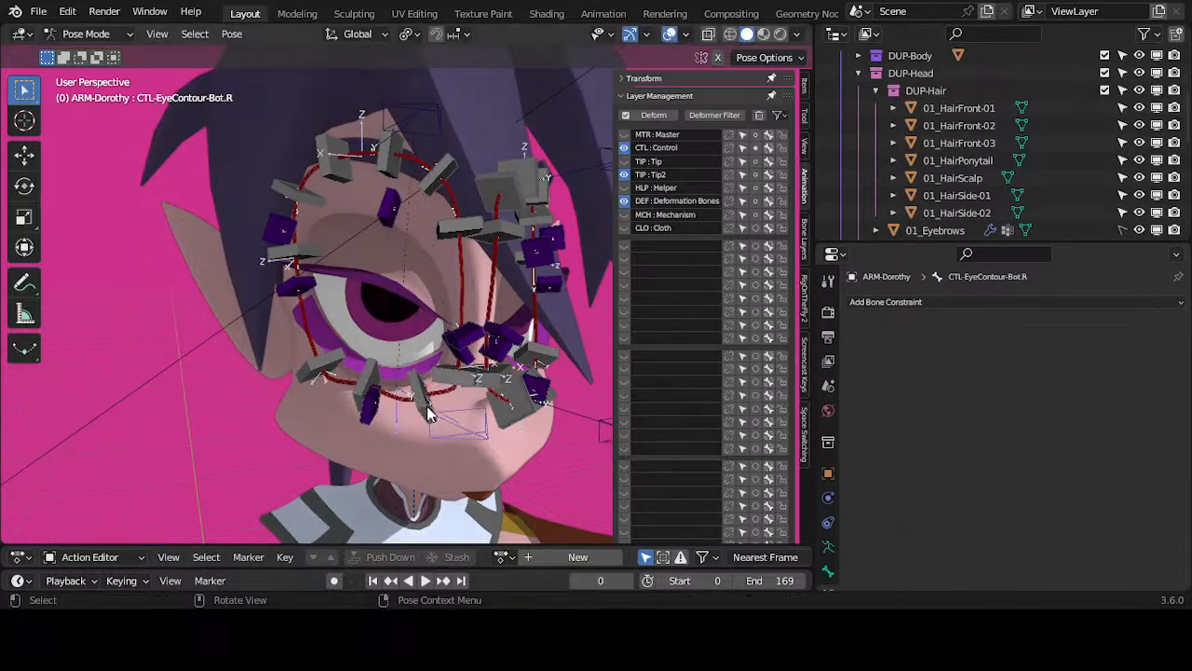
pyautogui.click(417, 421)
pyautogui.press('g')
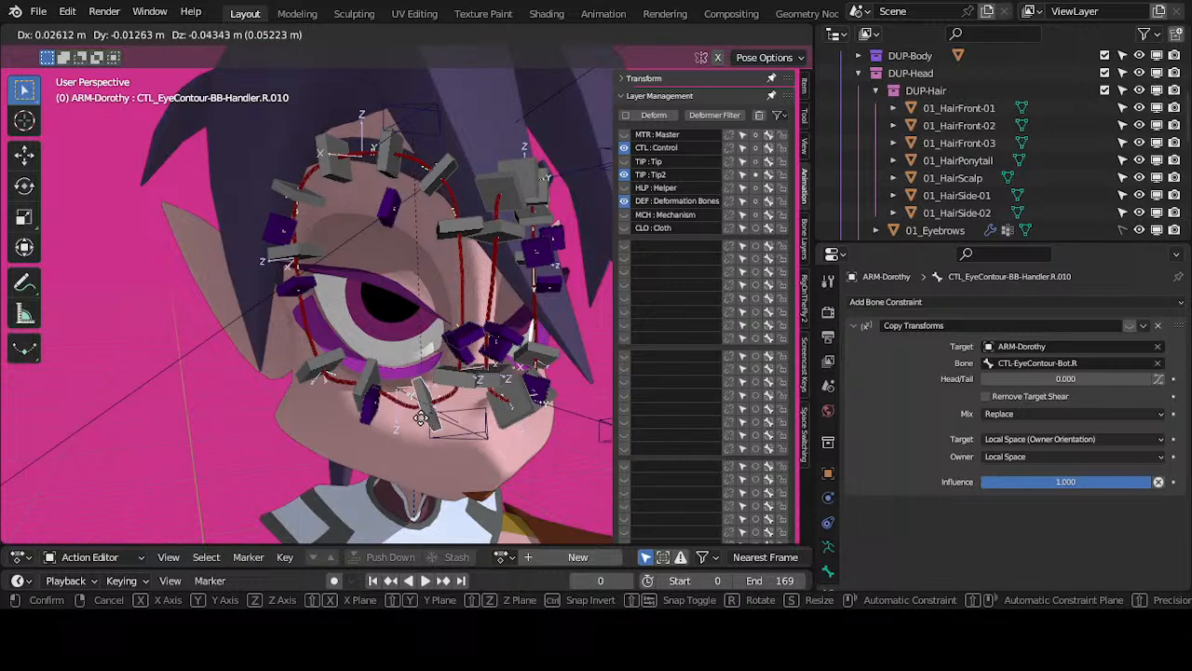
pyautogui.rightClick(421, 397)
# Step: Compare the Copy Transforms constraints of the lower-contour handlers R.008, R.009, R.001 and R.010
pyautogui.click(328, 373)
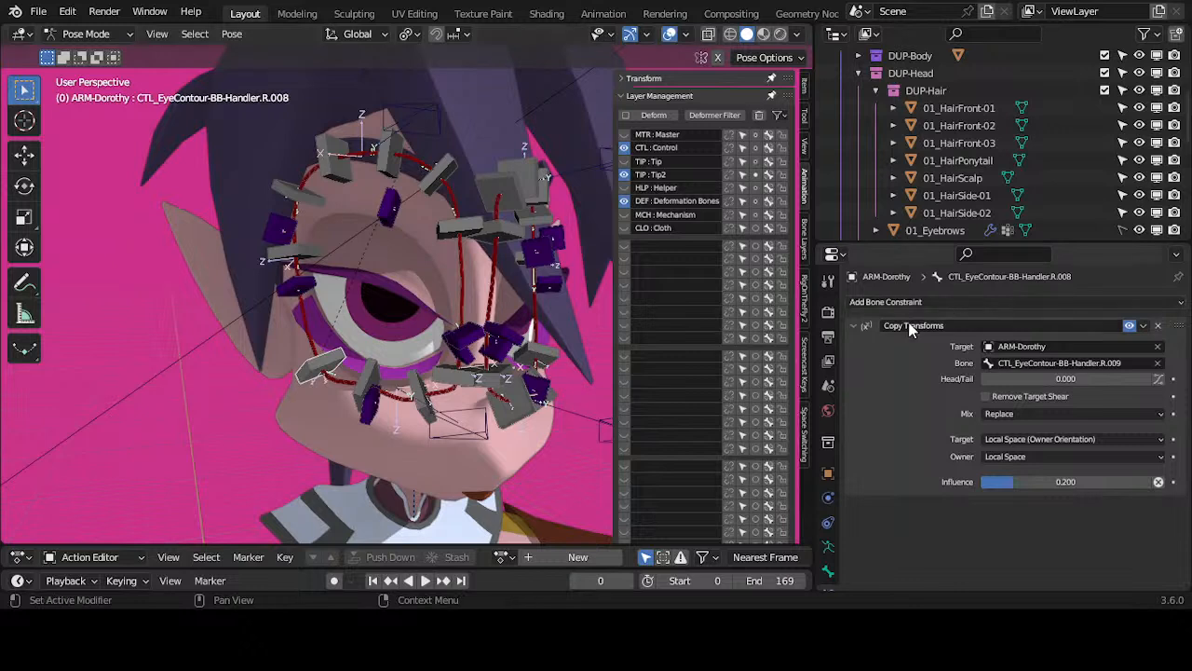
pyautogui.click(376, 365)
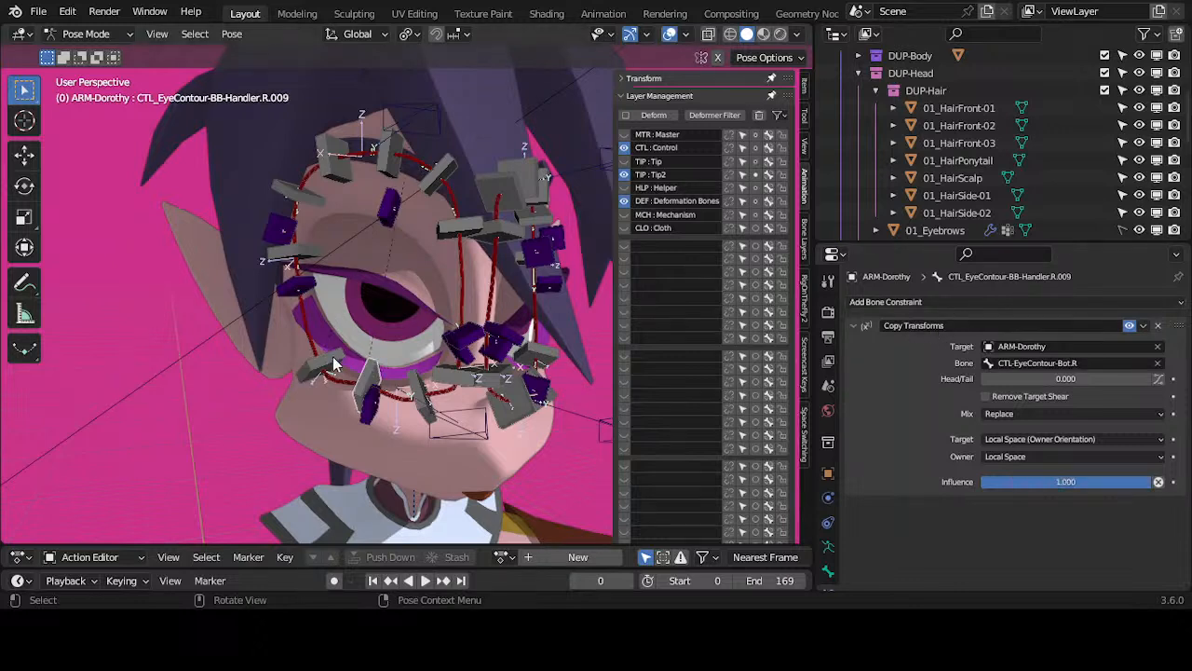
pyautogui.click(332, 357)
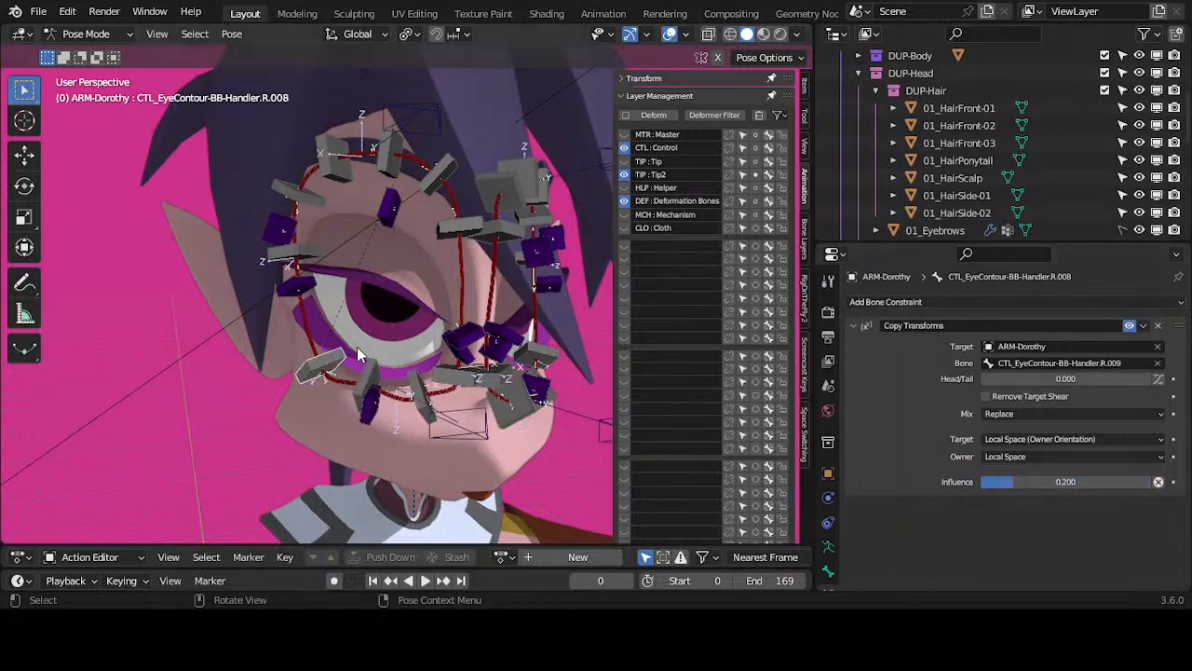
pyautogui.click(449, 380)
pyautogui.click(327, 365)
pyautogui.click(458, 375)
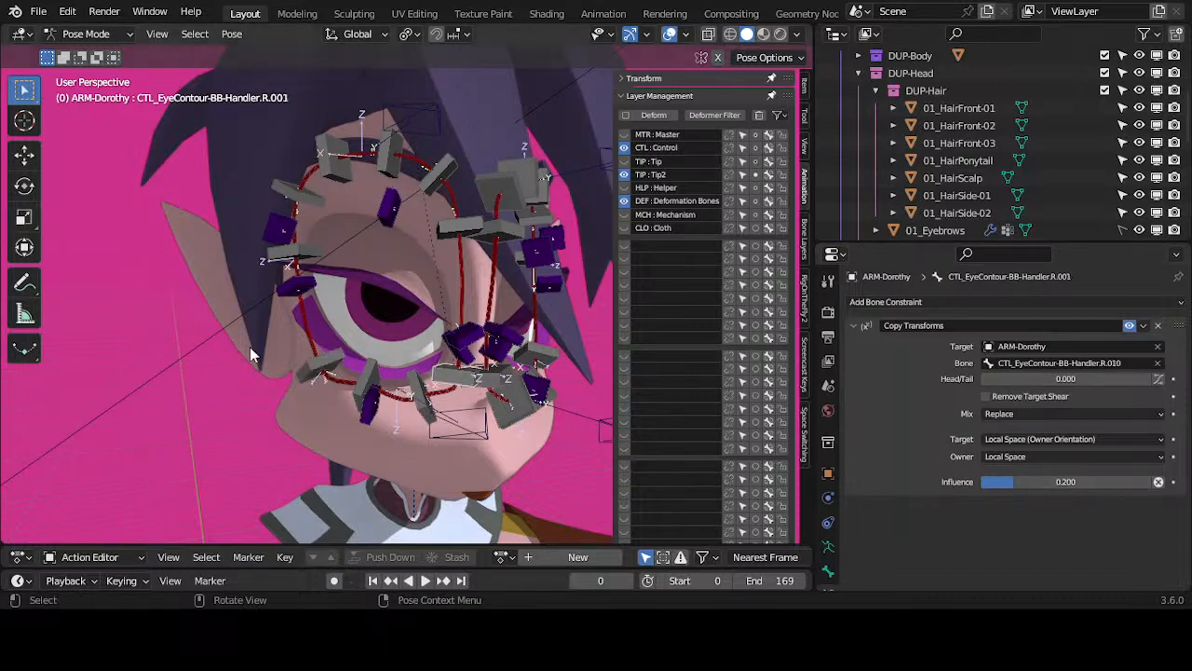
pyautogui.click(330, 354)
pyautogui.click(415, 390)
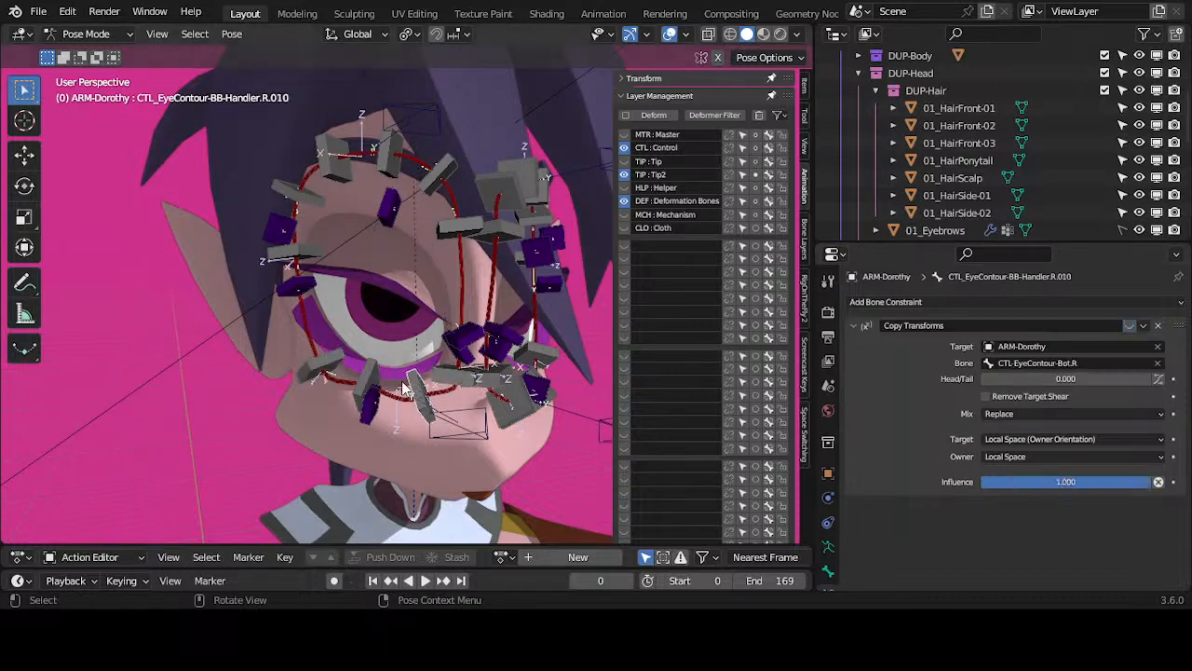
# Step: Disable the Copy Transforms constraint of handler R.009 and try moving that handler on its own
pyautogui.click(361, 387)
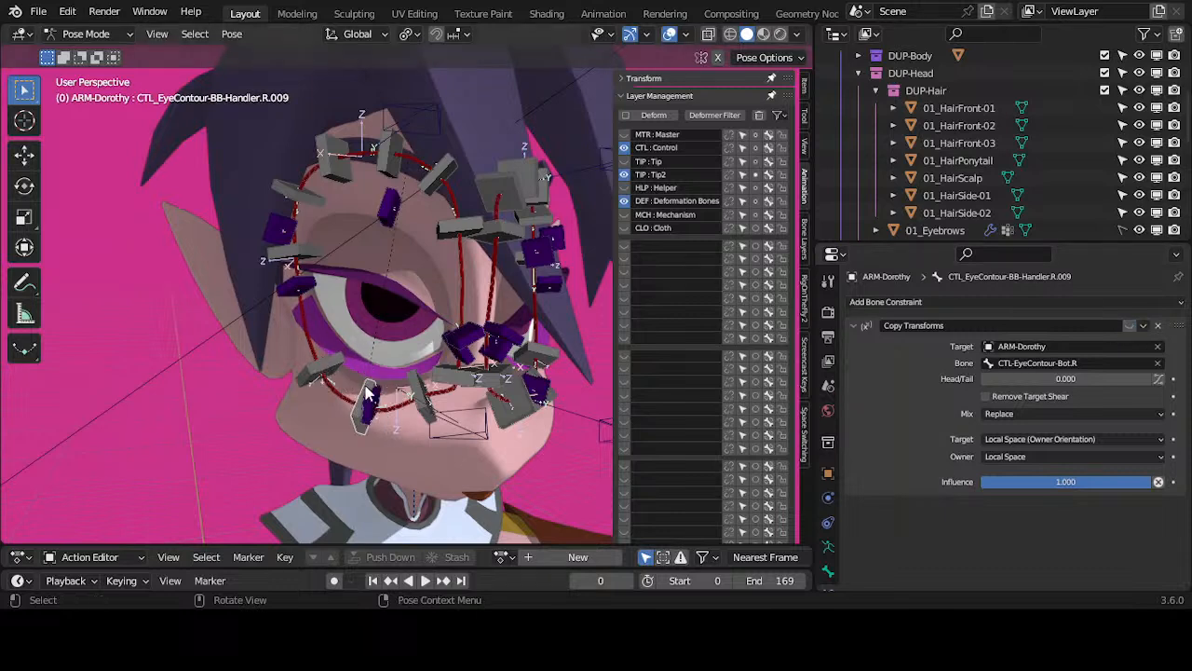
pyautogui.press('g')
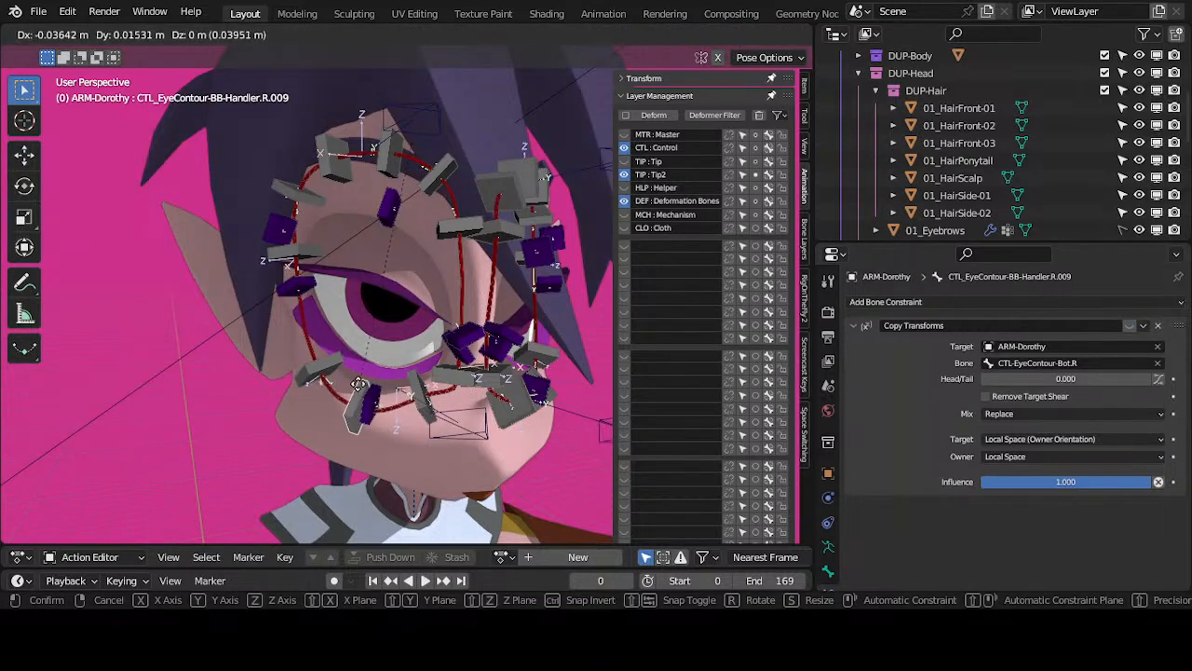
pyautogui.click(383, 373)
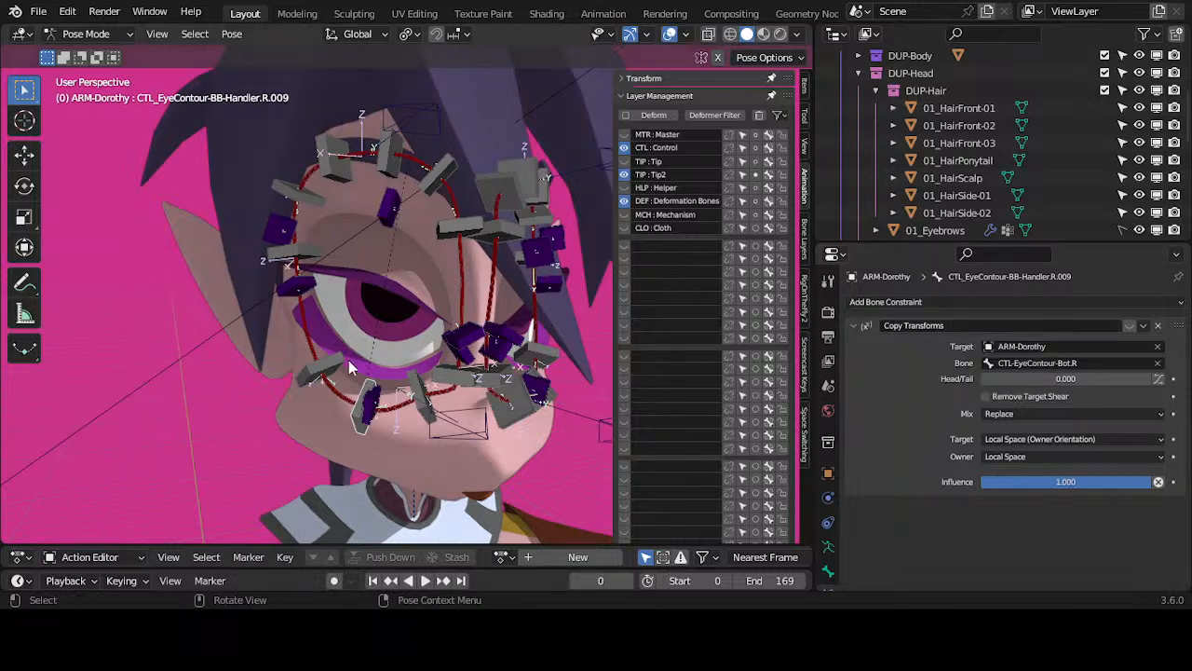
pyautogui.click(326, 368)
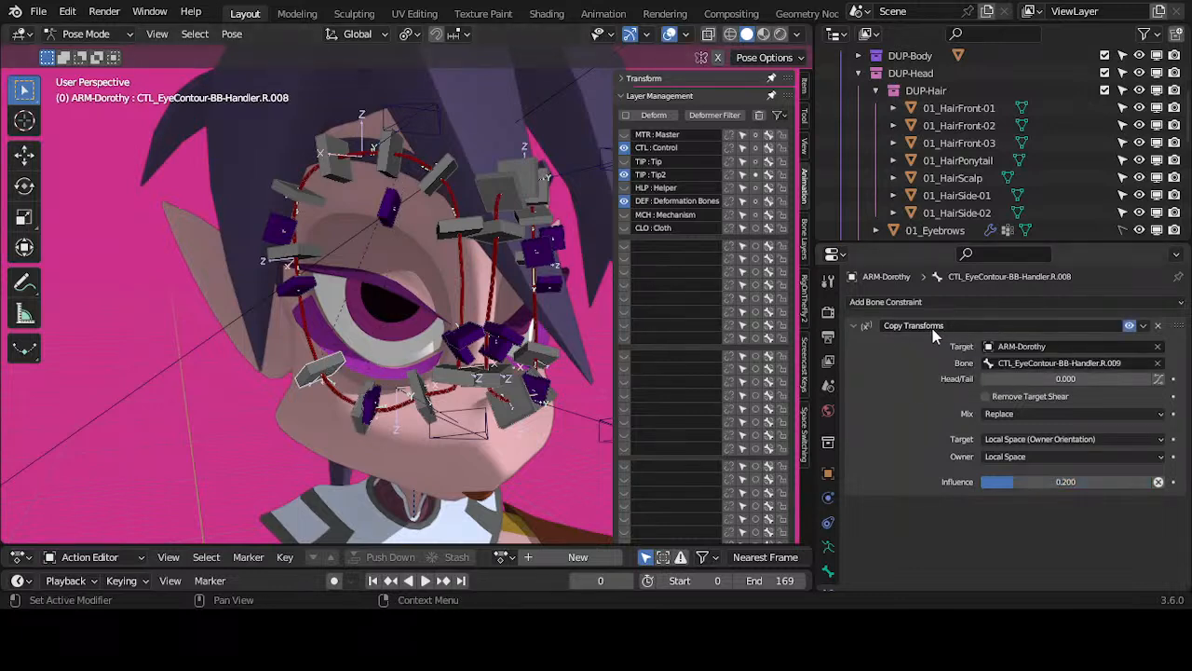
# Step: Try rotating handler R.009 alone, and try rotating handlers R.009 and R.010 together
pyautogui.click(375, 380)
pyautogui.press('r')
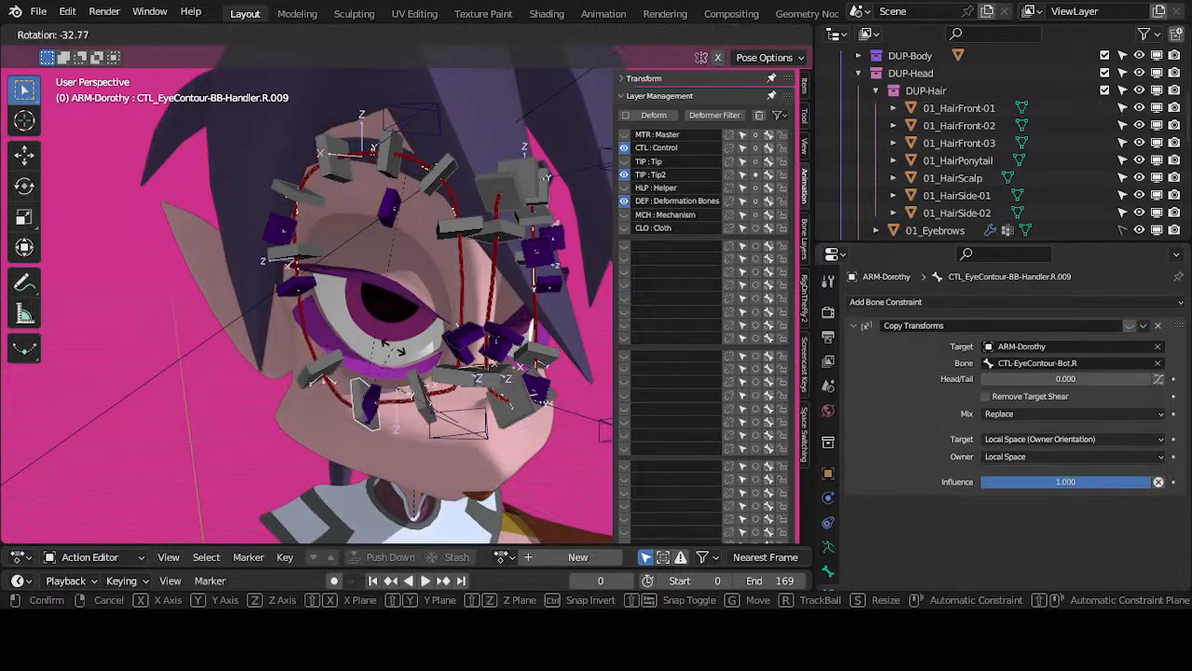
pyautogui.click(417, 376)
pyautogui.click(419, 380)
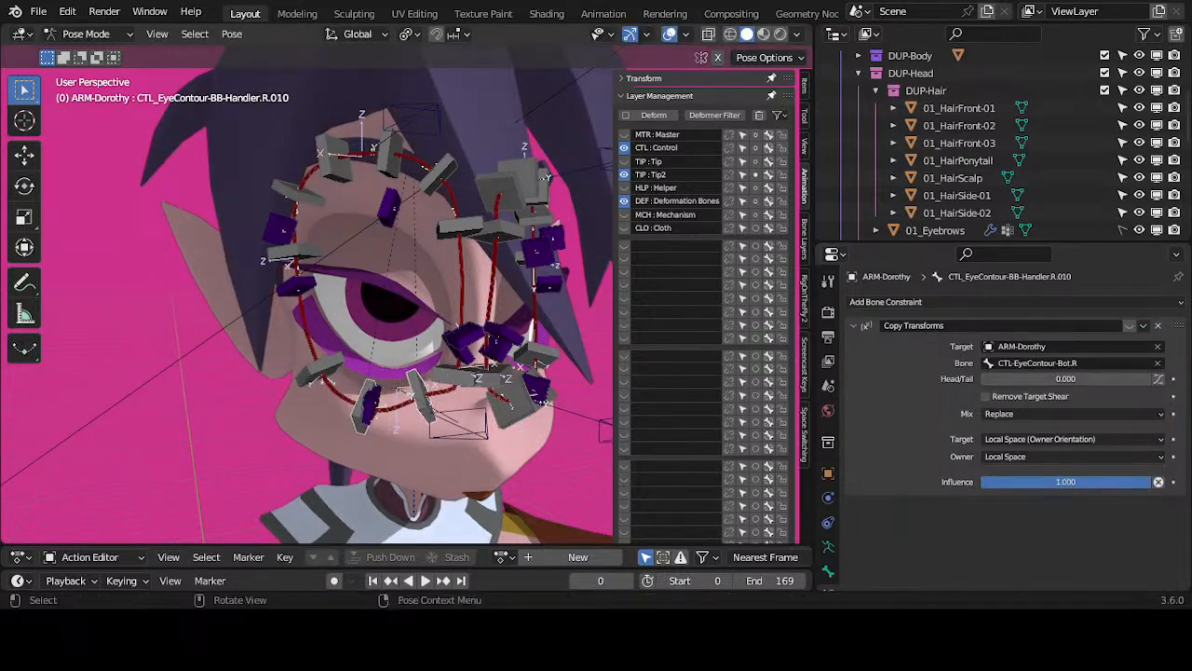
pyautogui.press('r')
pyautogui.click(441, 51)
# Step: Try rotating handlers R.009 and R.010 about a shared pivot point, and set the transform pivot back to Individual Origins
pyautogui.click(413, 34)
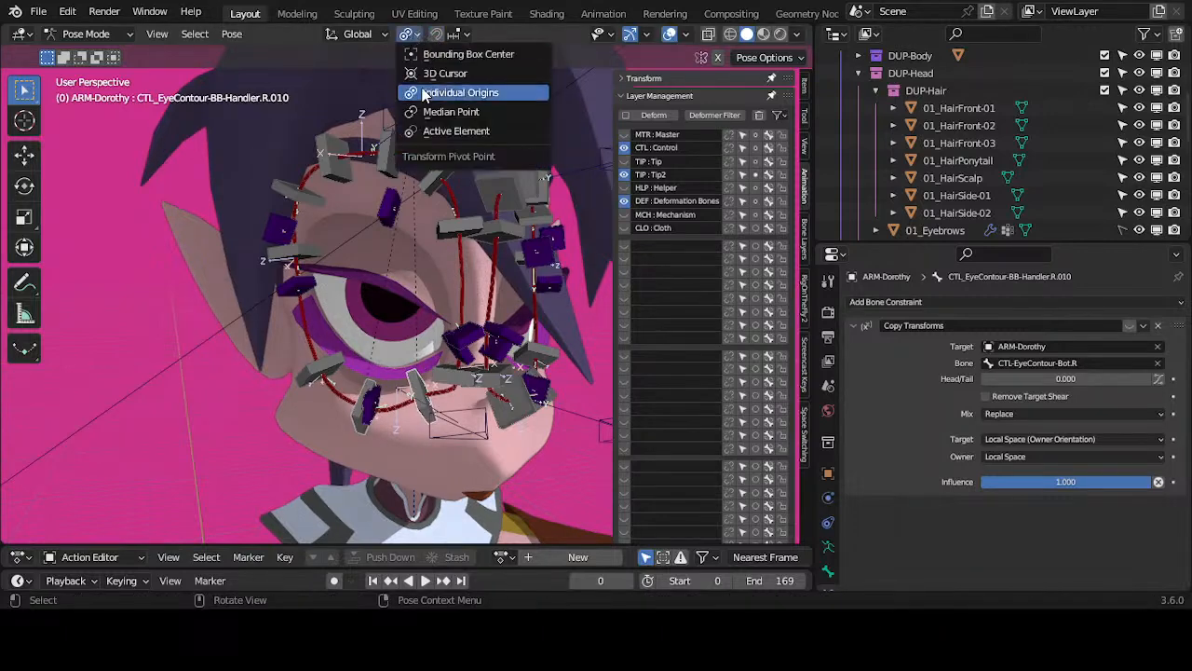
pyautogui.click(438, 72)
pyautogui.press('r')
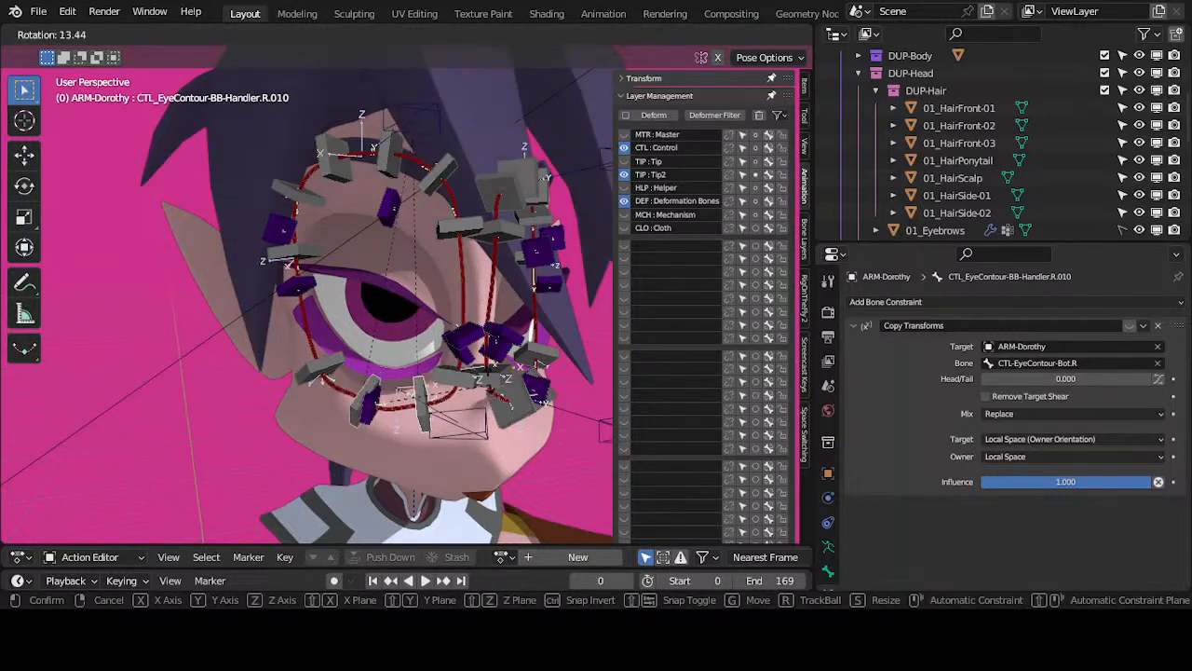
pyautogui.click(411, 39)
pyautogui.click(411, 39)
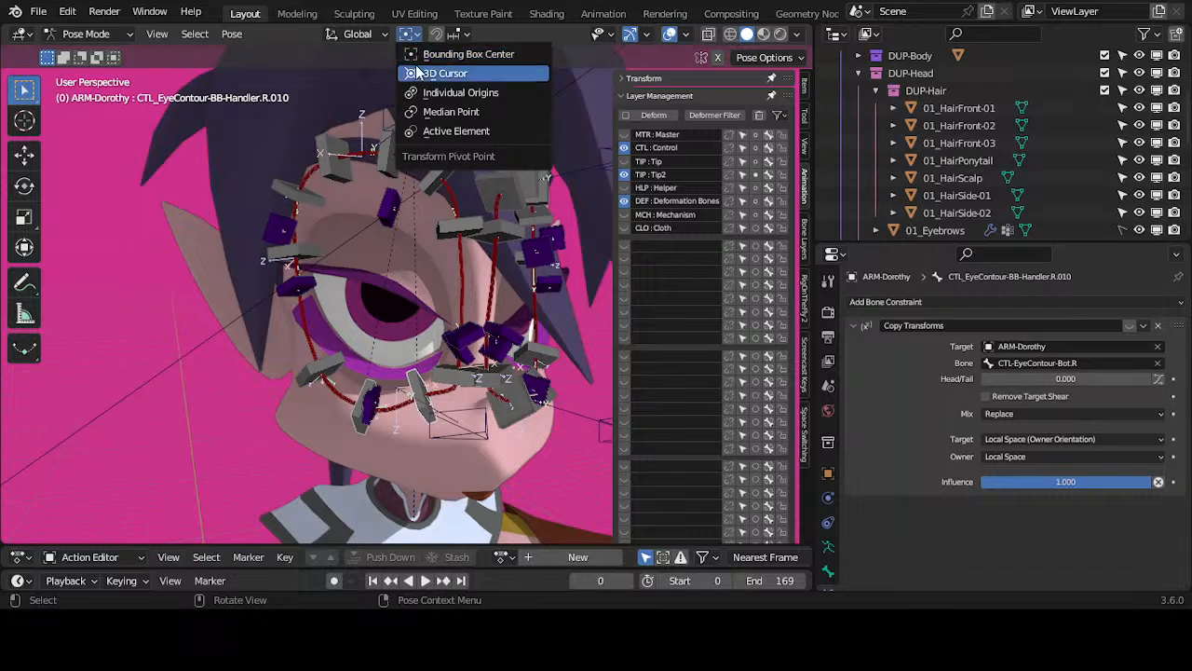
pyautogui.click(435, 90)
# Step: Examine the inner and outer corner handlers of the lower eye contour and the Copy Transforms constraint of R.008
pyautogui.click(369, 412)
pyautogui.click(357, 425)
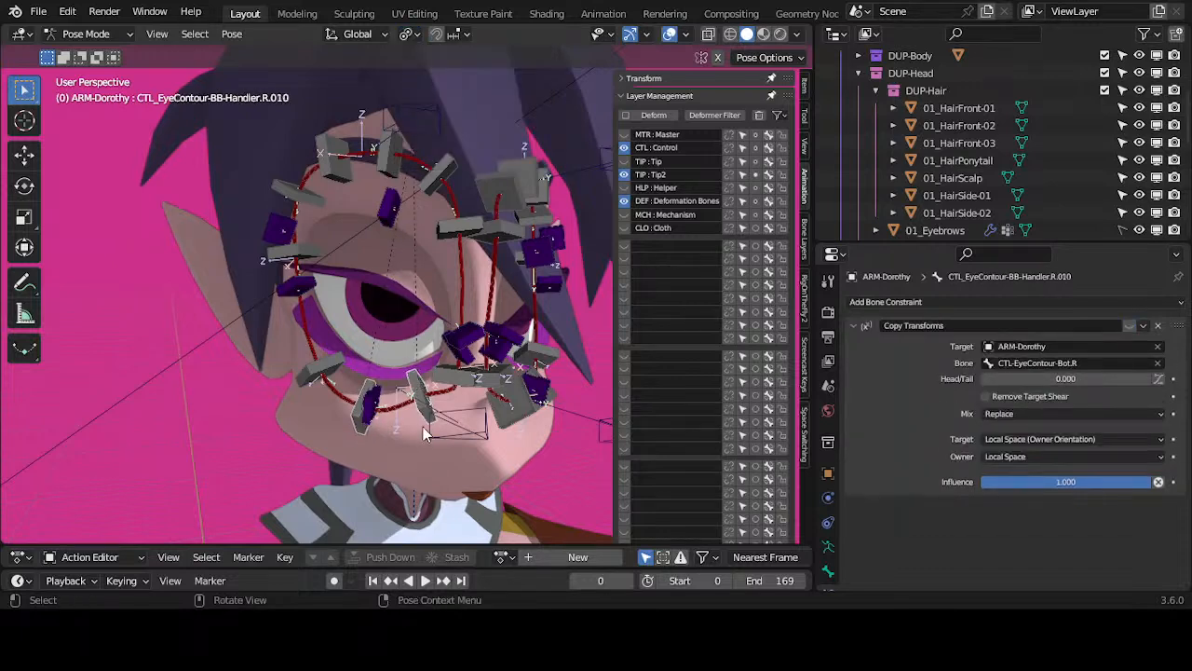
pyautogui.click(342, 363)
pyautogui.click(441, 367)
pyautogui.click(336, 369)
pyautogui.moveTo(336, 375); pyautogui.dragTo(396, 370, button='middle')
pyautogui.click(427, 371)
pyautogui.click(313, 374)
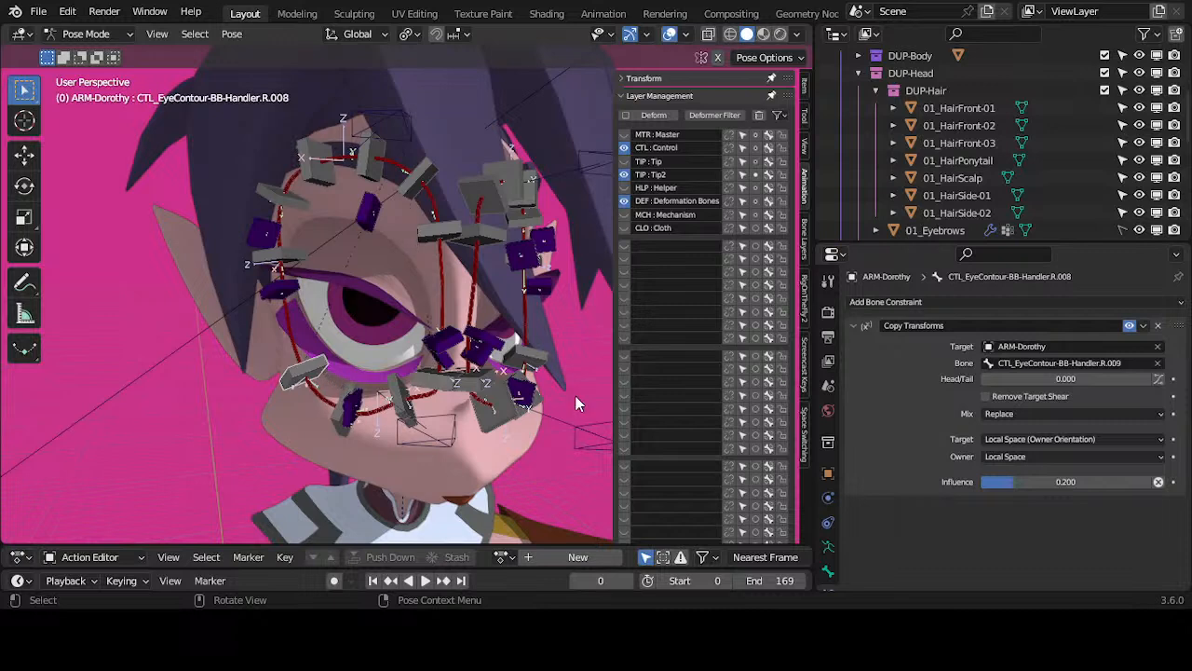
# Step: Re-enable the Copy Transforms constraints of handlers R.009 and R.010
pyautogui.click(325, 423)
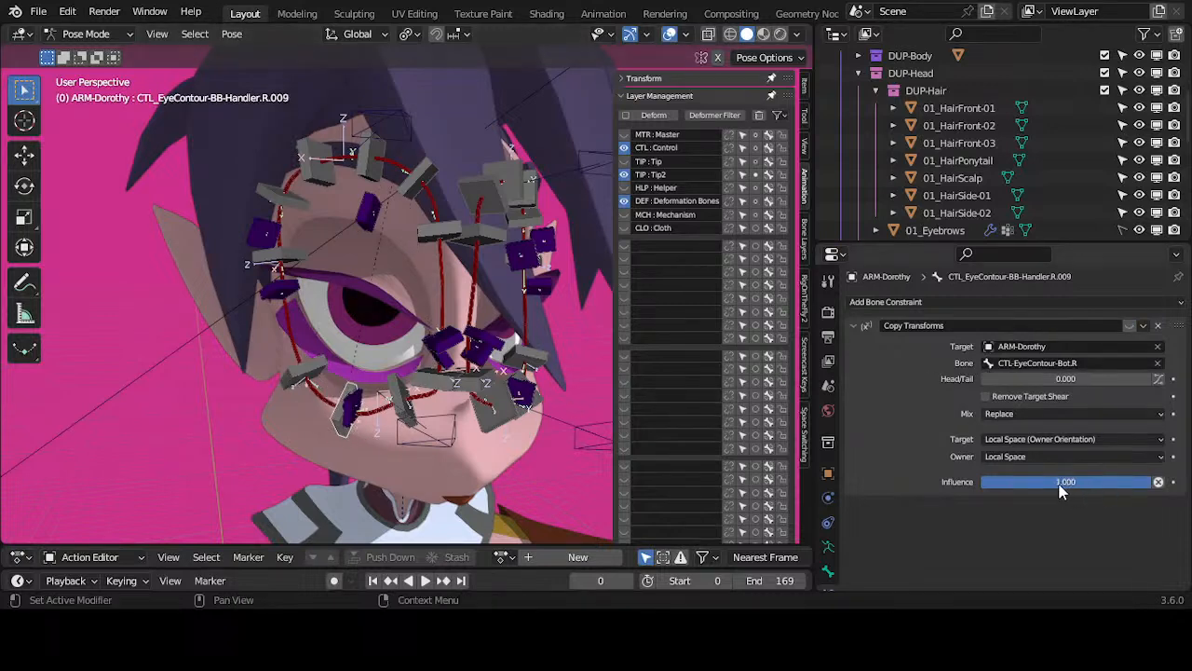
pyautogui.click(1130, 325)
pyautogui.click(1130, 325)
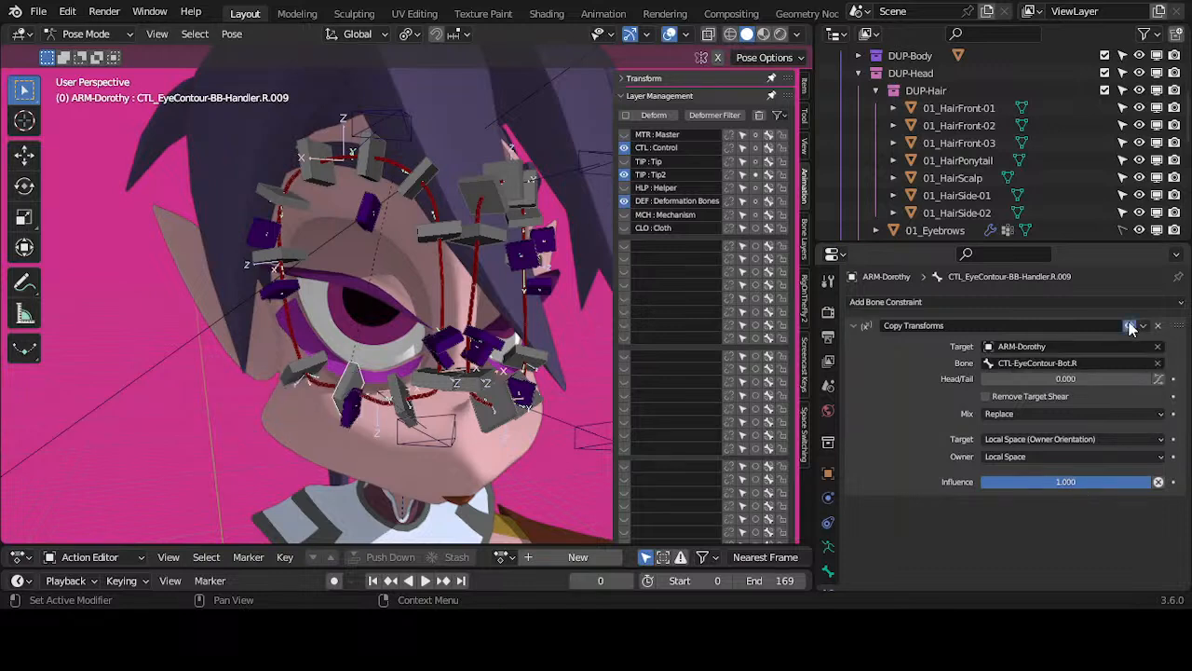
pyautogui.click(406, 387)
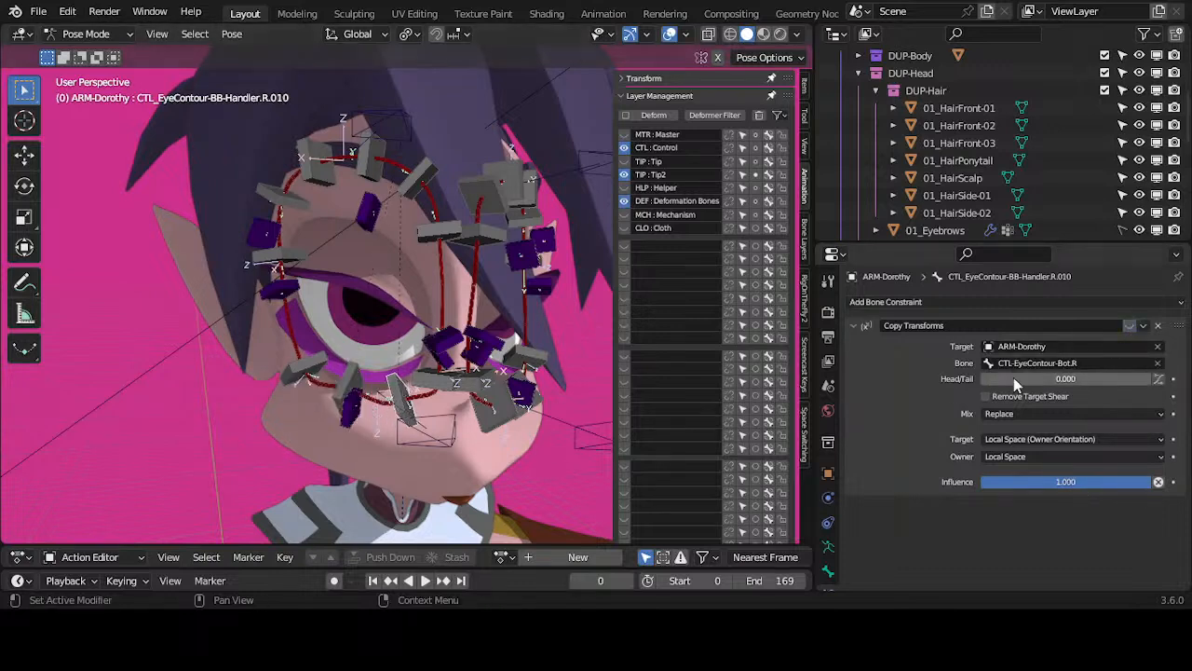
# Step: Select the bottom main control CTL-EyeContour-Bot.R and try moving it down and back up
pyautogui.click(433, 434)
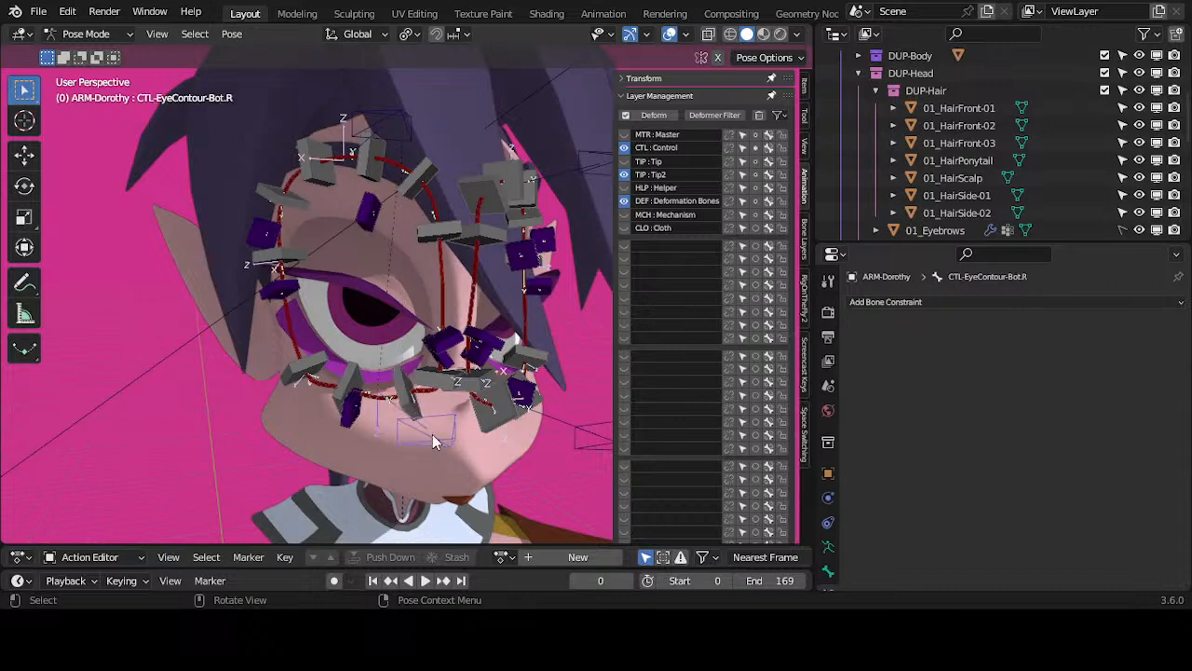
pyautogui.press('g')
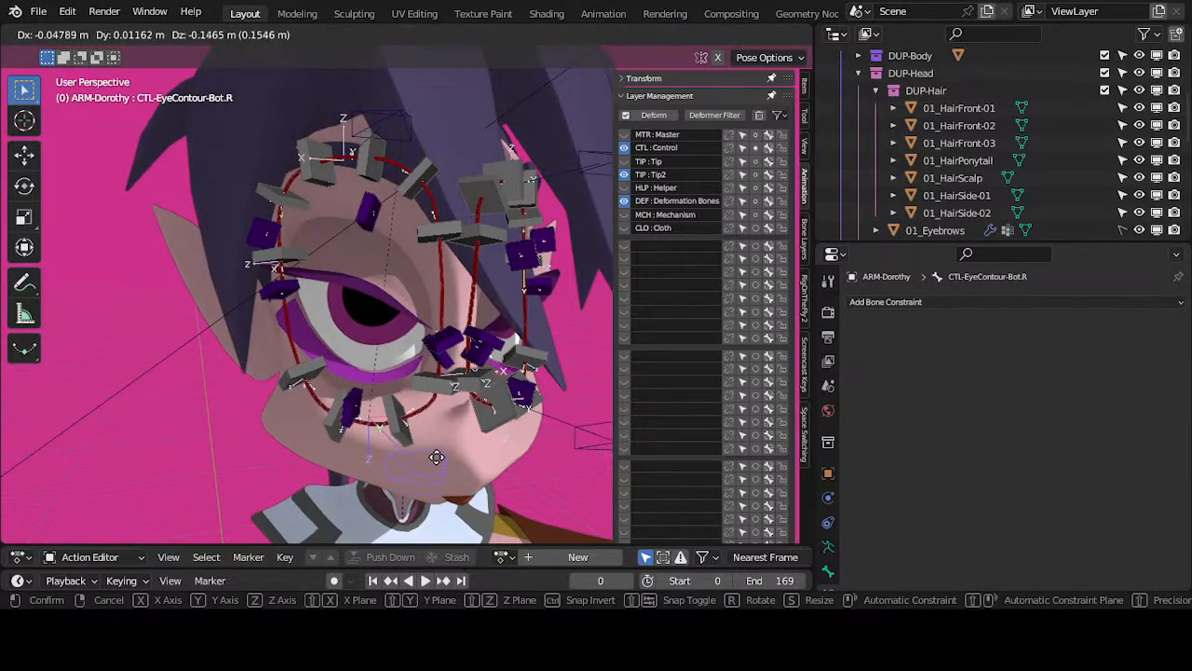
pyautogui.click(422, 470)
pyautogui.press('g')
pyautogui.click(436, 446)
# Step: Try rotating the bottom main control and moving it up and down in its rotated state
pyautogui.press('r')
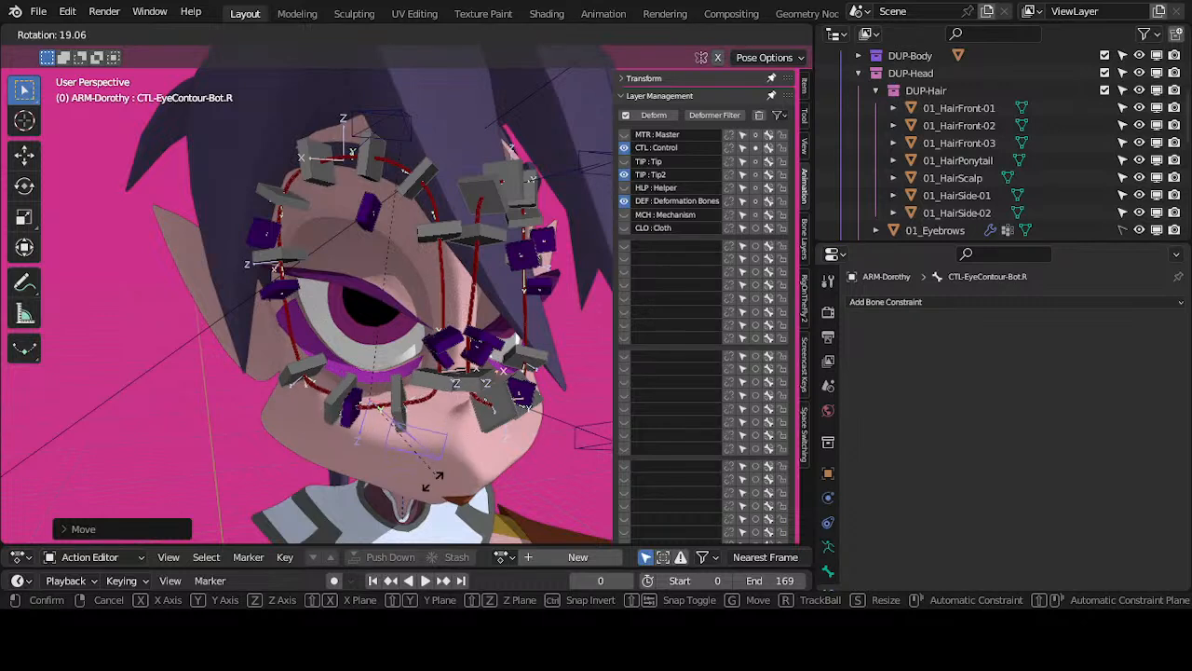
pyautogui.click(452, 468)
pyautogui.press('g')
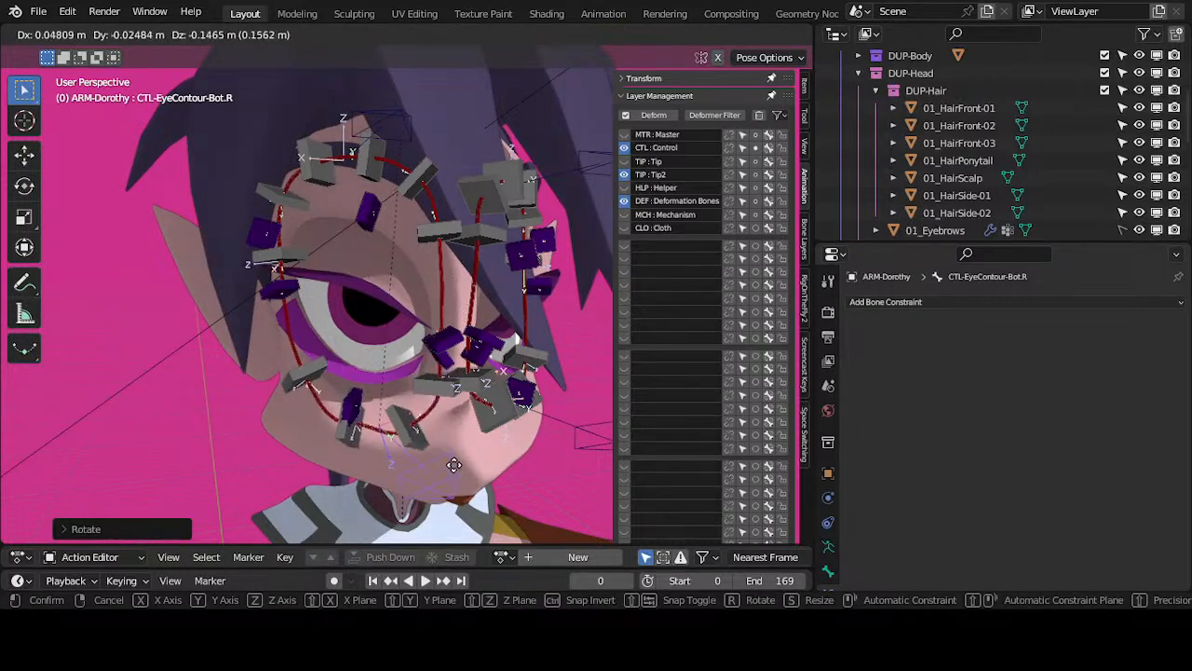
pyautogui.click(451, 469)
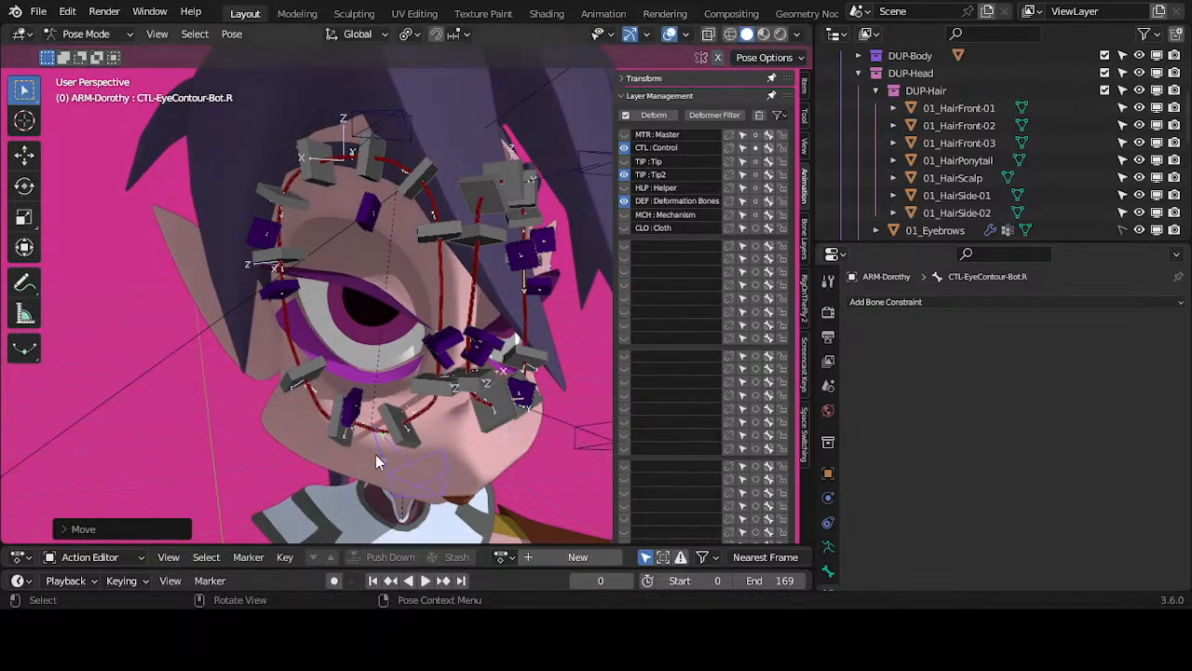
pyautogui.press('g')
pyautogui.click(428, 457)
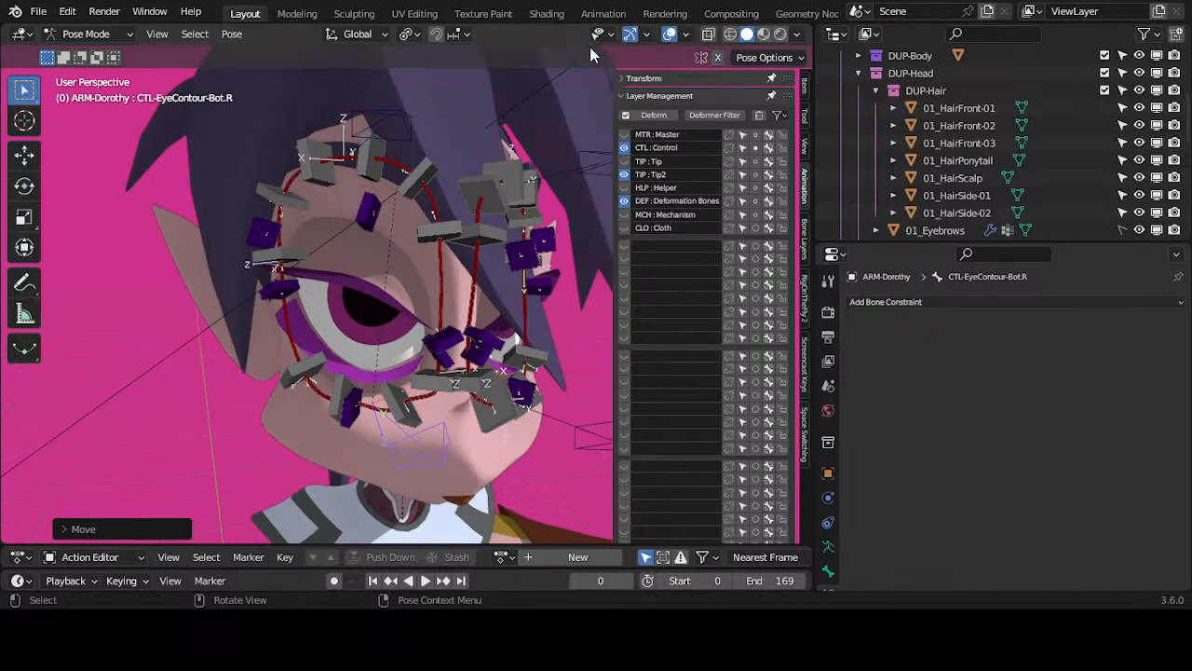
# Step: Try rotating and moving the bottom main control once more, and reset all bones to their rest pose
pyautogui.press('g')
pyautogui.press('r')
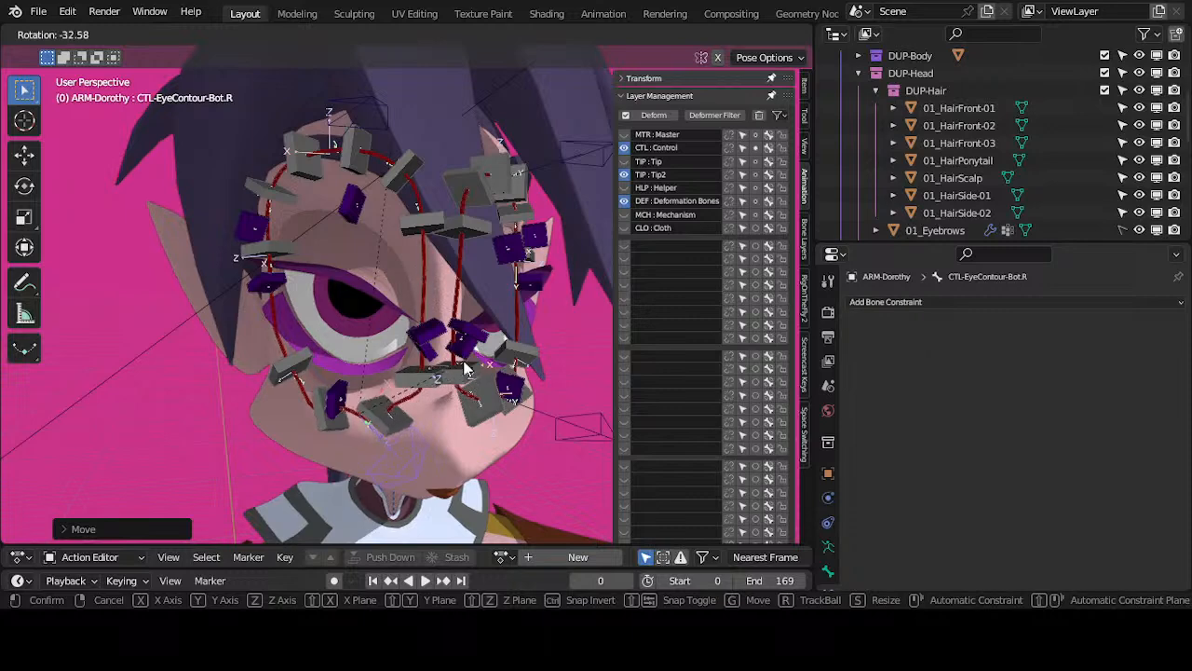
pyautogui.click(434, 415)
pyautogui.press('g')
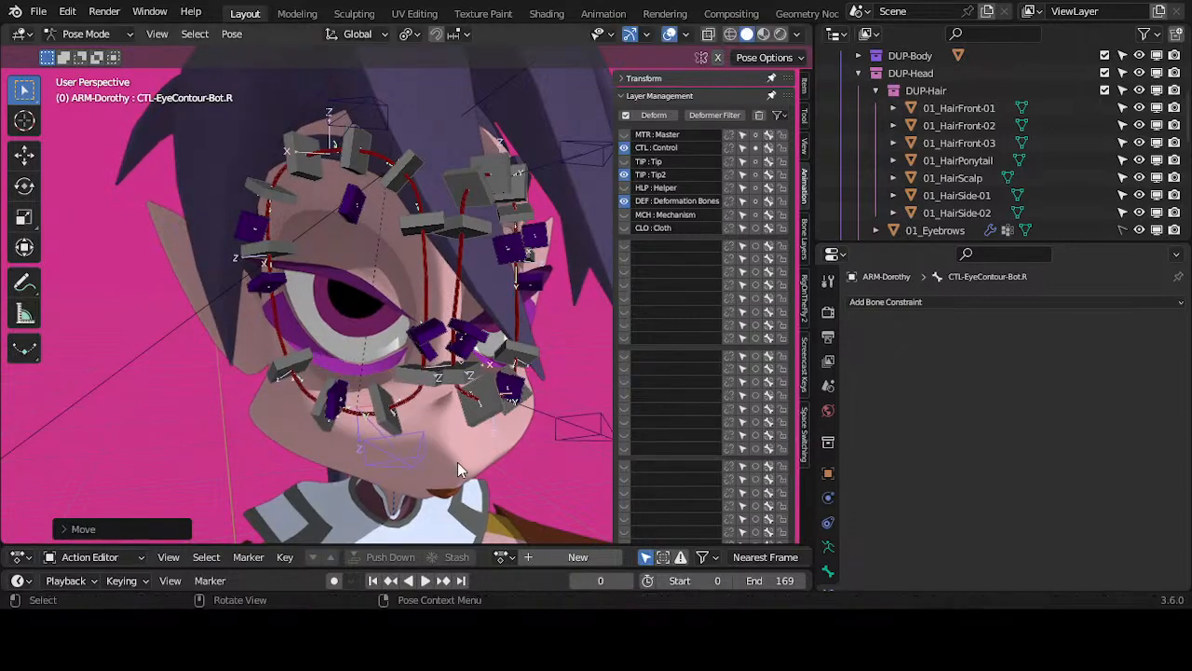
pyautogui.click(422, 429)
# Step: Try moving the handlers along the lower eye contour
pyautogui.click(327, 395)
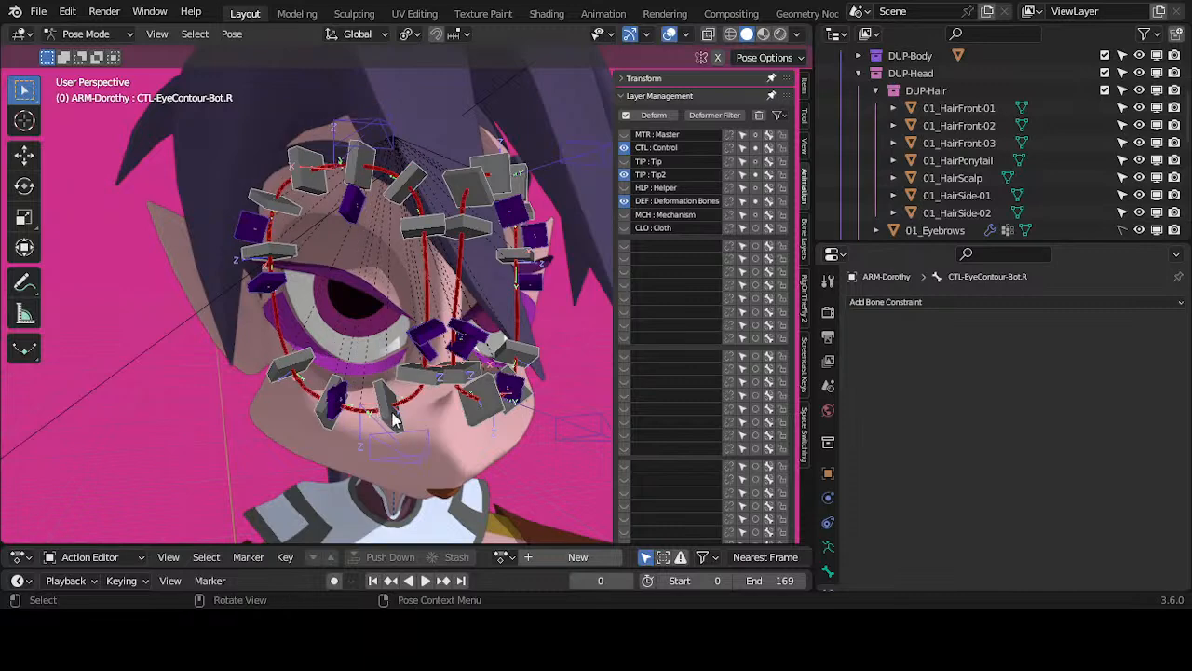
pyautogui.press('g')
pyautogui.click(383, 401)
pyautogui.press('g')
pyautogui.click(410, 406)
pyautogui.moveTo(437, 380); pyautogui.dragTo(401, 371, button='middle')
# Step: Set both the target and owner space of handler R.001's Copy Transforms constraint to World Space
pyautogui.click(401, 371)
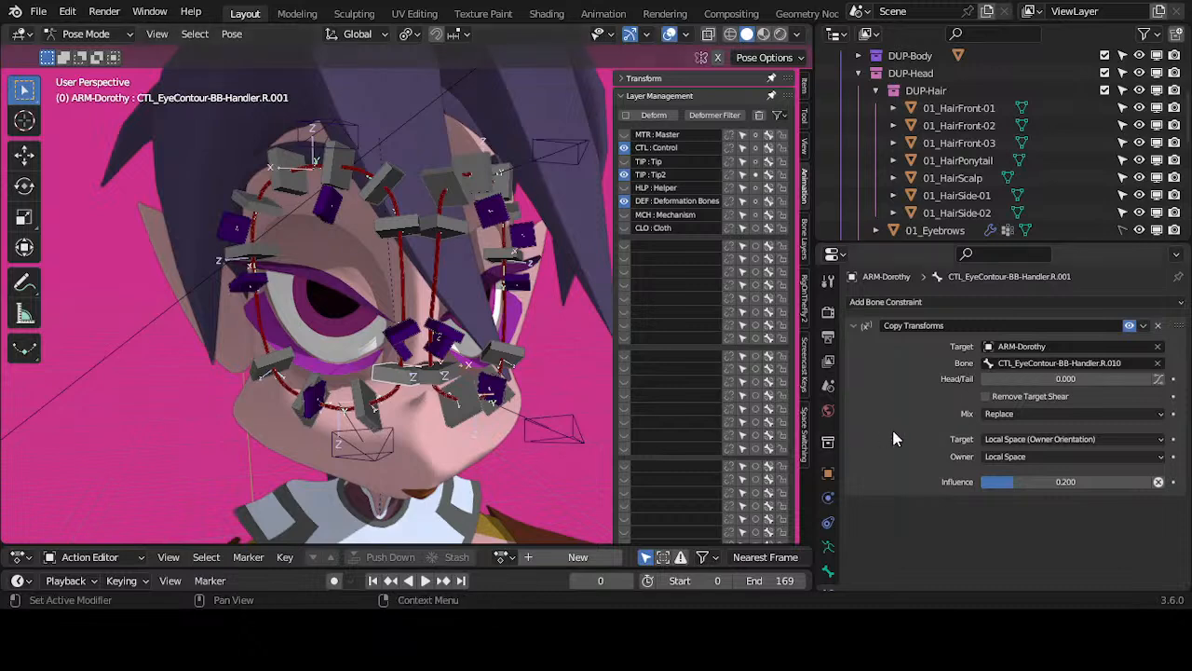
pyautogui.click(1012, 439)
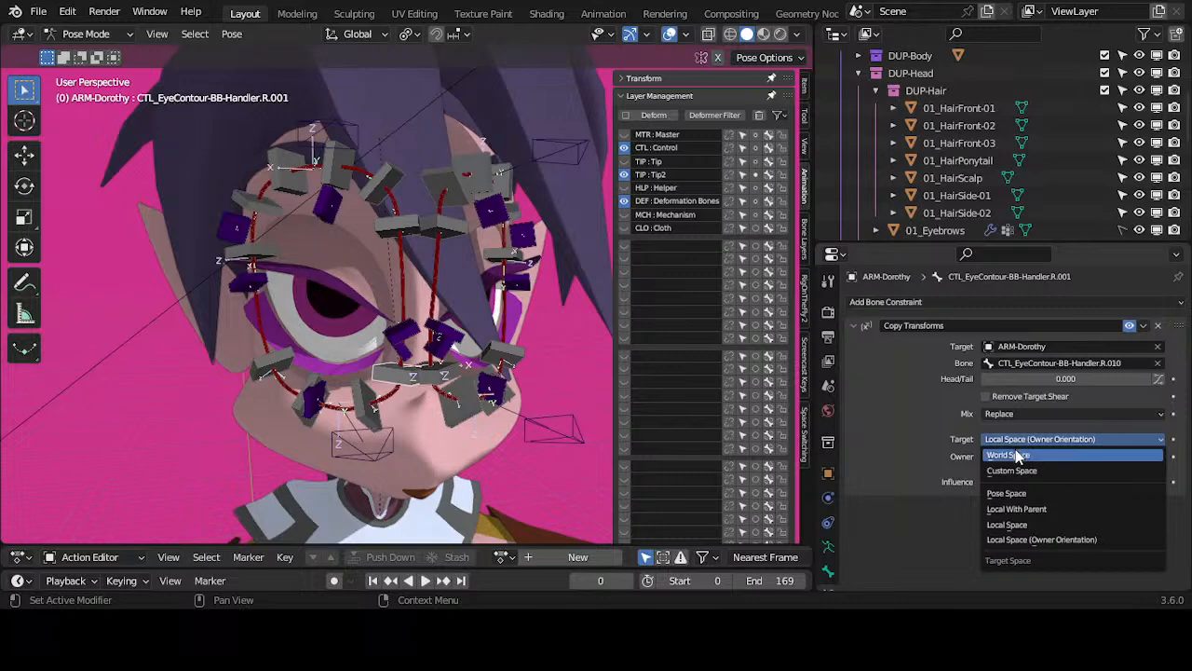
pyautogui.click(1018, 454)
pyautogui.click(1020, 456)
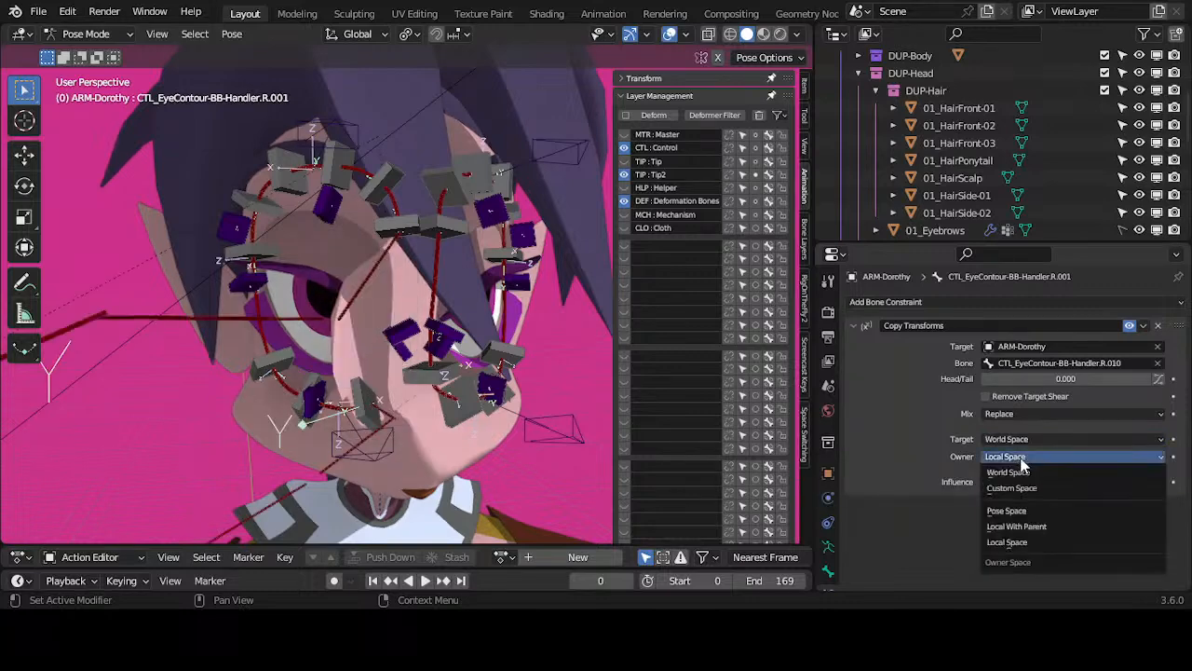
pyautogui.click(1008, 473)
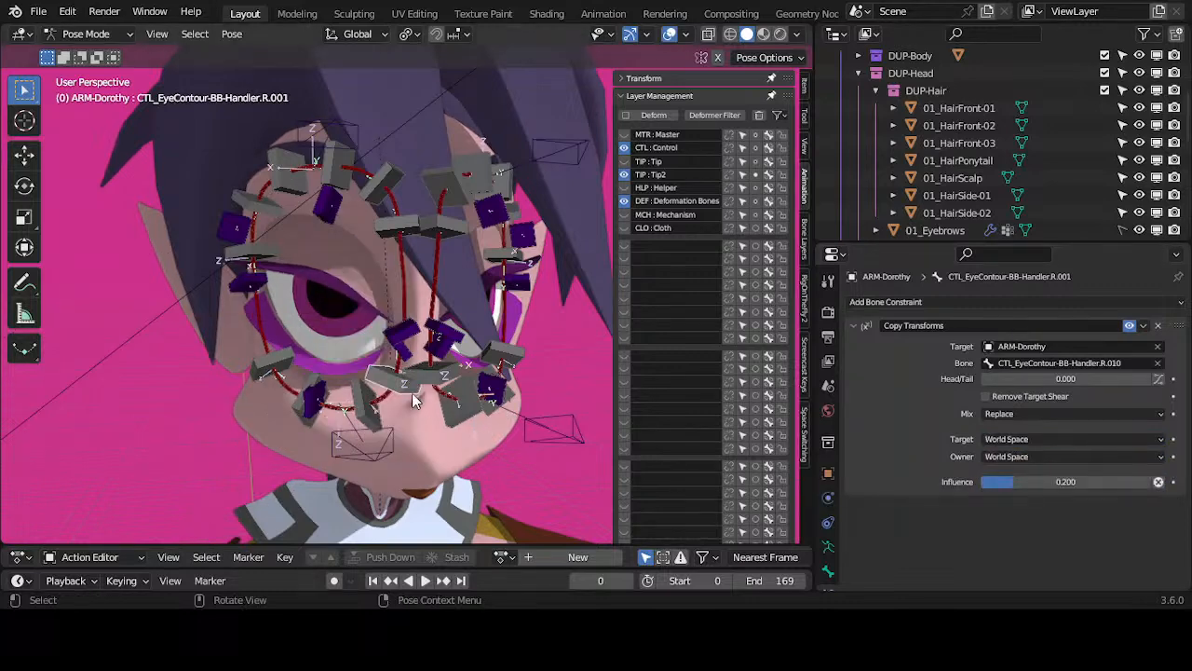
# Step: Try rotating and moving the bottom main control with handler R.001 constrained in World Space
pyautogui.click(376, 434)
pyautogui.press('r')
pyautogui.press('g')
pyautogui.rightClick(396, 415)
# Step: Show the MTR : Master bone layer and reveal all hidden bones of the rig
pyautogui.scroll(-4, 406, 422)
pyautogui.keyDown('shift'); pyautogui.moveTo(417, 433); pyautogui.dragTo(340, 354, button='middle'); pyautogui.keyUp('shift')
pyautogui.scroll(-2, 316, 330)
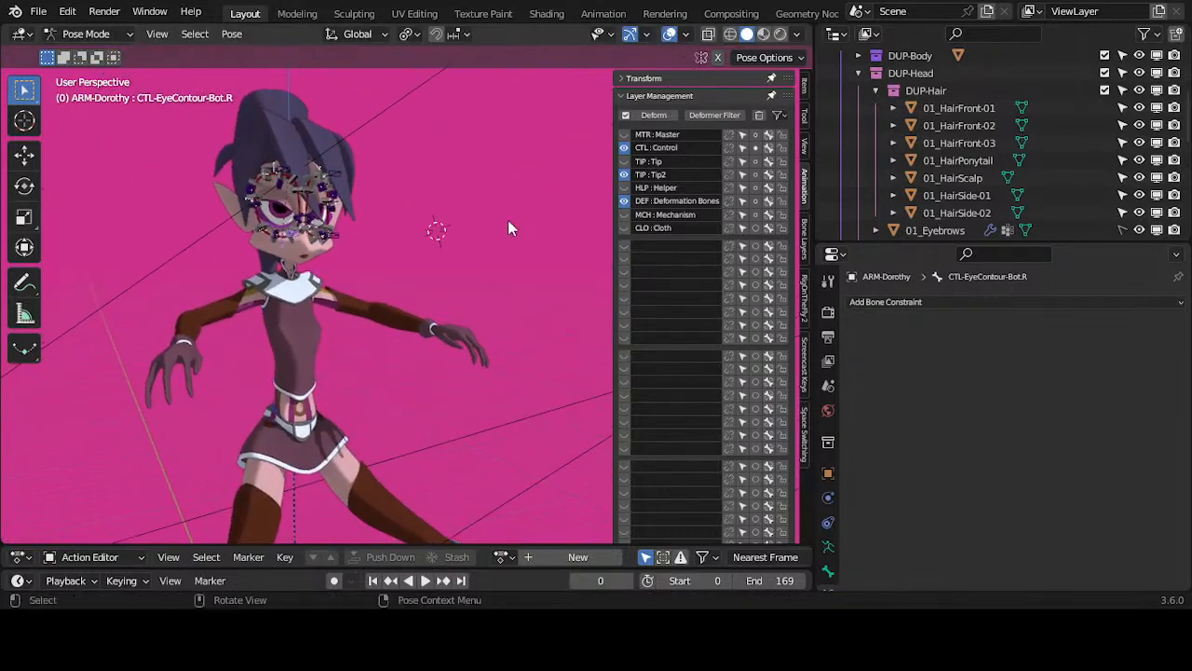
pyautogui.click(624, 135)
pyautogui.hotkey('alt', 'h')
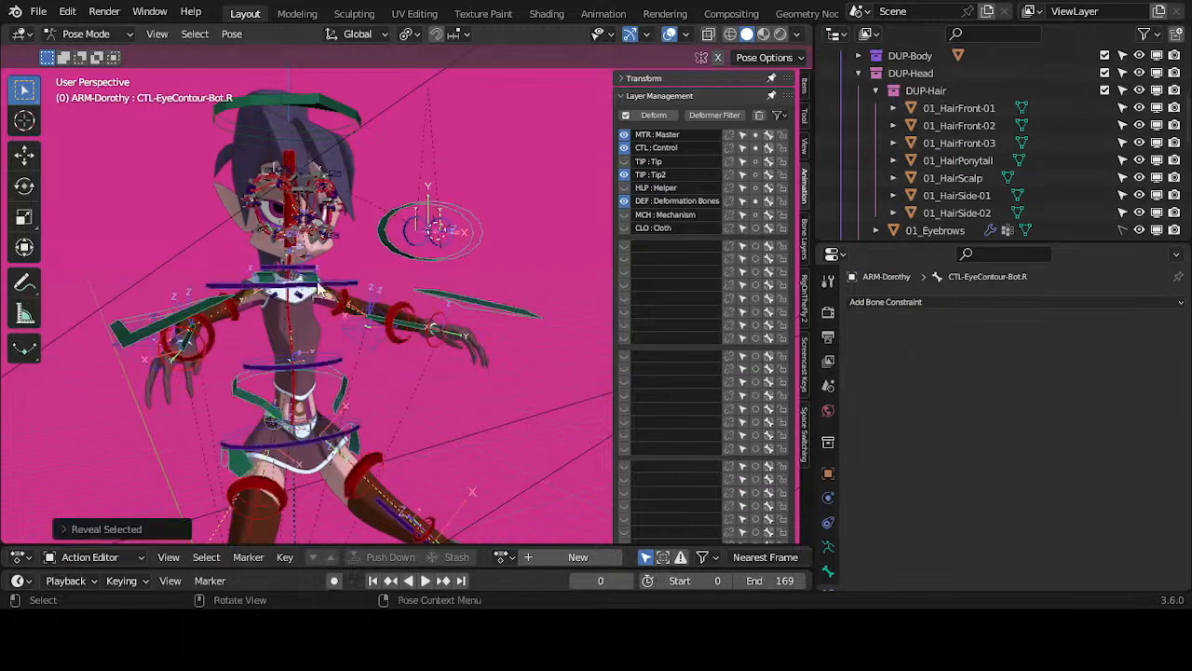
# Step: Select the torso master control MTR-Torso and try rotating it around the global X axis
pyautogui.moveTo(335, 294); pyautogui.dragTo(329, 370, button='middle')
pyautogui.click(342, 382)
pyautogui.scroll(4, 361, 332)
pyautogui.moveTo(390, 314); pyautogui.dragTo(441, 316, button='middle')
pyautogui.scroll(-2, 440, 316)
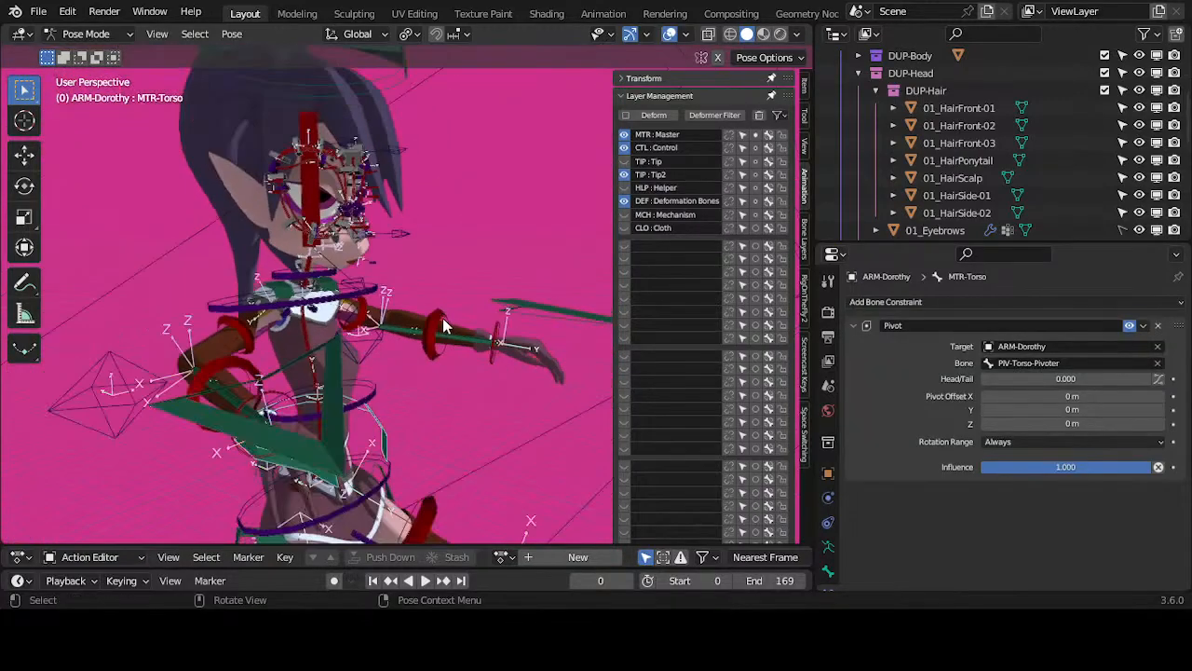
pyautogui.press('r')
pyautogui.press('x')
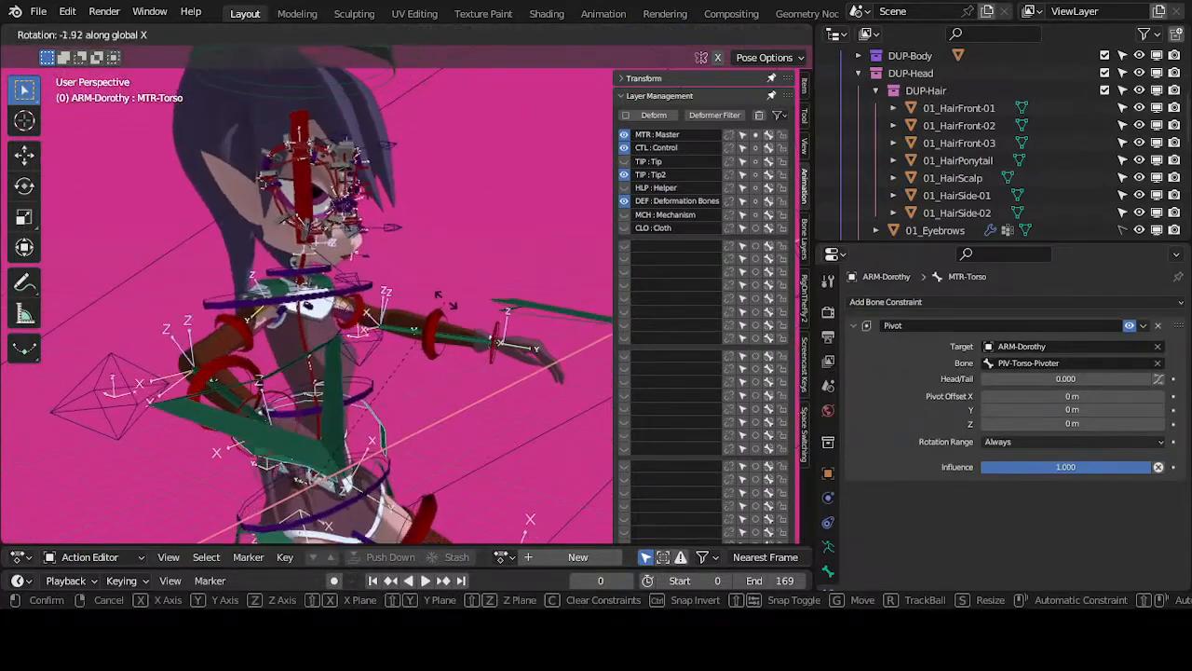
pyautogui.click(378, 286)
# Step: Undo the torso rotation and the bone reveal, and hide the MTR : Master layer
pyautogui.moveTo(378, 286); pyautogui.dragTo(380, 349, button='middle')
pyautogui.press('h')
pyautogui.hotkey('ctrl', 'z')
pyautogui.moveTo(579, 206); pyautogui.dragTo(424, 396, button='middle')
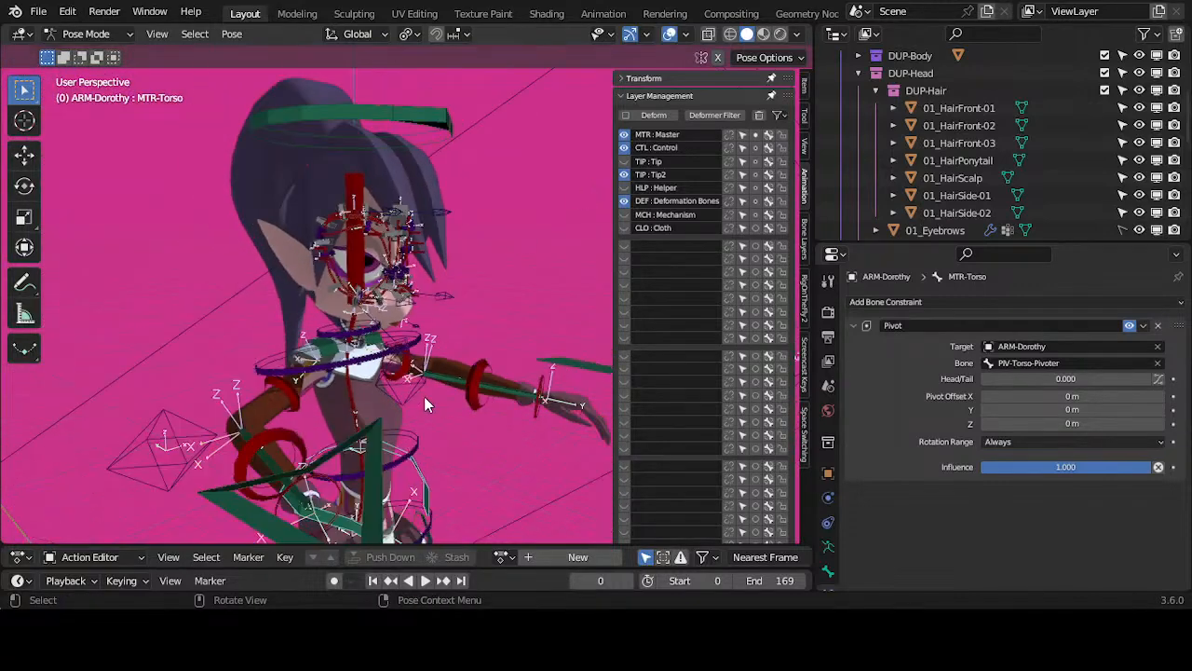
pyautogui.click(623, 136)
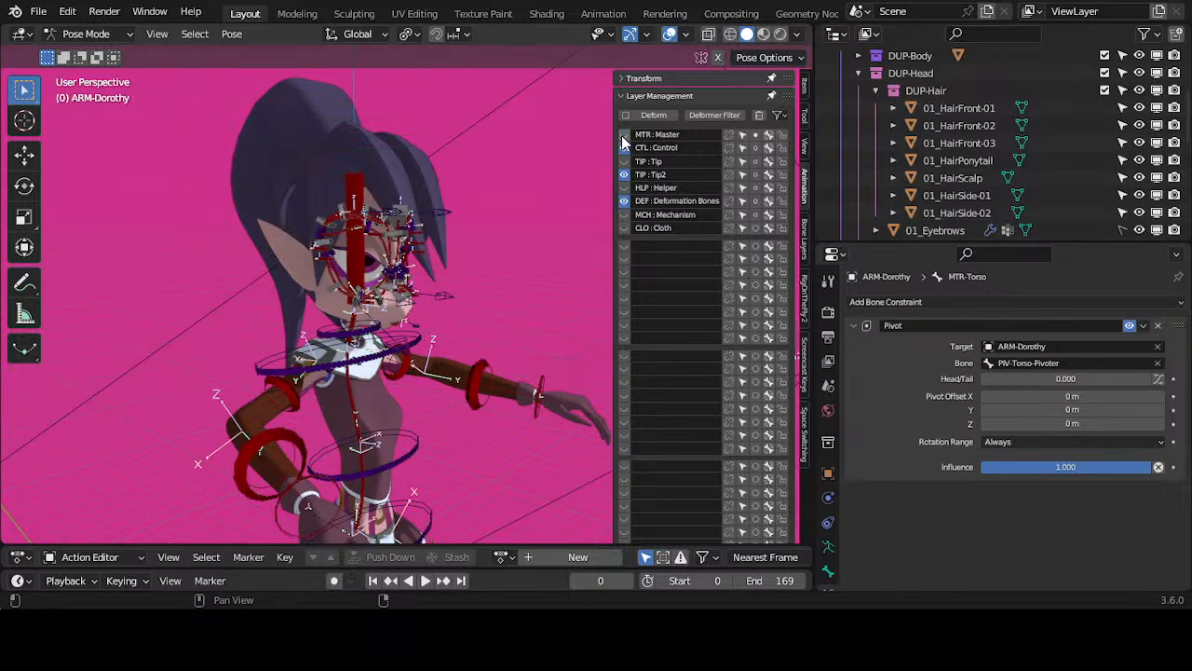
pyautogui.hotkey('ctrl', 'z')
pyautogui.hotkey('ctrl', 'z')
pyautogui.hotkey('ctrl', 'z')
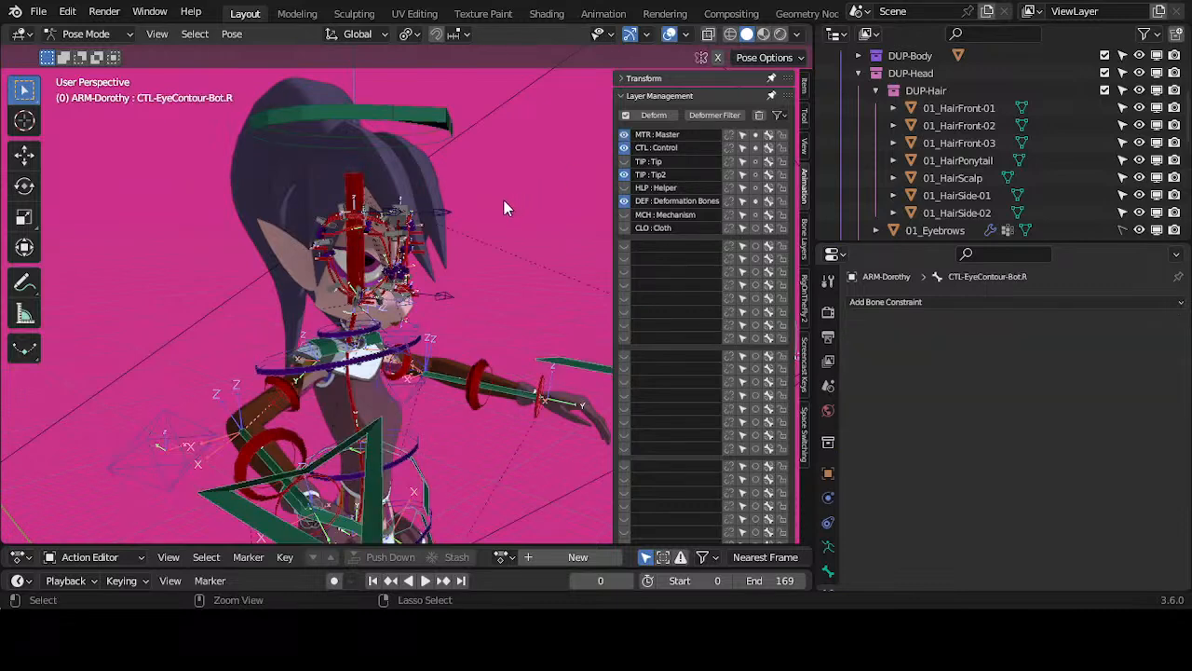
# Step: Set both the target and owner space of handler R.001's Copy Transforms constraint to Local Space
pyautogui.moveTo(411, 259); pyautogui.dragTo(373, 280, button='middle')
pyautogui.scroll(5, 372, 280)
pyautogui.moveTo(317, 331); pyautogui.dragTo(382, 308, button='middle')
pyautogui.click(340, 307)
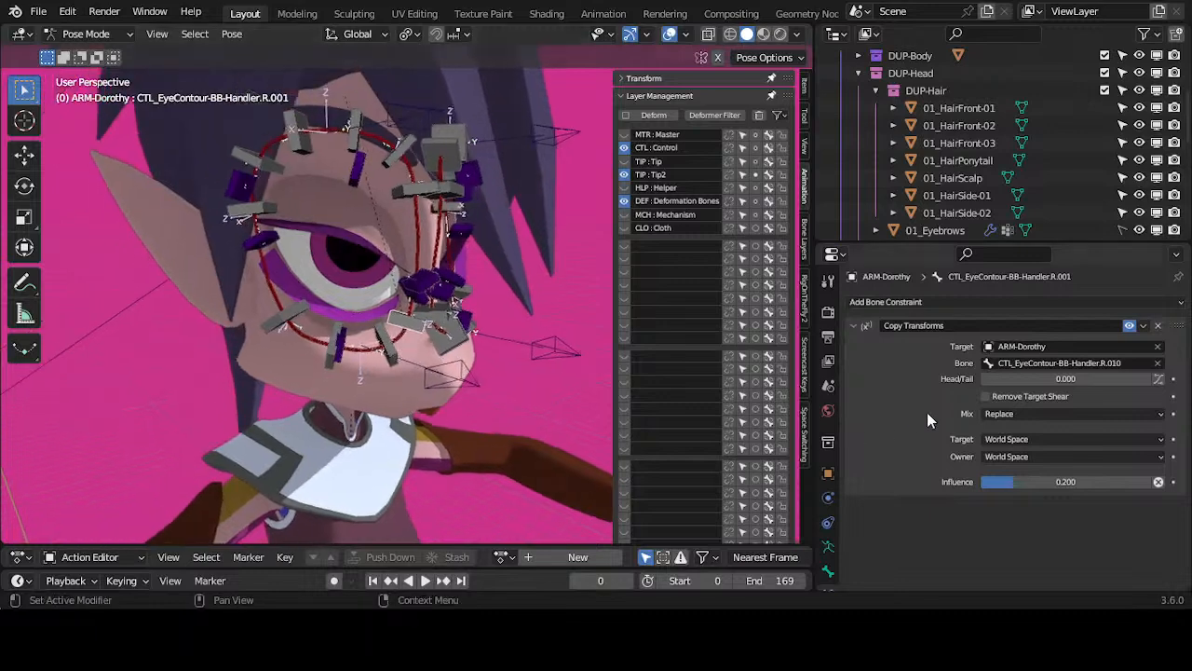
pyautogui.click(1004, 439)
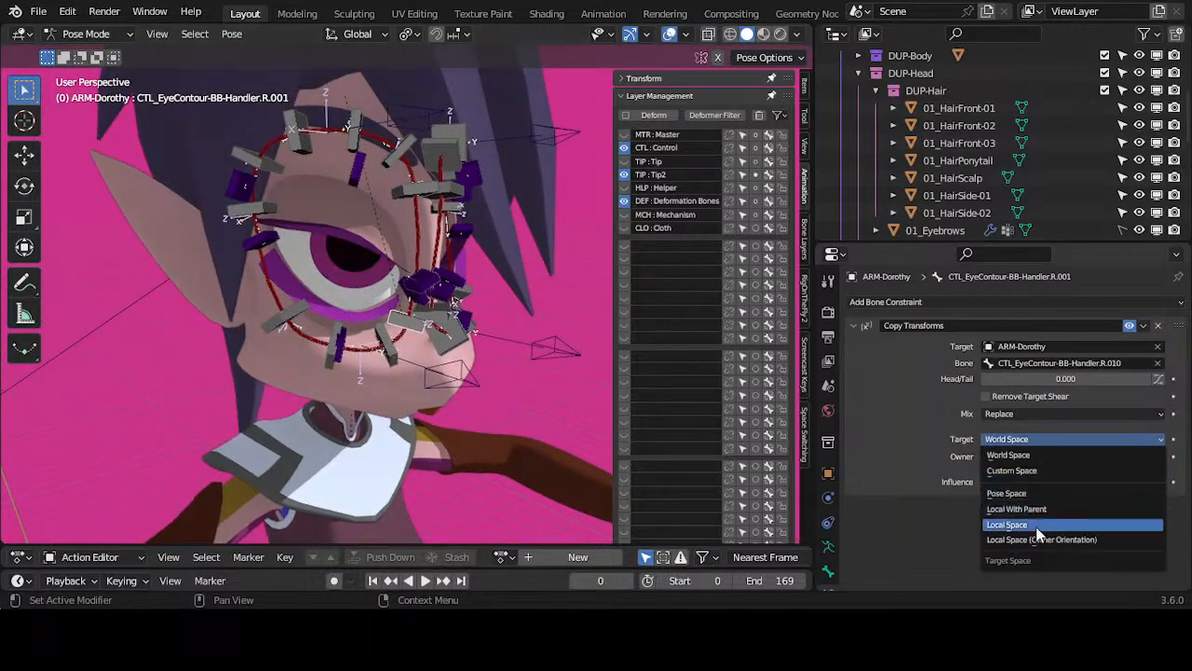
pyautogui.click(1036, 524)
pyautogui.click(1034, 457)
pyautogui.click(1024, 542)
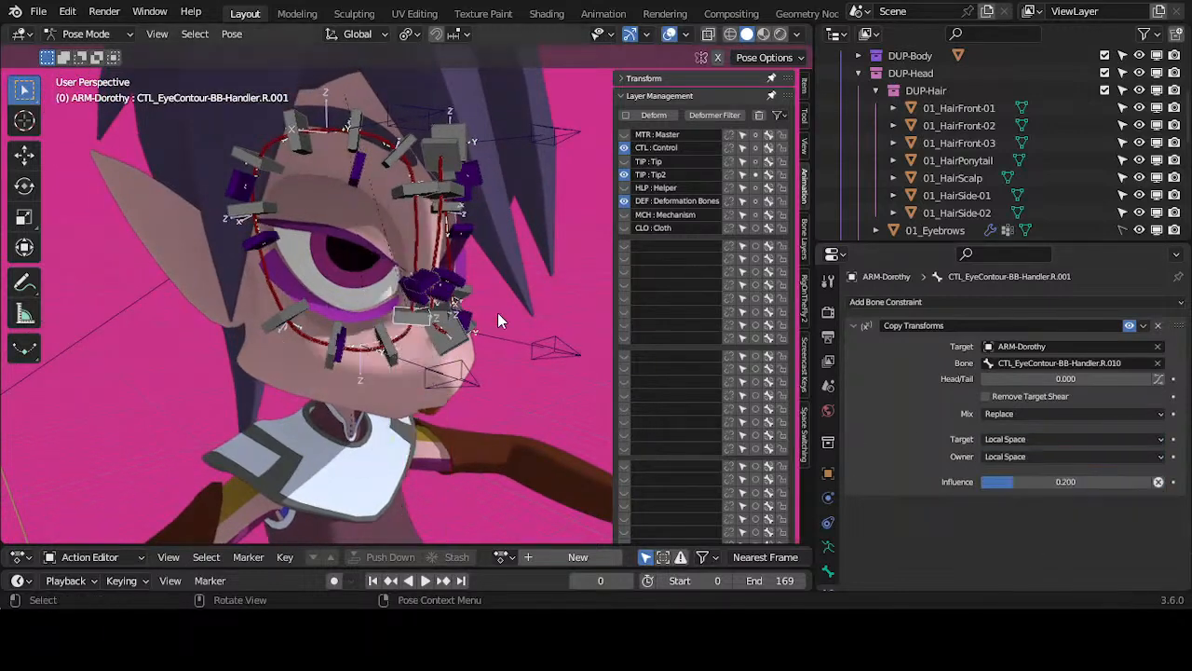
# Step: Try rotating handler R.010 on the lower eye contour, and disable its Copy Transforms constraint
pyautogui.scroll(3, 484, 313)
pyautogui.click(388, 378)
pyautogui.moveTo(449, 388); pyautogui.dragTo(433, 308, button='middle')
pyautogui.click(433, 303)
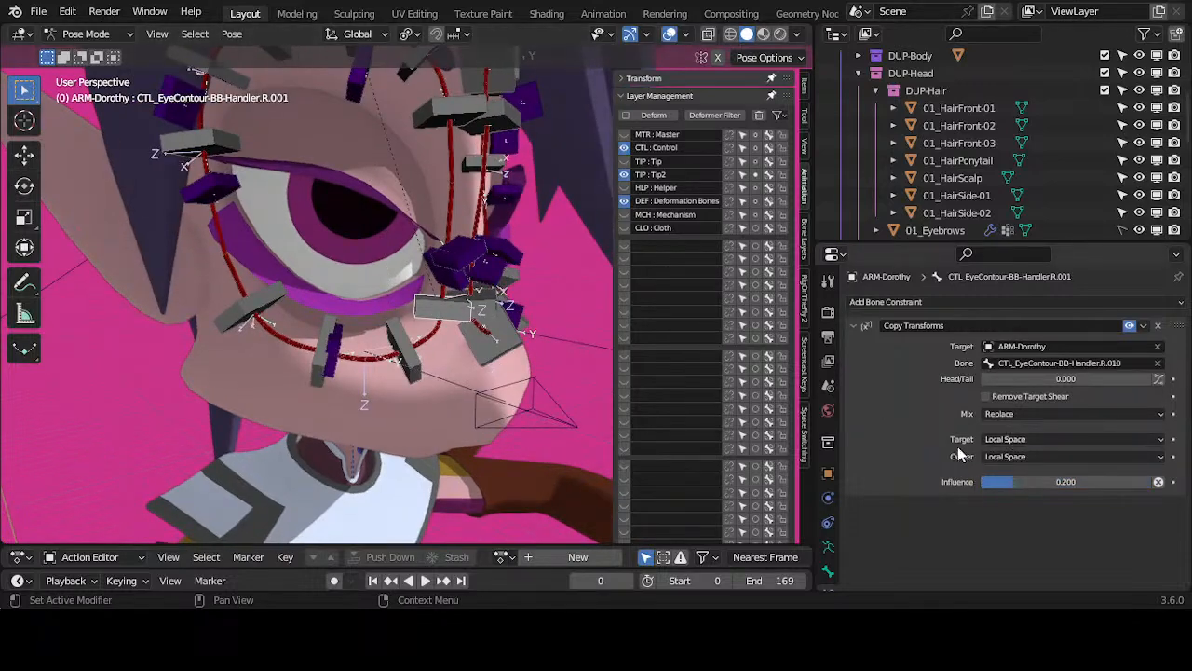
pyautogui.click(426, 378)
pyautogui.press('r')
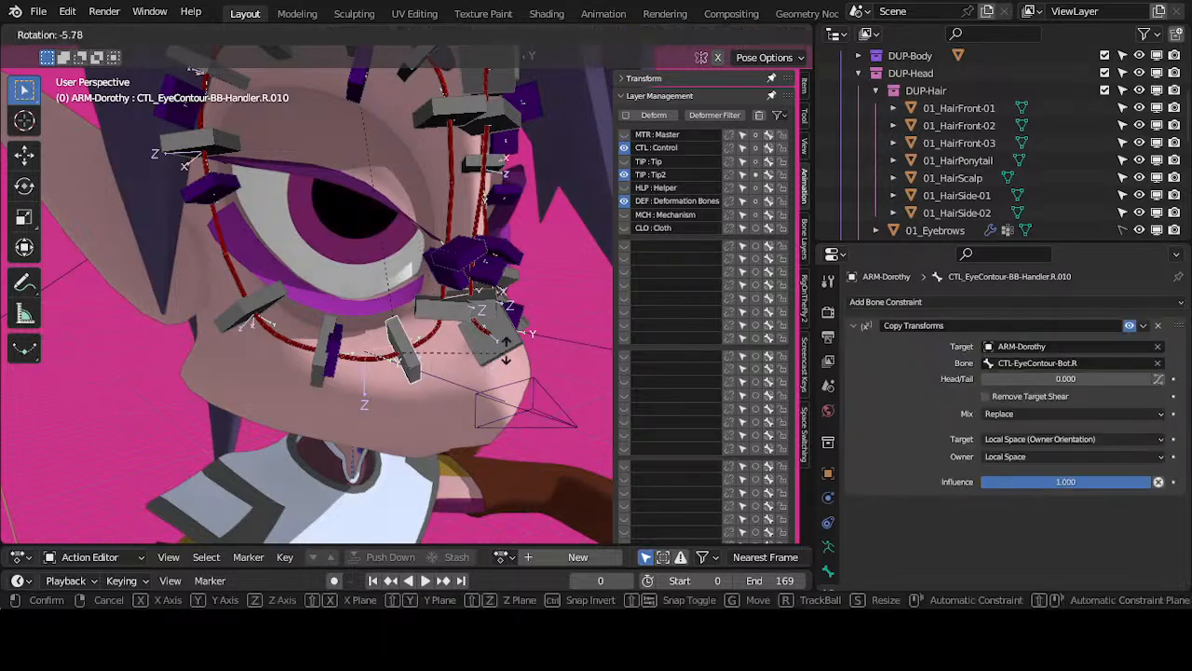
pyautogui.press('Escape')
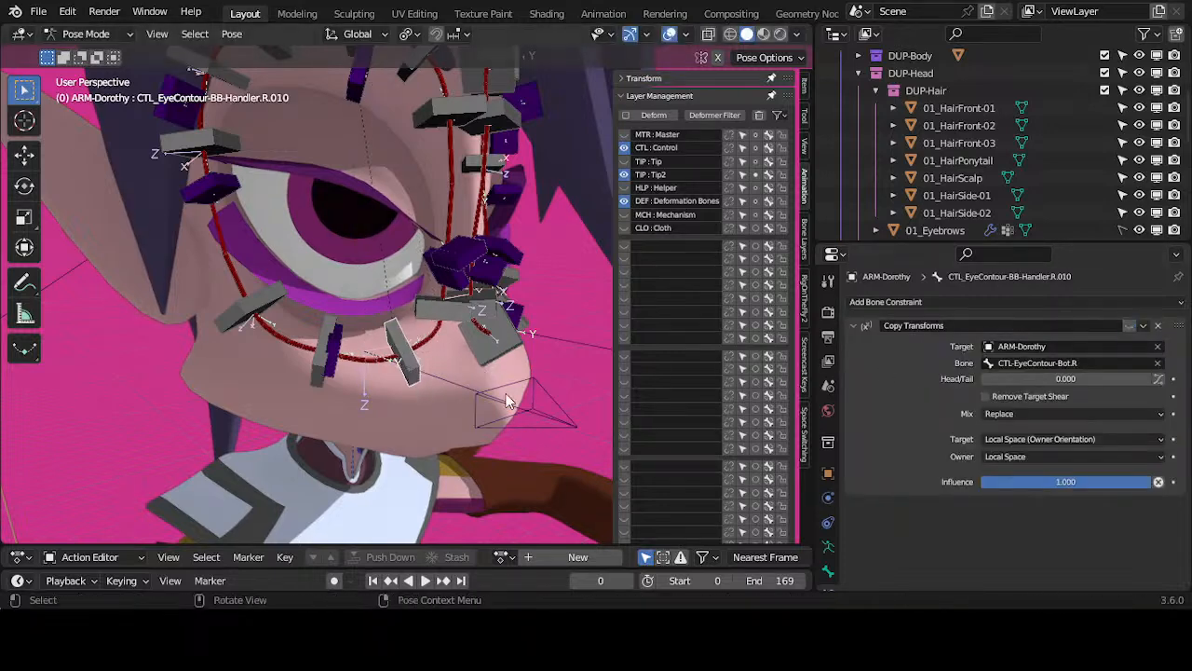
# Step: Rotate and move handler R.010 repeatedly to test how handler R.001 follows it in Local Space
pyautogui.press('r')
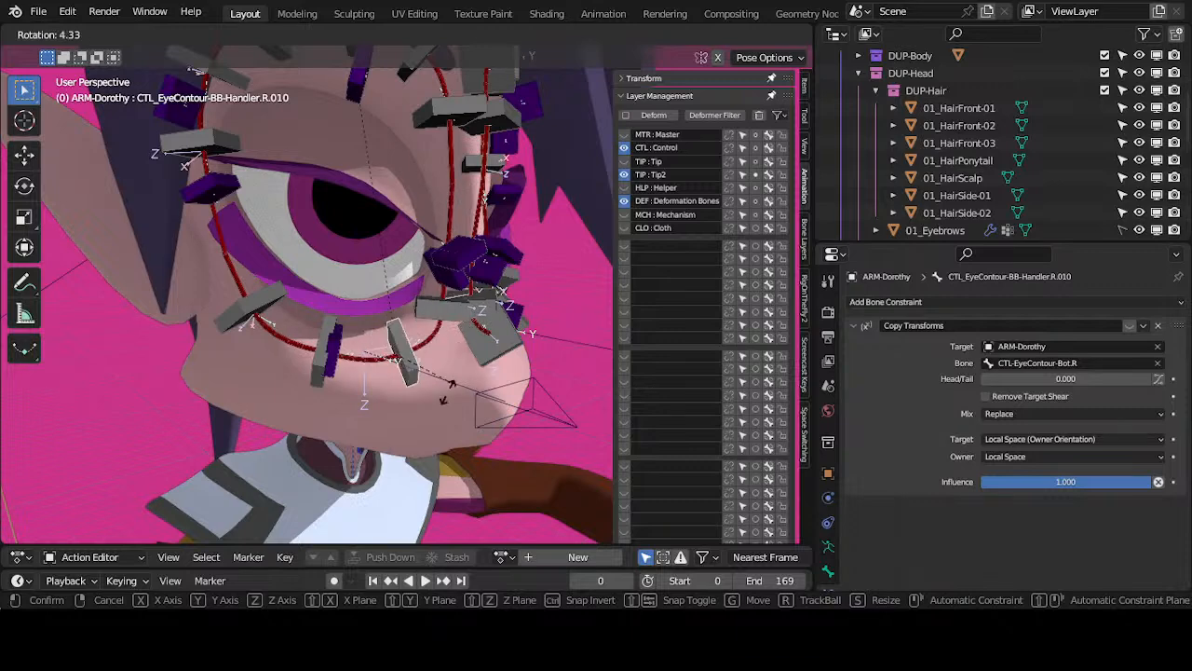
pyautogui.click(448, 380)
pyautogui.press('g')
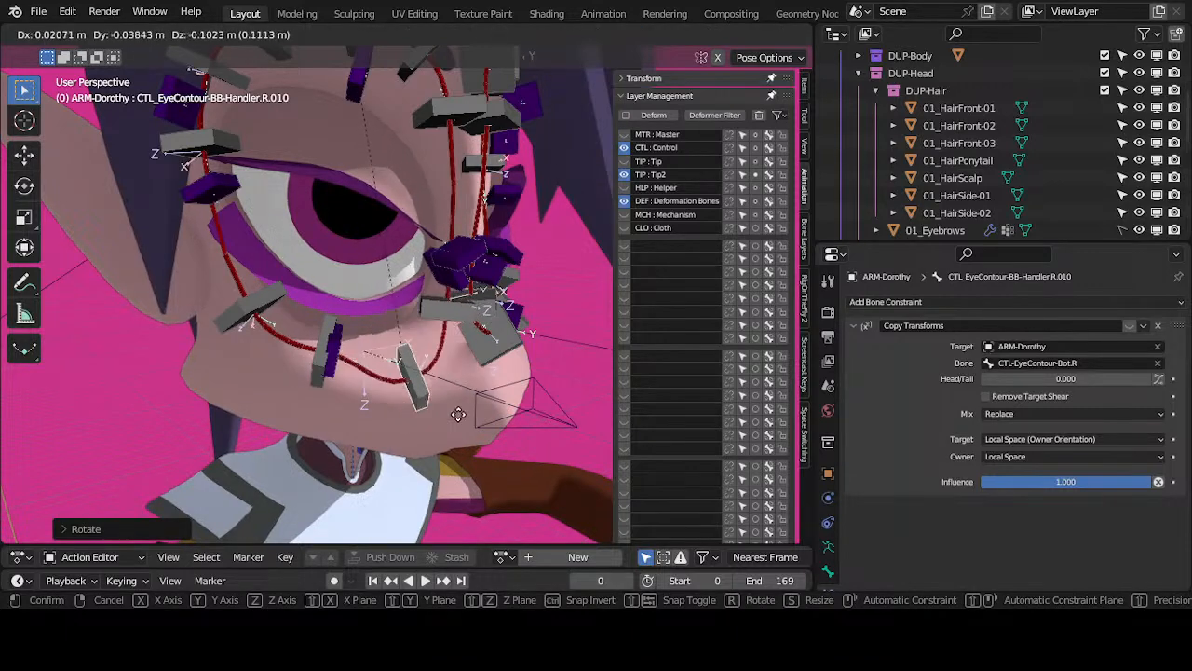
pyautogui.click(455, 396)
pyautogui.press('r')
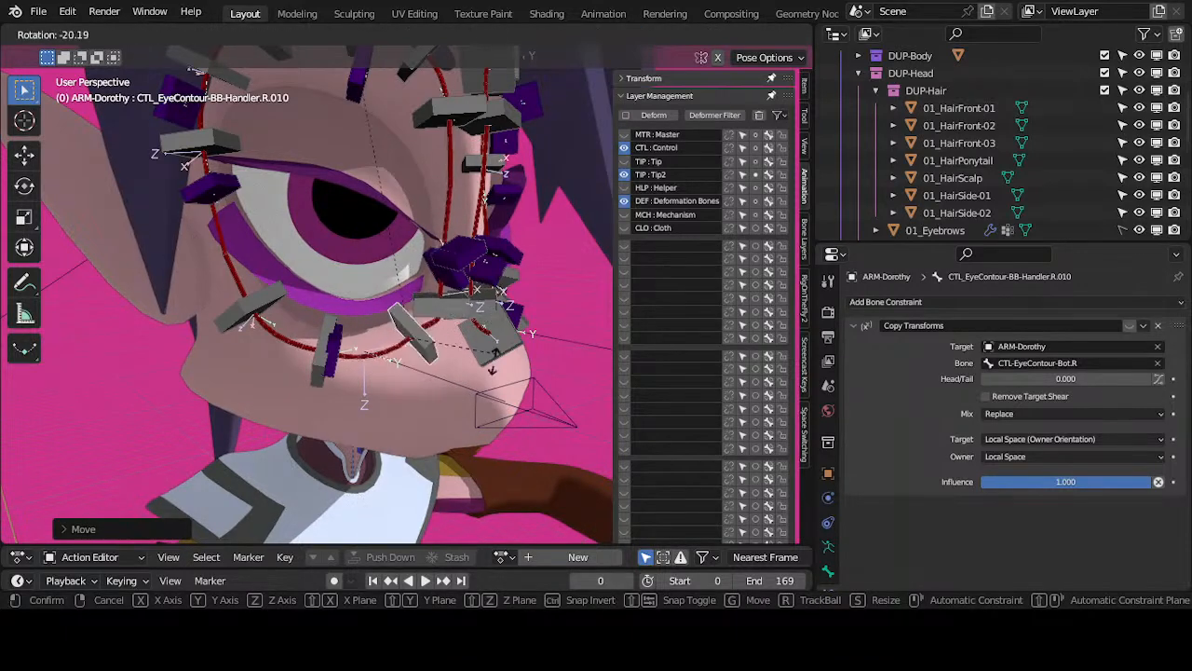
pyautogui.click(447, 321)
pyautogui.press('g')
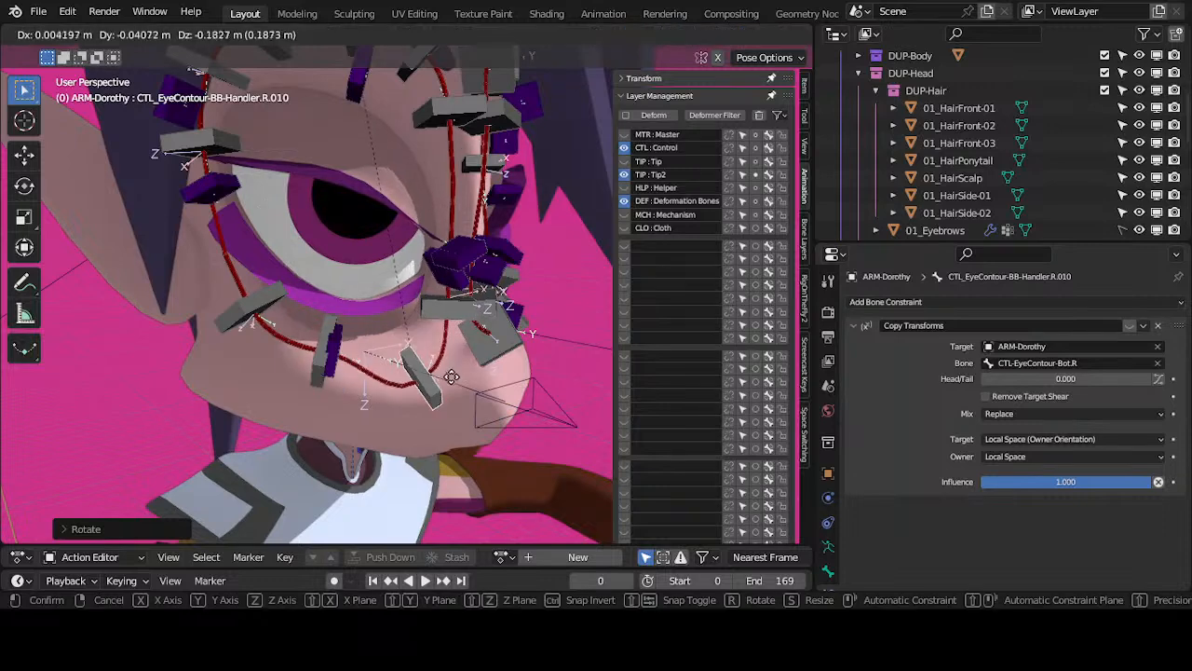
pyautogui.click(432, 368)
# Step: Move handler R.010 down and back up, and select handler R.001
pyautogui.press('g')
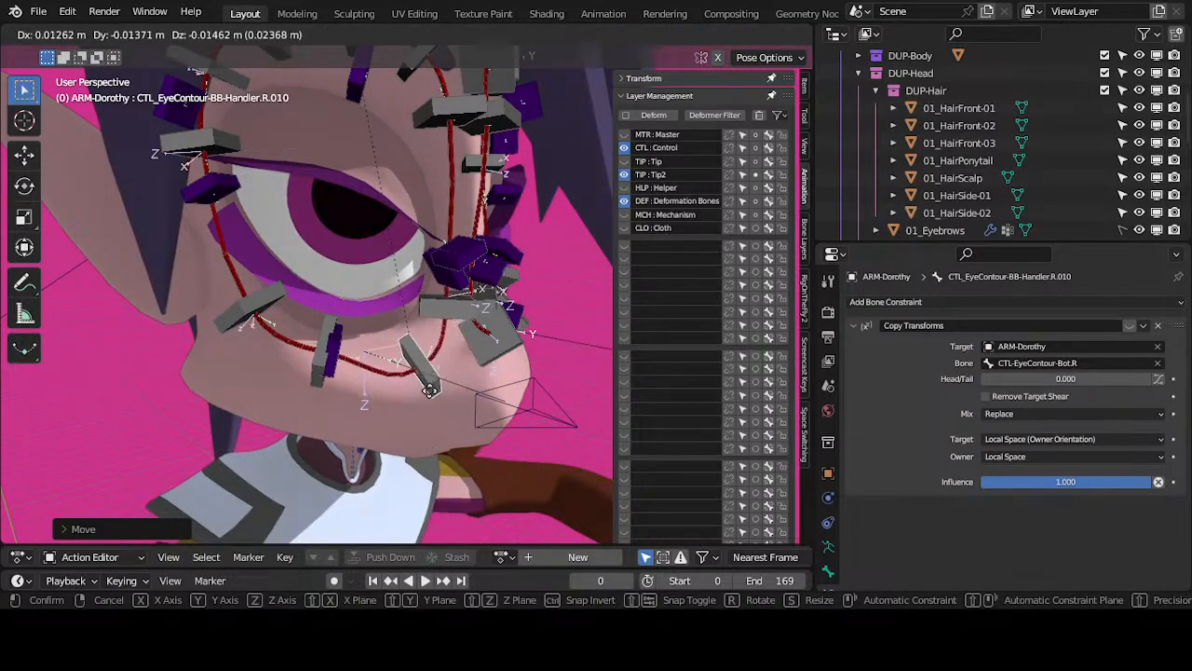
pyautogui.rightClick(453, 316)
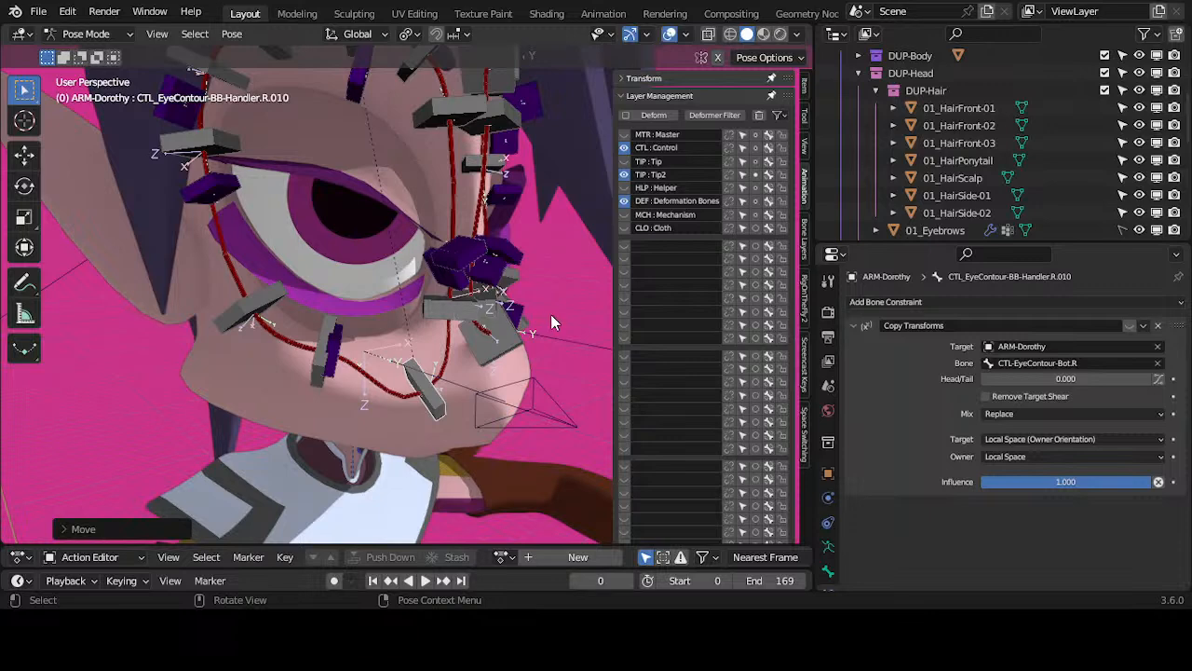
pyautogui.press('g')
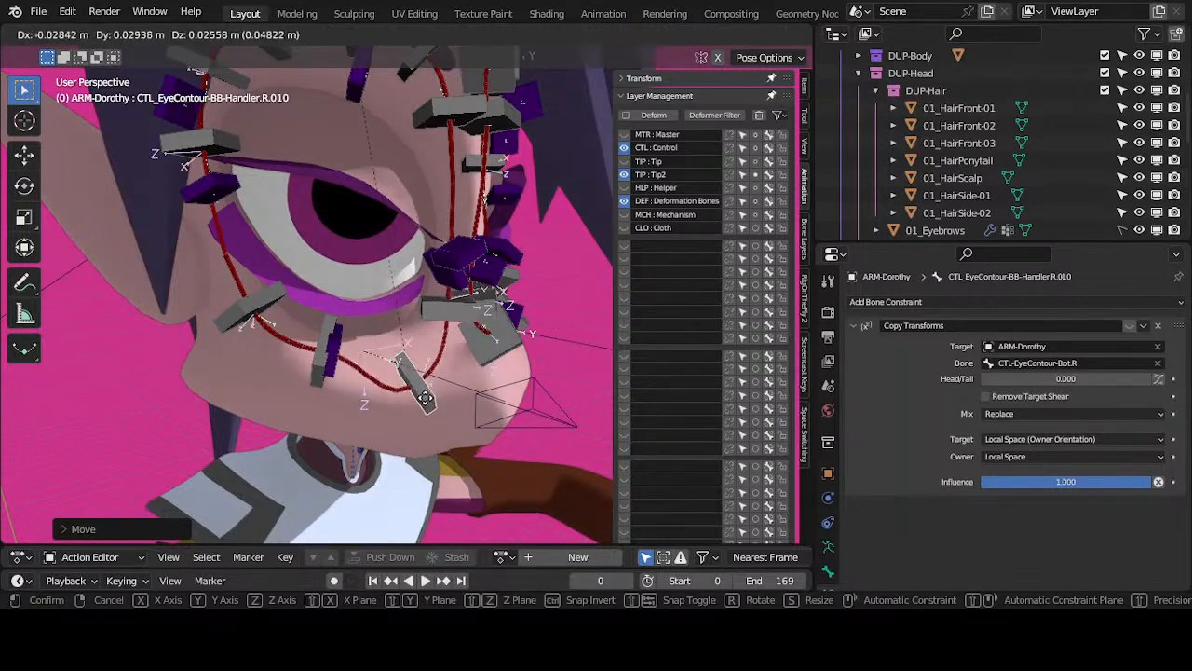
pyautogui.rightClick(416, 366)
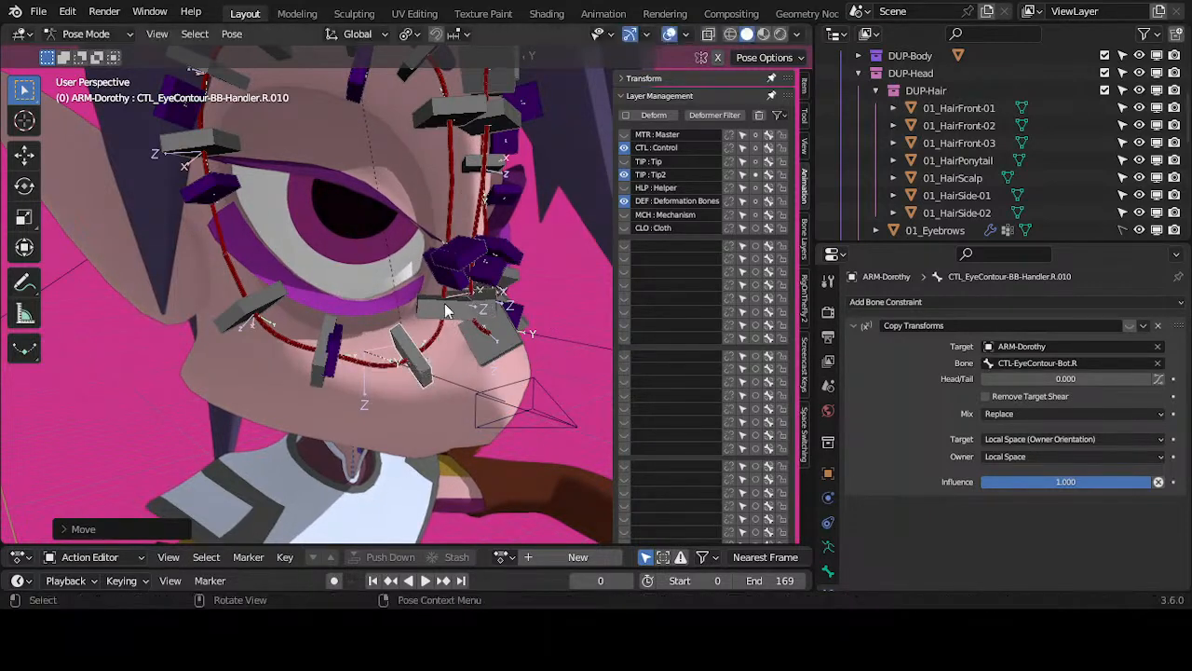
pyautogui.click(447, 307)
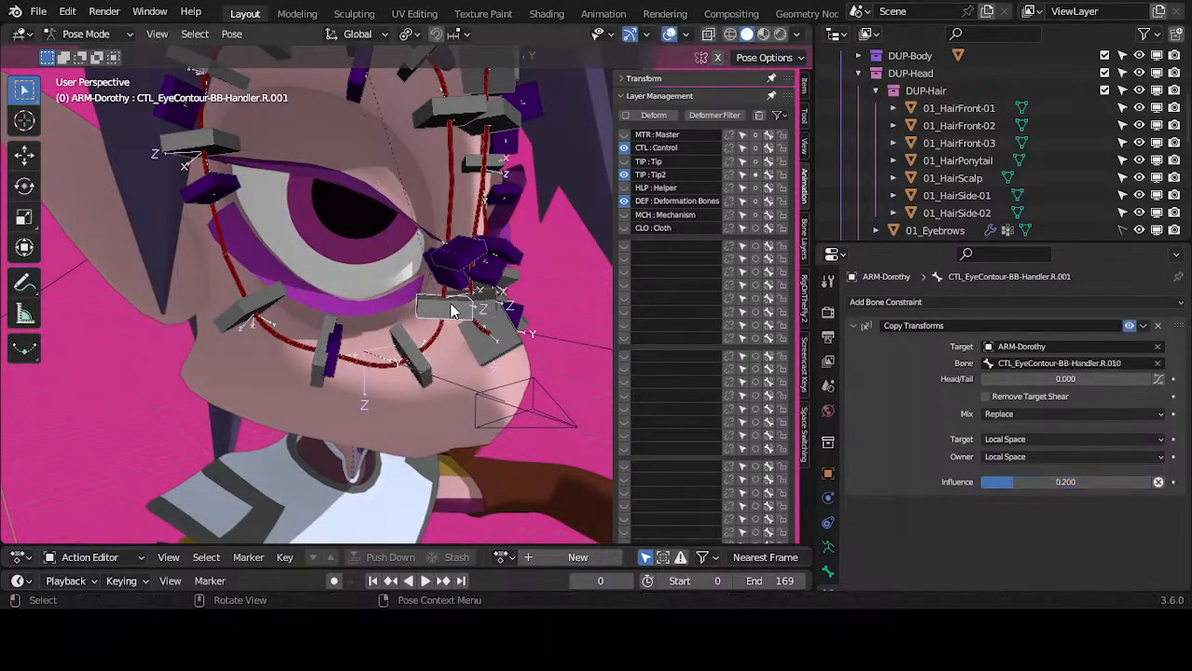
# Step: Move handler R.010 on the lower eye contour down twice to test how R.001 follows in Local Space
pyautogui.click(1004, 456)
pyautogui.click(999, 458)
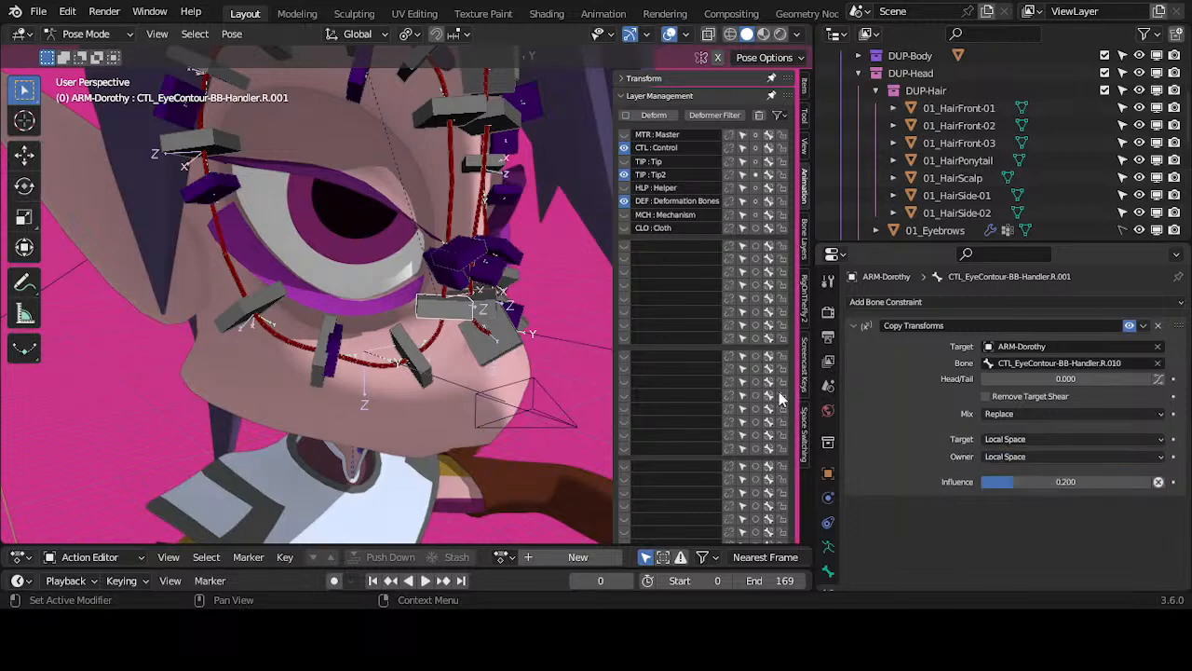
pyautogui.click(432, 369)
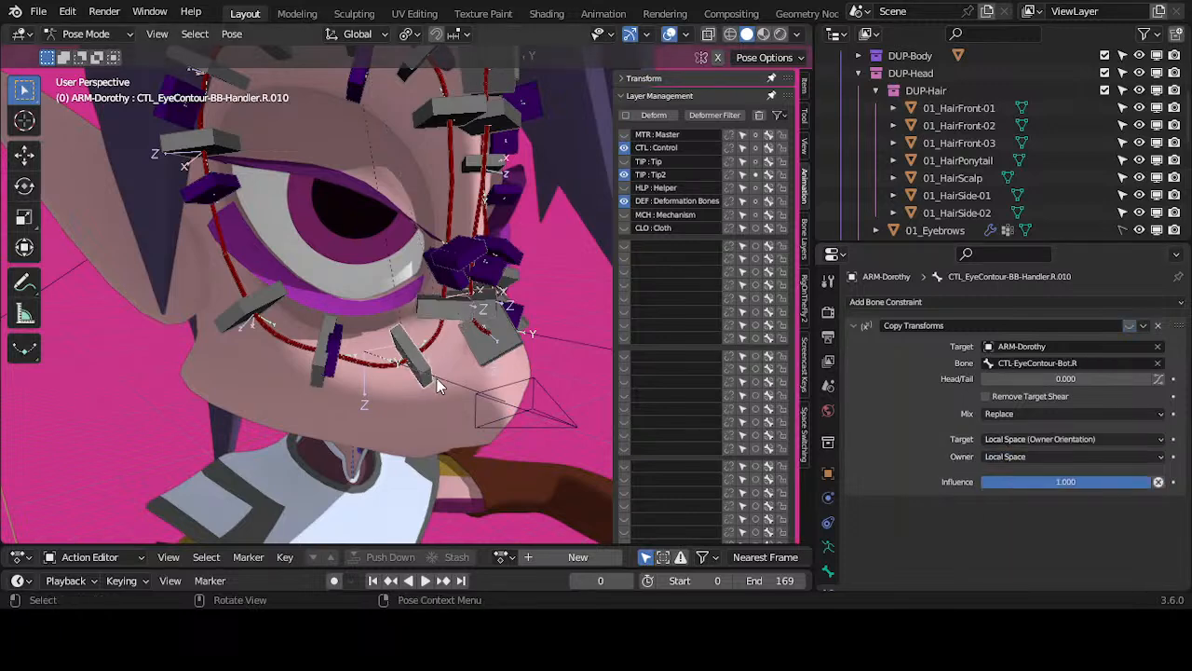
pyautogui.press('g')
pyautogui.click(426, 406)
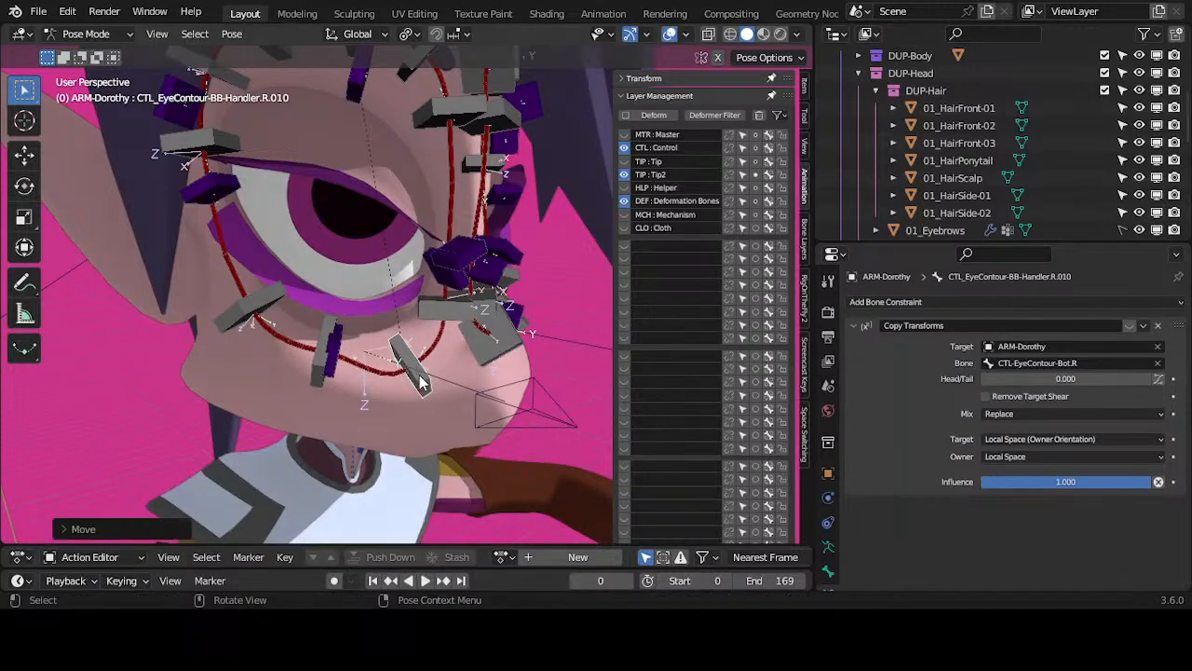
pyautogui.press('g')
pyautogui.click(424, 404)
# Step: Move handler R.001 sideways, and clear the location of all bones
pyautogui.click(453, 316)
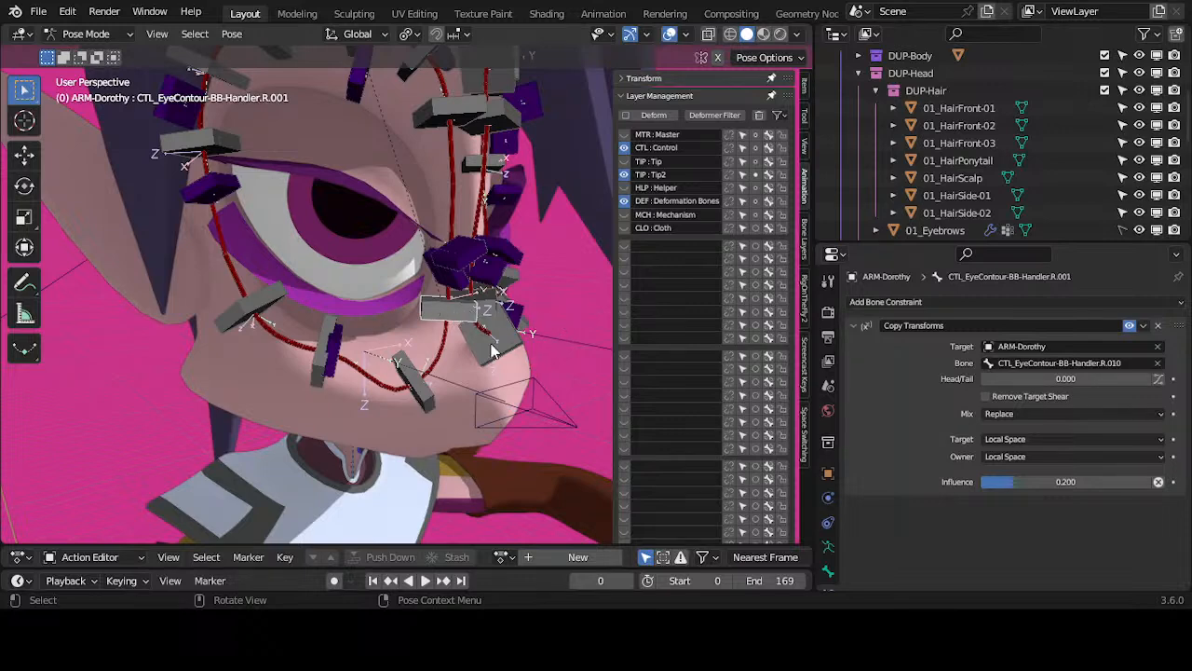
pyautogui.press('g')
pyautogui.click(431, 393)
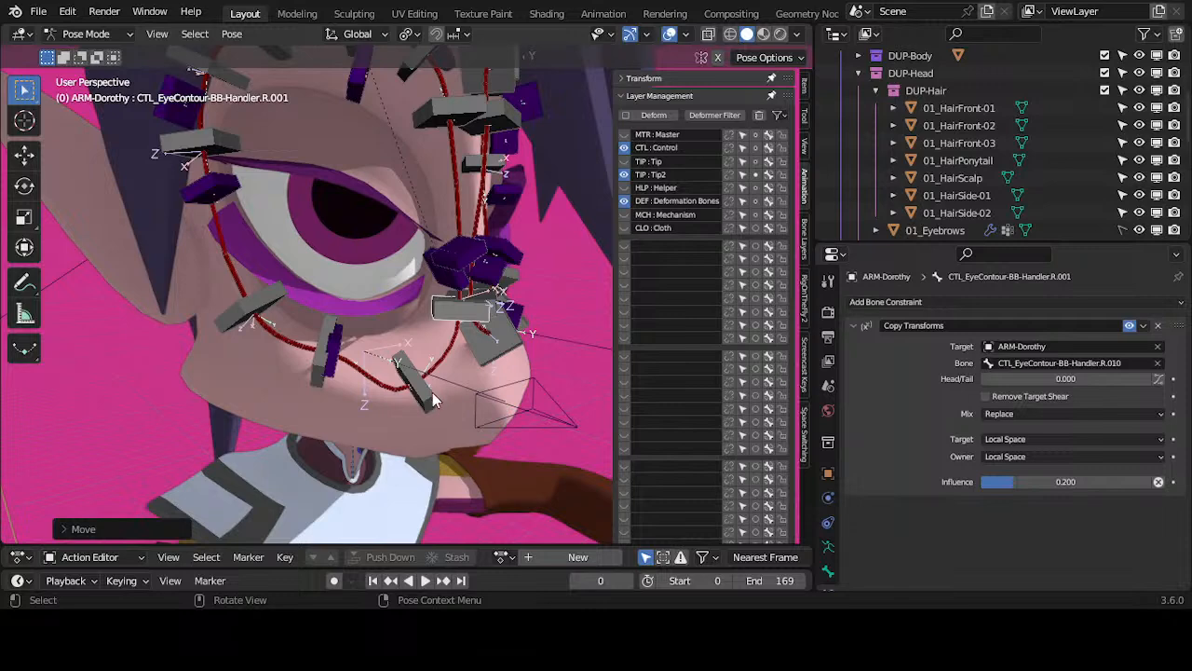
pyautogui.click(432, 393)
pyautogui.press('a')
pyautogui.hotkey('alt', 'g')
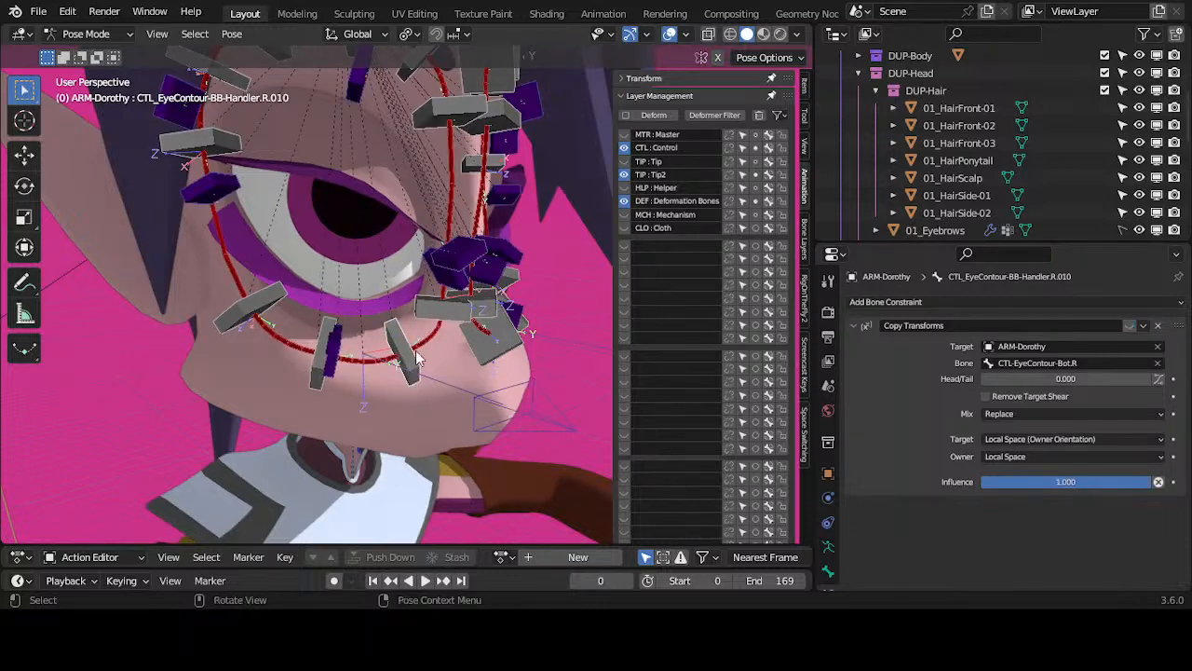
# Step: Move handler R.010 straight down again, and try moving handler R.001 beside it
pyautogui.click(416, 364)
pyautogui.press('g')
pyautogui.click(421, 406)
pyautogui.click(450, 310)
pyautogui.press('g')
pyautogui.rightClick(455, 397)
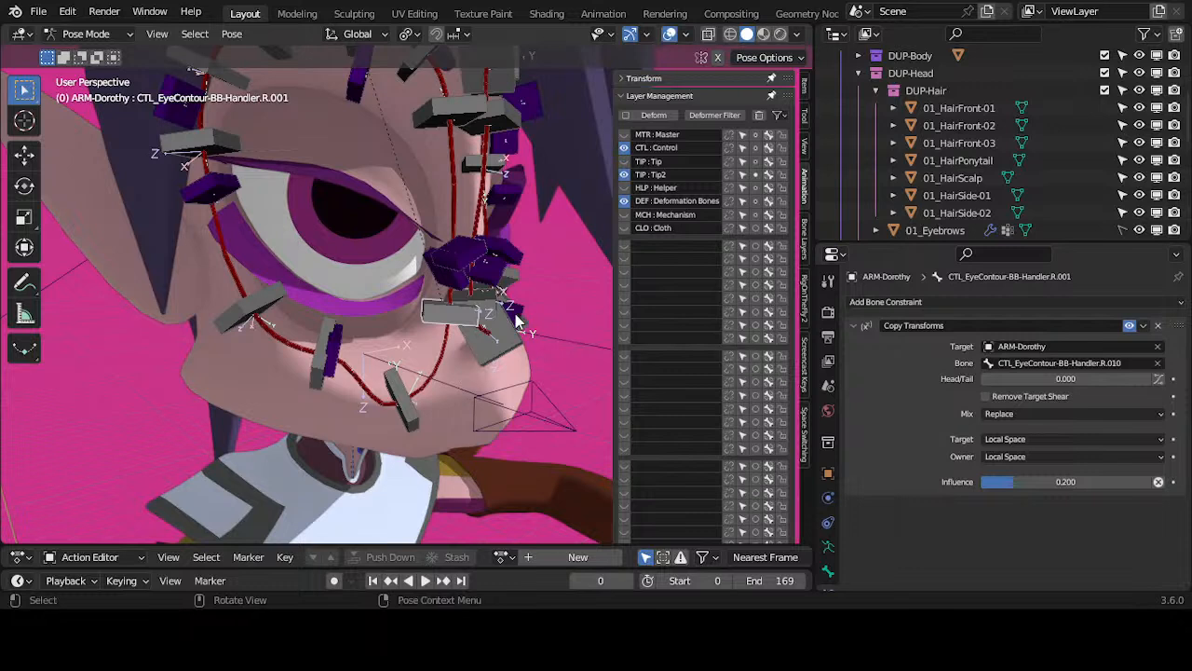
# Step: Set the target space of R.001's Copy Transforms constraint to Local Space (Owner Orientation), and try rotating handler R.010
pyautogui.click(1018, 457)
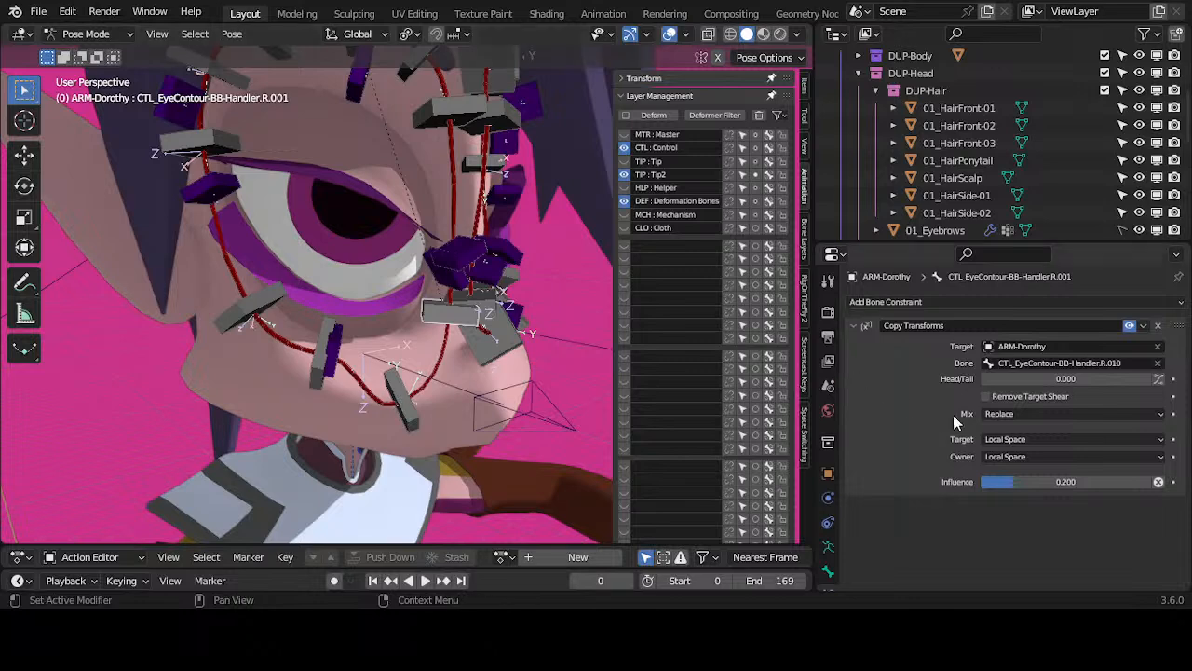
pyautogui.click(1001, 436)
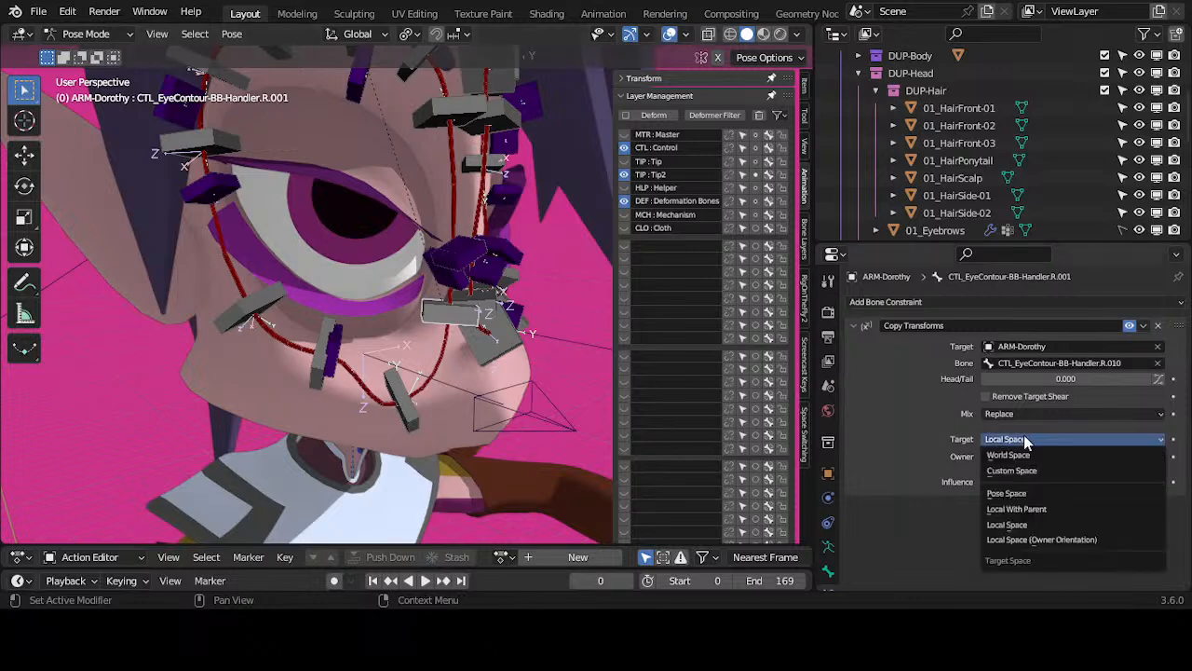
pyautogui.click(1034, 540)
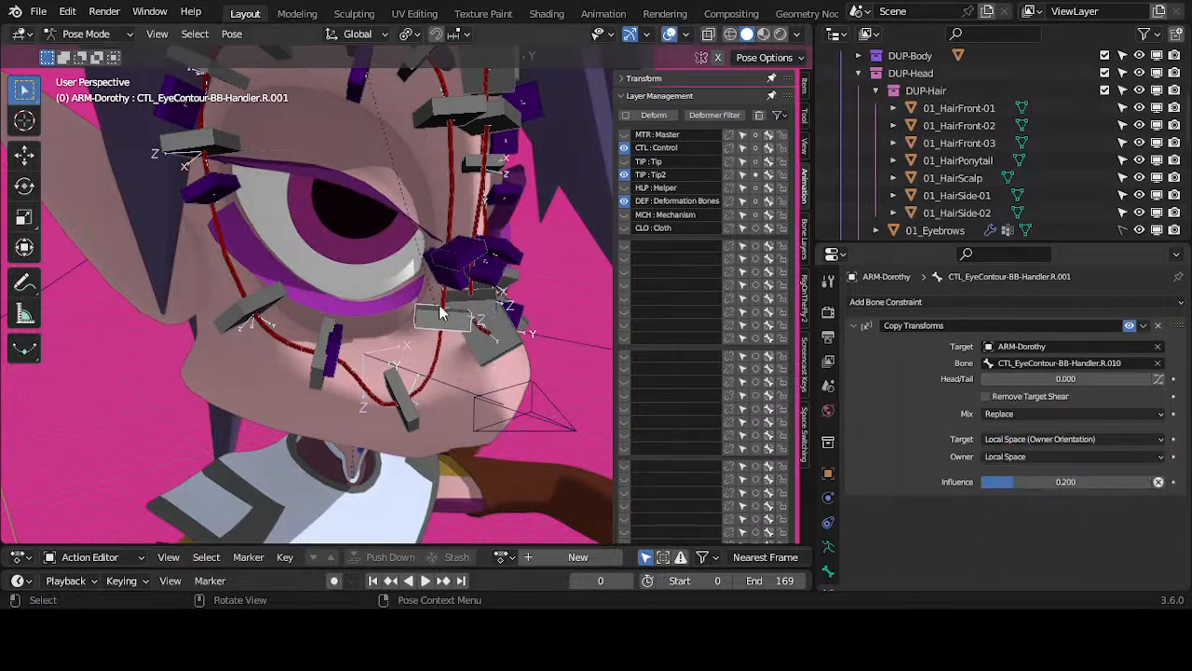
pyautogui.moveTo(414, 417); pyautogui.dragTo(433, 376)
pyautogui.press('r')
pyautogui.click(471, 381)
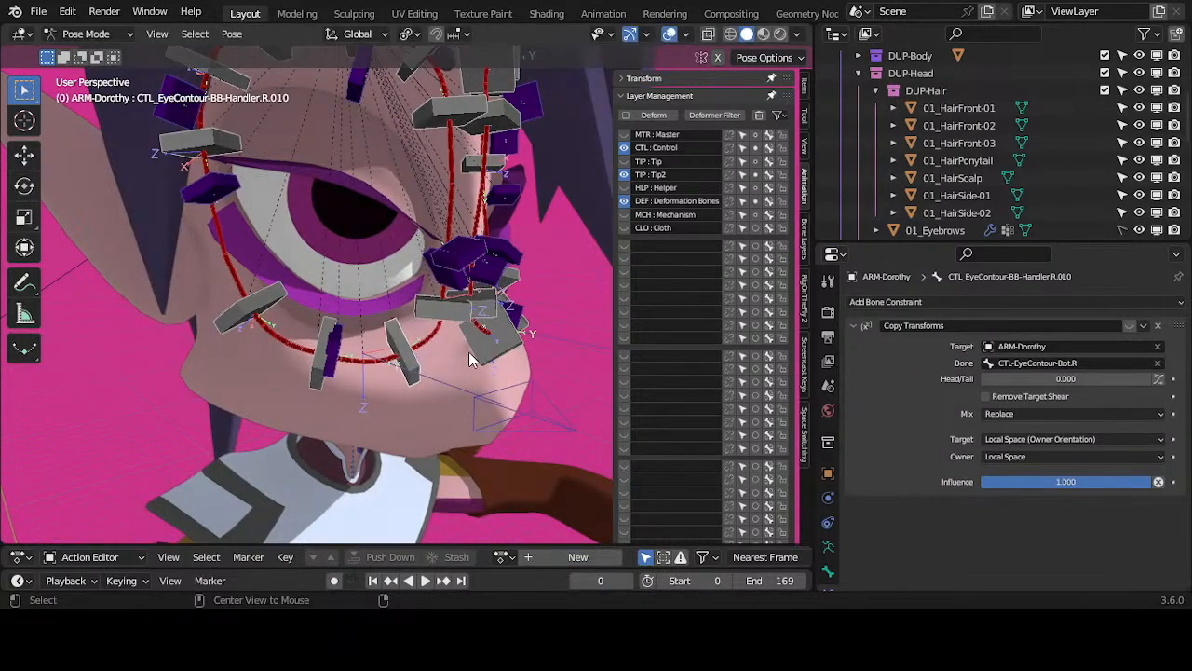
# Step: Check the Copy Transforms target space of handlers R.001, R.008, R.007 and R.006 around the eye contour
pyautogui.moveTo(450, 323)
pyautogui.mouseDown(button='middle')
pyautogui.moveTo(472, 347)
pyautogui.moveTo(487, 326)
pyautogui.moveTo(466, 307)
pyautogui.mouseUp(button='middle')
pyautogui.click(479, 341)
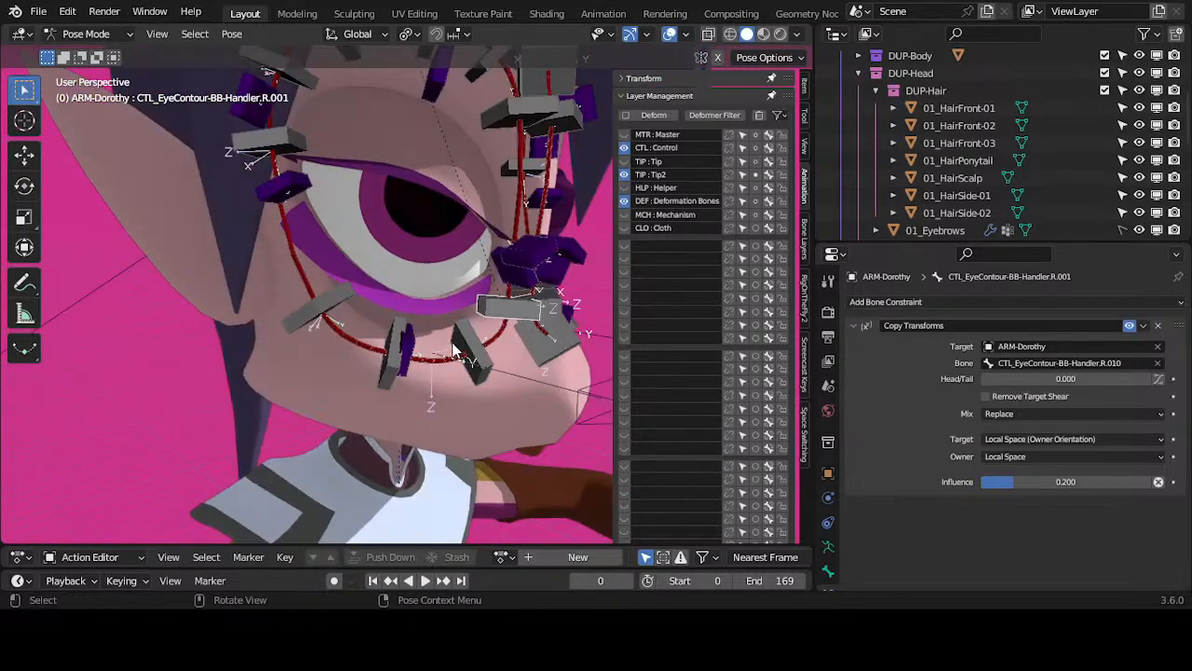
pyautogui.moveTo(462, 354); pyautogui.dragTo(359, 340, button='middle')
pyautogui.click(240, 324)
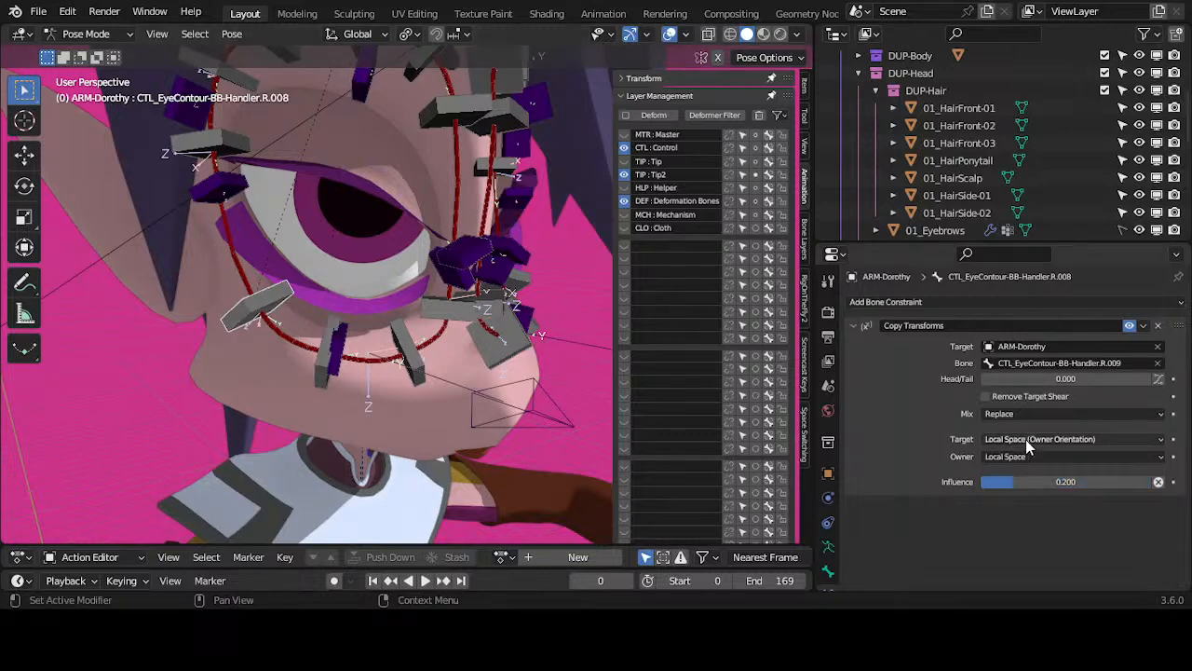
pyautogui.click(326, 387)
pyautogui.moveTo(326, 386); pyautogui.dragTo(331, 436, button='middle')
pyautogui.click(435, 433)
pyautogui.click(456, 366)
pyautogui.keyDown('shift'); pyautogui.moveTo(249, 204); pyautogui.dragTo(248, 253, button='middle'); pyautogui.keyUp('shift')
pyautogui.click(244, 247)
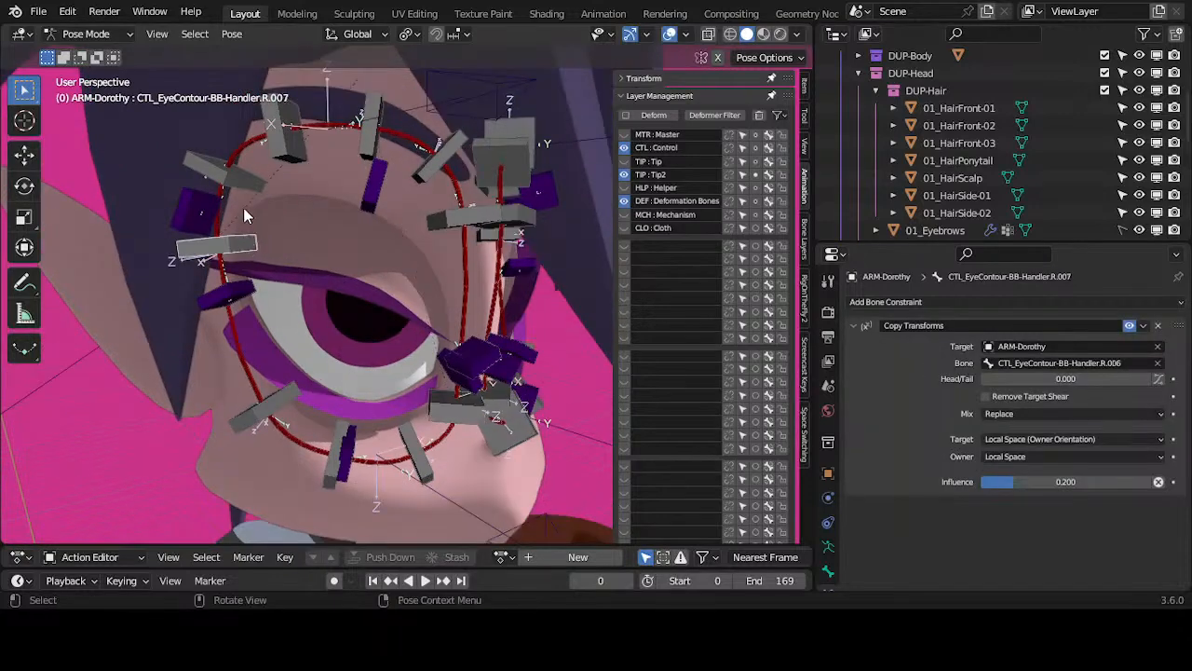
pyautogui.click(238, 245)
pyautogui.moveTo(298, 182); pyautogui.dragTo(275, 233, button='middle')
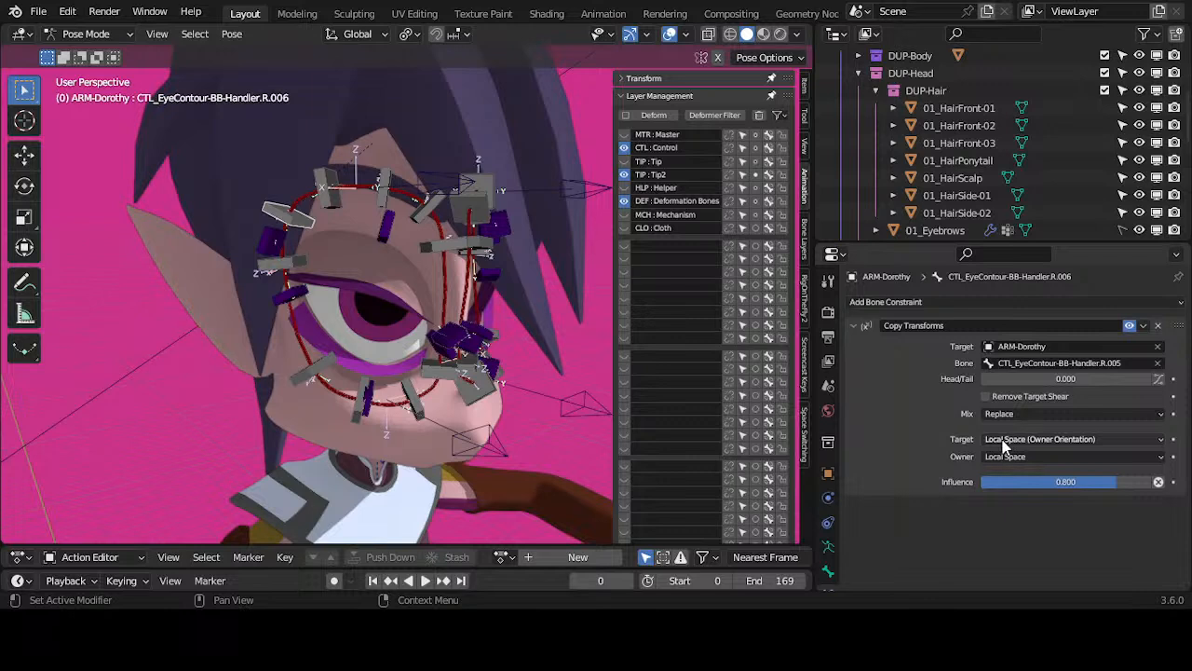
# Step: Select the handlers around the whole eye contour, and set their Copy Transforms target space to Local Space together
pyautogui.keyDown('shift'); pyautogui.click(328, 207); pyautogui.keyUp('shift')
pyautogui.keyDown('shift'); pyautogui.click(385, 197); pyautogui.keyUp('shift')
pyautogui.keyDown('shift'); pyautogui.click(426, 208); pyautogui.keyUp('shift')
pyautogui.keyDown('shift'); pyautogui.click(433, 246); pyautogui.keyUp('shift')
pyautogui.keyDown('shift'); pyautogui.click(432, 369); pyautogui.keyUp('shift')
pyautogui.keyDown('shift'); pyautogui.click(408, 392); pyautogui.keyUp('shift')
pyautogui.keyDown('shift'); pyautogui.click(363, 391); pyautogui.keyUp('shift')
pyautogui.keyDown('shift'); pyautogui.click(318, 367); pyautogui.keyUp('shift')
pyautogui.keyDown('shift'); pyautogui.click(300, 264); pyautogui.keyUp('shift')
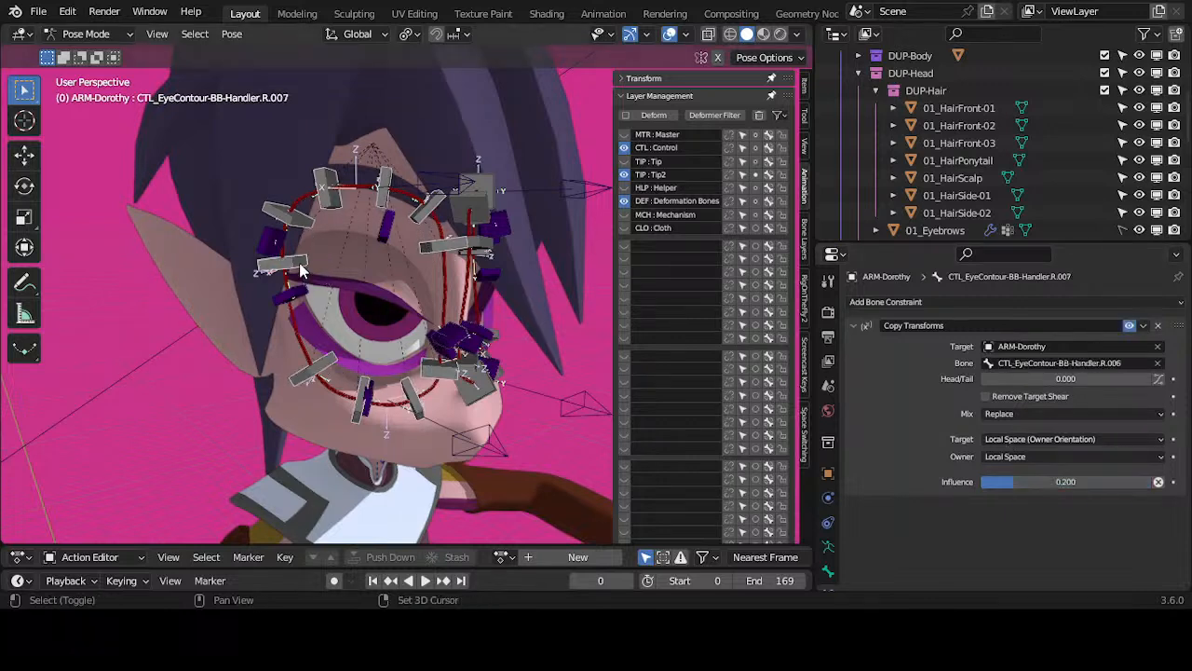
pyautogui.click(1047, 442)
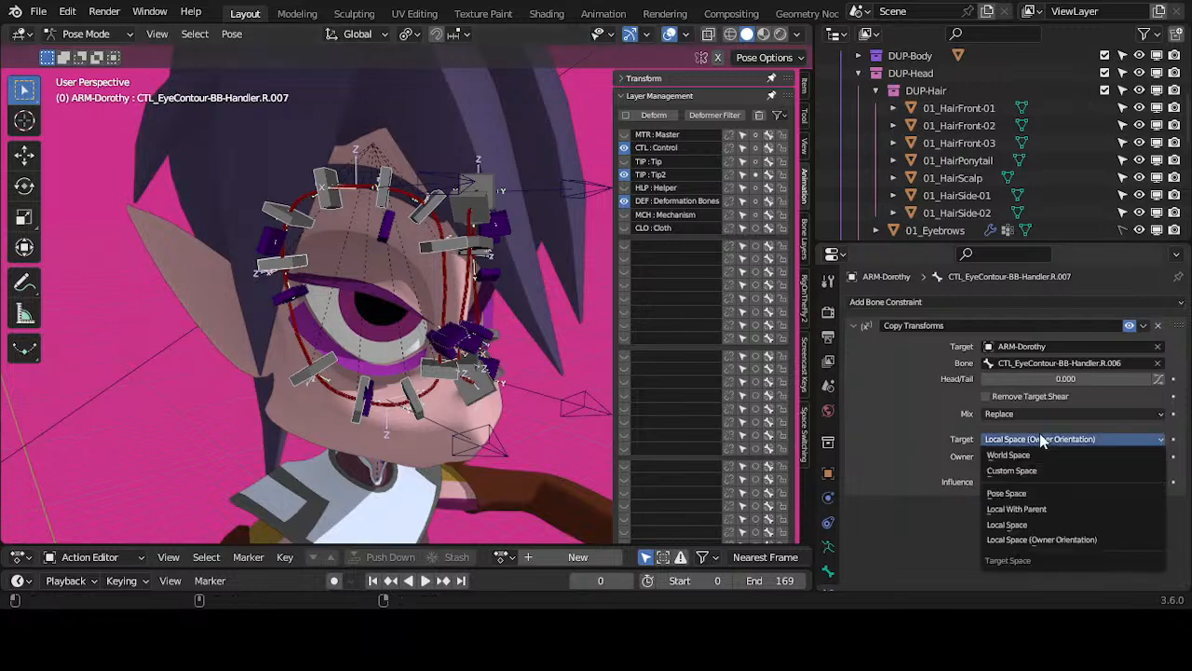
pyautogui.click(1007, 524)
# Step: Check the target space of handlers R.001 and R.008, and try moving the lower eye-contour handlers
pyautogui.click(418, 414)
pyautogui.click(437, 375)
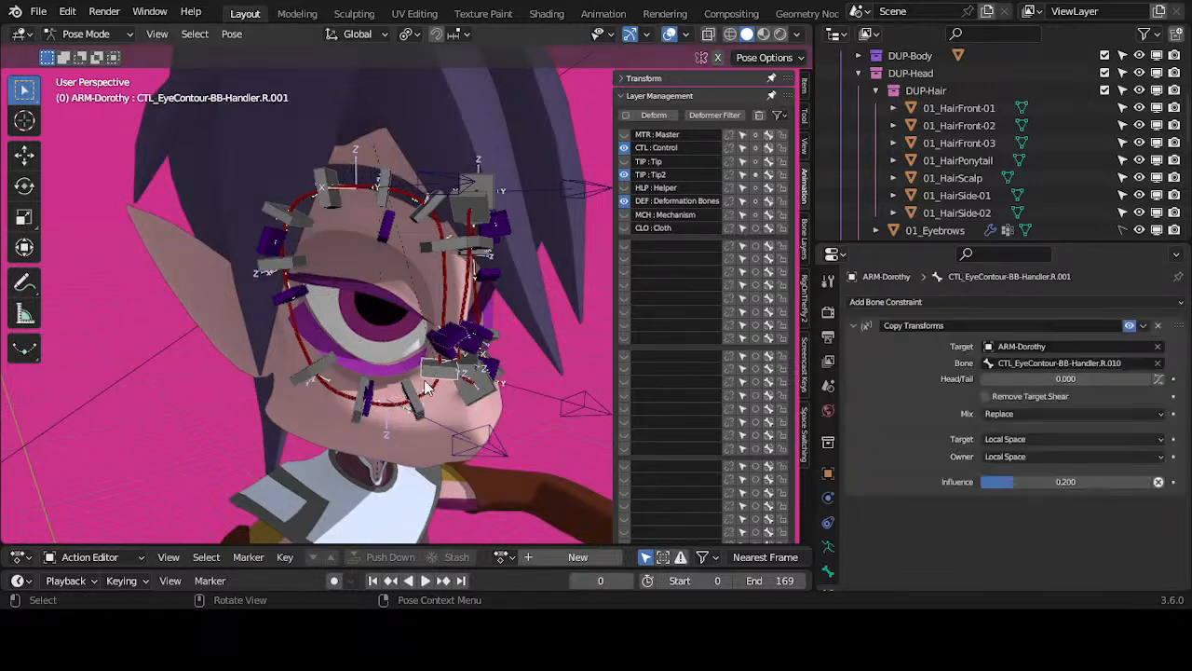
pyautogui.click(333, 358)
pyautogui.scroll(-2, 467, 322)
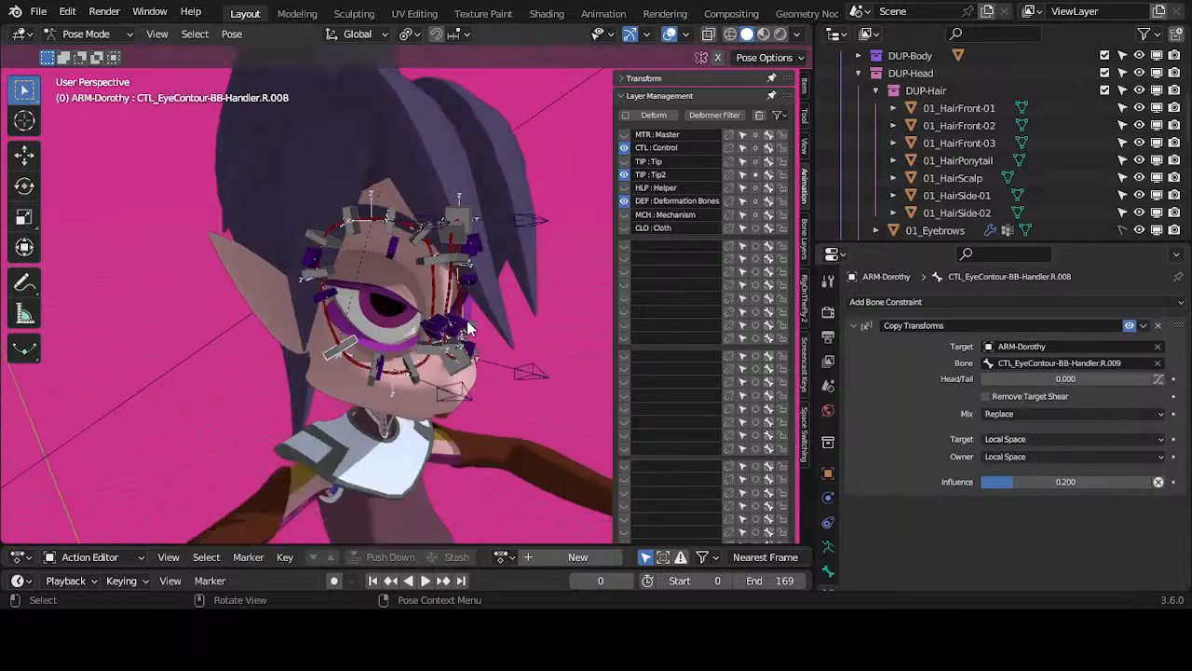
pyautogui.press('g')
pyautogui.press('Escape')
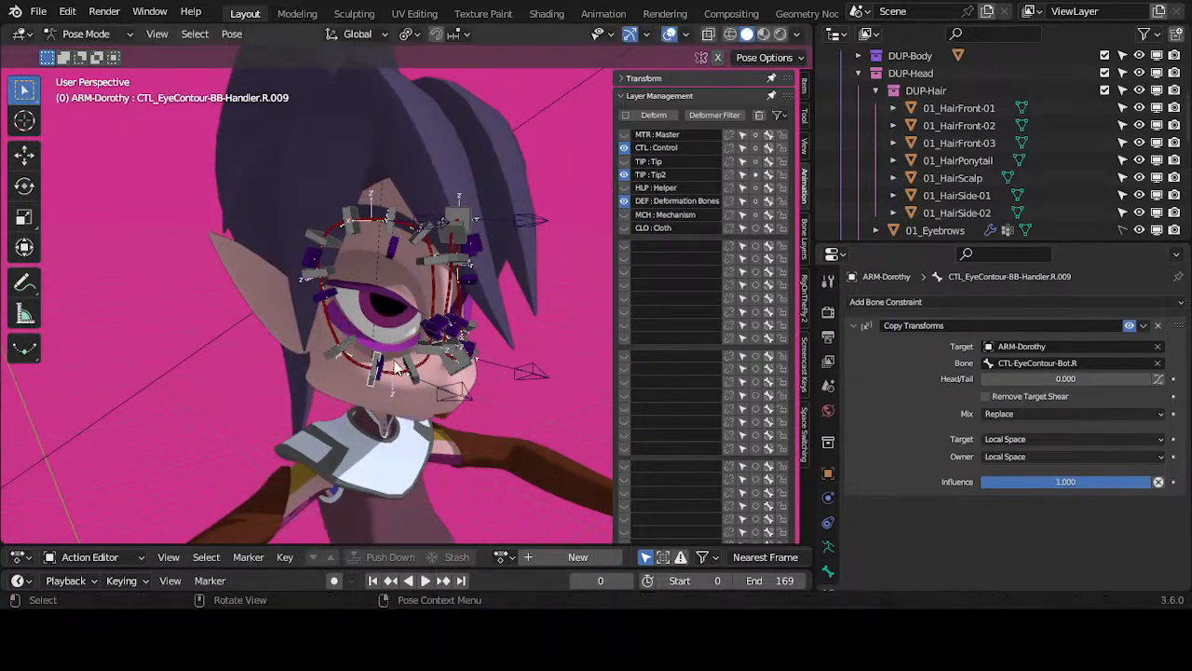
pyautogui.click(398, 391)
pyautogui.press('g')
pyautogui.press('Escape')
pyautogui.press('g')
pyautogui.press('Escape')
# Step: Try moving the main controls CTL-EyeContour-Top.R and CTL-EyeContour-Bot.R with the handlers in Local Space
pyautogui.click(422, 221)
pyautogui.press('g')
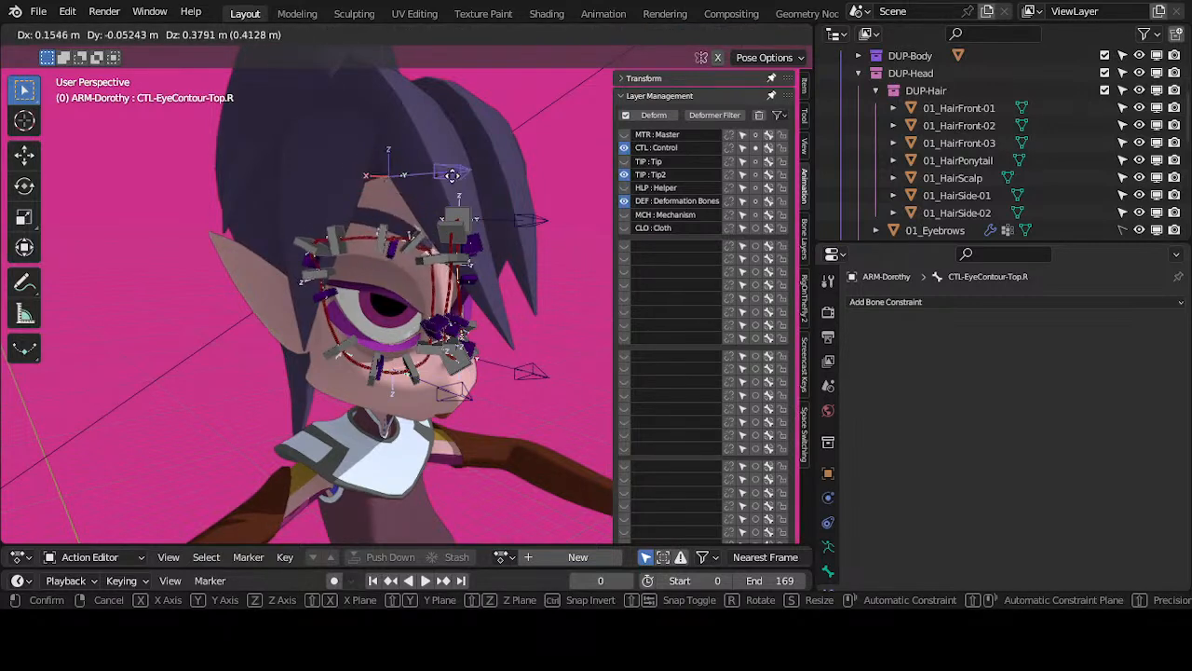
pyautogui.press('Escape')
pyautogui.click(464, 397)
pyautogui.press('g')
pyautogui.press('Escape')
# Step: Select handlers R.001 to R.008 around the eye contour, and set their Copy Transforms target space to Local Space (Owner Orientation)
pyautogui.scroll(2, 423, 382)
pyautogui.click(314, 359)
pyautogui.keyDown('shift'); pyautogui.click(357, 410); pyautogui.keyUp('shift')
pyautogui.keyDown('shift'); pyautogui.click(417, 415); pyautogui.keyUp('shift')
pyautogui.click(431, 418)
pyautogui.click(367, 408)
pyautogui.keyDown('shift'); pyautogui.click(412, 399); pyautogui.keyUp('shift')
pyautogui.keyDown('shift'); pyautogui.click(440, 373); pyautogui.keyUp('shift')
pyautogui.keyDown('shift'); pyautogui.click(314, 367); pyautogui.keyUp('shift')
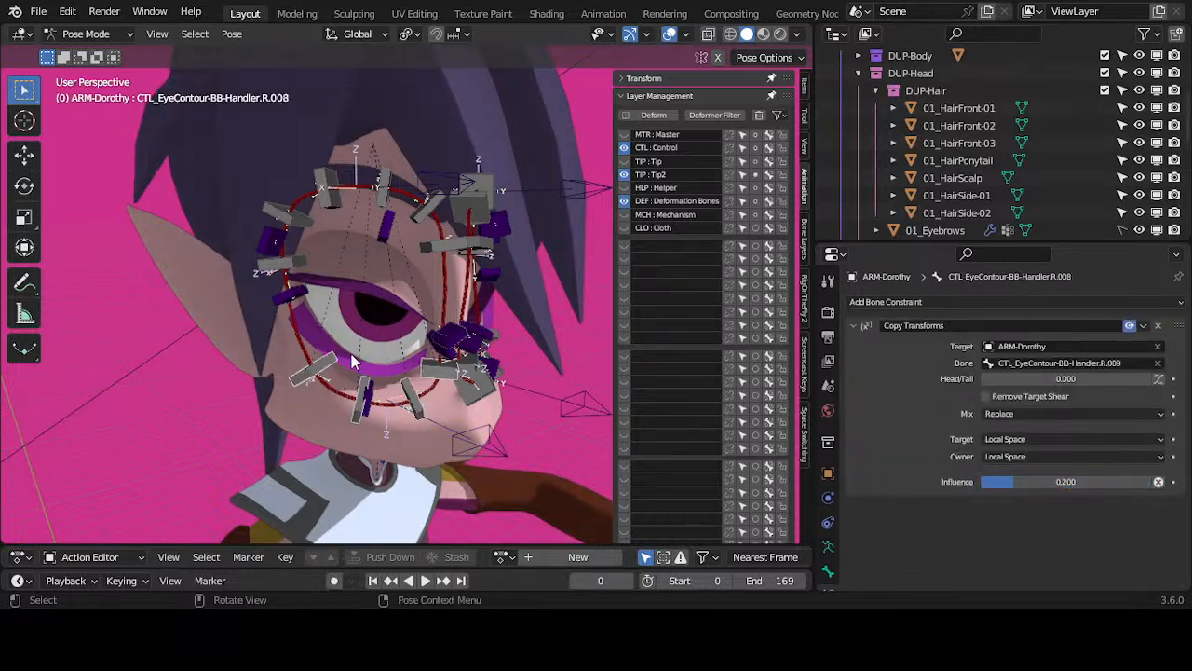
pyautogui.moveTo(354, 367); pyautogui.dragTo(321, 365, button='middle')
pyautogui.keyDown('shift'); pyautogui.click(250, 261); pyautogui.keyUp('shift')
pyautogui.keyDown('shift'); pyautogui.click(257, 218); pyautogui.keyUp('shift')
pyautogui.keyDown('shift'); pyautogui.click(286, 178); pyautogui.keyUp('shift')
pyautogui.keyDown('shift'); pyautogui.click(340, 183); pyautogui.keyUp('shift')
pyautogui.keyDown('shift'); pyautogui.click(381, 209); pyautogui.keyUp('shift')
pyautogui.keyDown('shift'); pyautogui.click(392, 246); pyautogui.keyUp('shift')
pyautogui.click(1038, 438)
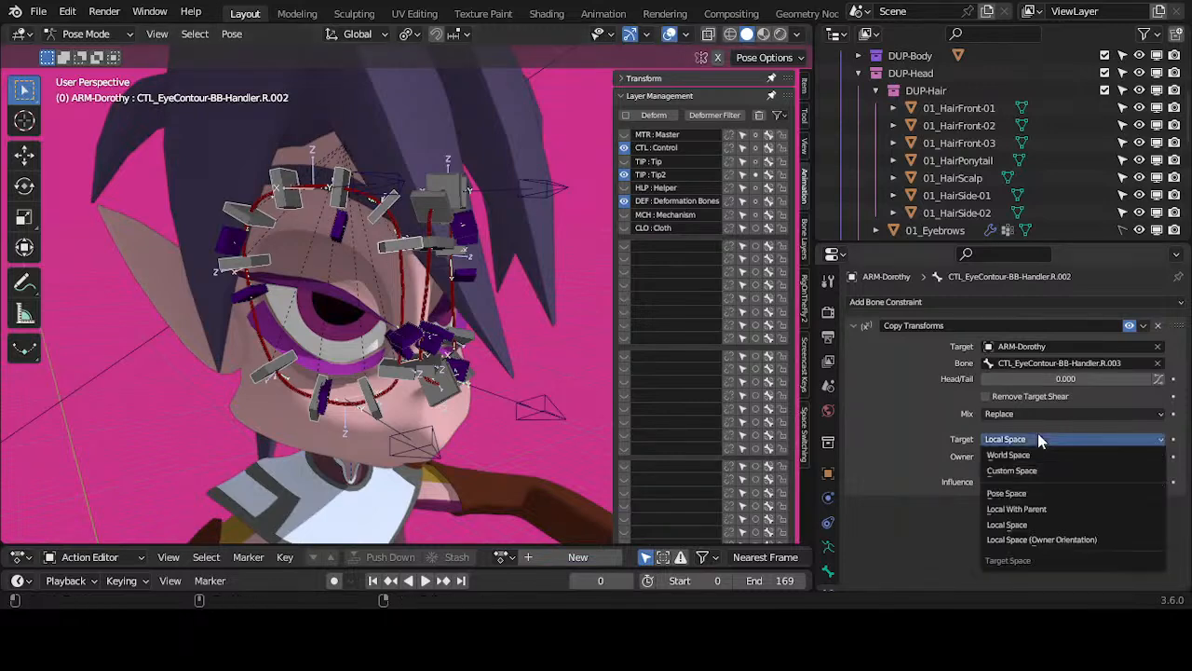
pyautogui.click(1038, 538)
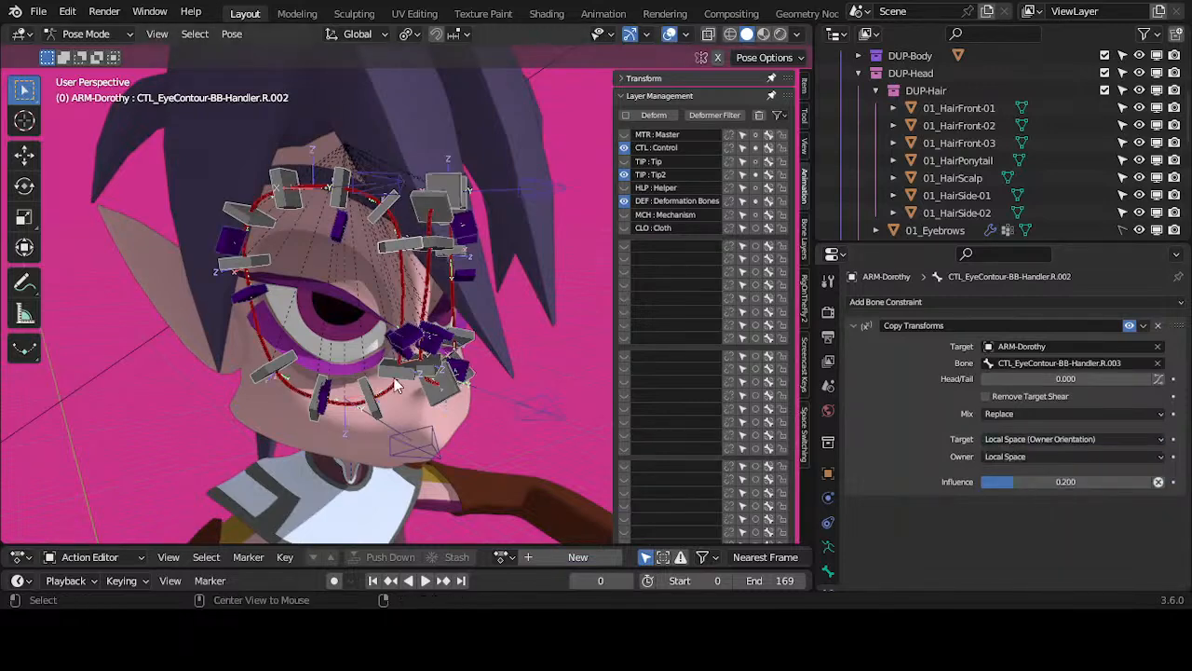
# Step: Try moving CTL-EyeContour-Bot.R, and check the Copy Transforms settings of lower handlers R.009 and R.010
pyautogui.click(417, 448)
pyautogui.press('g')
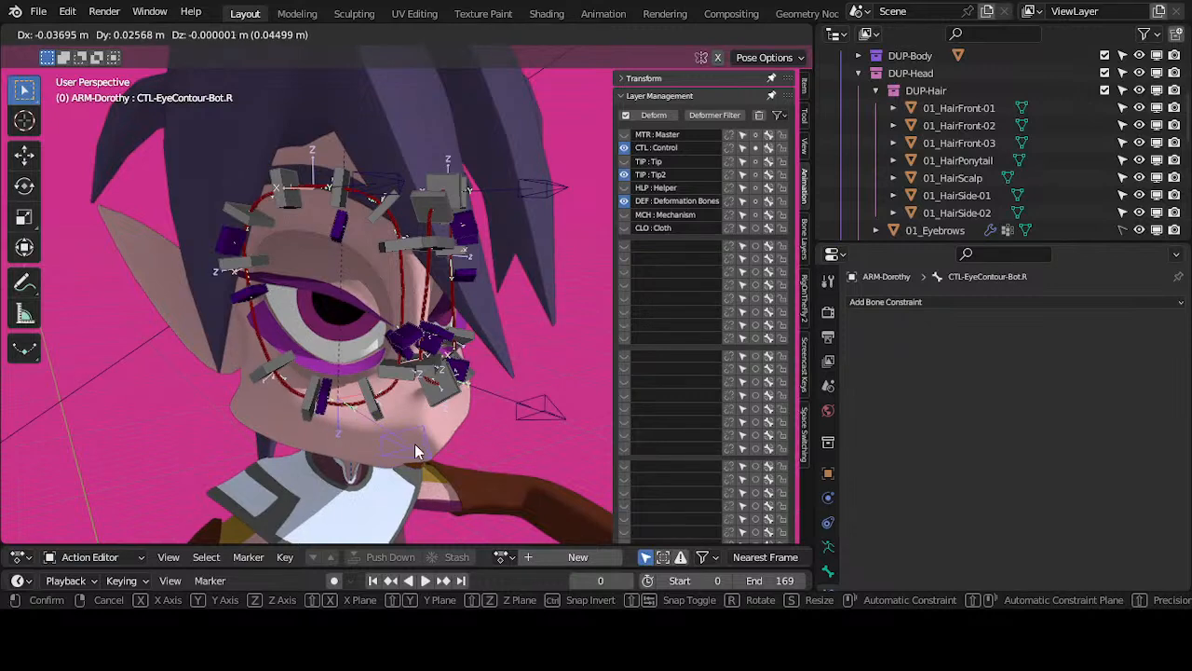
pyautogui.rightClick(413, 451)
pyautogui.click(324, 406)
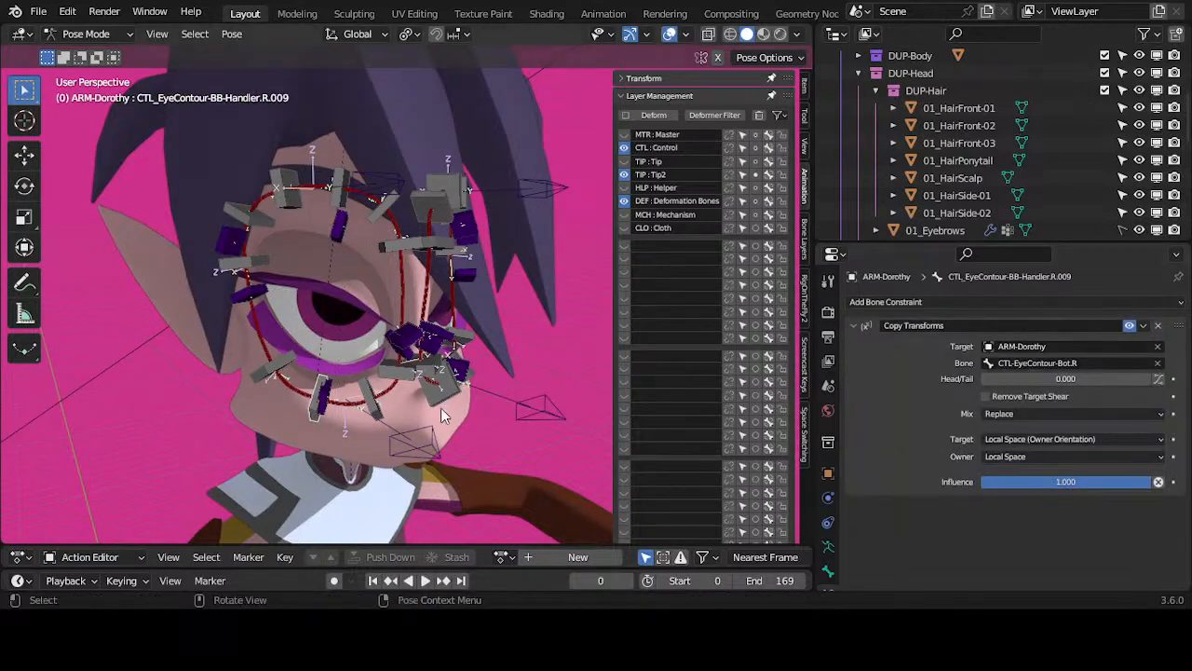
pyautogui.click(375, 419)
pyautogui.click(384, 415)
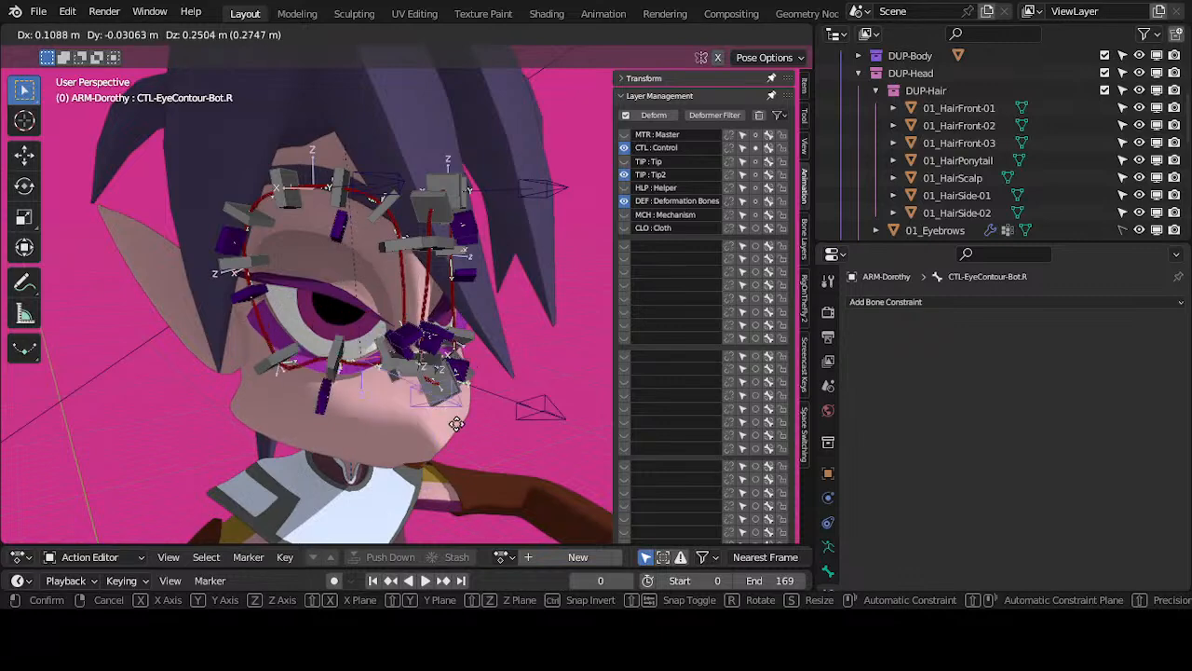
# Step: Try moving the eye contour's top control, and try rotating its bottom control
pyautogui.click(363, 427)
pyautogui.press('g')
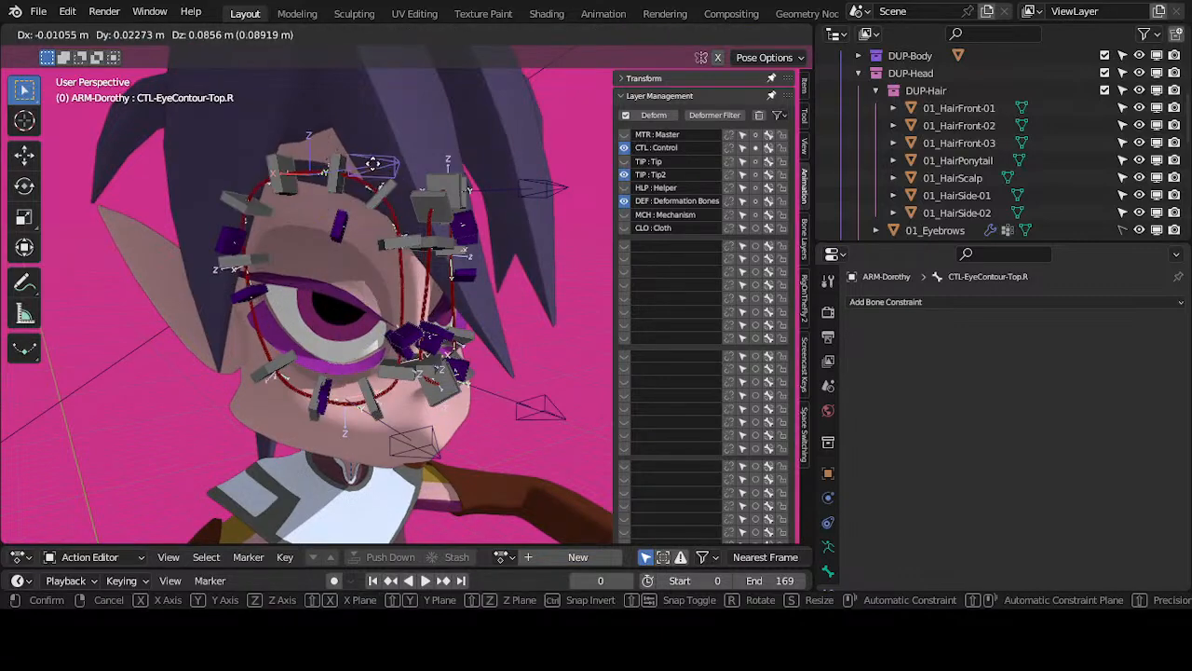
pyautogui.press('Escape')
pyautogui.press('r')
pyautogui.rightClick(453, 452)
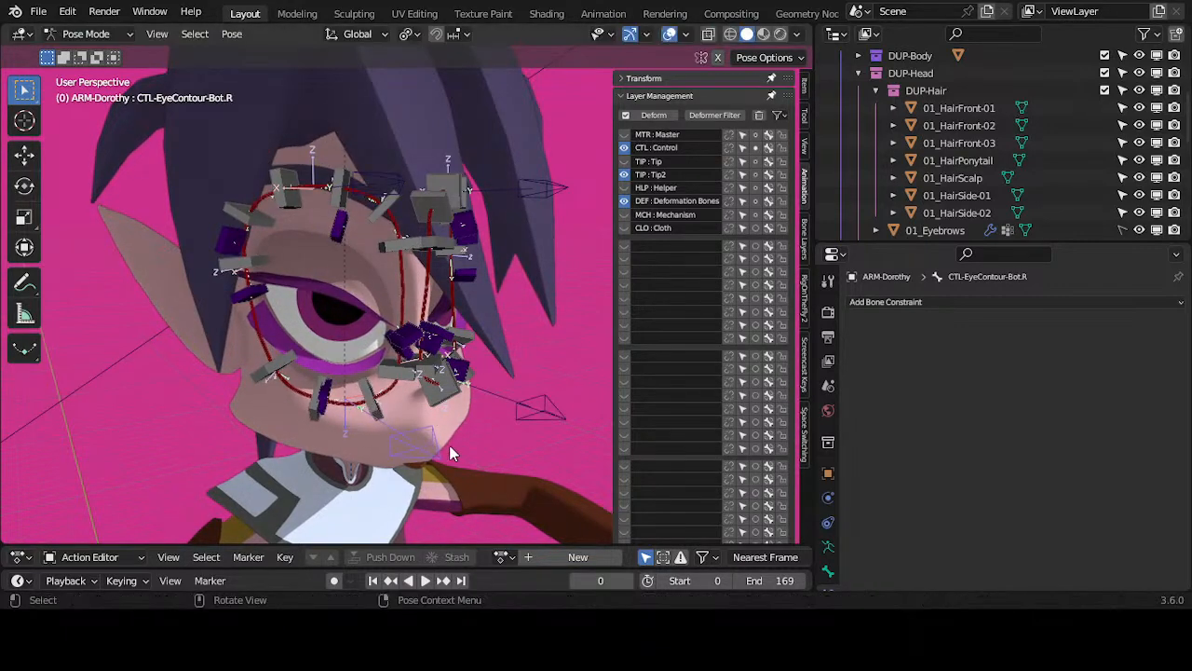
# Step: Shift CTL-EyeContour-Bot.R slightly sideways, and try moving CTL-EyeContour-Top.R
pyautogui.press('g')
pyautogui.click(439, 438)
pyautogui.click(365, 191)
pyautogui.press('g')
pyautogui.click(393, 233)
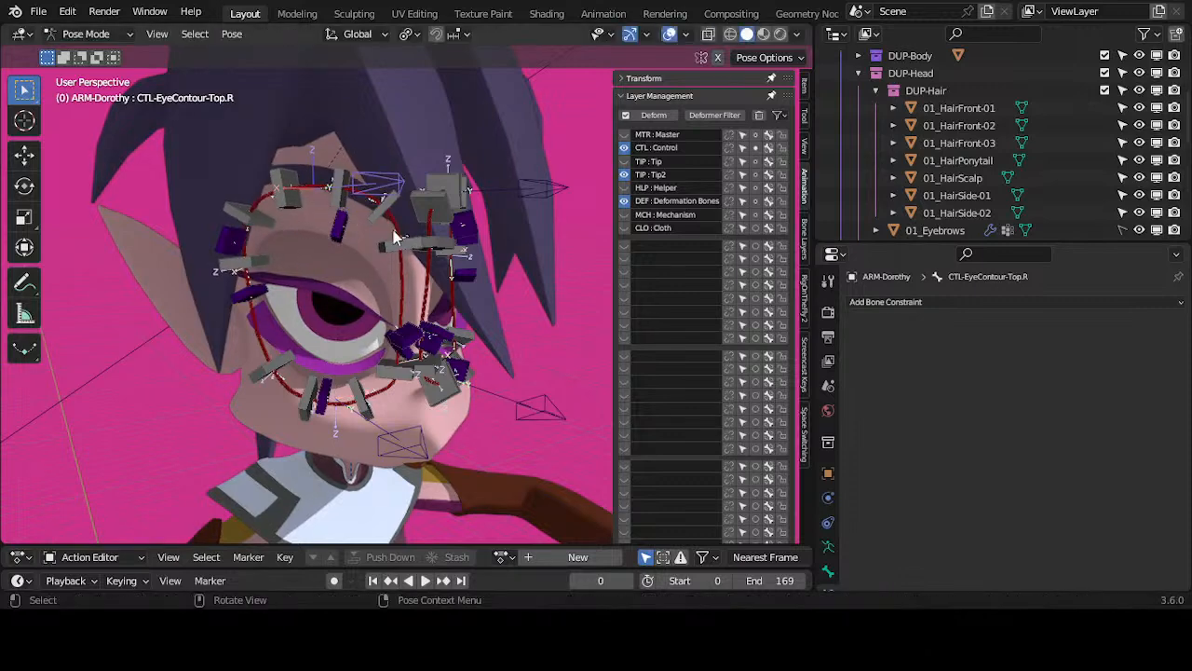
# Step: Select handler R.003 on the upper eye contour, and disable its Copy Transforms constraint
pyautogui.click(346, 212)
pyautogui.moveTo(346, 214); pyautogui.dragTo(353, 228, button='middle')
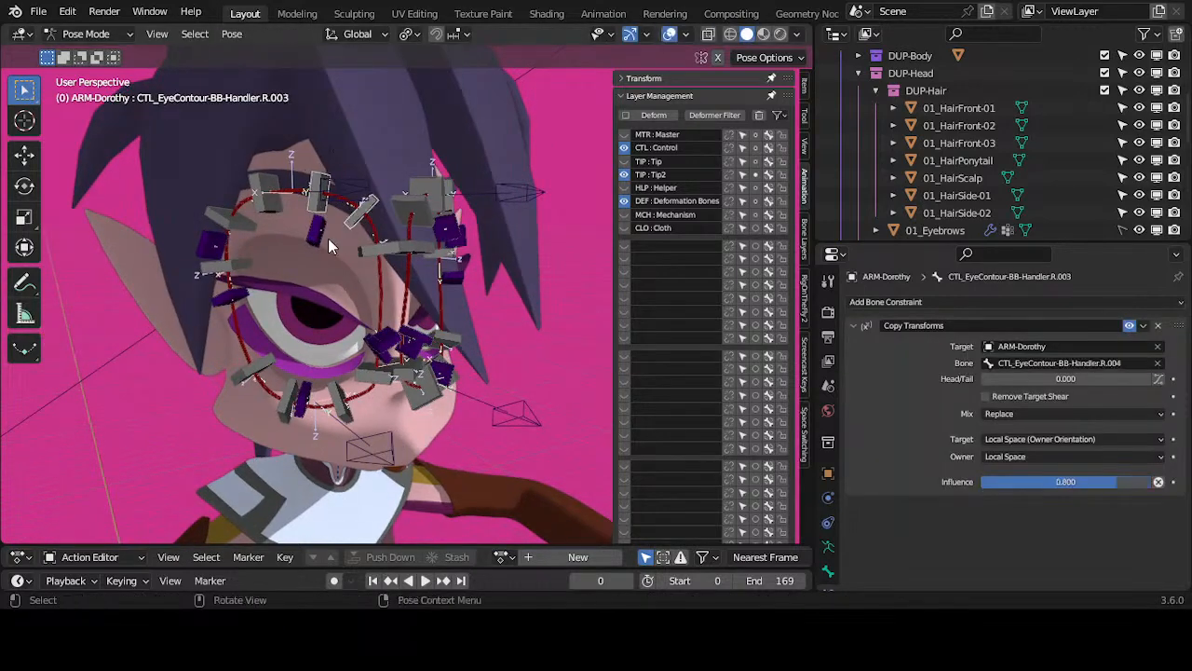
pyautogui.click(326, 222)
pyautogui.click(357, 219)
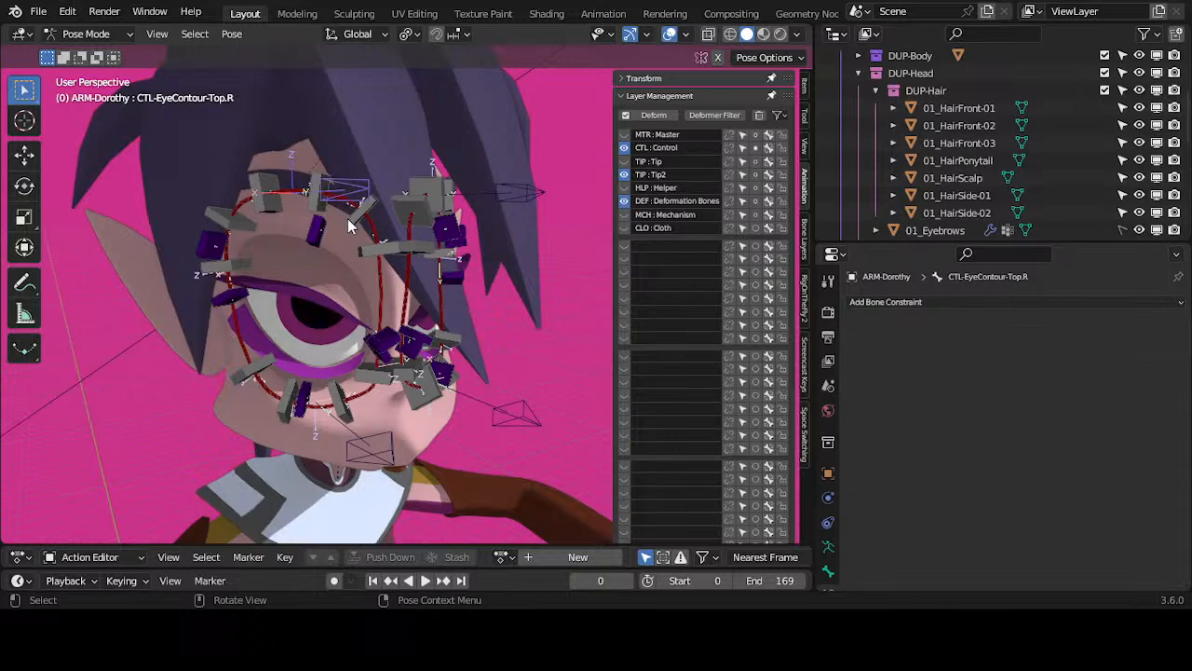
pyautogui.click(348, 218)
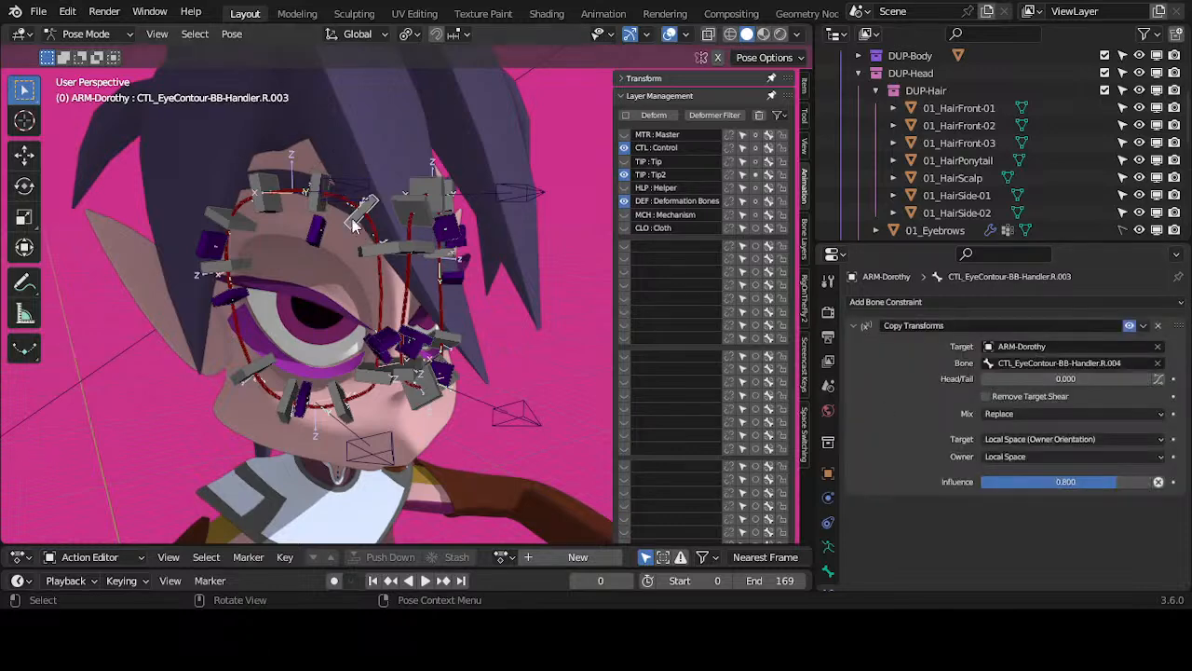
pyautogui.moveTo(522, 263); pyautogui.dragTo(300, 268, button='middle')
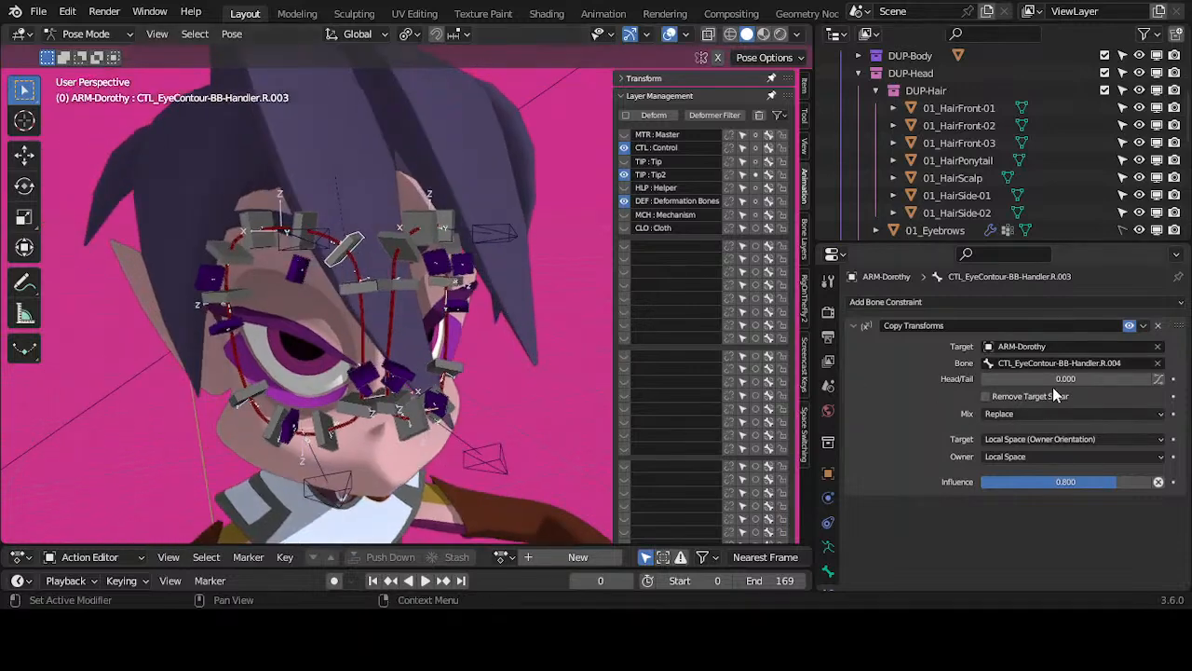
pyautogui.click(1129, 328)
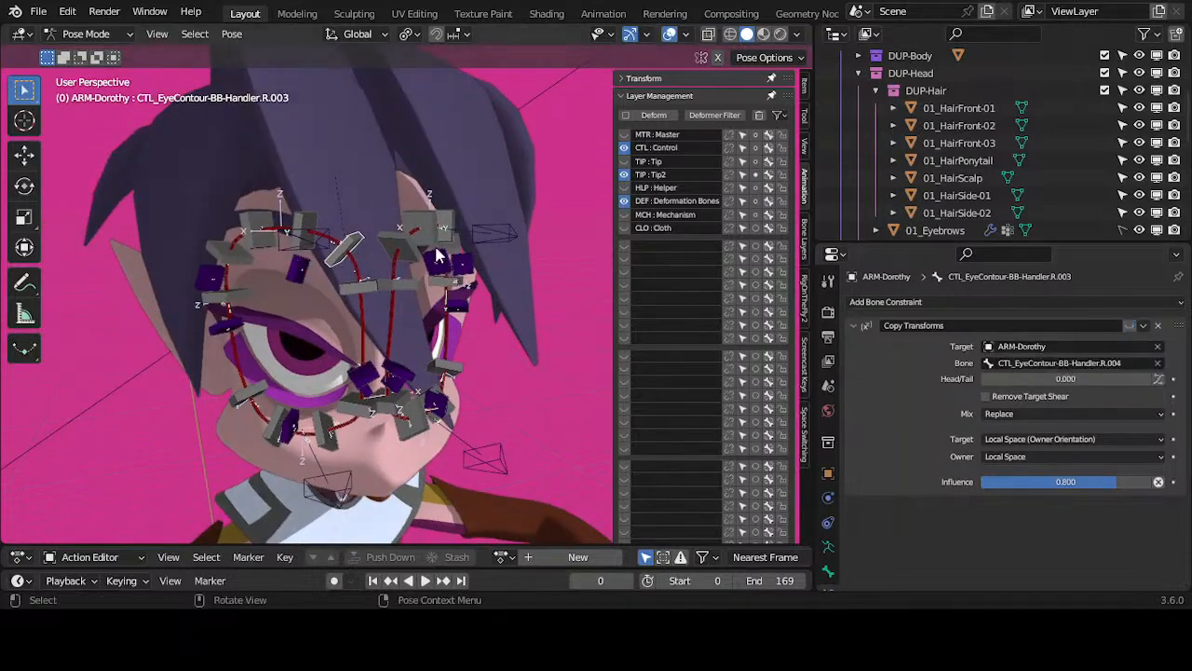
# Step: Disable the Copy Transforms constraint of upper handler R.004, and try moving CTL-EyeContour-Top.R
pyautogui.click(312, 226)
pyautogui.click(1130, 325)
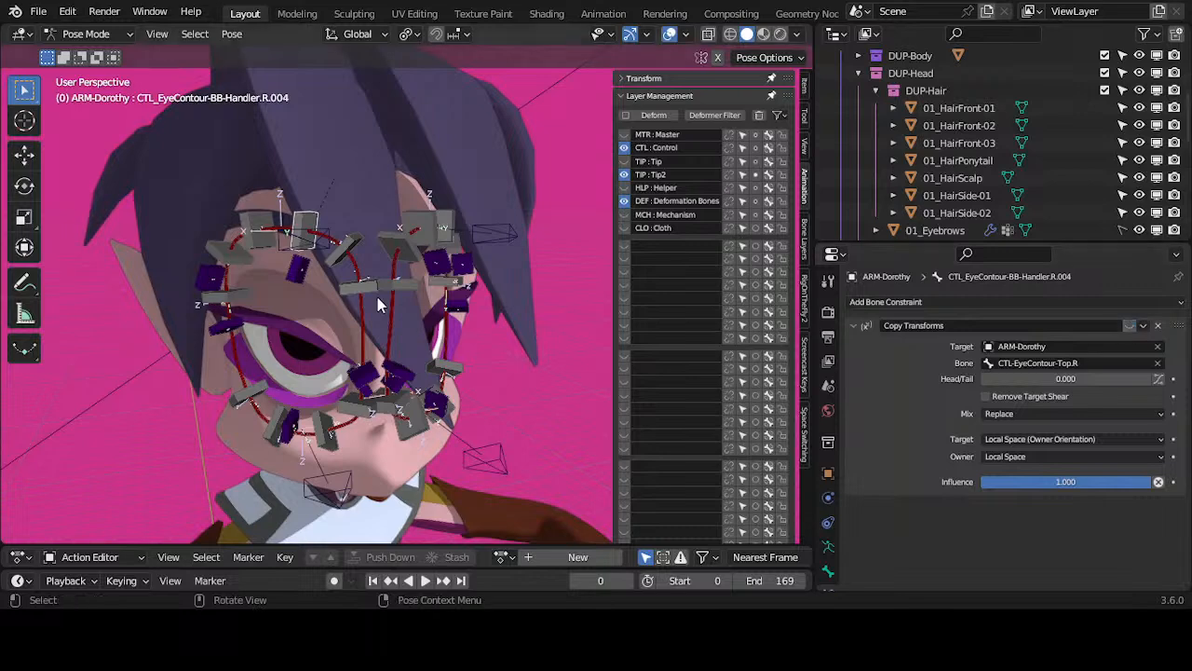
pyautogui.click(320, 235)
pyautogui.press('g')
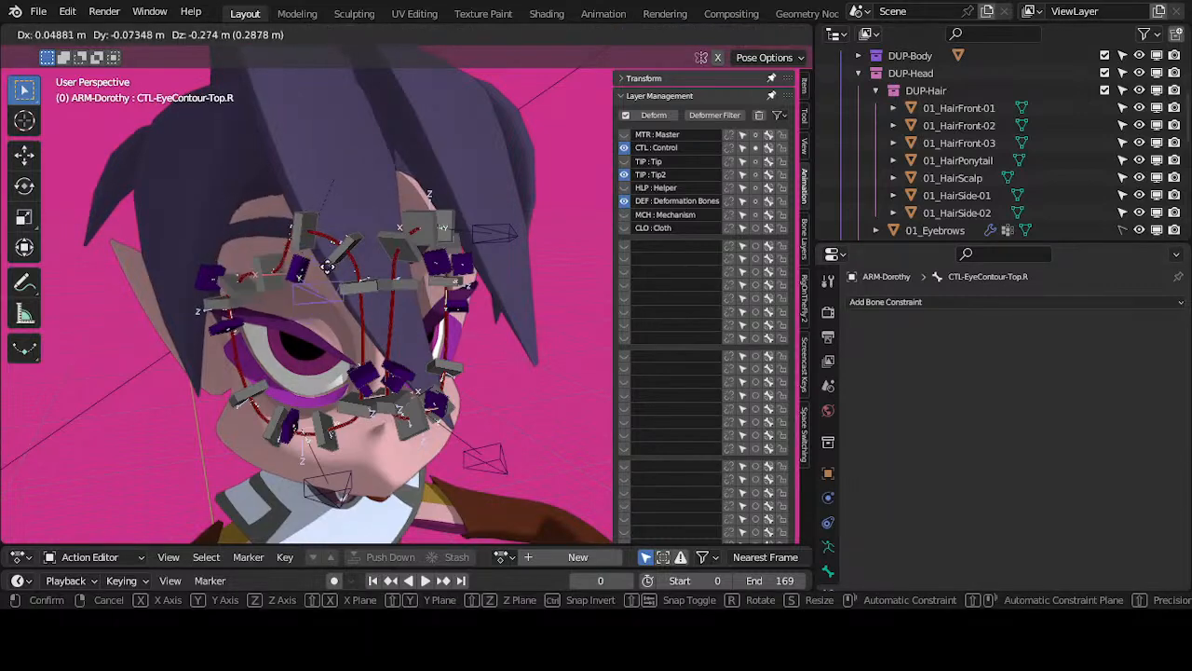
pyautogui.rightClick(446, 271)
# Step: Try moving CTL-EyeContour-Top.L on the opposite eye contour
pyautogui.moveTo(506, 254); pyautogui.dragTo(393, 226, button='middle')
pyautogui.click(389, 225)
pyautogui.press('g')
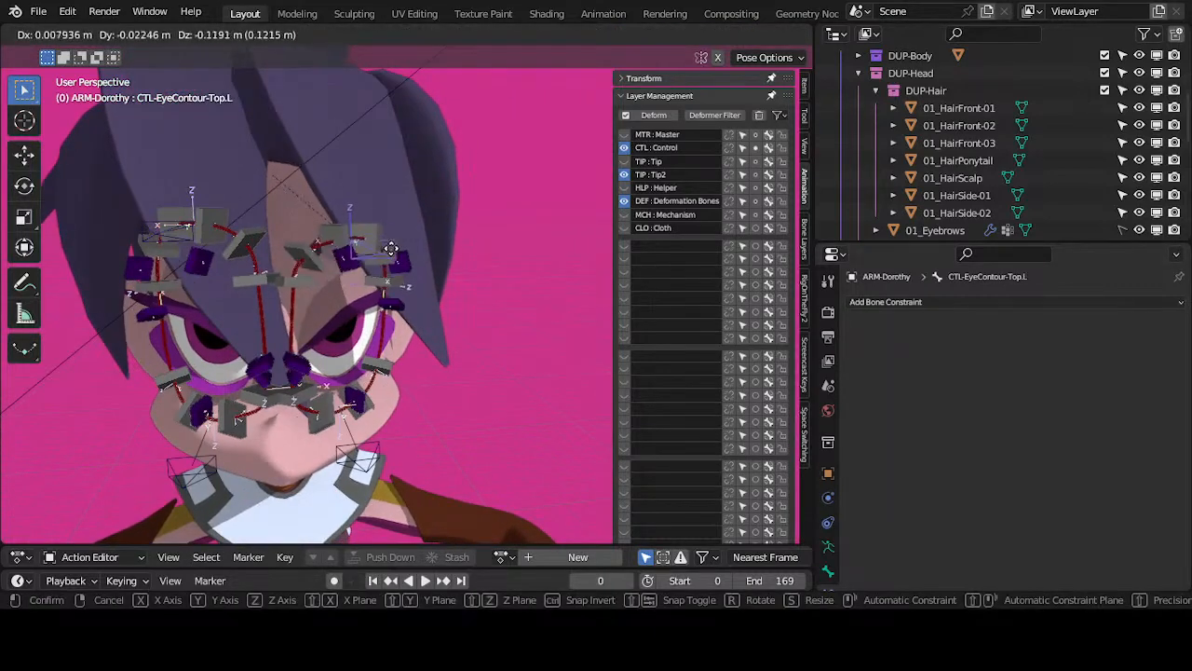
pyautogui.rightClick(382, 252)
# Step: Symmetrize upper eye-contour handlers R.003 and R.004 to the L side in Edit Mode, and return to Pose Mode
pyautogui.moveTo(328, 264); pyautogui.dragTo(345, 264, button='middle')
pyautogui.click(242, 215)
pyautogui.keyDown('shift'); pyautogui.click(269, 239); pyautogui.keyUp('shift')
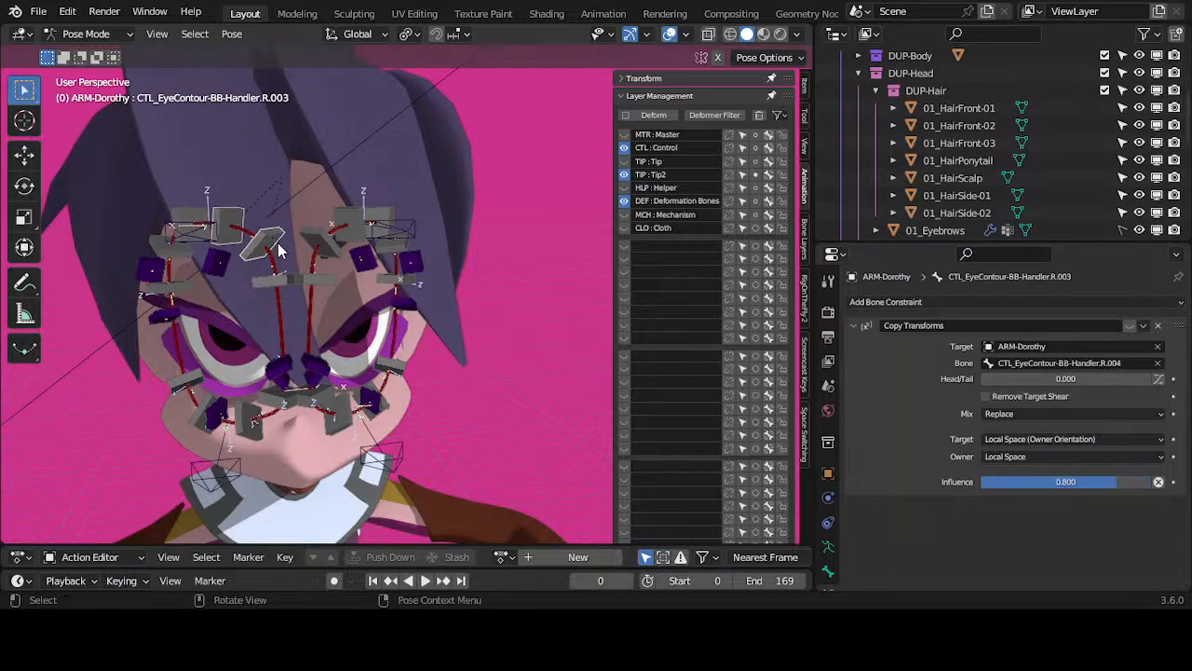
pyautogui.moveTo(277, 243); pyautogui.dragTo(319, 253, button='middle')
pyautogui.press('Tab')
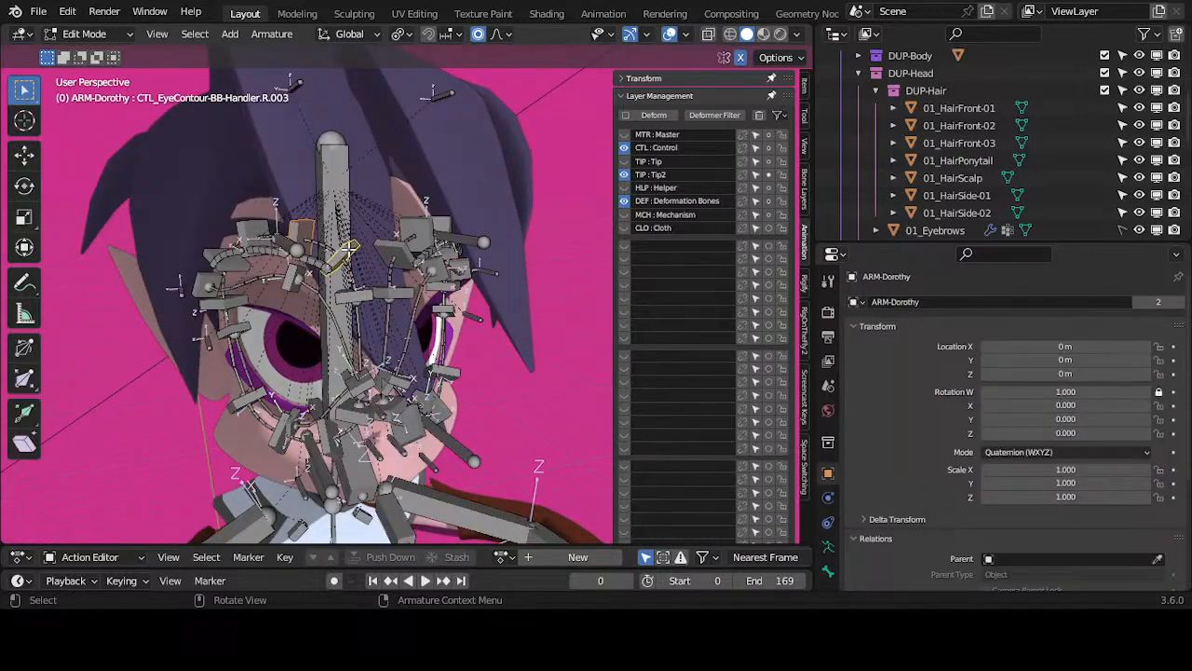
pyautogui.rightClick(349, 249)
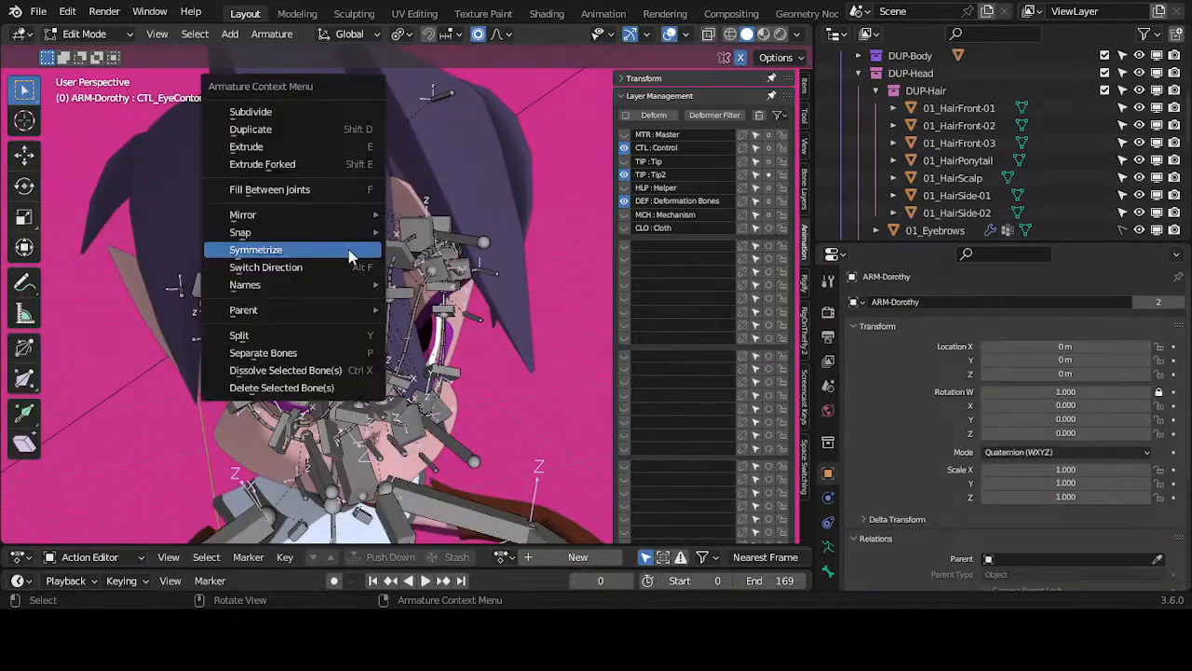
pyautogui.click(271, 34)
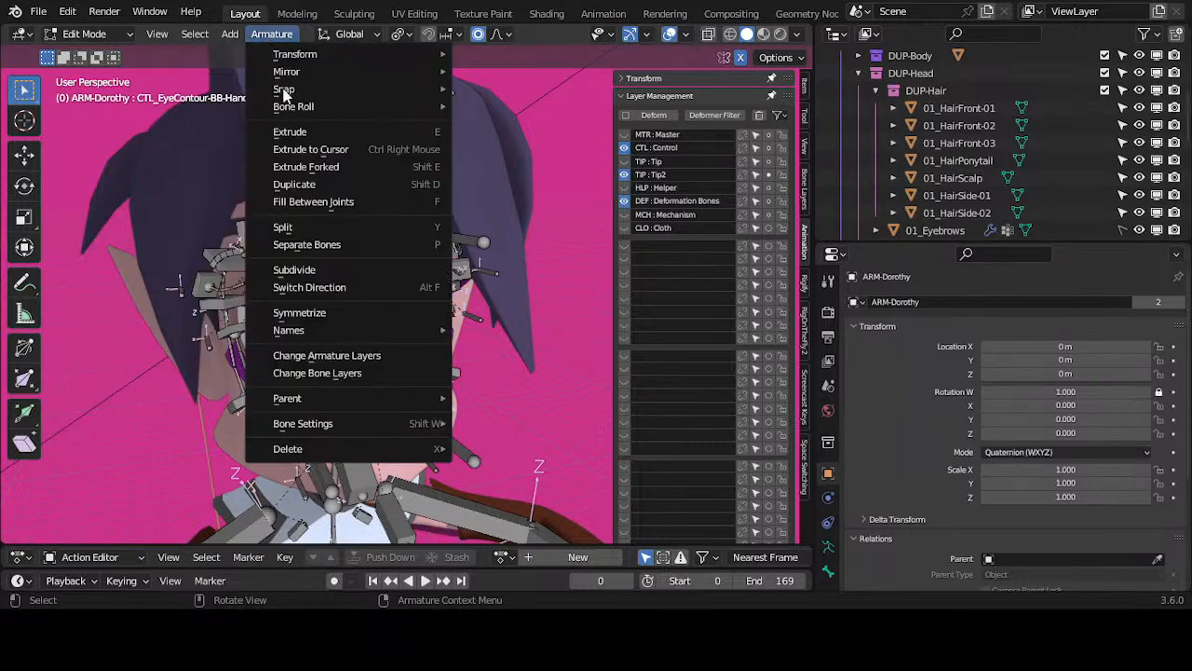
pyautogui.click(318, 311)
pyautogui.hotkey('ctrl', 'Tab')
pyautogui.click(369, 298)
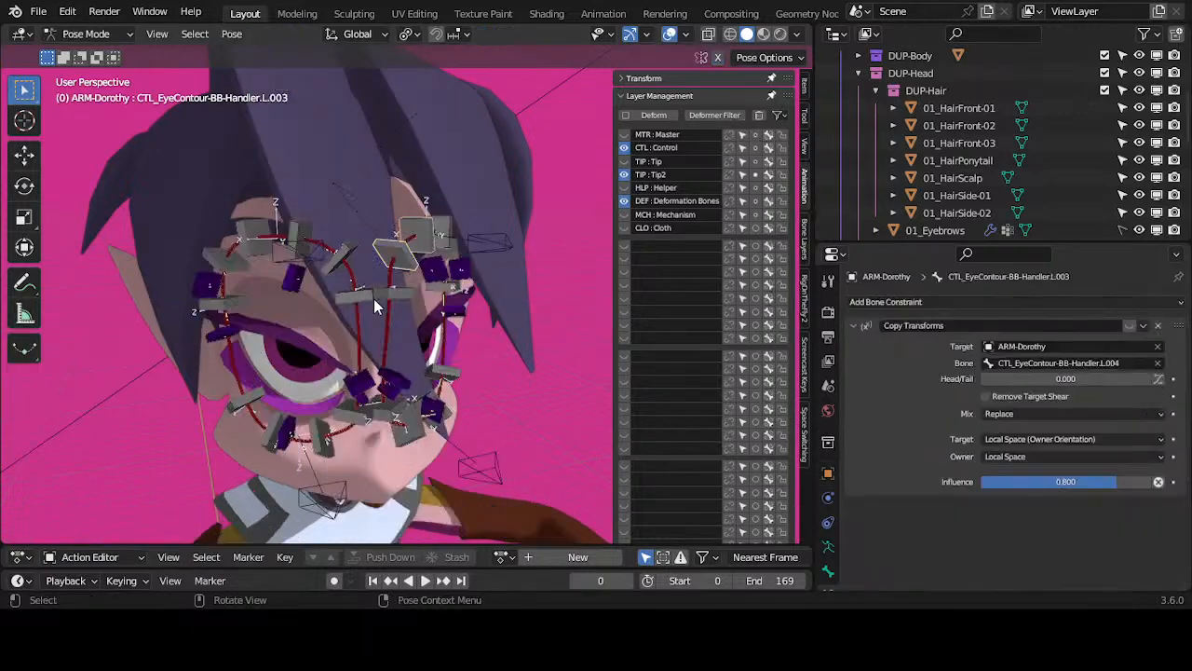
# Step: Try moving CTL-EyeContour-Top.L with the mirrored handlers L.003 and L.004
pyautogui.moveTo(419, 259); pyautogui.dragTo(386, 250, button='middle')
pyautogui.hotkey('alt', 'a')
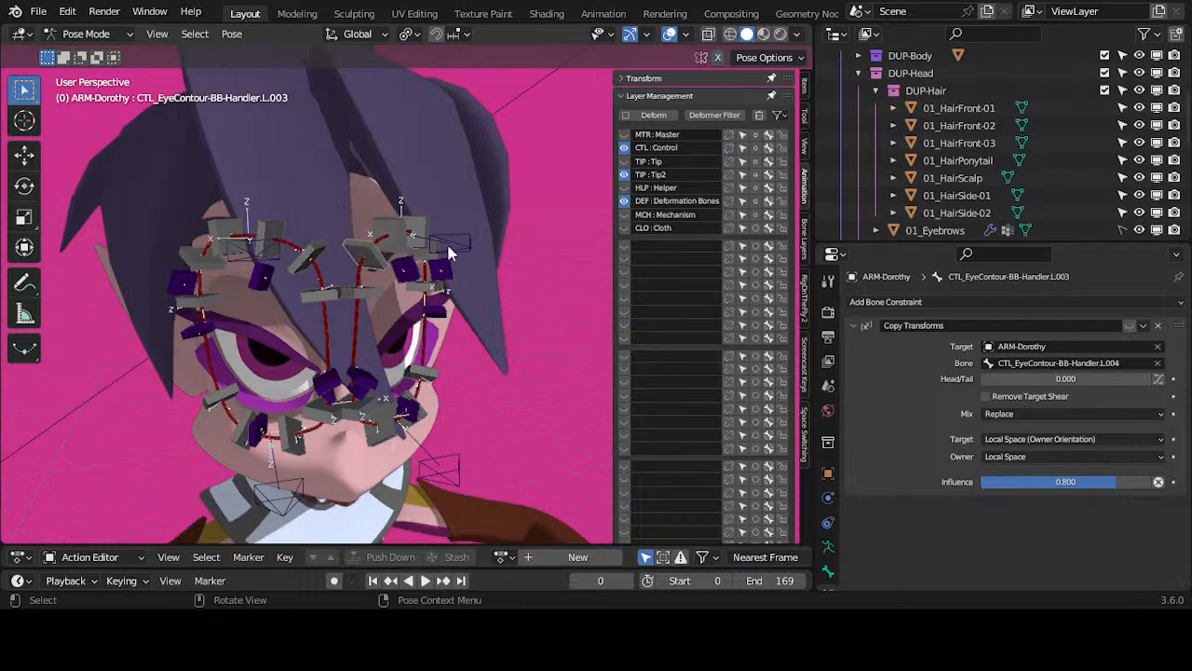
pyautogui.click(449, 248)
pyautogui.press('g')
pyautogui.rightClick(450, 259)
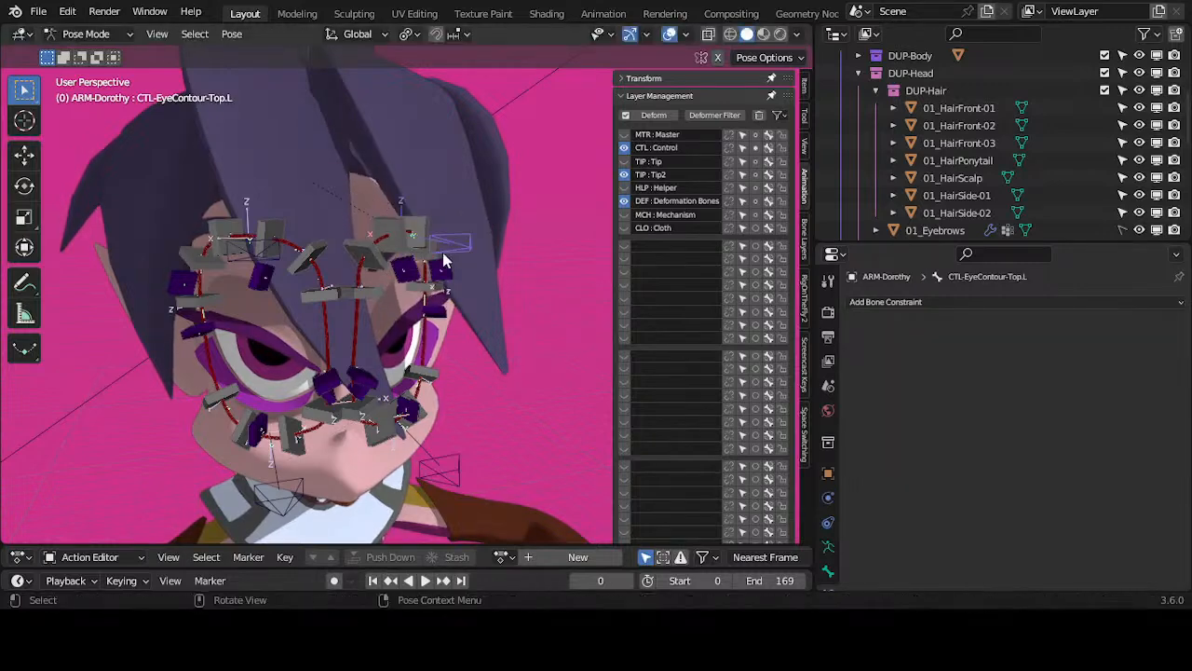
pyautogui.moveTo(448, 258); pyautogui.dragTo(363, 292, button='middle')
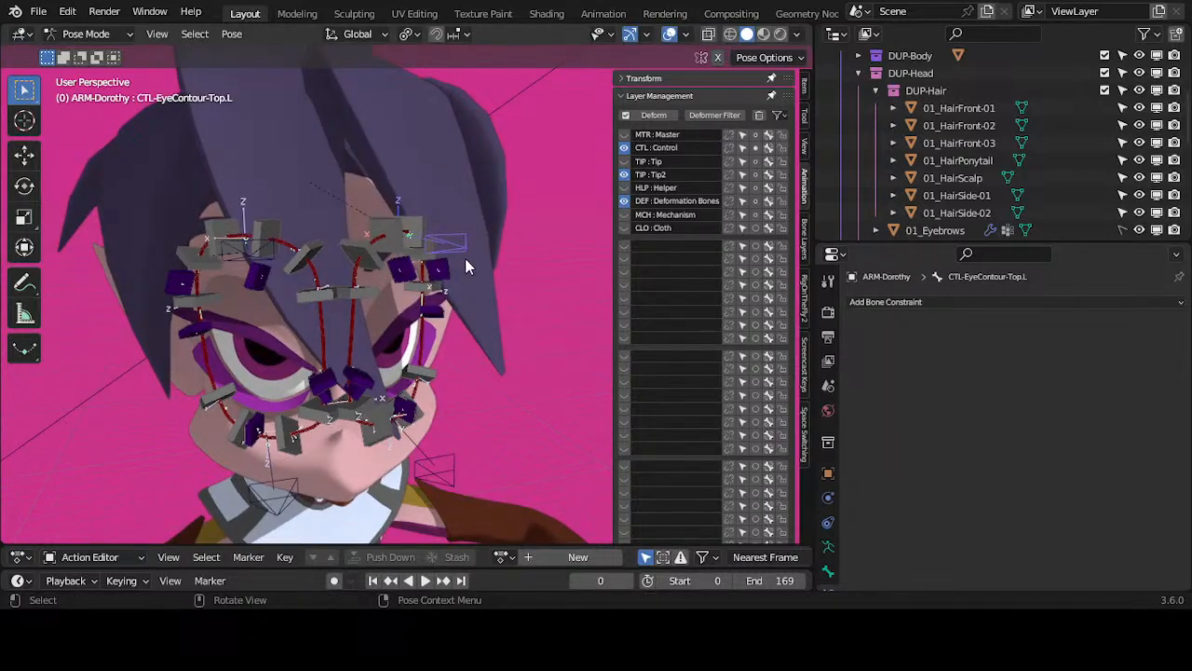
pyautogui.moveTo(372, 268); pyautogui.dragTo(293, 271, button='middle')
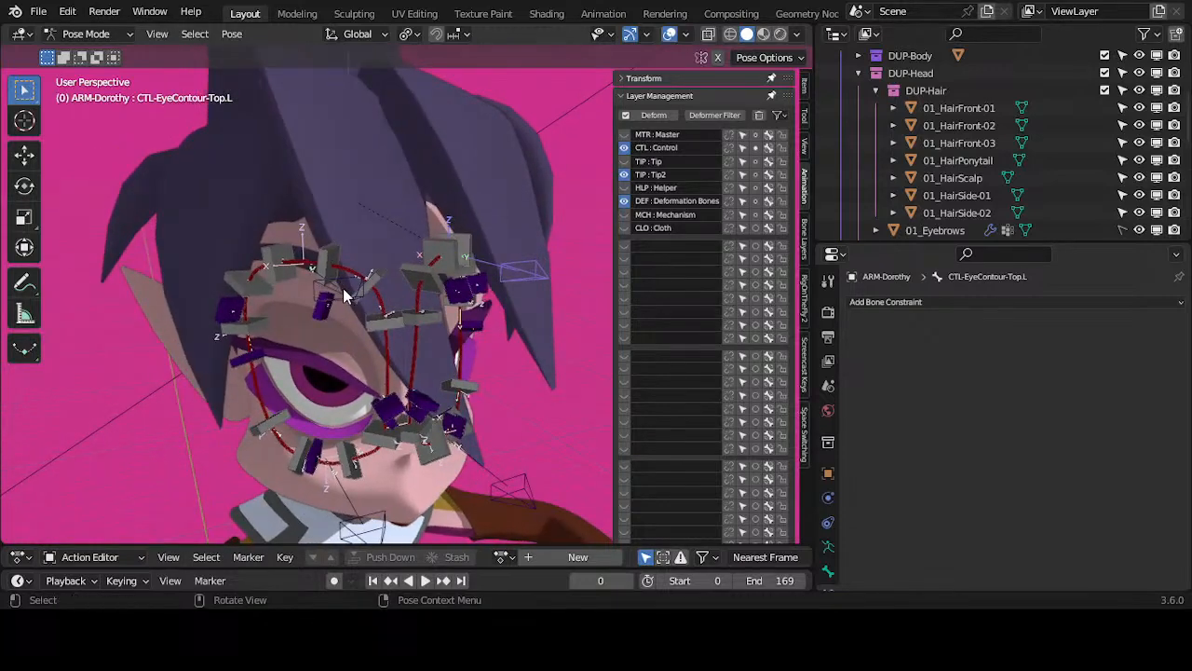
pyautogui.moveTo(341, 288)
pyautogui.mouseDown(button='middle')
pyautogui.moveTo(358, 287)
pyautogui.moveTo(335, 287)
pyautogui.mouseUp(button='middle')
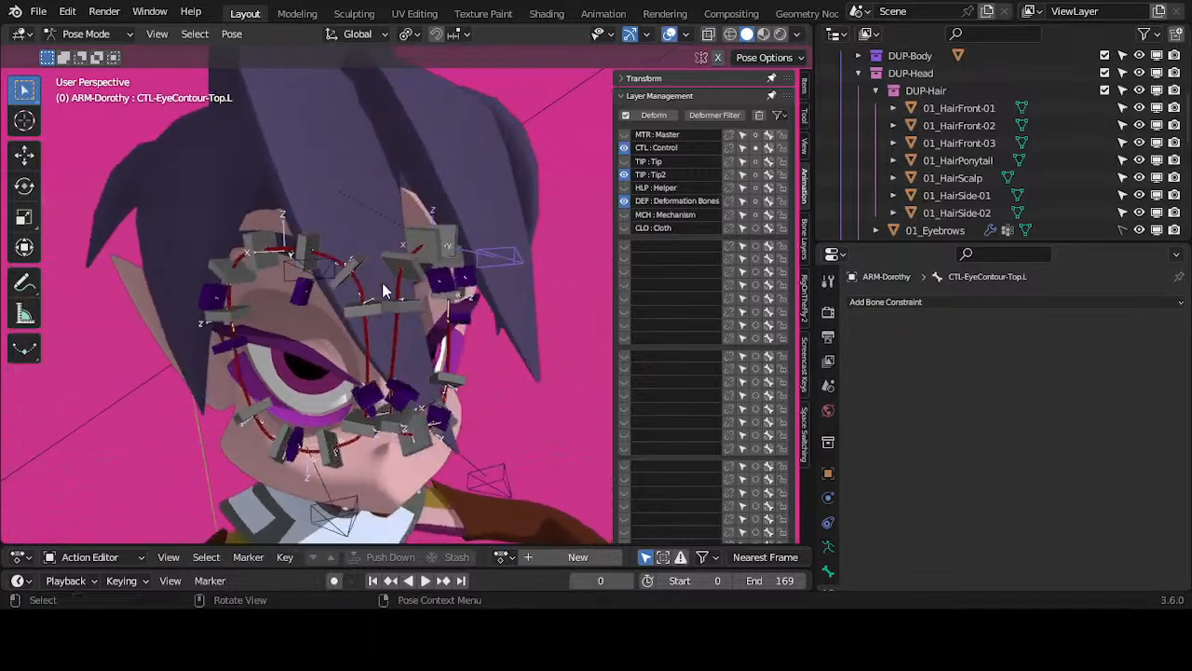
pyautogui.moveTo(407, 251); pyautogui.dragTo(389, 257, button='middle')
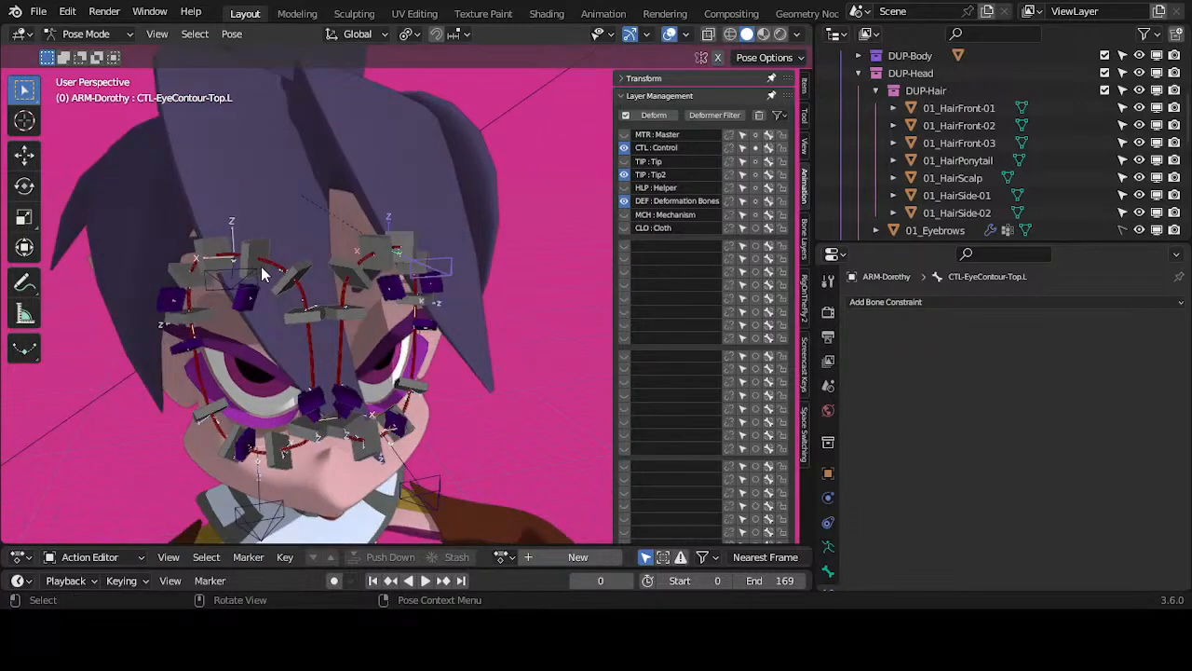
pyautogui.moveTo(259, 272); pyautogui.dragTo(317, 311, button='middle')
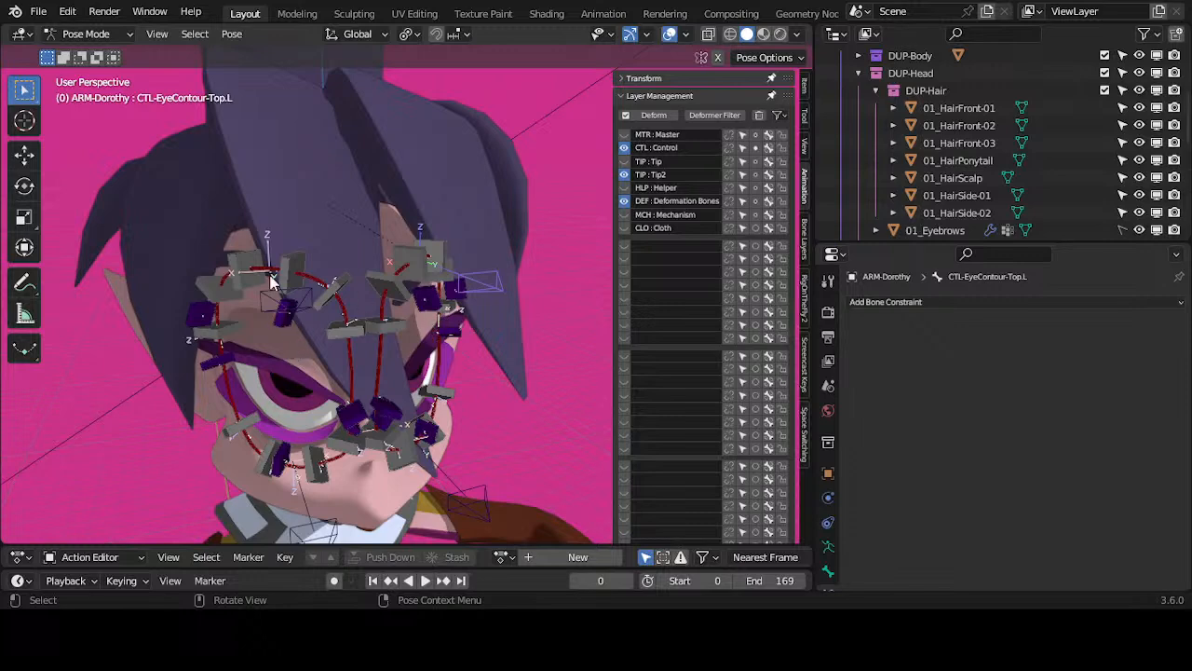
pyautogui.moveTo(437, 328); pyautogui.dragTo(348, 229, button='middle')
pyautogui.moveTo(364, 271); pyautogui.dragTo(347, 248, button='middle')
# Step: Check the Copy Transforms settings of upper handlers L.004 and L.005
pyautogui.click(354, 244)
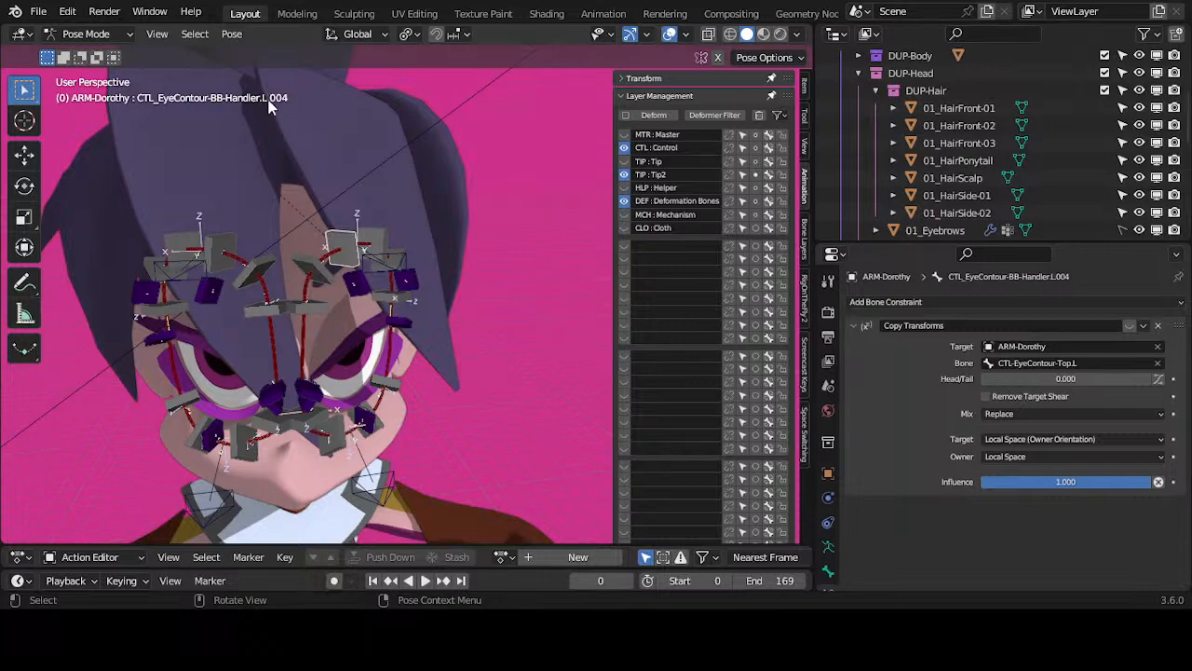
pyautogui.moveTo(248, 134); pyautogui.dragTo(335, 196, button='middle')
pyautogui.click(396, 240)
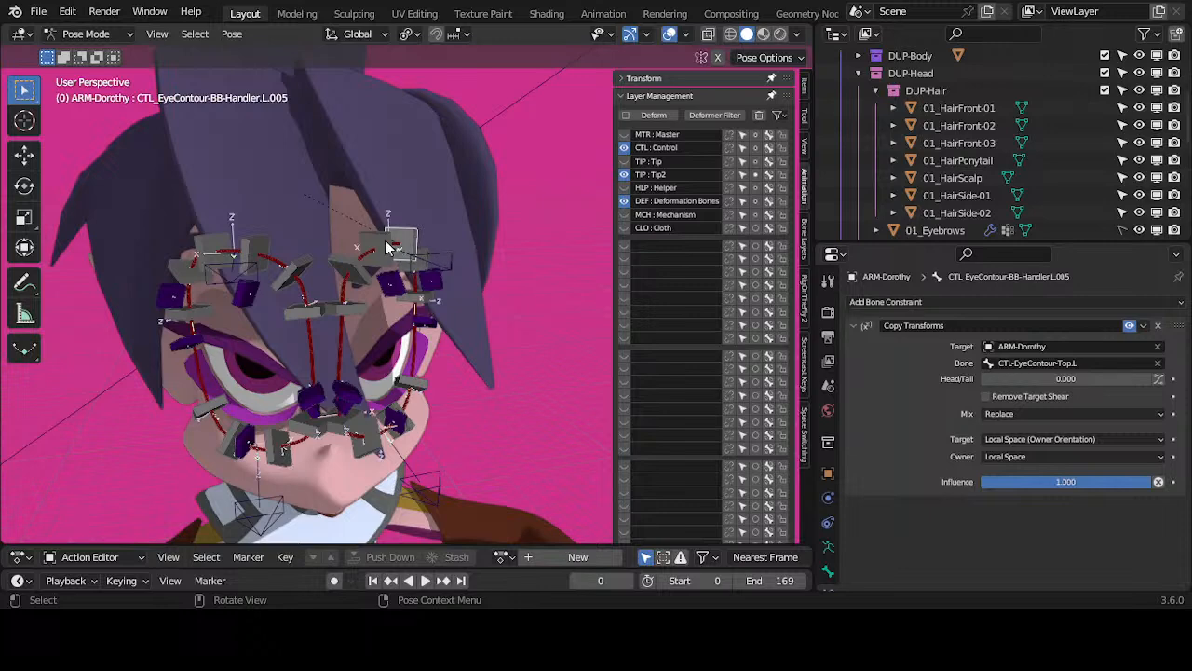
# Step: Select upper handlers L.004 and L.003 together, and enable their Copy Transforms constraints
pyautogui.click(377, 238)
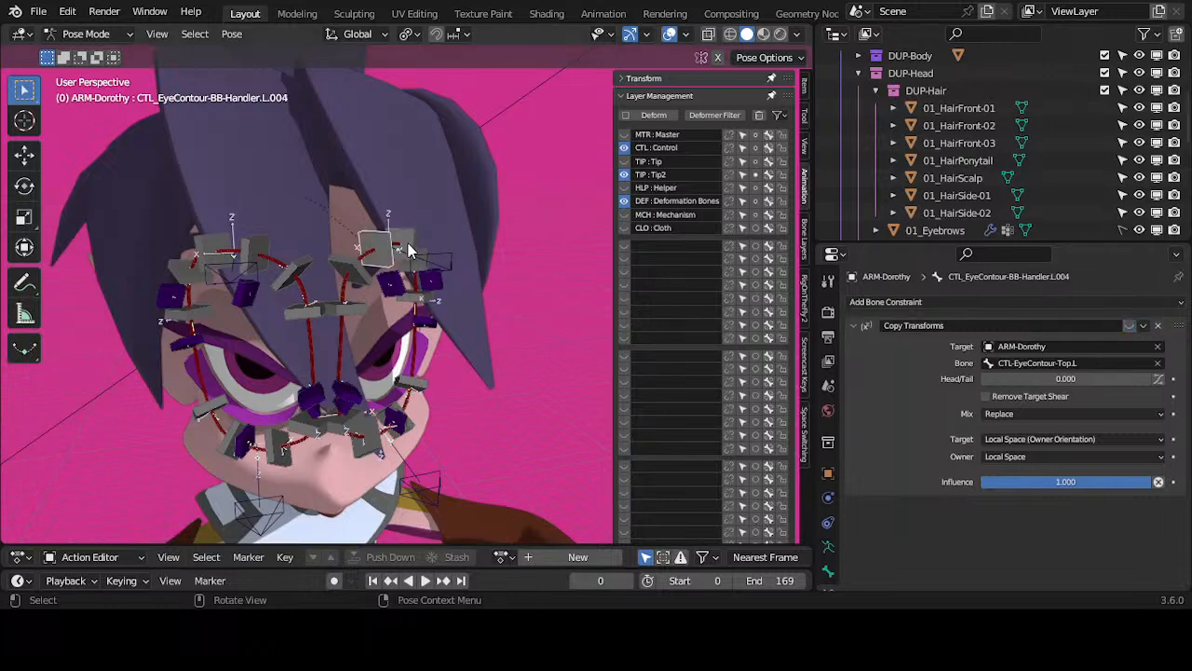
pyautogui.moveTo(377, 239); pyautogui.dragTo(308, 274, button='middle')
pyautogui.click(308, 275)
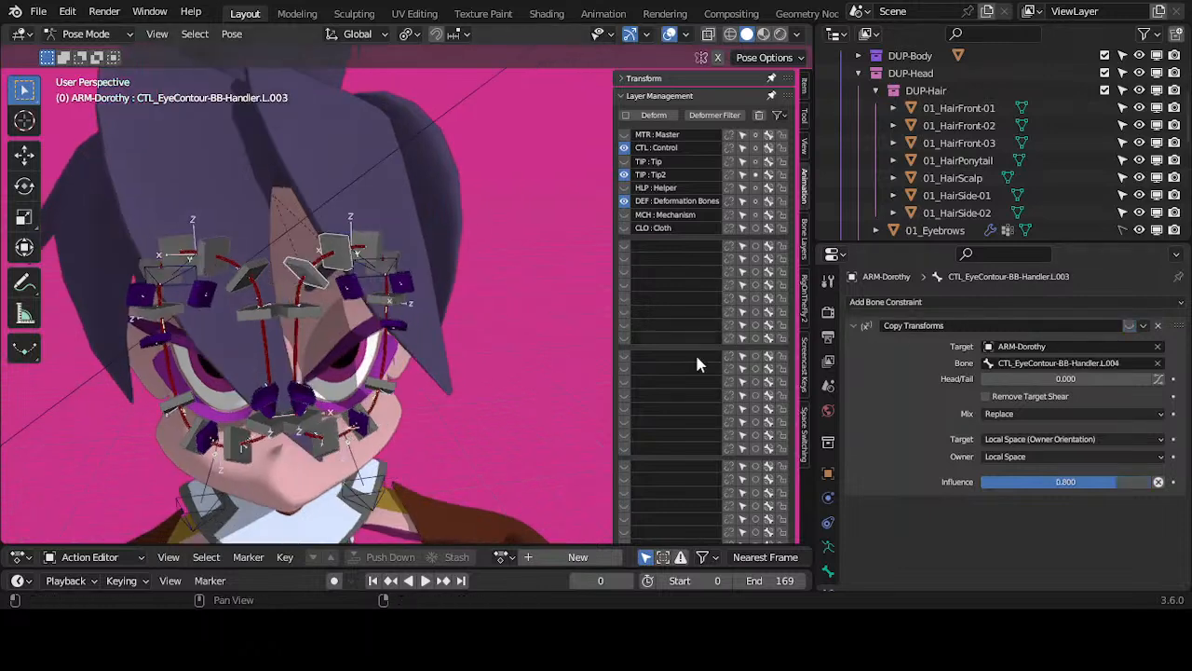
pyautogui.click(1130, 326)
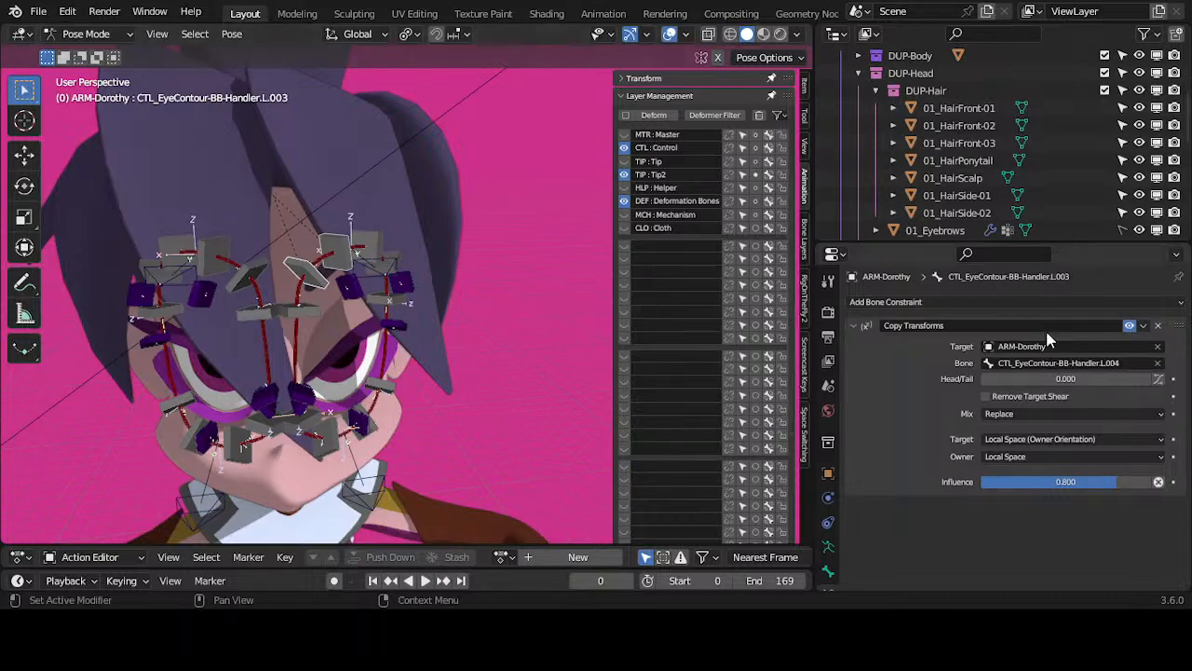
# Step: Symmetrize handlers L.003 and L.004 to the R side in Edit Mode, and return to Pose Mode
pyautogui.press('Tab')
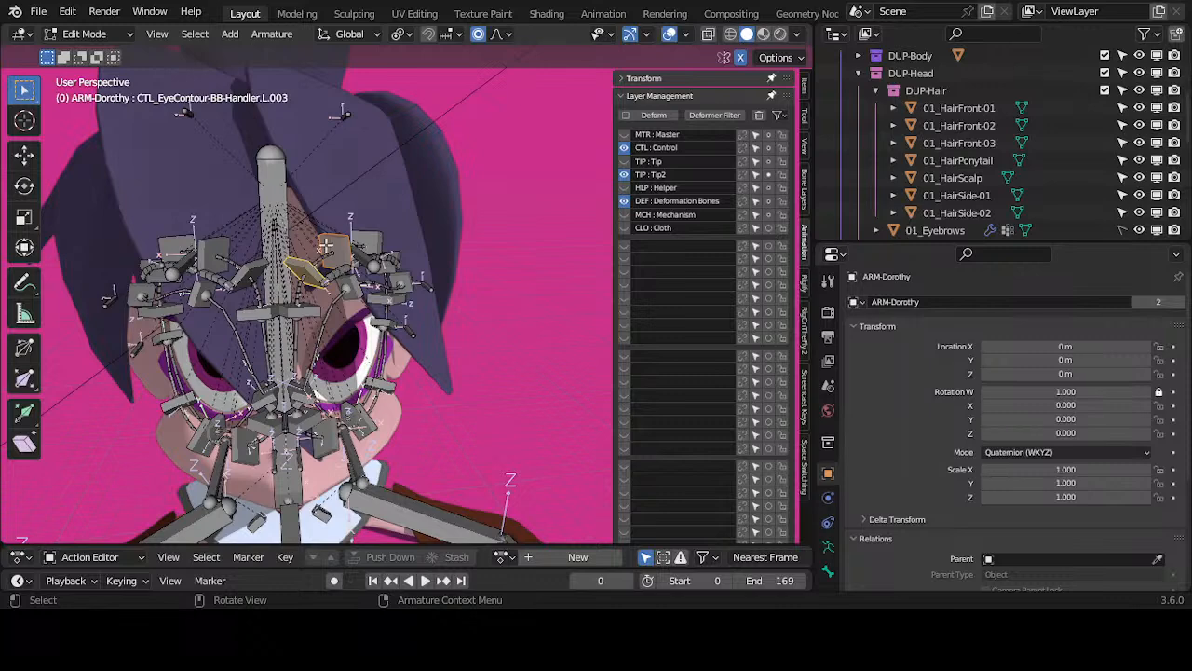
pyautogui.rightClick(330, 242)
pyautogui.click(332, 242)
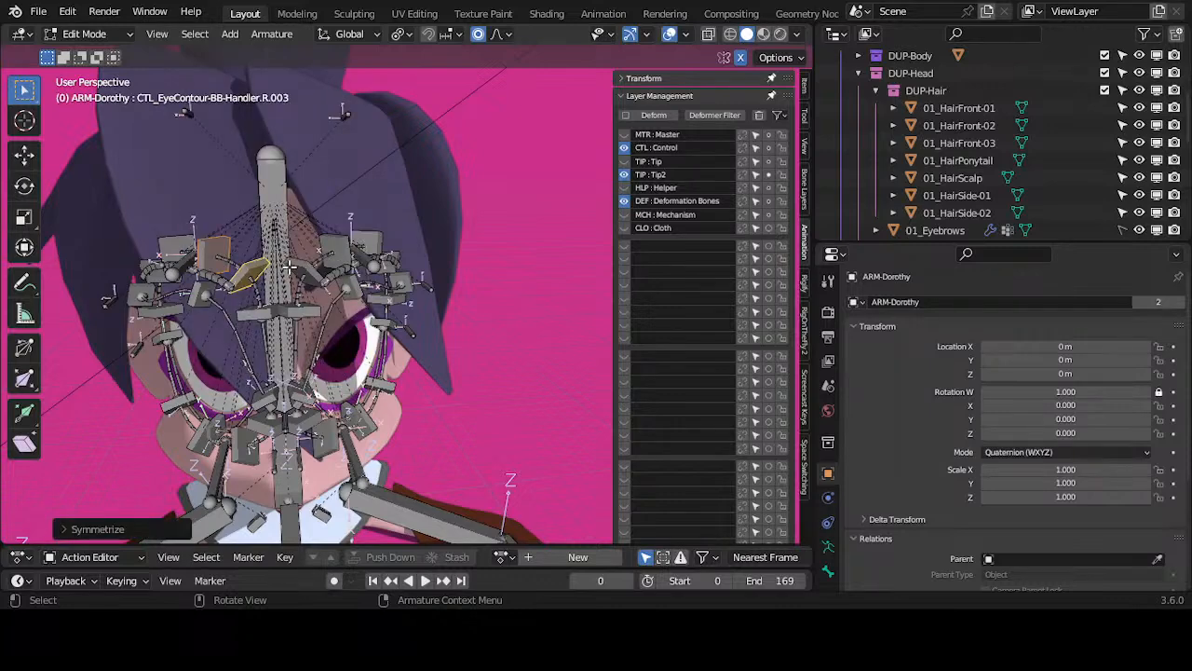
pyautogui.hotkey('ctrl', 'Tab')
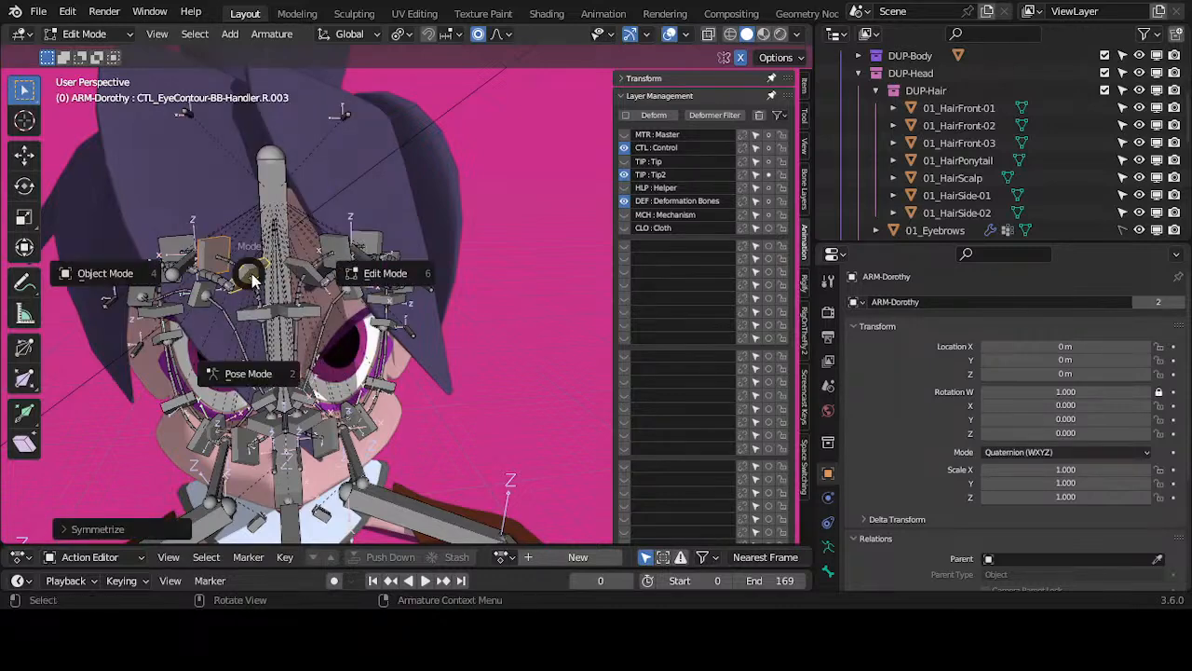
pyautogui.click(265, 308)
# Step: Try moving the top eye-contour controls CTL-EyeContour-Top.L and CTL-EyeContour-Top.R
pyautogui.click(317, 278)
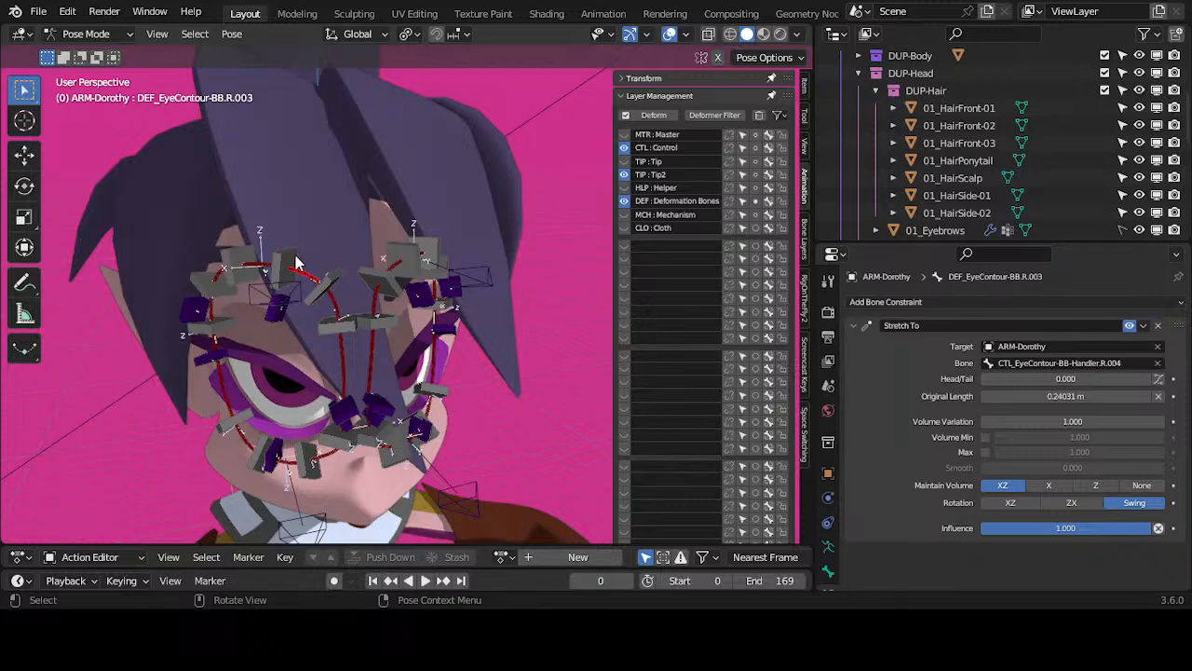
pyautogui.click(294, 258)
pyautogui.click(337, 277)
pyautogui.click(473, 273)
pyautogui.press('g')
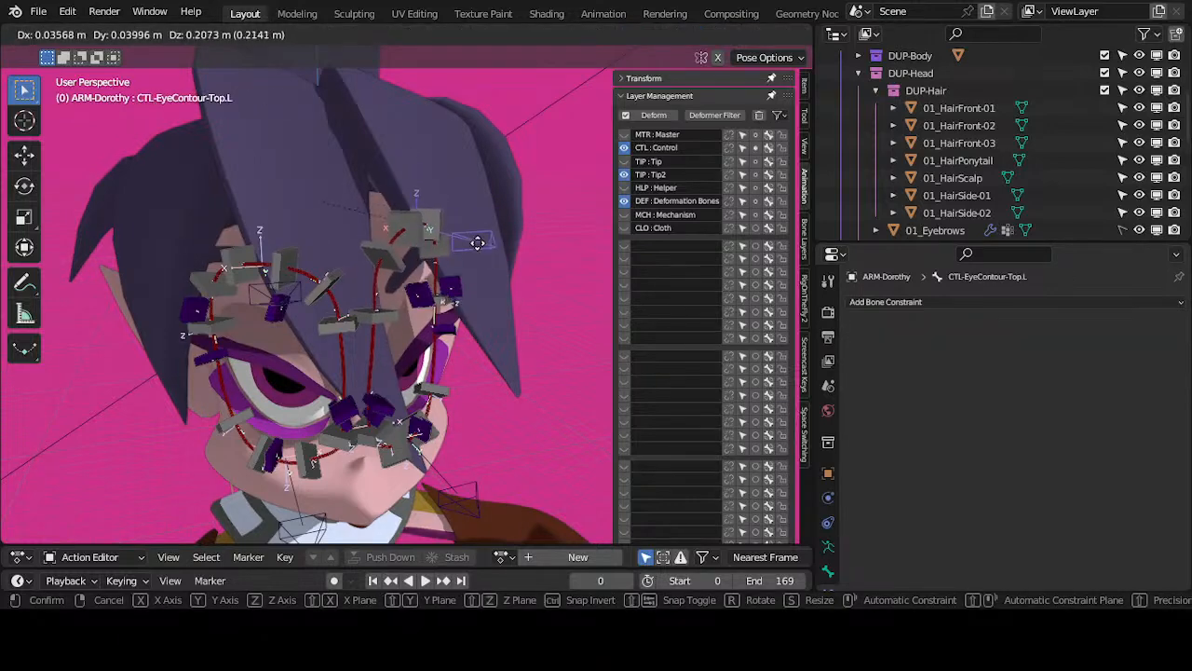
pyautogui.rightClick(476, 241)
pyautogui.click(261, 303)
pyautogui.press('g')
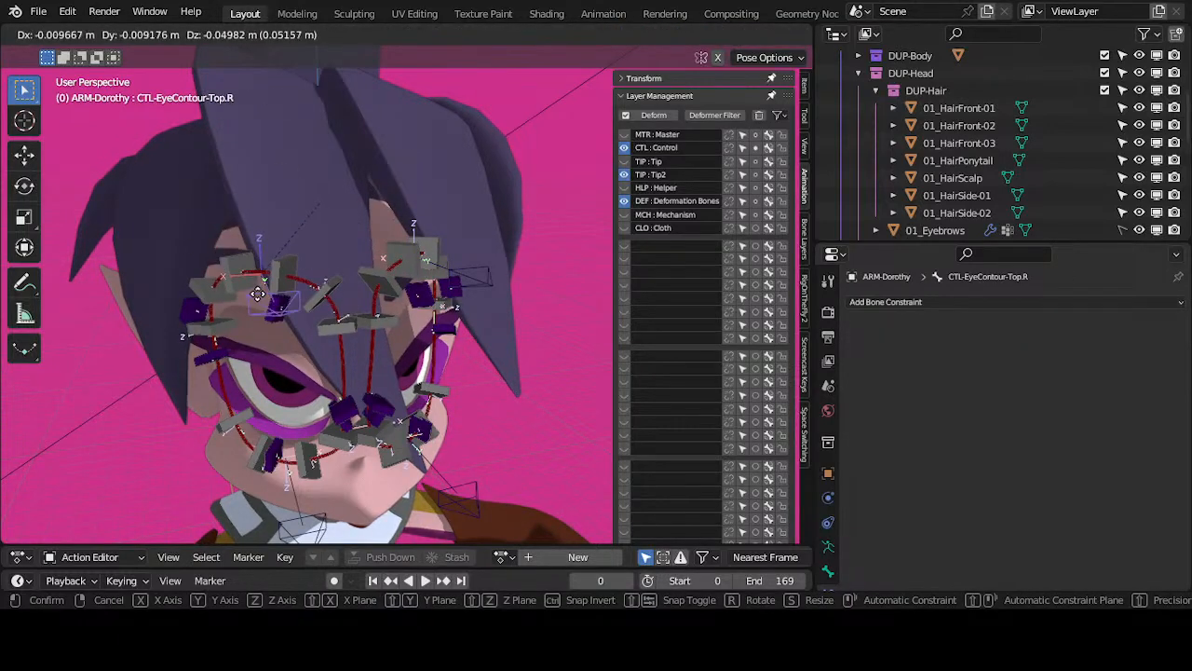
pyautogui.rightClick(258, 300)
# Step: Select upper handler R.005 and check the target bone of its Copy Transforms constraint
pyautogui.moveTo(258, 300); pyautogui.dragTo(284, 313, button='middle')
pyautogui.moveTo(429, 440); pyautogui.dragTo(465, 310, button='middle')
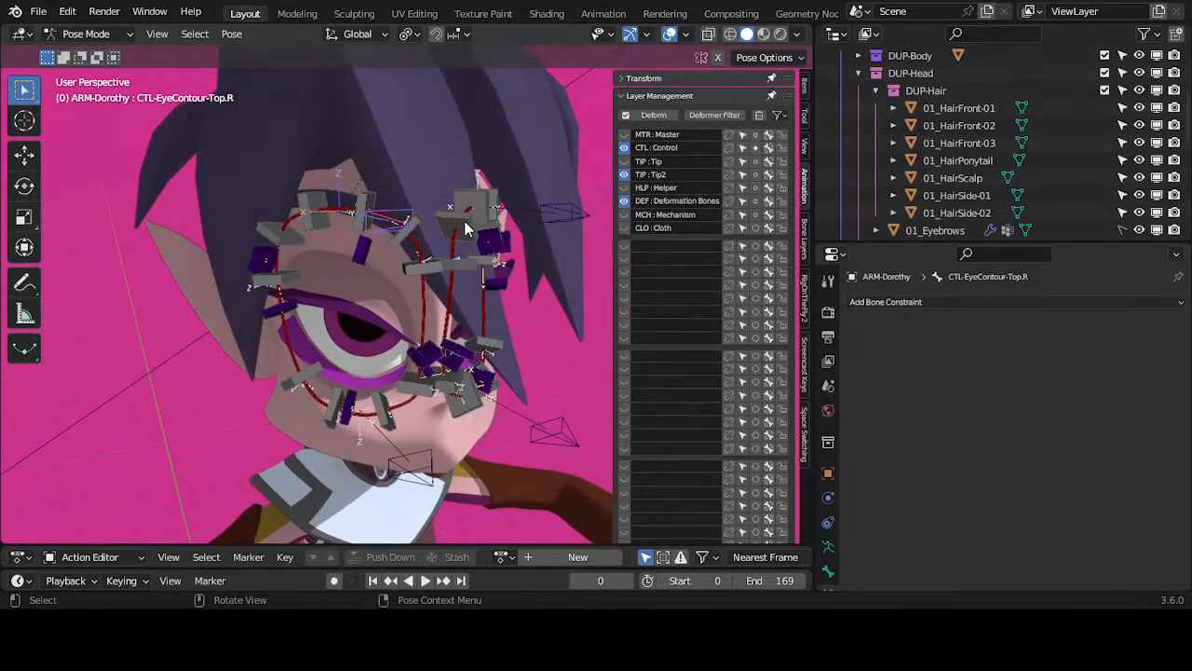
pyautogui.moveTo(369, 198); pyautogui.dragTo(357, 170, button='middle')
pyautogui.press('Tab')
pyautogui.press('Tab')
pyautogui.click(358, 174)
pyautogui.click(316, 190)
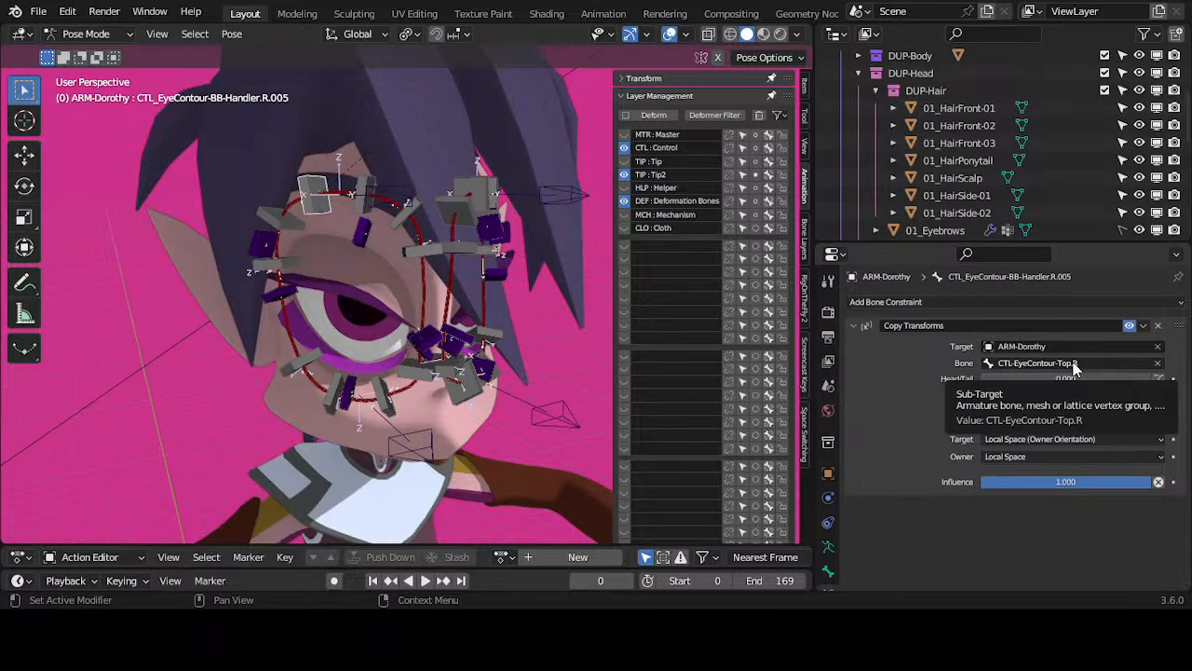
# Step: Compare the Copy Transforms target bone of handler L.005 with that of its counterpart R.005
pyautogui.moveTo(403, 222); pyautogui.dragTo(374, 240, button='middle')
pyautogui.moveTo(447, 284); pyautogui.dragTo(334, 227, button='middle')
pyautogui.click(308, 232)
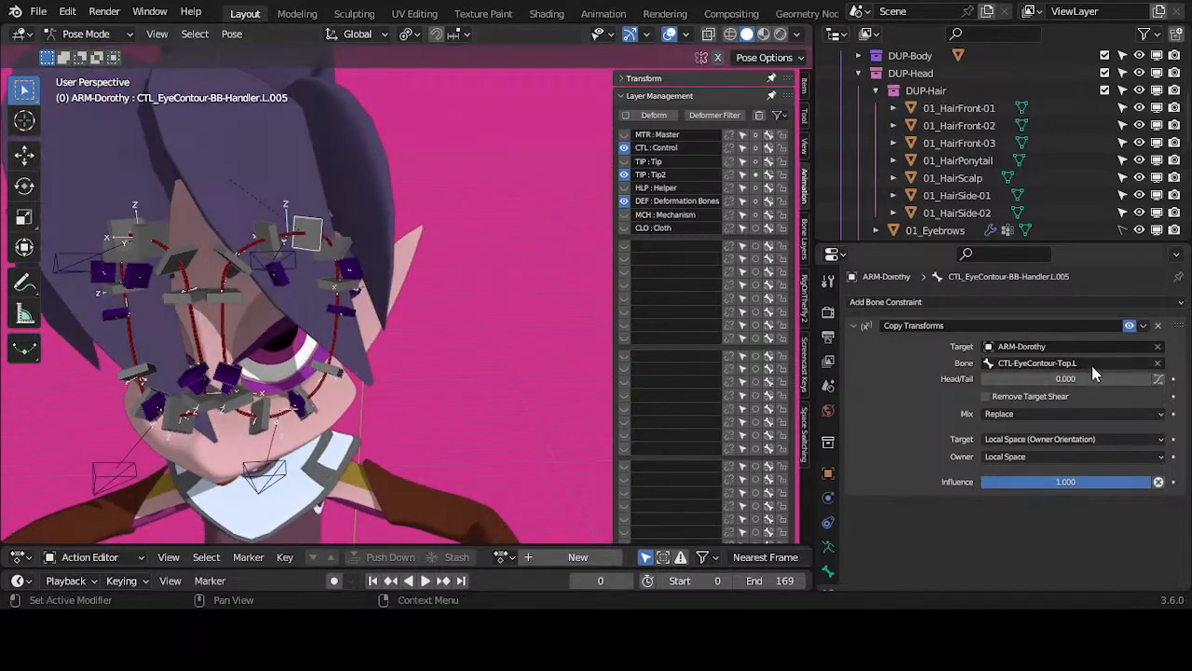
pyautogui.moveTo(481, 349); pyautogui.dragTo(340, 252, button='middle')
pyautogui.click(314, 193)
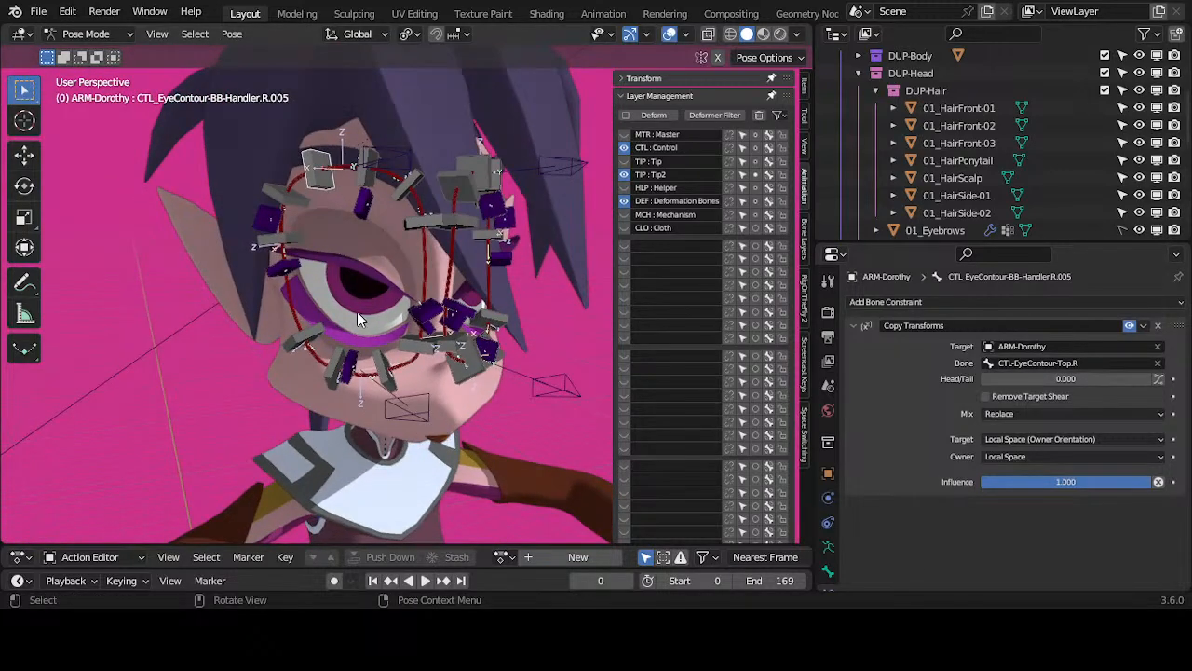
# Step: Shift CTL-EyeContour-Bot.R and rotate it slightly, and try moving it upward
pyautogui.click(414, 400)
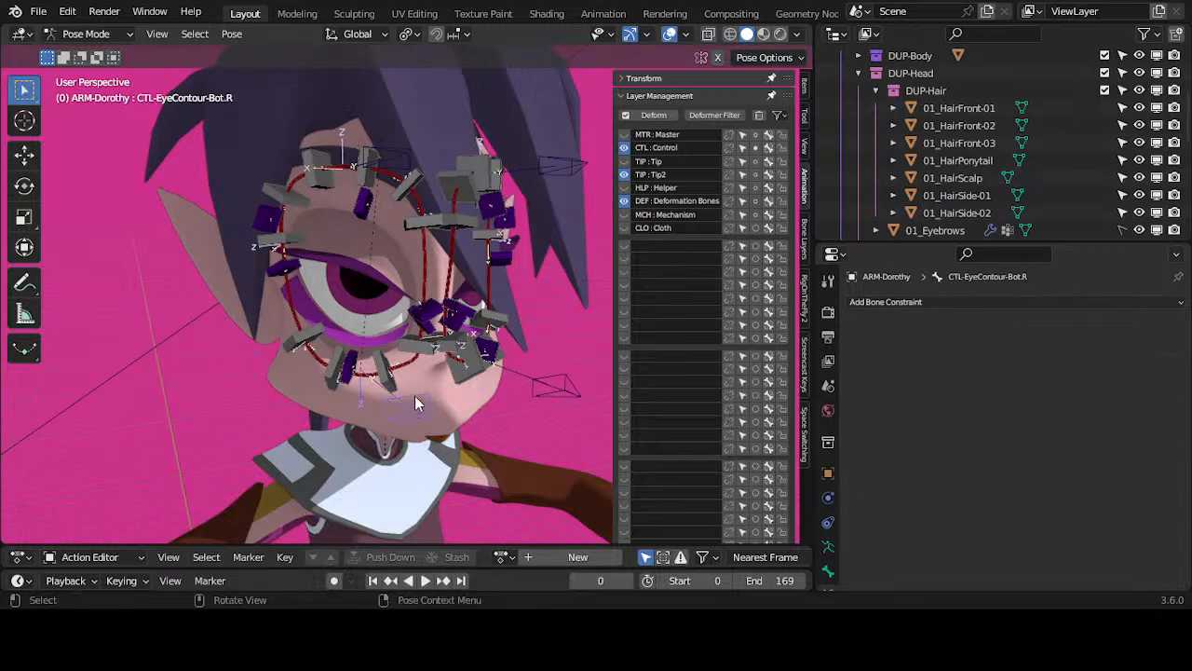
pyautogui.press('g')
pyautogui.click(442, 398)
pyautogui.press('r')
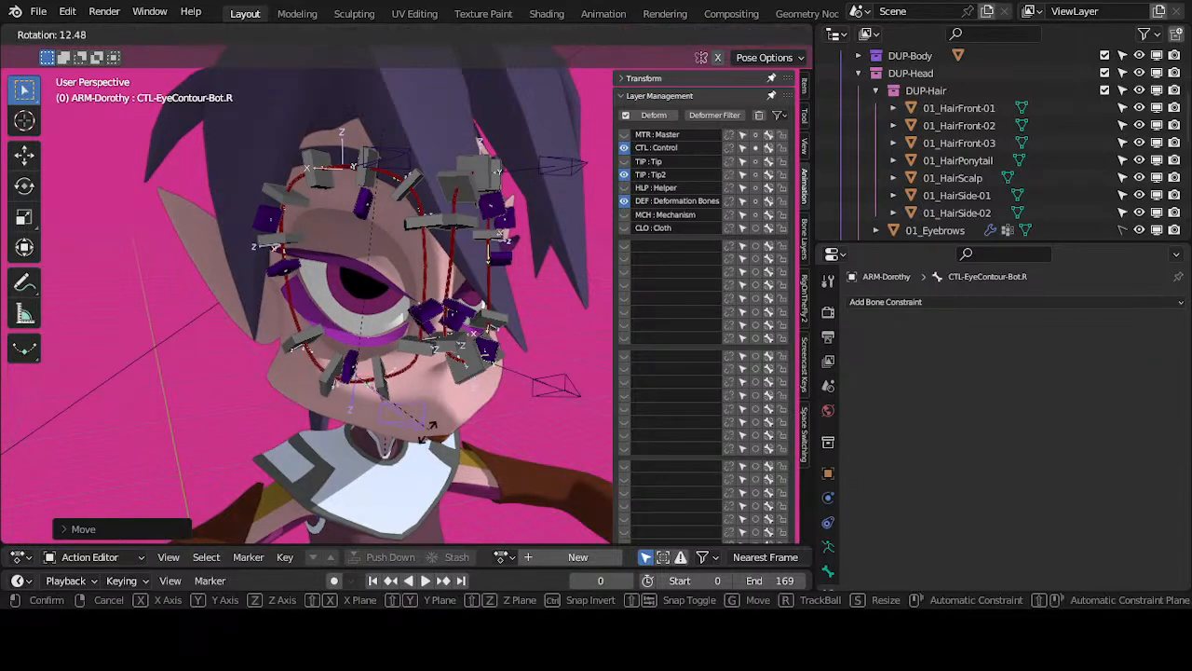
pyautogui.click(434, 412)
pyautogui.press('g')
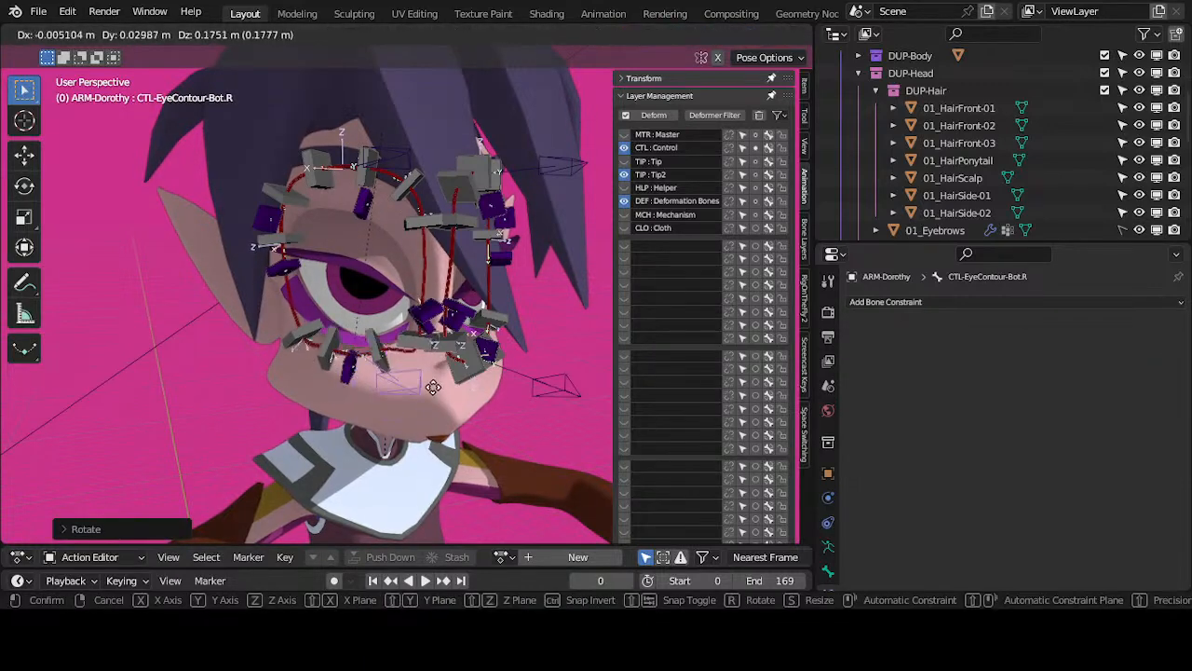
pyautogui.rightClick(437, 400)
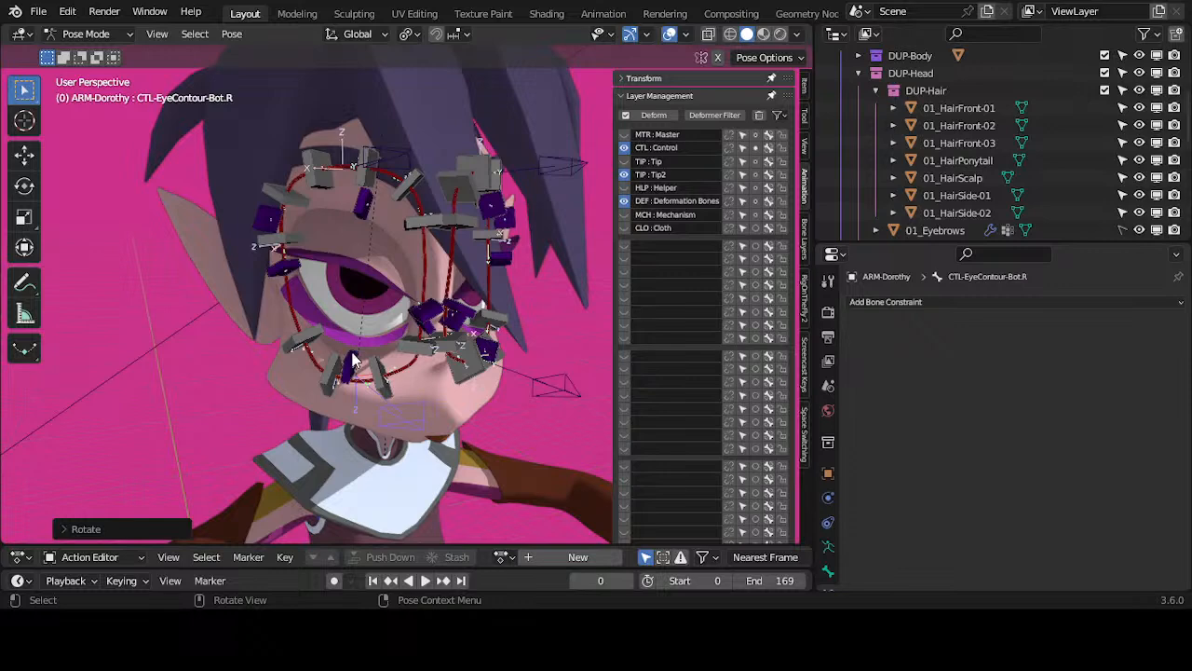
# Step: Move the lower eyelid handler CTL_Eyelid-BOT-BB-Handler.R.002 upward over the eye and adjust its position
pyautogui.click(362, 365)
pyautogui.moveTo(362, 355); pyautogui.dragTo(381, 318, button='middle')
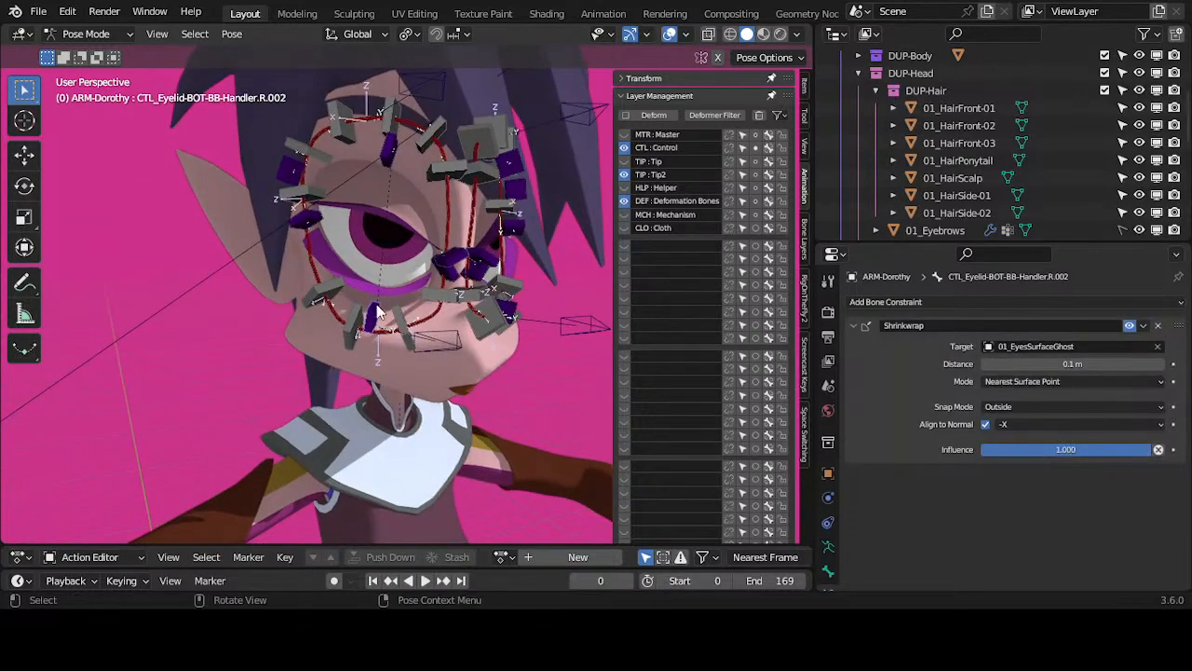
pyautogui.press('g')
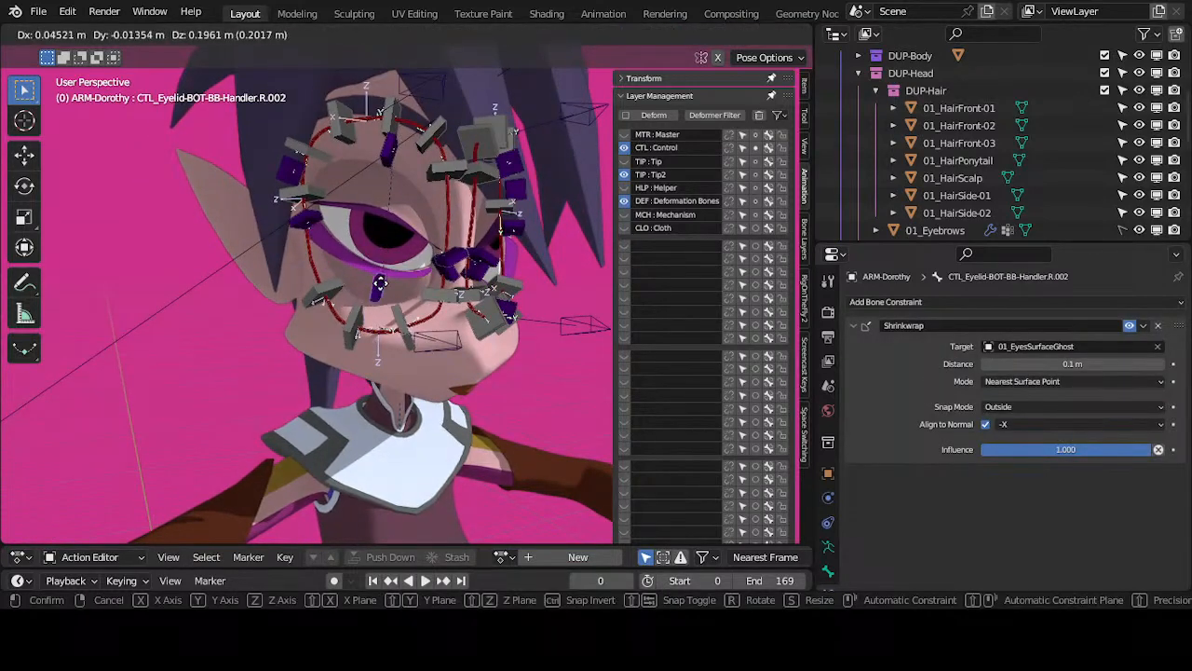
pyautogui.click(379, 314)
pyautogui.click(382, 296)
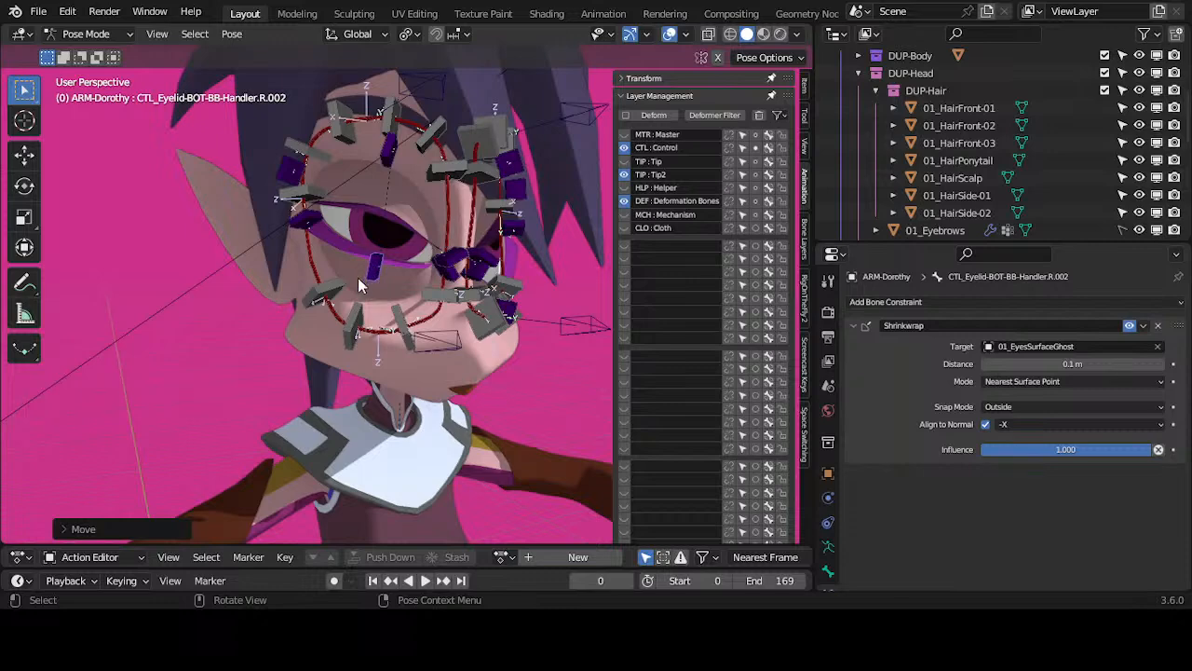
pyautogui.press('g')
pyautogui.click(371, 272)
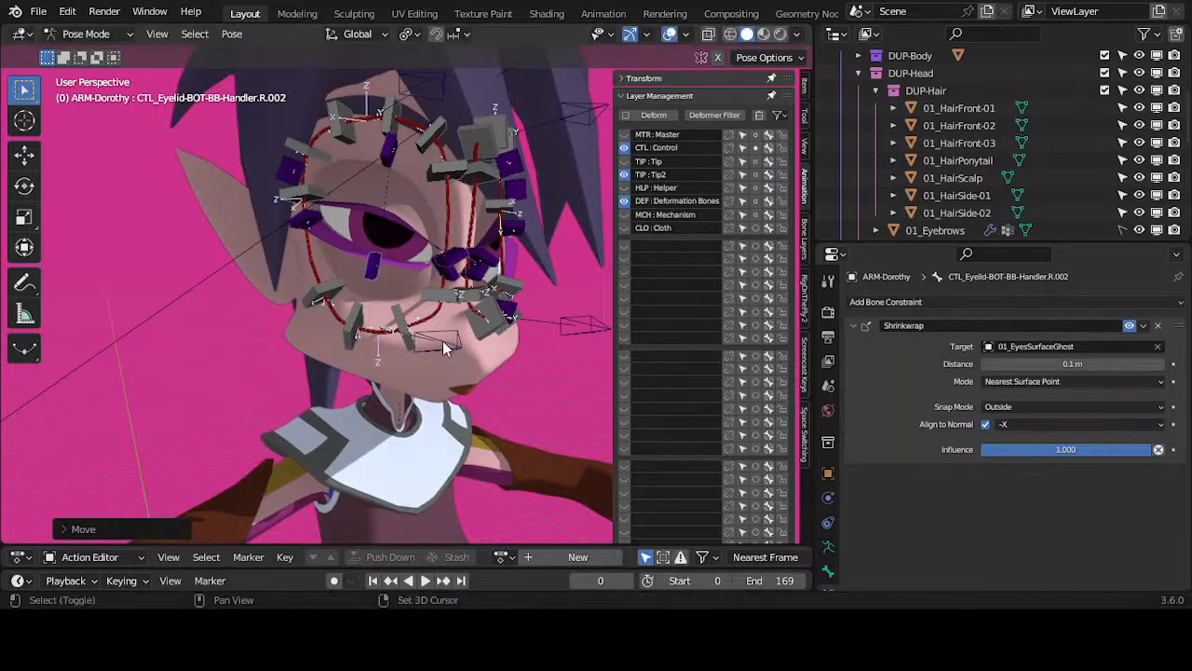
# Step: Raise CTL-EyeContour-Bot.R toward the eye and lower the eyelid handler R.002 to compensate
pyautogui.click(443, 341)
pyautogui.press('g')
pyautogui.click(415, 277)
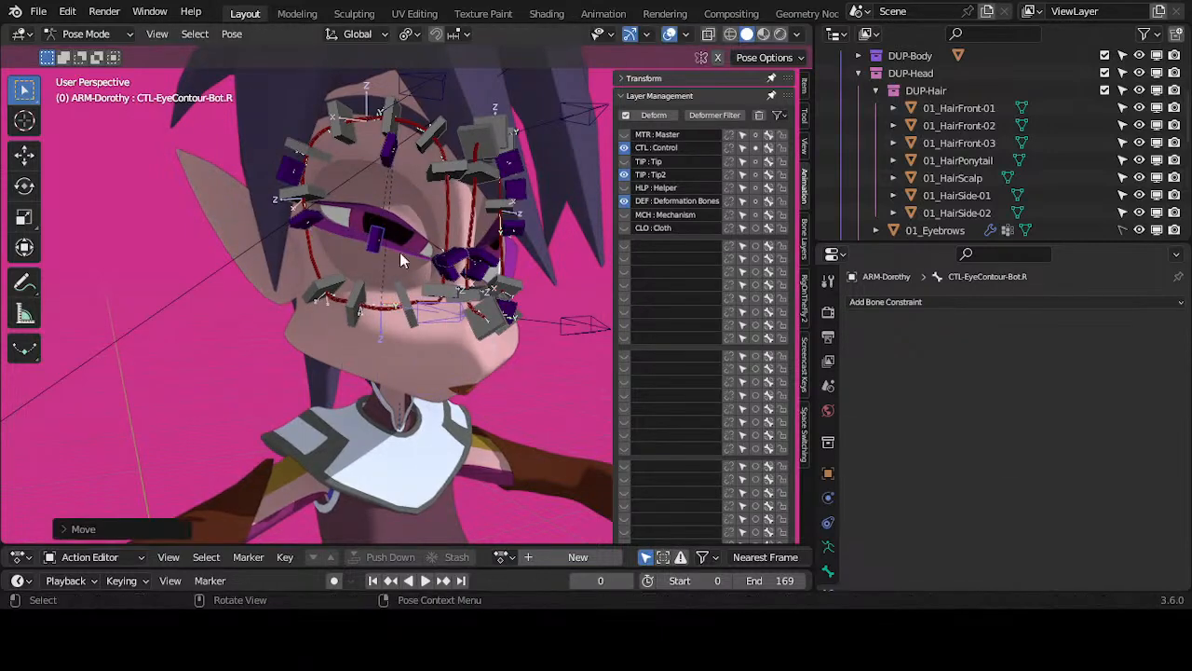
pyautogui.click(383, 234)
pyautogui.press('g')
pyautogui.click(428, 320)
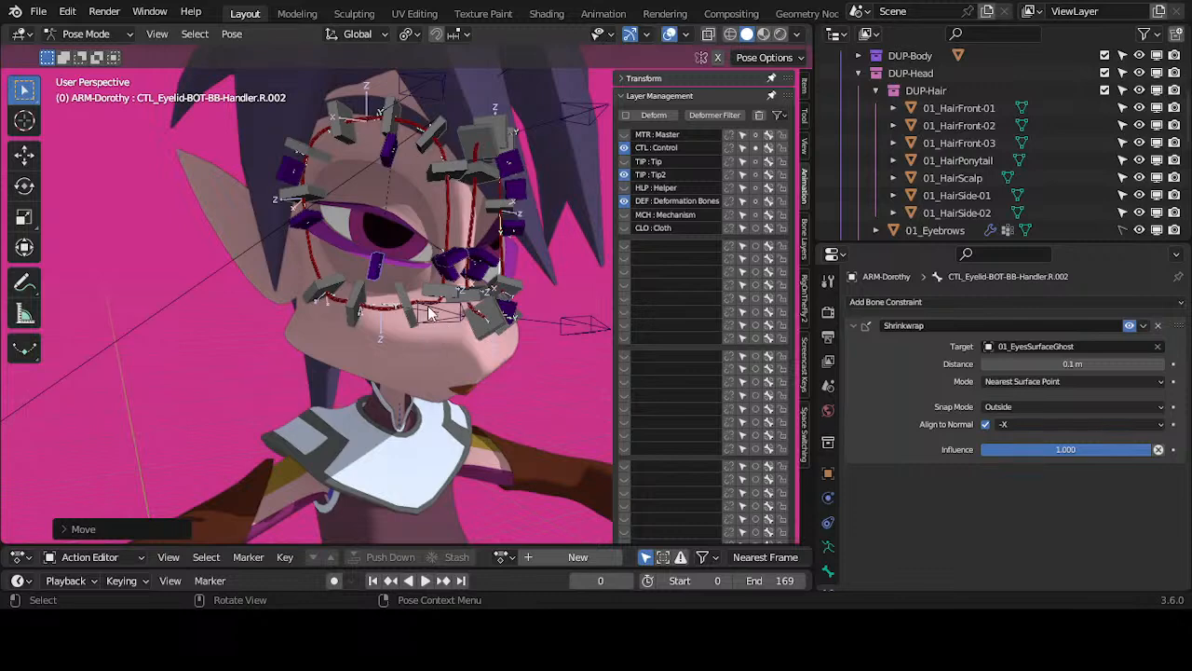
# Step: Nudge the eyelid handler R.002 sideways and raise CTL-EyeContour-Bot.R a little further
pyautogui.click(375, 273)
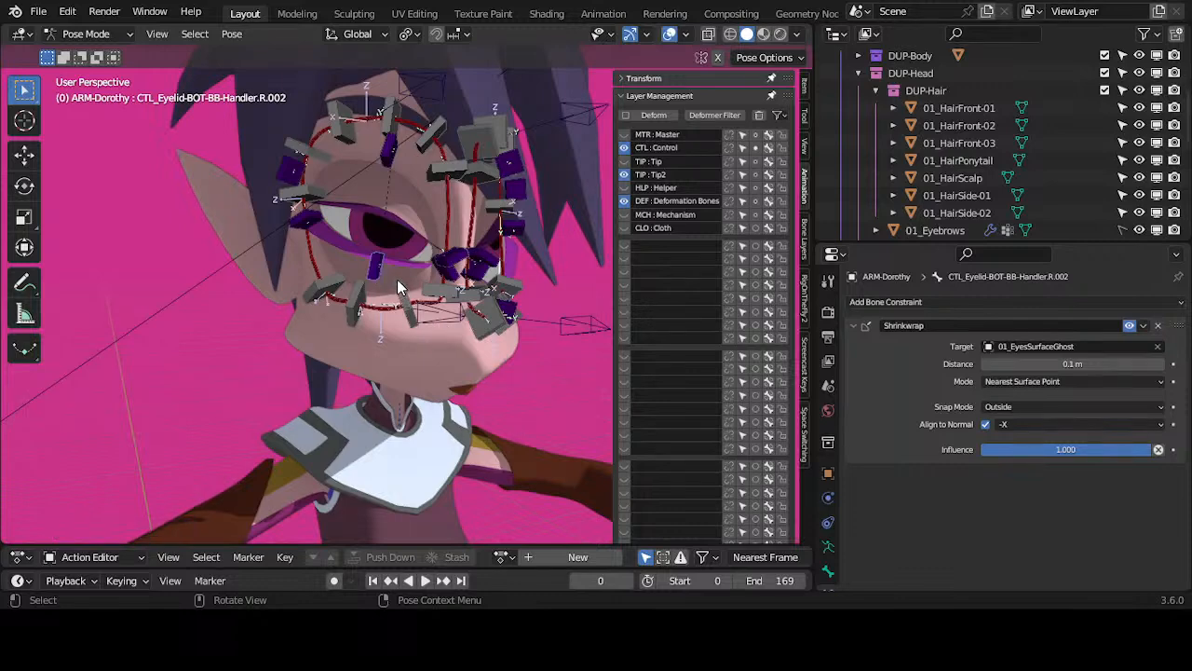
pyautogui.press('g')
pyautogui.click(384, 280)
pyautogui.click(435, 317)
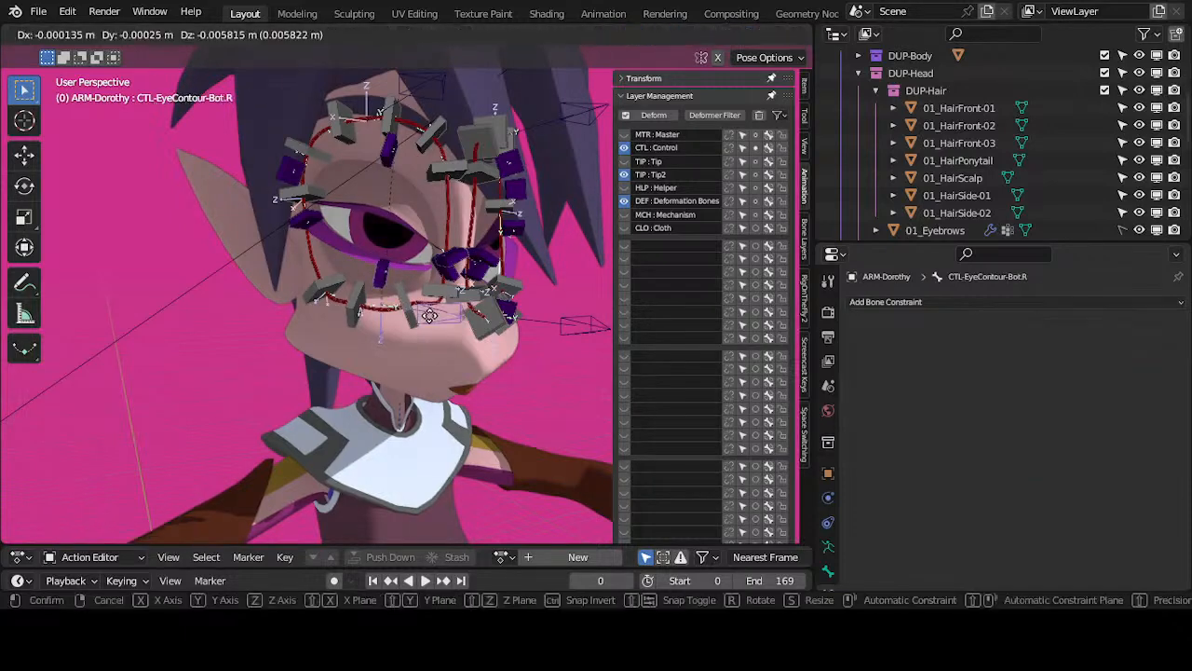
pyautogui.press('g')
pyautogui.click(428, 328)
pyautogui.press('g')
pyautogui.click(408, 290)
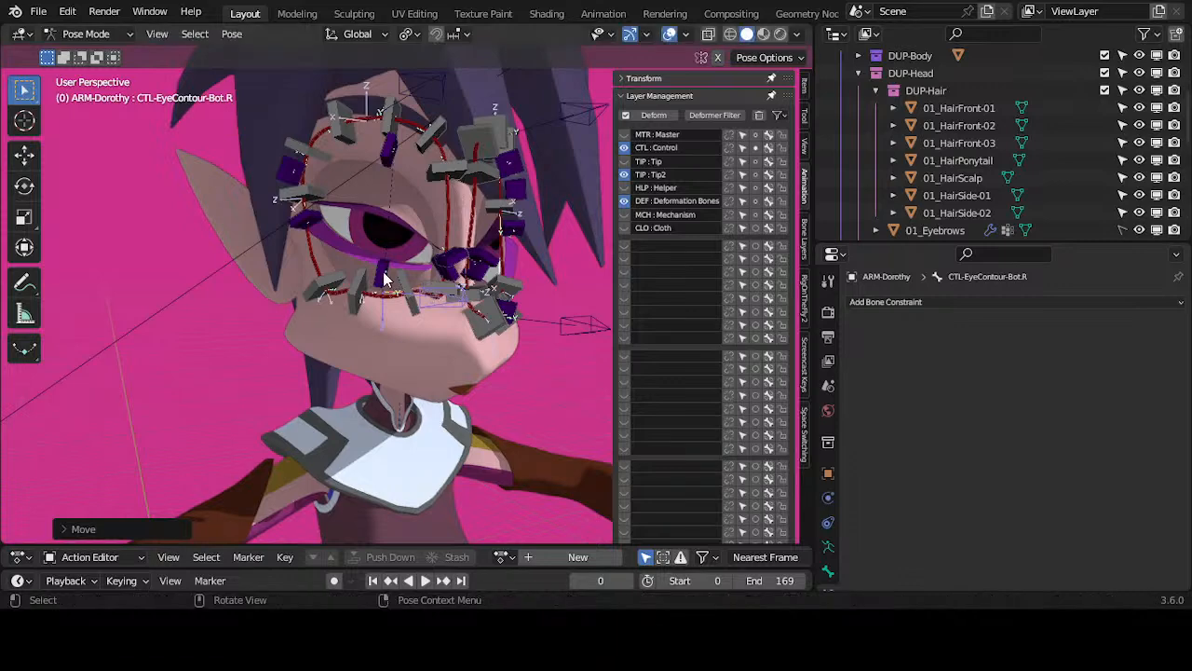
# Step: Try several different positions for the lower eyelid handler R.002 around the bottom of the eye
pyautogui.click(388, 245)
pyautogui.press('g')
pyautogui.click(408, 239)
pyautogui.click(410, 236)
pyautogui.press('g')
pyautogui.click(399, 244)
pyautogui.click(400, 244)
pyautogui.press('g')
pyautogui.click(403, 307)
# Step: Move CTL-EyeContour-Bot.R high up toward the eye and reposition the eyelid handler R.002 to match
pyautogui.click(424, 339)
pyautogui.press('g')
pyautogui.click(431, 316)
pyautogui.click(424, 306)
pyautogui.press('g')
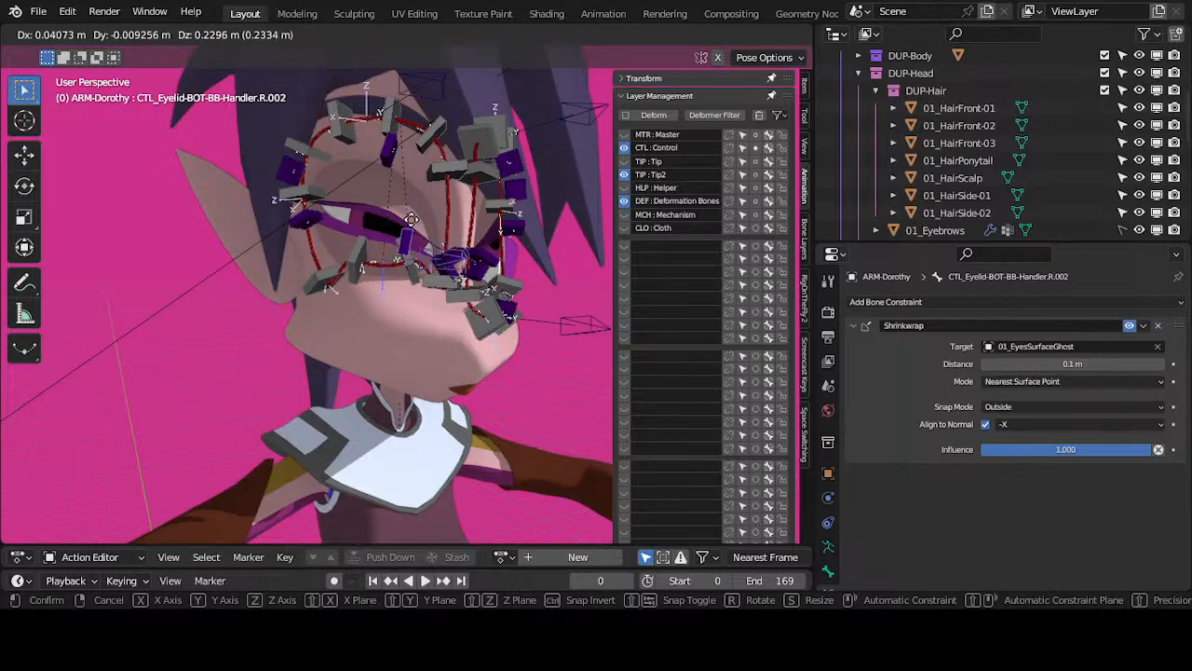
pyautogui.click(445, 280)
pyautogui.click(444, 274)
# Step: Try moving CTL-EyeContour-Bot.R once more and clear the location of all pose bones
pyautogui.press('g')
pyautogui.rightClick(438, 296)
pyautogui.click(431, 273)
pyautogui.press('g')
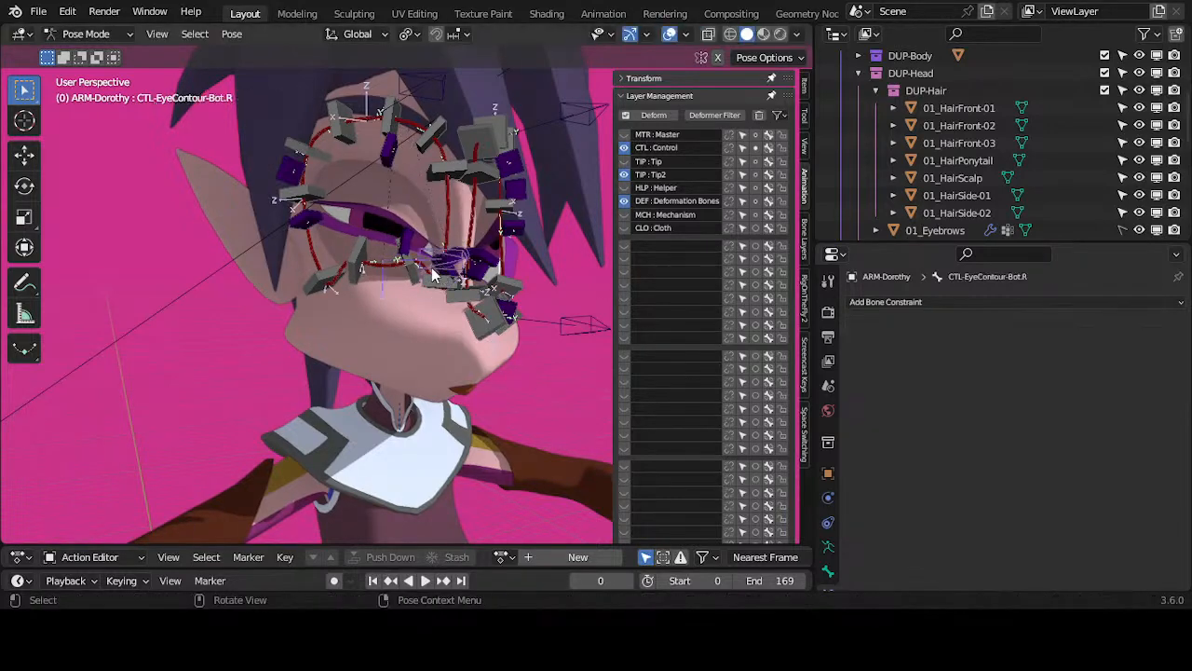
pyautogui.click(419, 308)
pyautogui.hotkey('alt', 'g')
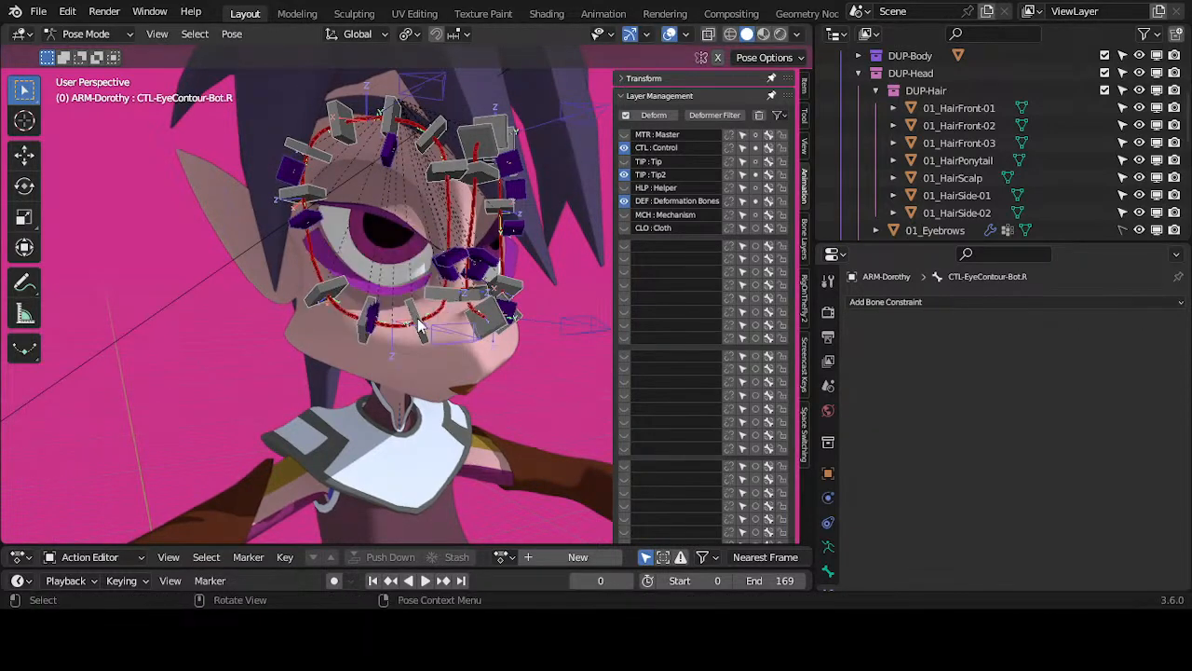
# Step: Try moving the eyelid handler R.002 upward from its rest position
pyautogui.click(394, 297)
pyautogui.press('g')
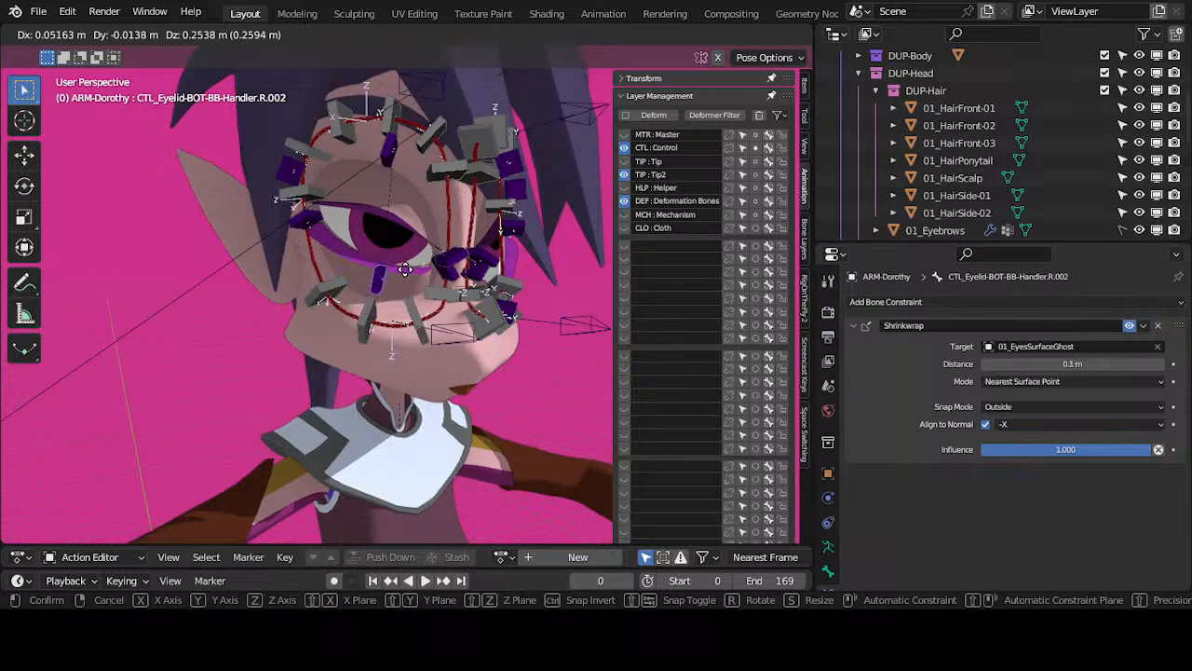
pyautogui.click(412, 334)
# Step: Add a Copy Location constraint to the eyelid handler R.002, targeting CTL-EyeContour-Bot.R
pyautogui.click(463, 334)
pyautogui.keyDown('shift'); pyautogui.click(418, 326); pyautogui.keyUp('shift')
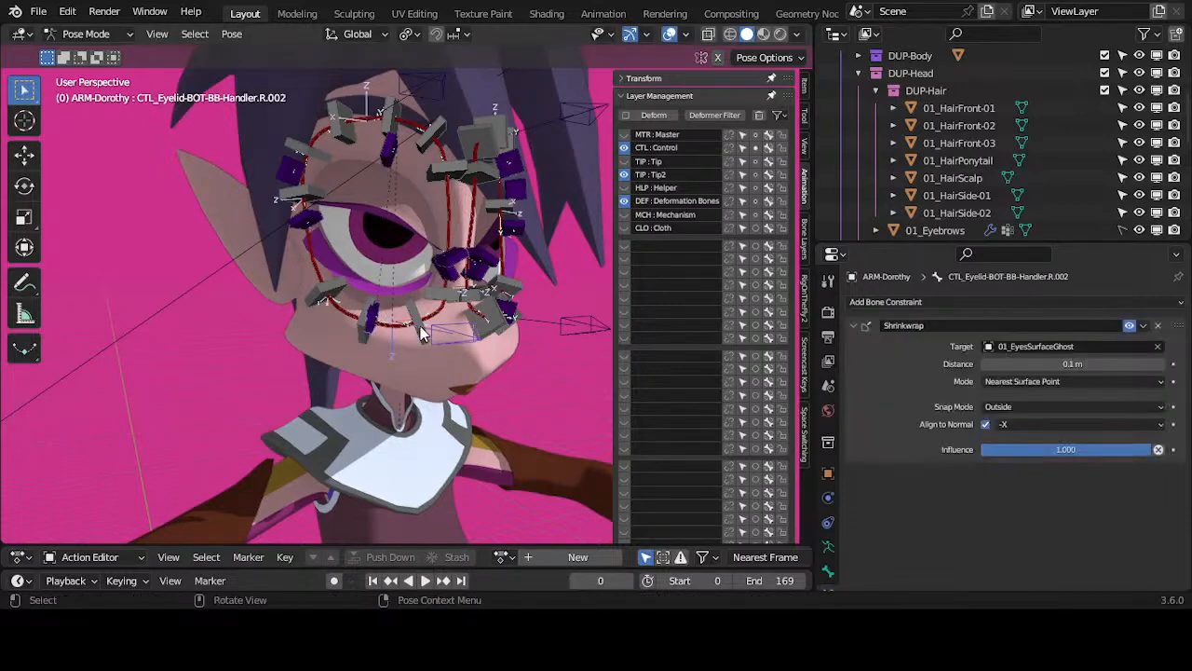
pyautogui.click(456, 332)
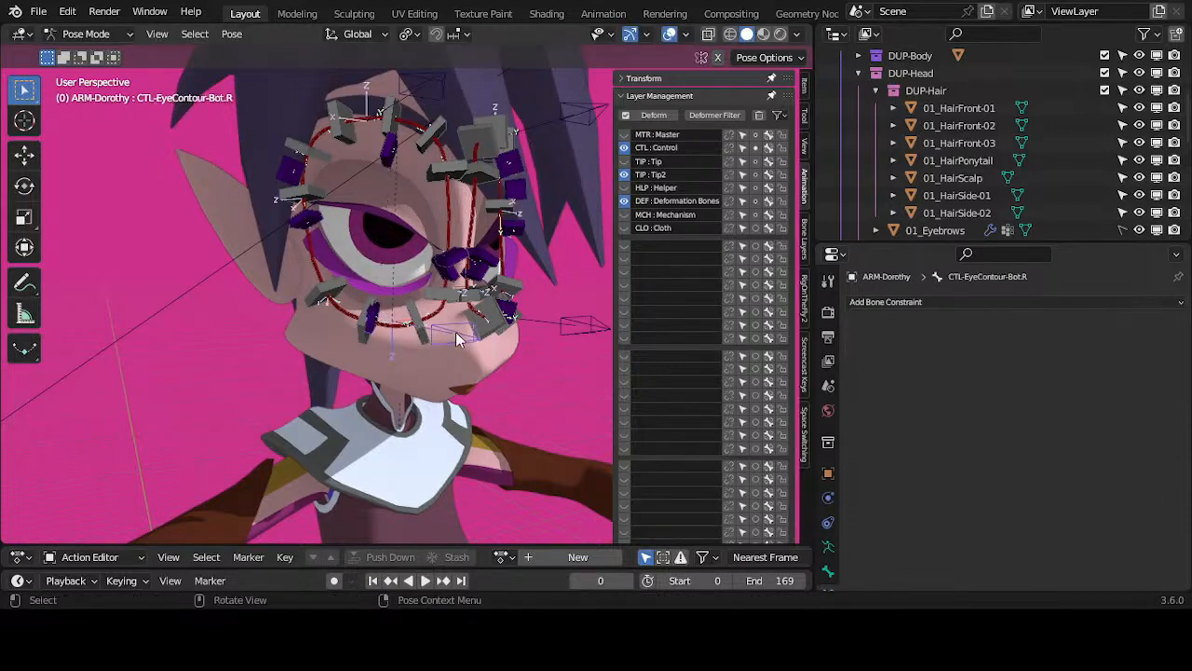
pyautogui.keyDown('shift'); pyautogui.click(386, 313); pyautogui.keyUp('shift')
pyautogui.hotkey('shift', 'ctrl', 'c')
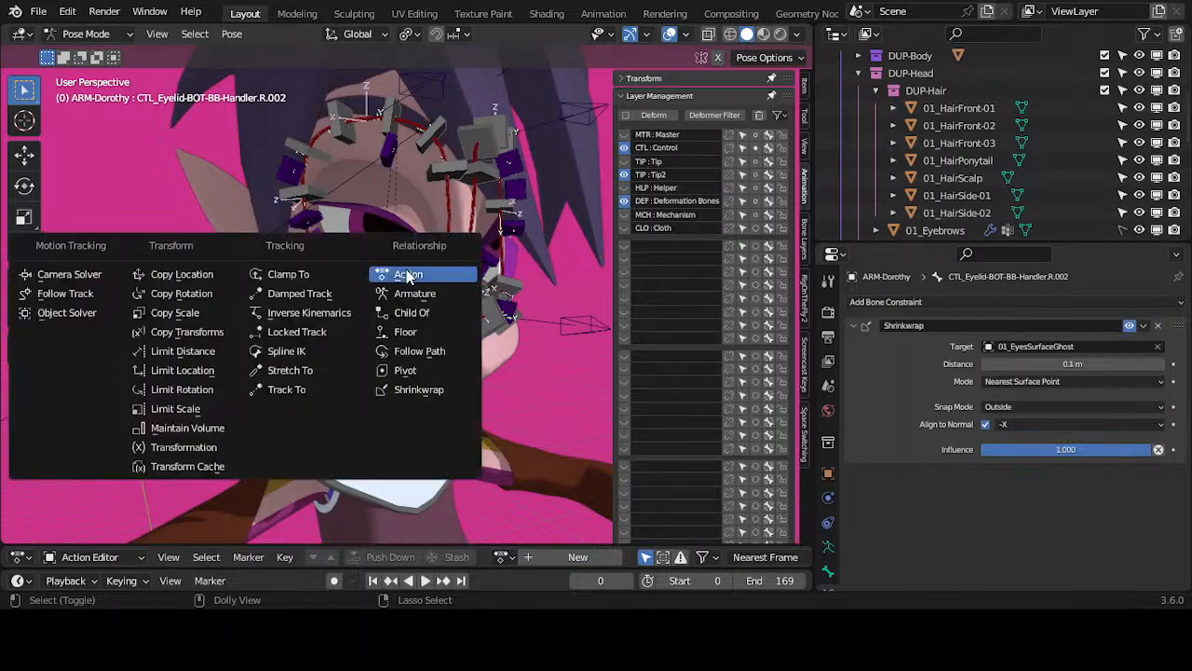
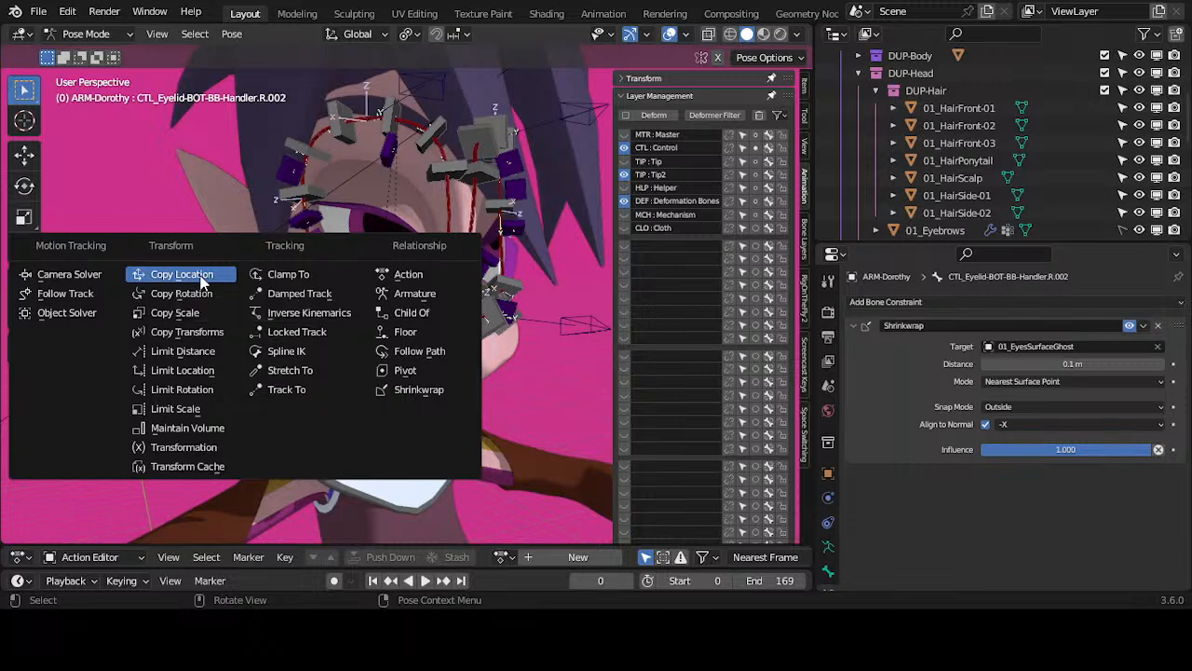
pyautogui.click(201, 278)
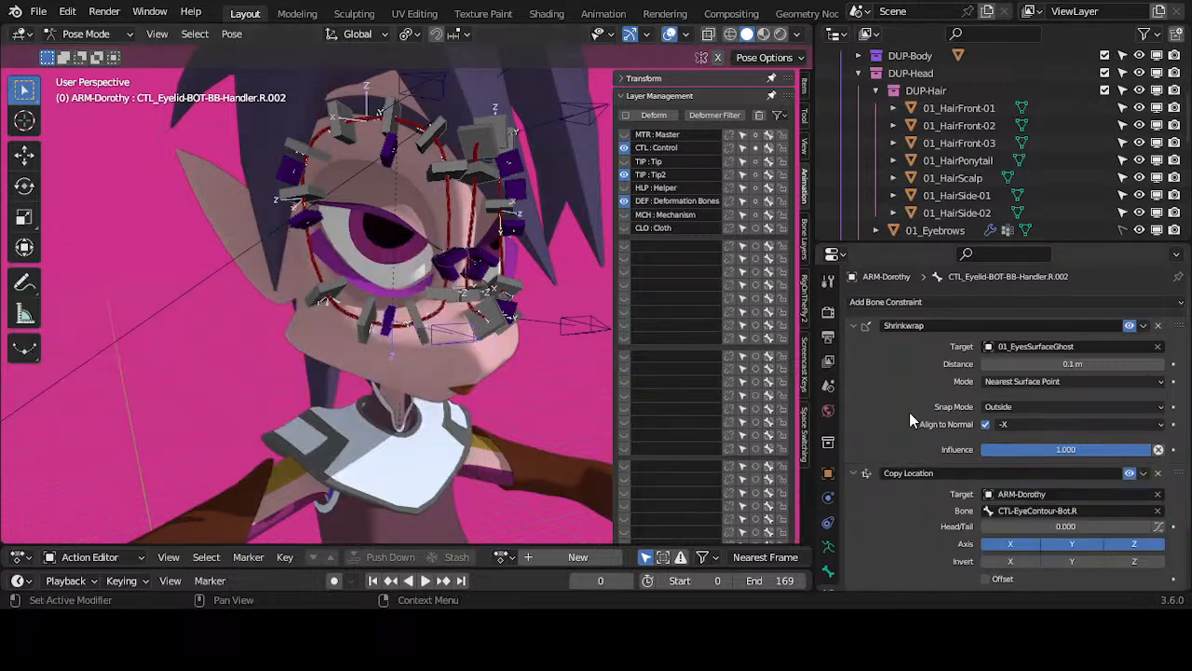
pyautogui.scroll(-2, 1135, 496)
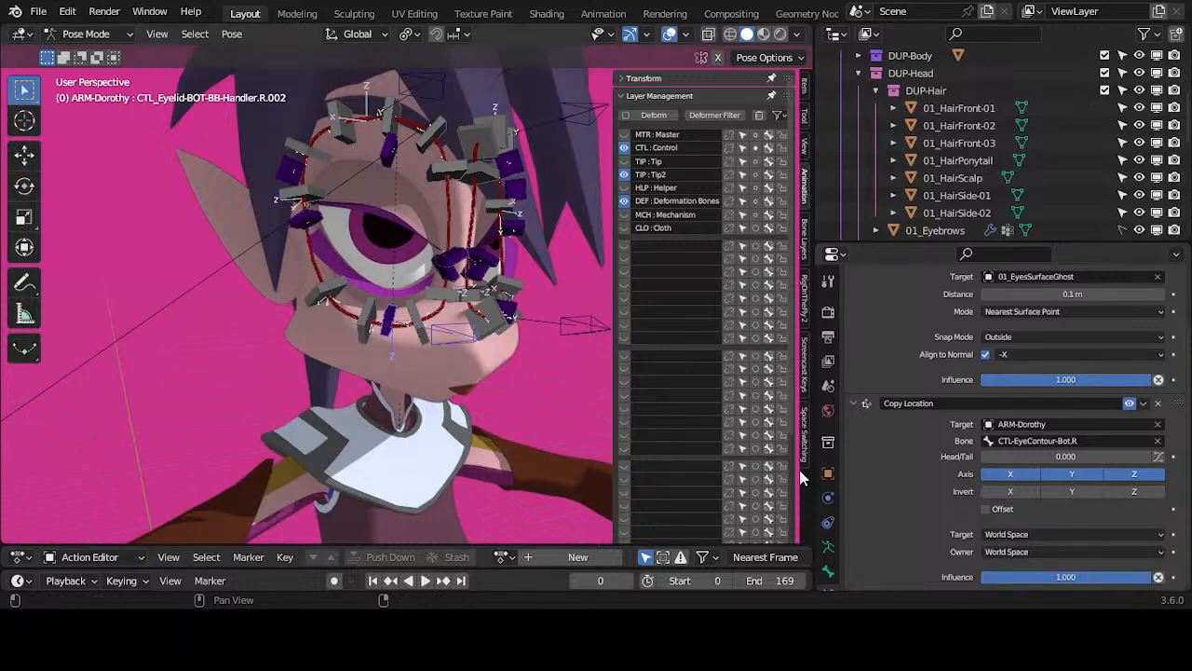
# Step: Test the Copy Location constraint by trying to move CTL-EyeContour-Bot.R and the eyelid handler R.002
pyautogui.click(445, 337)
pyautogui.press('g')
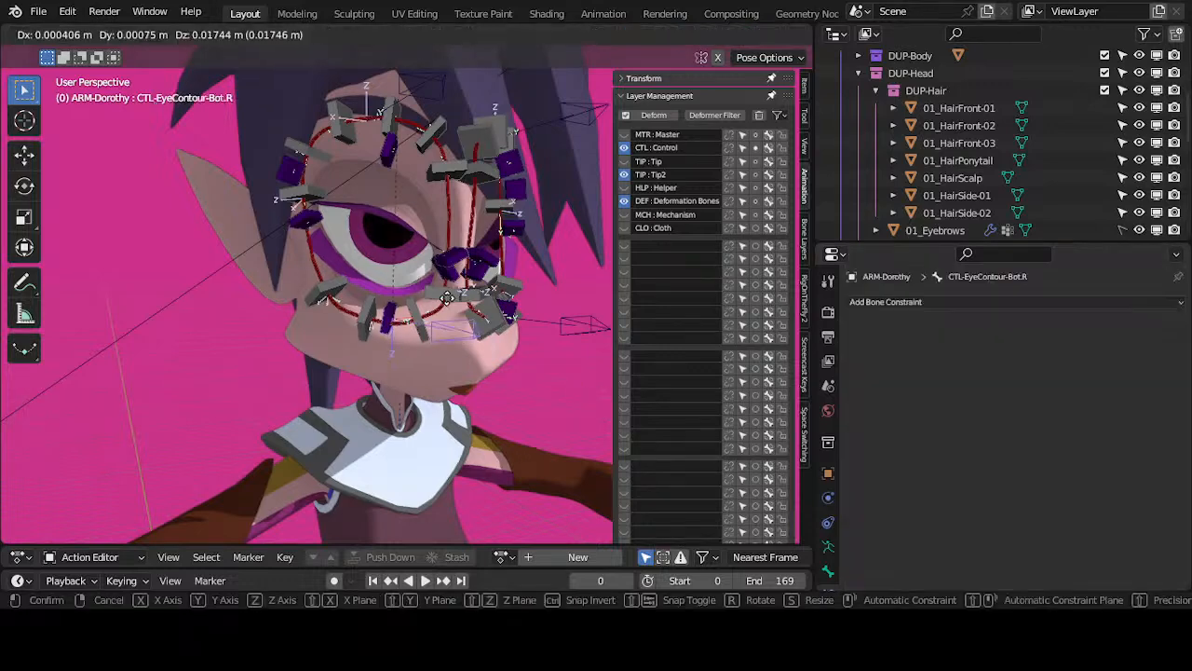
pyautogui.rightClick(442, 319)
pyautogui.click(393, 307)
pyautogui.press('g')
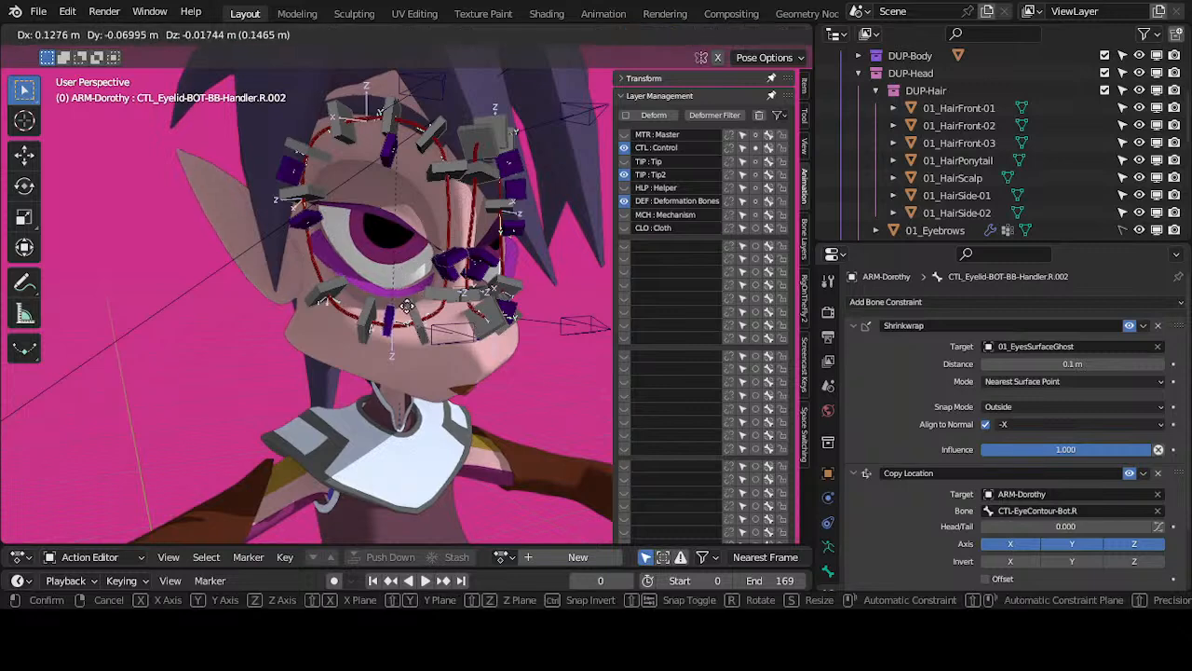
pyautogui.rightClick(410, 285)
# Step: Set the Copy Location target space to Local Space (Owner Orientation) and the owner space to Local Space
pyautogui.scroll(-3, 1129, 547)
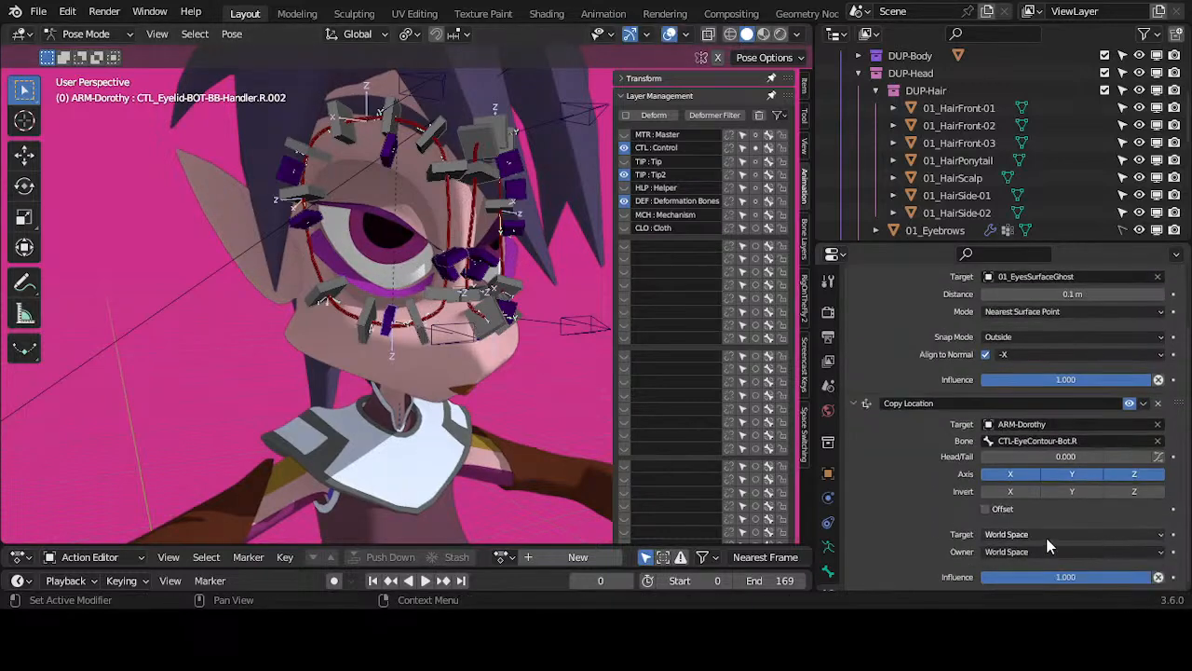
pyautogui.click(1023, 537)
pyautogui.click(1022, 539)
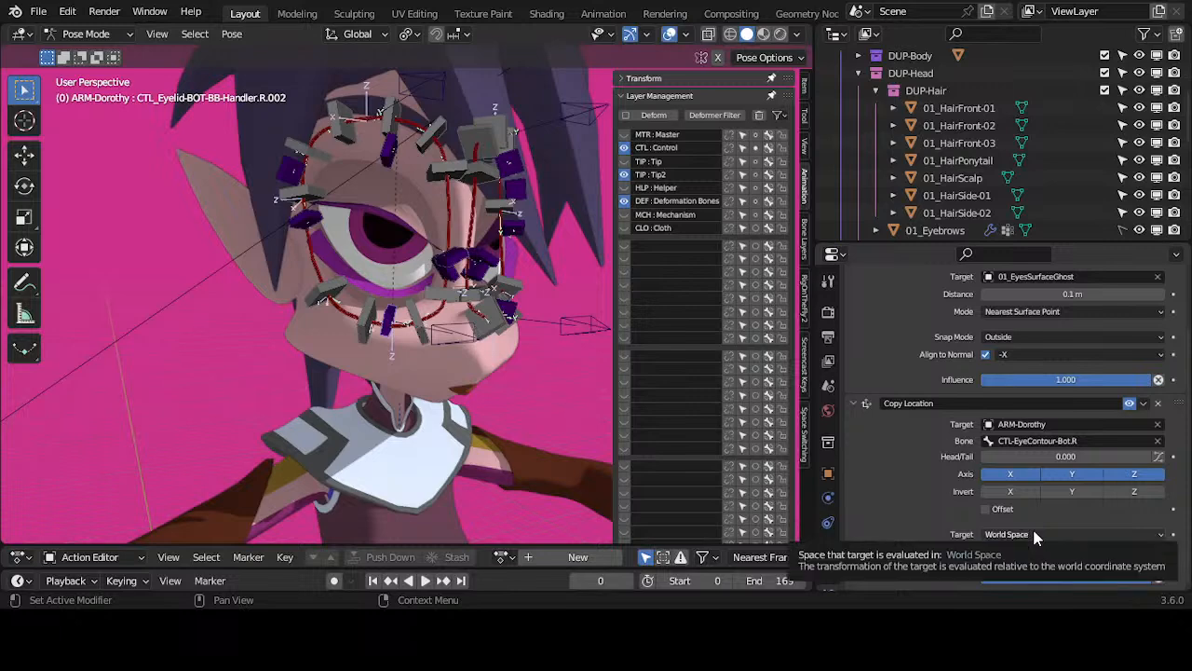
pyautogui.click(1034, 531)
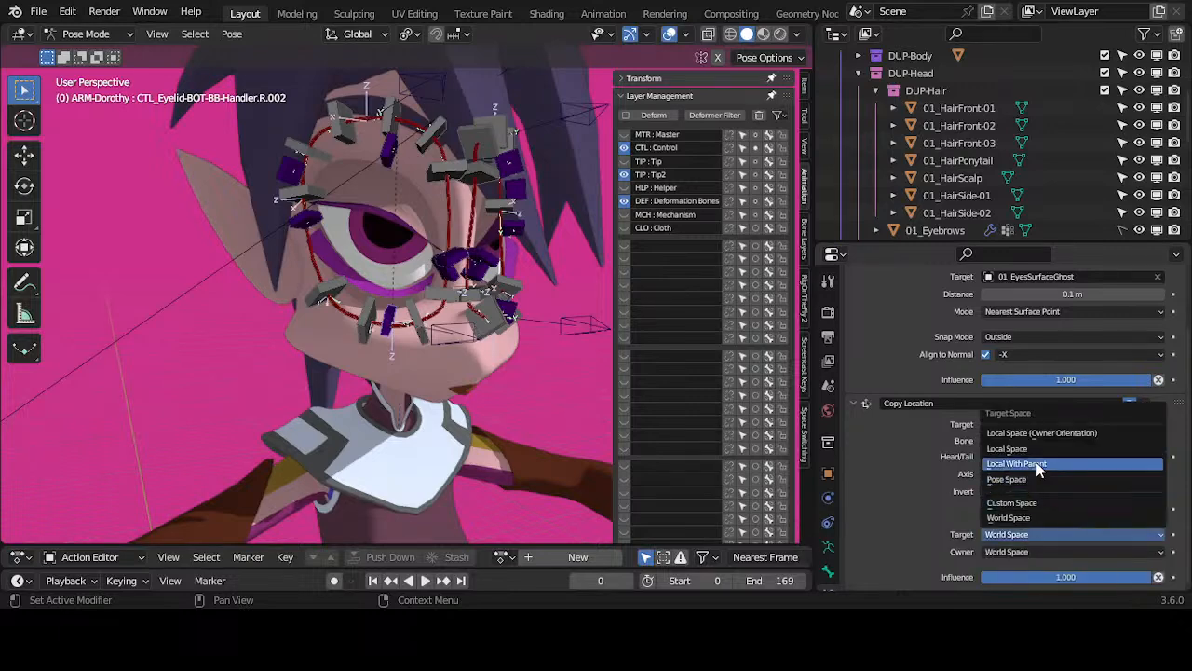
pyautogui.click(1035, 433)
pyautogui.click(1030, 550)
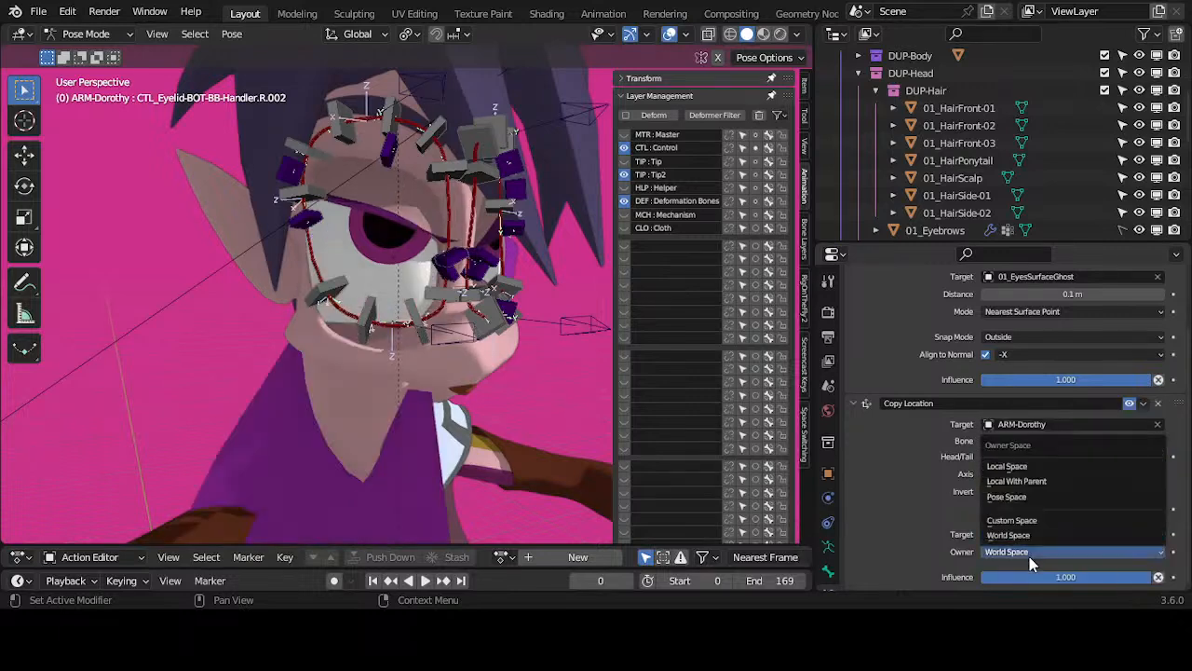
pyautogui.click(1029, 472)
# Step: Test the local-space constraint by trying to move the eyelid handler R.002 and CTL-EyeContour-Bot.R
pyautogui.press('g')
pyautogui.rightClick(387, 282)
pyautogui.click(431, 336)
pyautogui.press('g')
pyautogui.rightClick(435, 331)
# Step: Enable Offset in the Copy Location constraint of the eyelid handler R.002 and try moving the handler
pyautogui.click(433, 332)
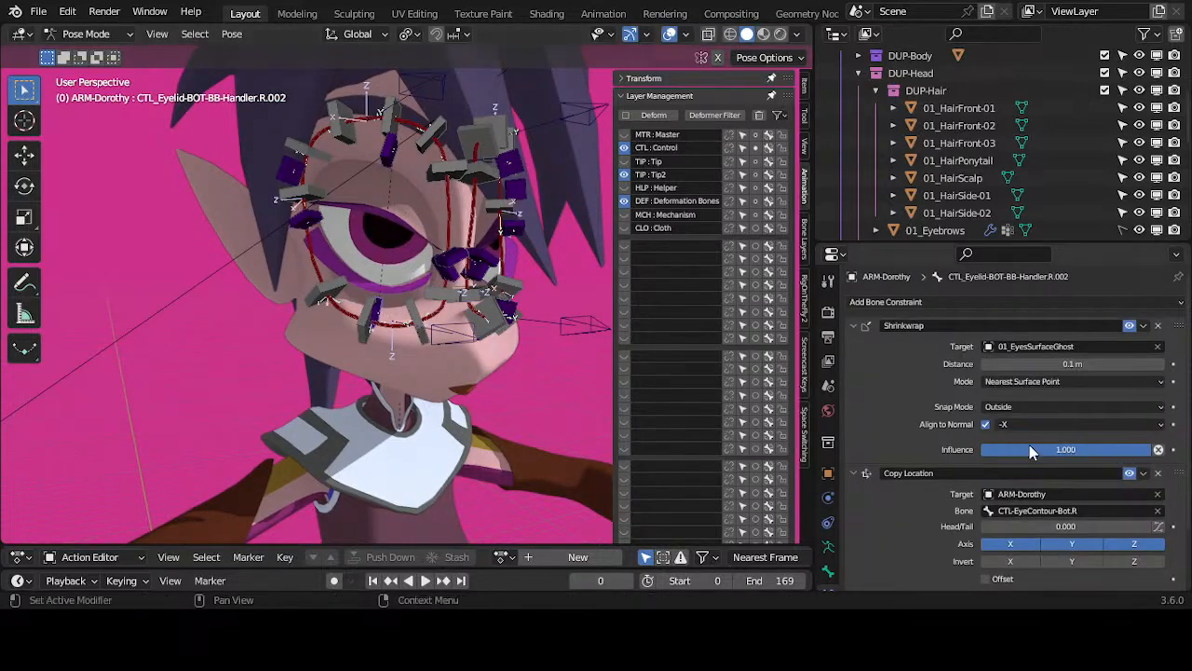
pyautogui.scroll(-2, 1034, 456)
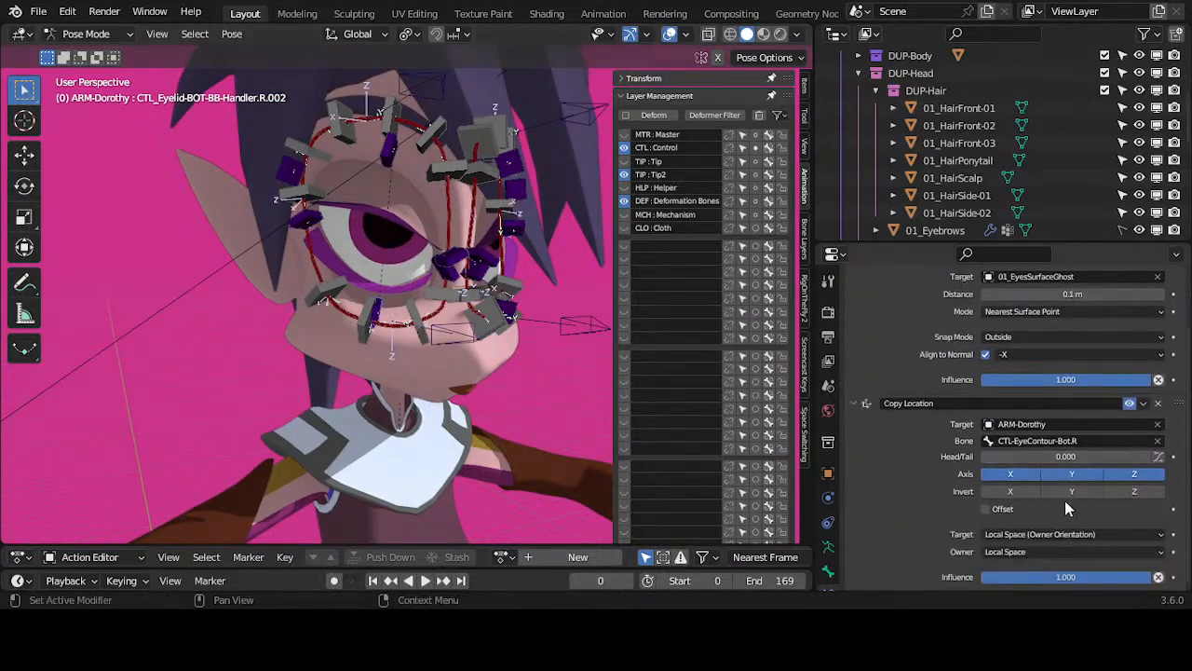
pyautogui.click(985, 508)
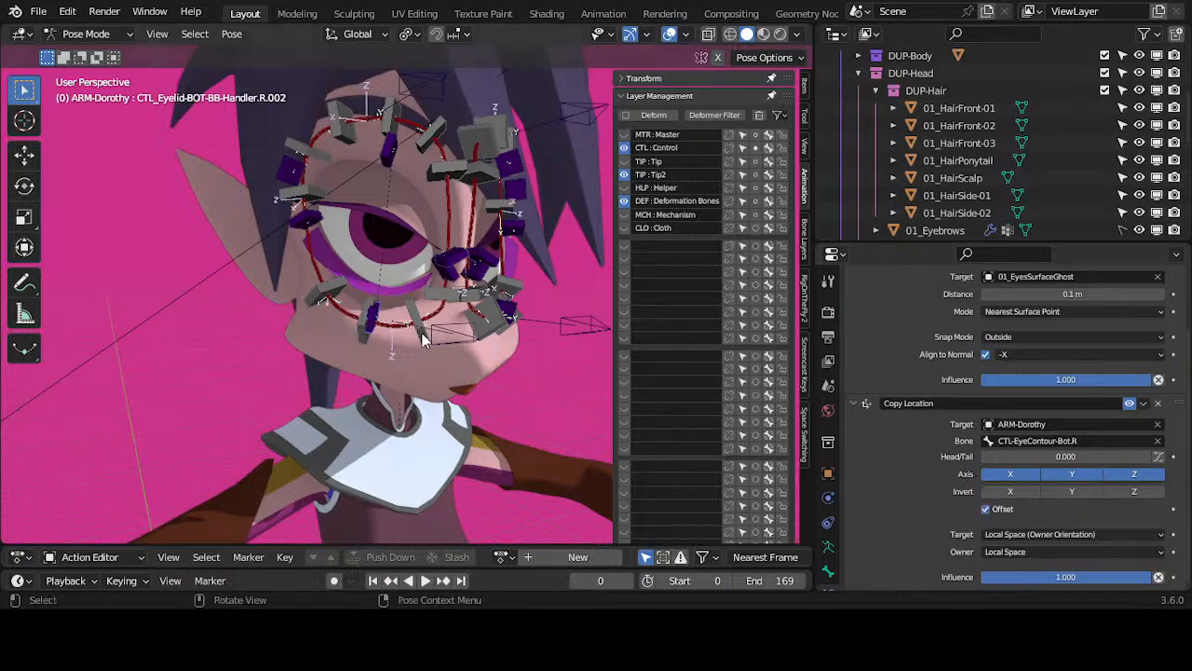
pyautogui.press('g')
pyautogui.click(424, 296)
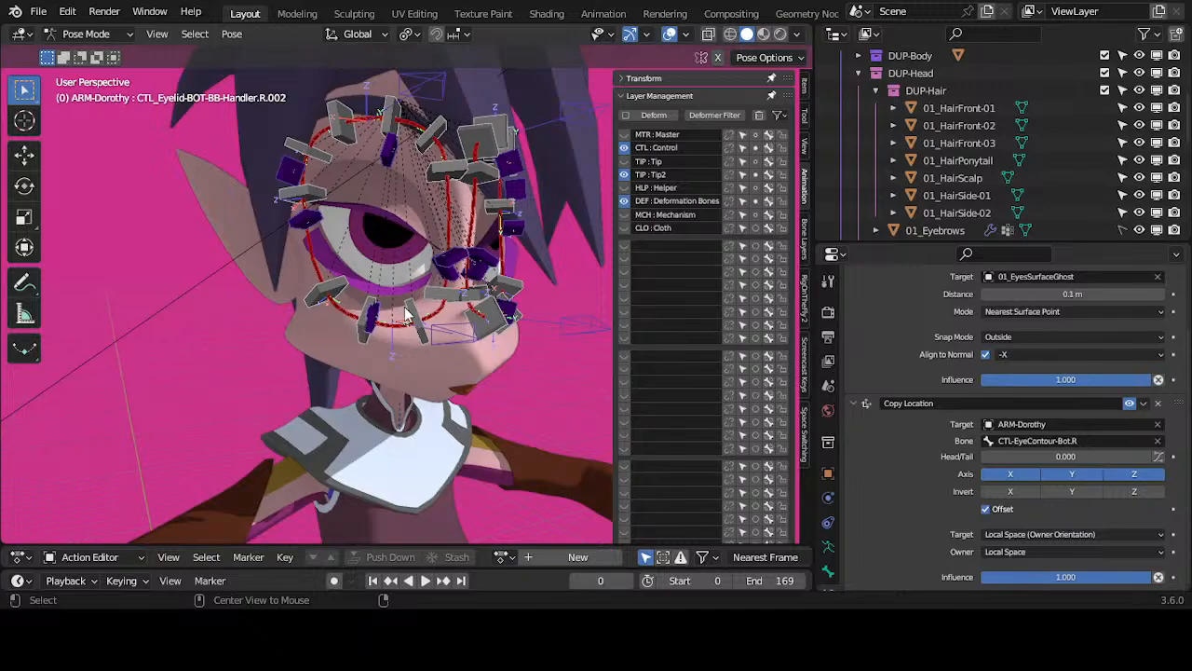
# Step: Inspect the eye-contour bones in Edit Mode and recheck the Offset option of the handler's Copy Location constraint
pyautogui.press('Tab')
pyautogui.moveTo(398, 333); pyautogui.dragTo(404, 380, button='middle')
pyautogui.scroll(2, 378, 337)
pyautogui.press('Tab')
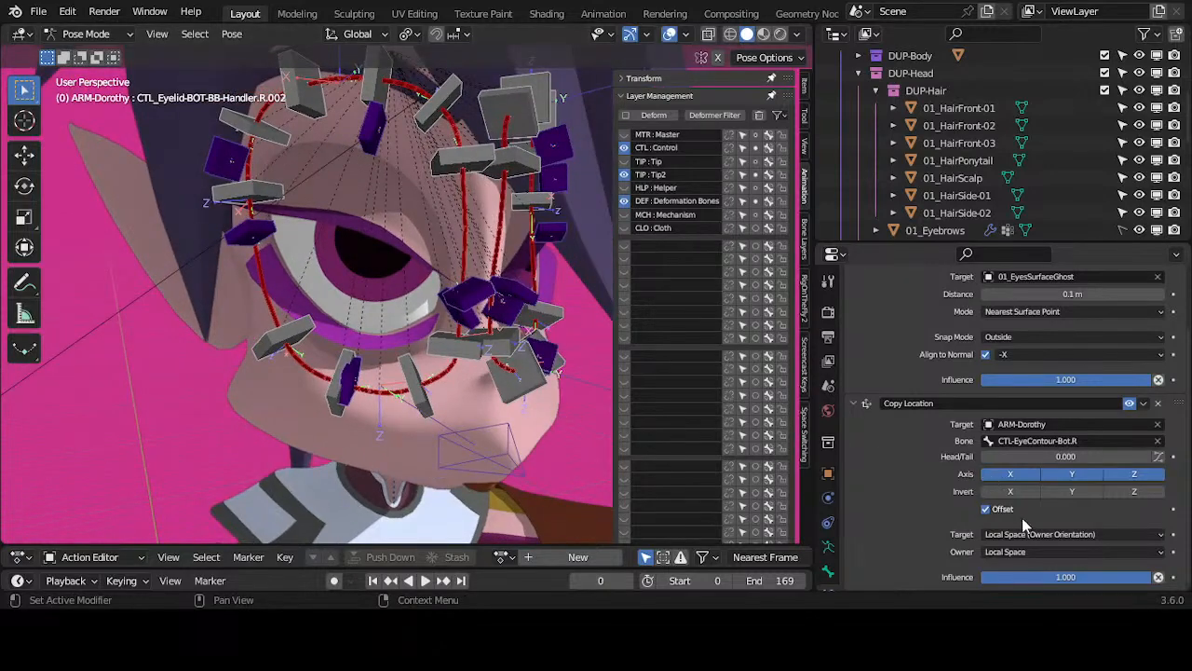
pyautogui.click(985, 511)
pyautogui.moveTo(431, 378); pyautogui.dragTo(369, 374, button='middle')
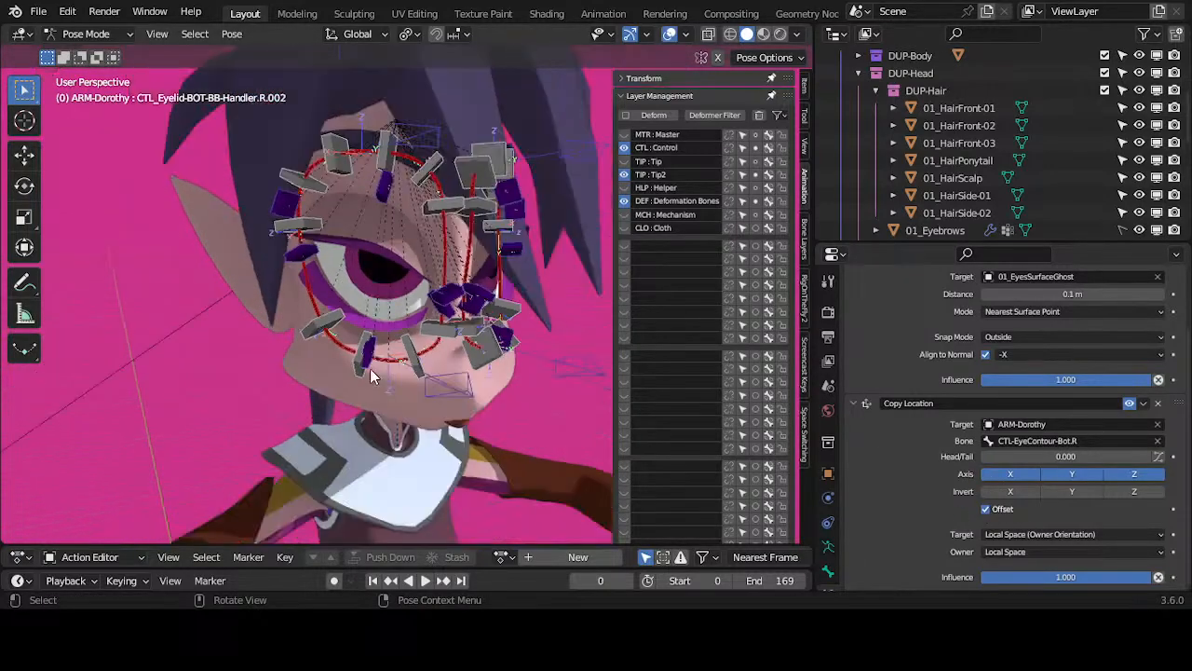
# Step: Try moving the eyelid handler R.002 and shift CTL-EyeContour-Bot.R slightly upward
pyautogui.click(377, 350)
pyautogui.press('g')
pyautogui.rightClick(406, 343)
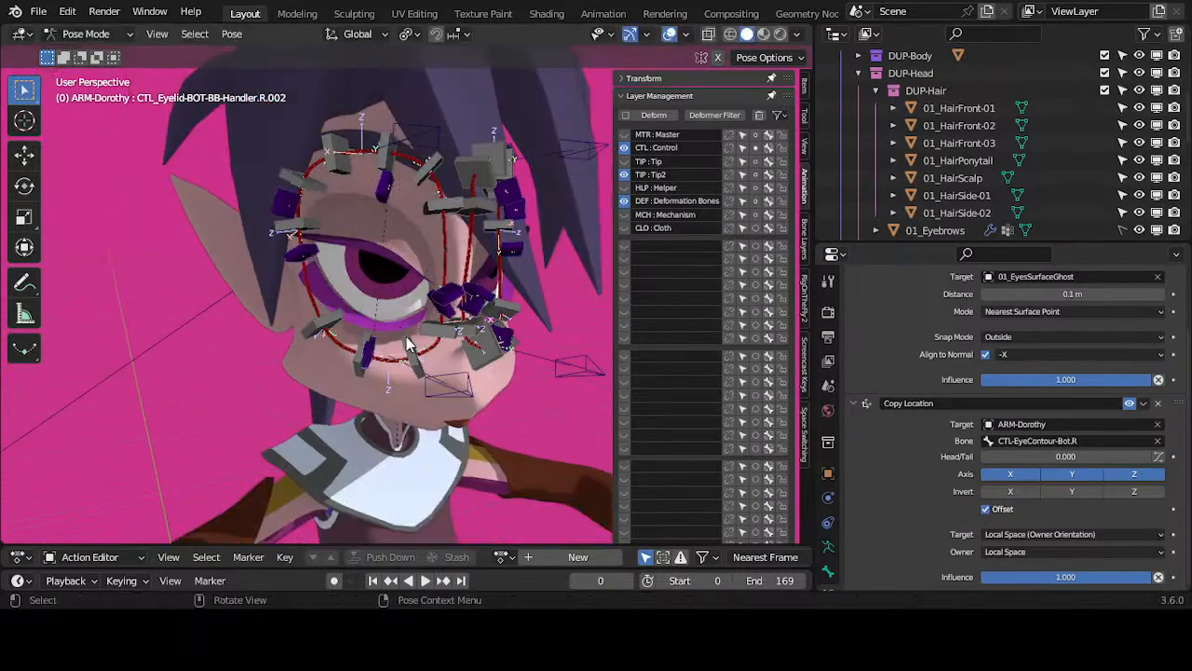
pyautogui.click(466, 390)
pyautogui.press('g')
pyautogui.click(472, 378)
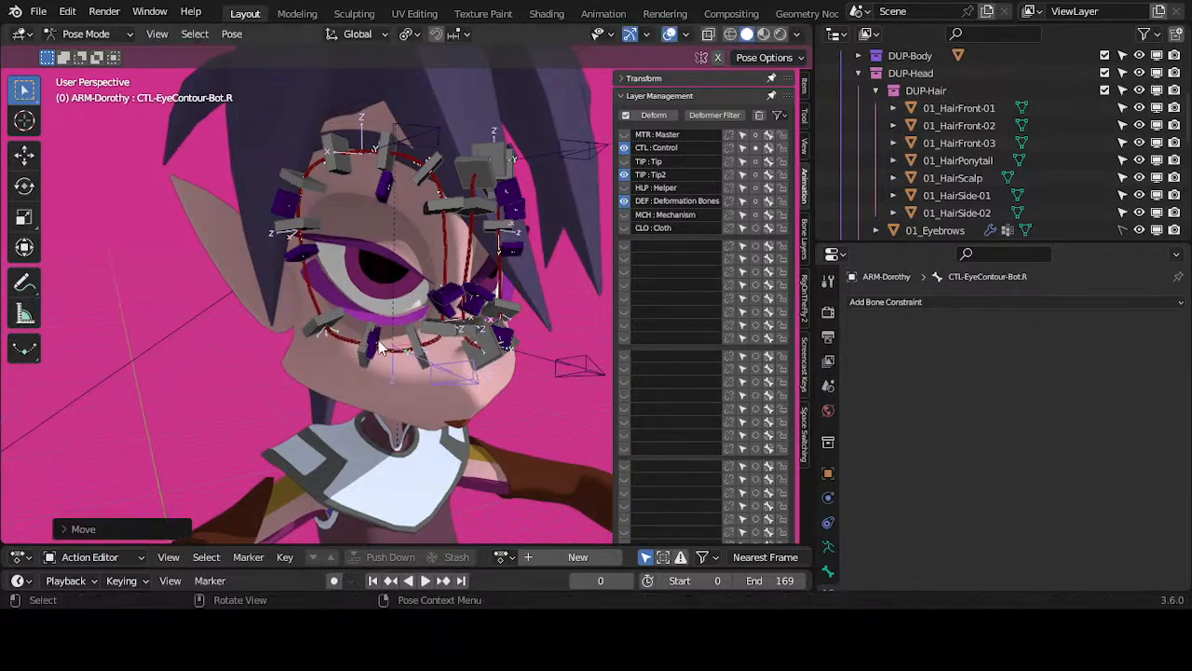
# Step: Raise the eyelid handler R.002 and try rotating CTL-EyeContour-Bot.R
pyautogui.click(378, 344)
pyautogui.press('g')
pyautogui.click(394, 301)
pyautogui.click(456, 373)
pyautogui.press('r')
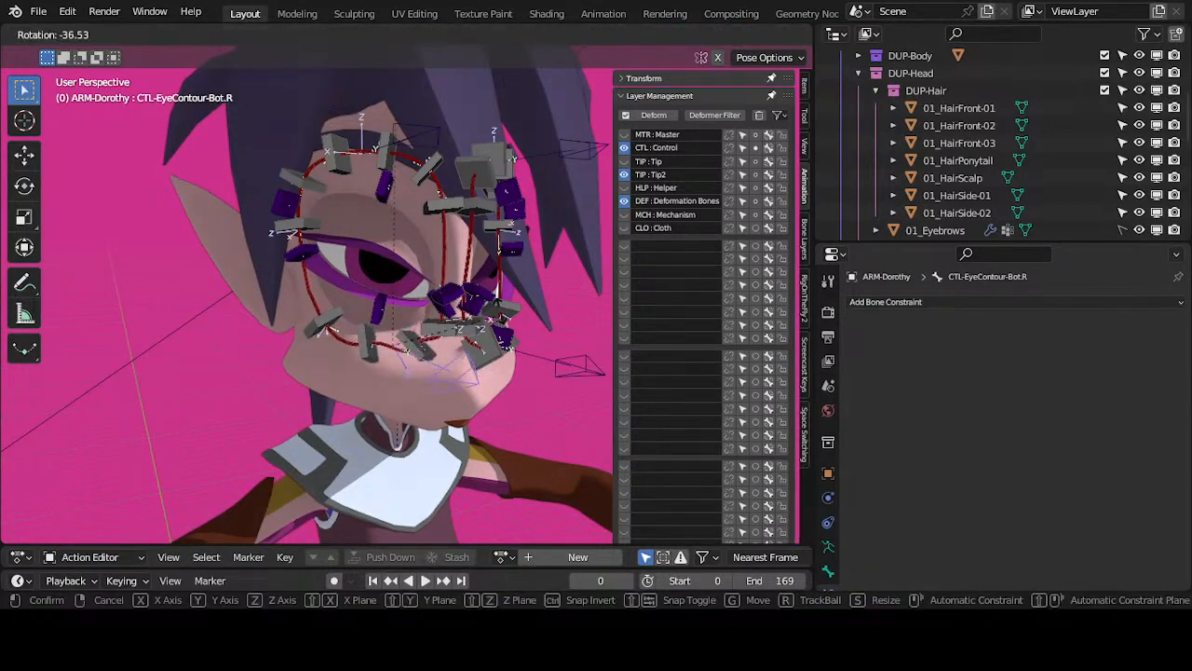
pyautogui.click(410, 321)
pyautogui.click(406, 315)
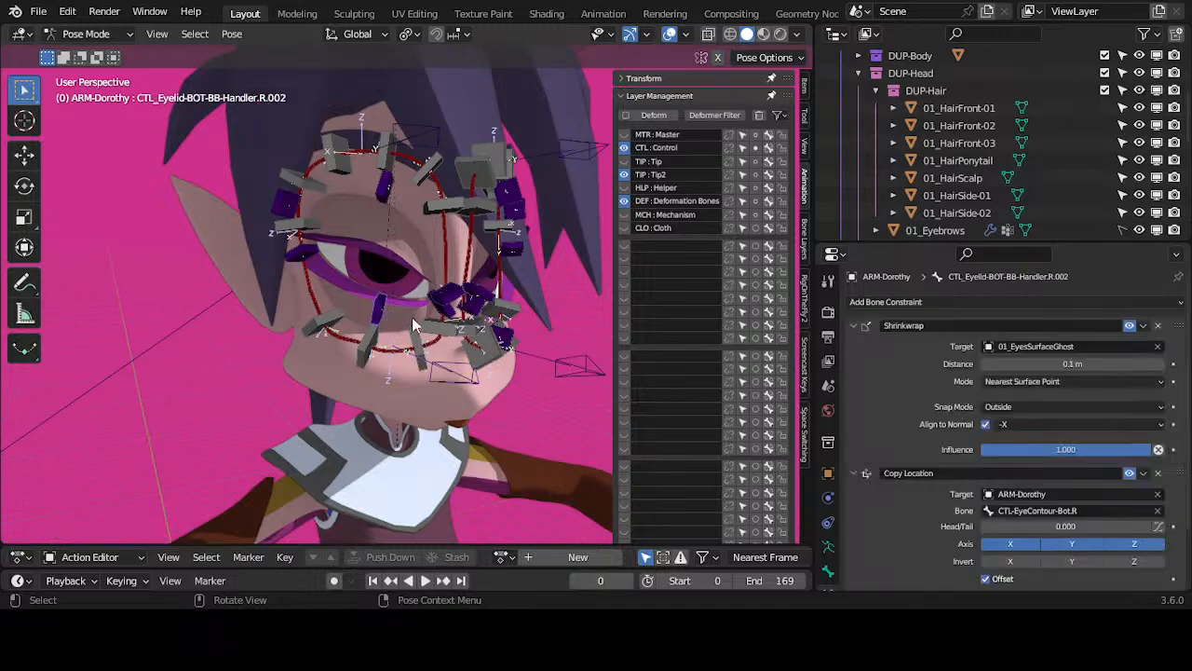
# Step: Try rotating the lower eyelid handler R.002 and shift CTL-EyeContour-Bot.R and the handler slightly
pyautogui.press('r')
pyautogui.click(432, 357)
pyautogui.click(463, 379)
pyautogui.press('g')
pyautogui.click(391, 318)
pyautogui.click(390, 316)
pyautogui.press('r')
pyautogui.click(436, 308)
pyautogui.press('r')
pyautogui.rightClick(440, 309)
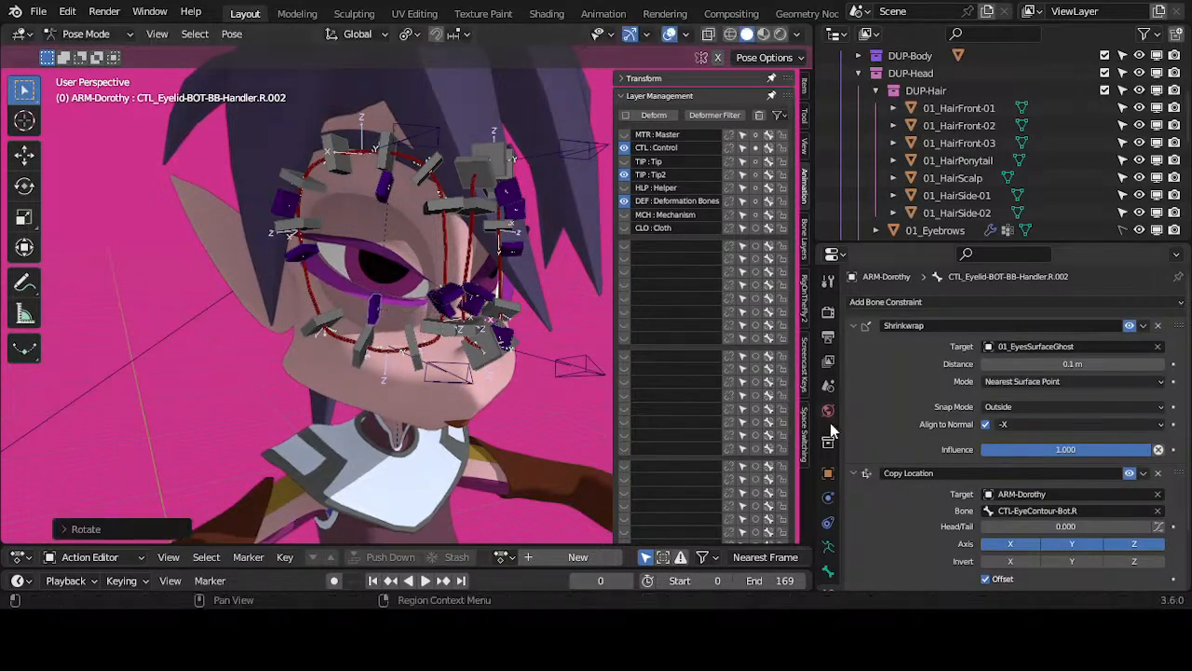
# Step: Nudge CTL-EyeContour-Bot.R and try lowering the upper eyelid handler CTL_Eyelid-TOP-BB-Handler.R.002
pyautogui.click(851, 324)
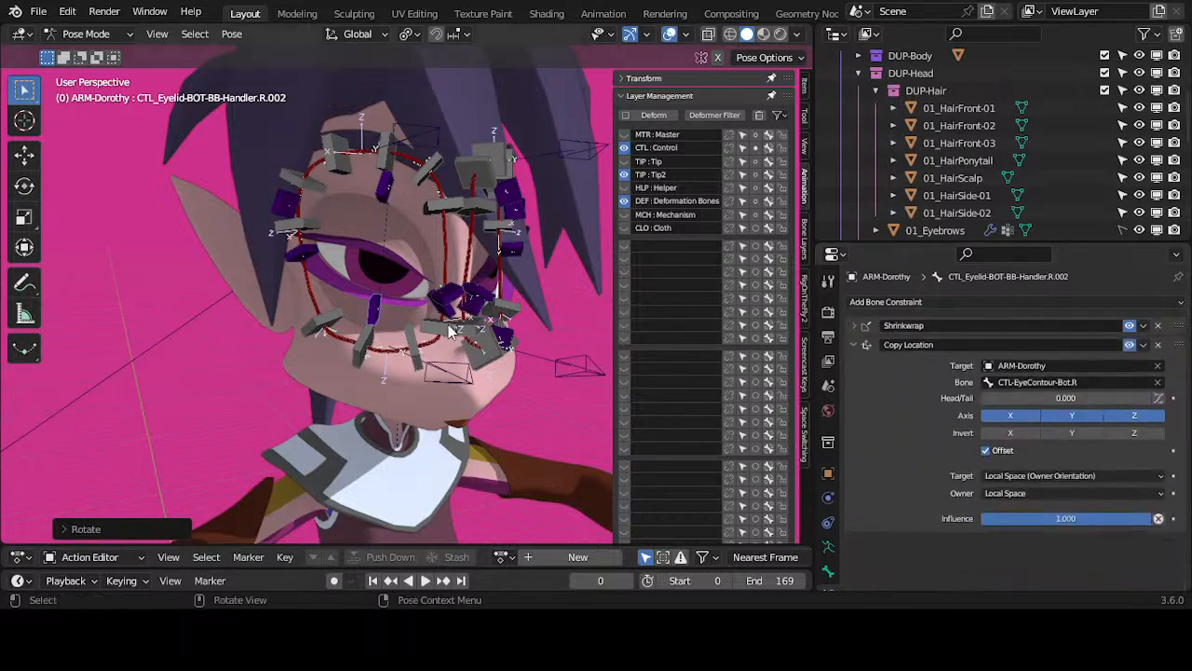
pyautogui.click(437, 366)
pyautogui.press('g')
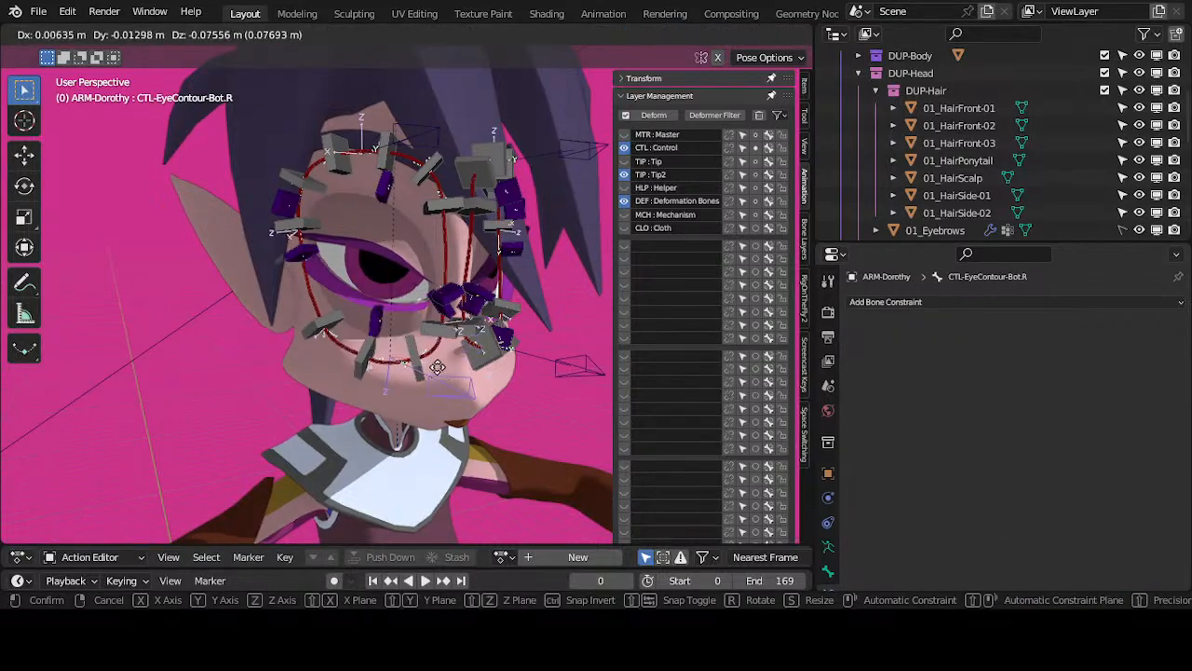
pyautogui.click(397, 261)
pyautogui.click(384, 193)
pyautogui.press('g')
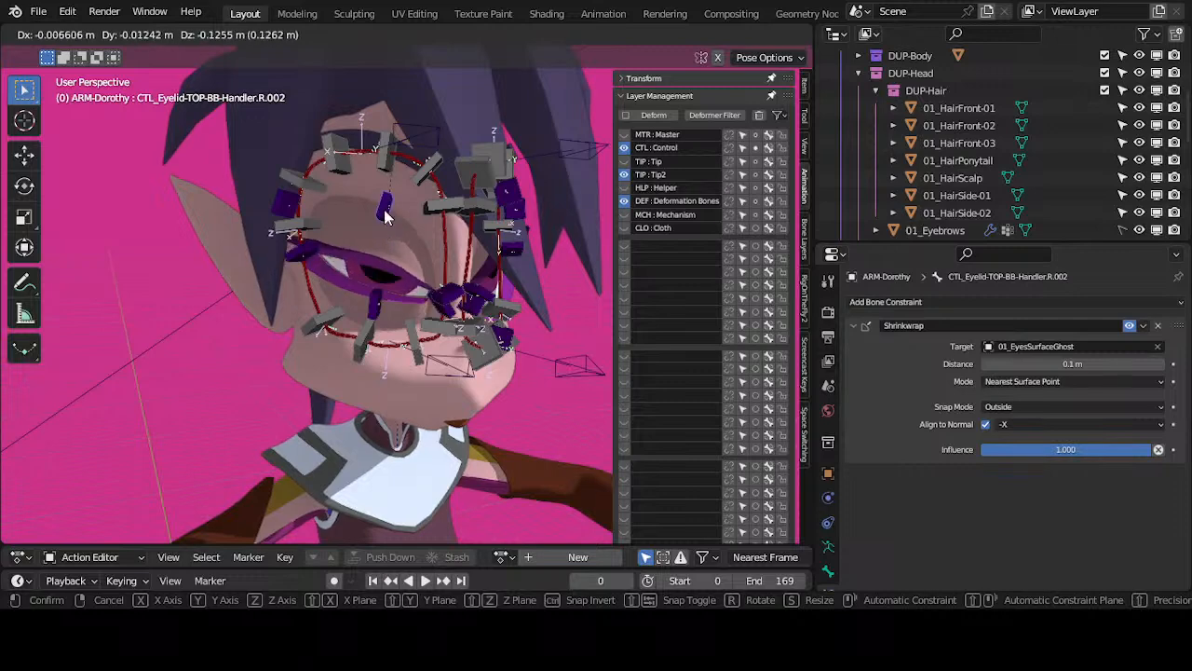
pyautogui.rightClick(386, 177)
pyautogui.click(406, 133)
pyautogui.click(428, 133)
pyautogui.click(401, 173)
pyautogui.click(421, 133)
pyautogui.hotkey('ctrl', 'shift', 'c')
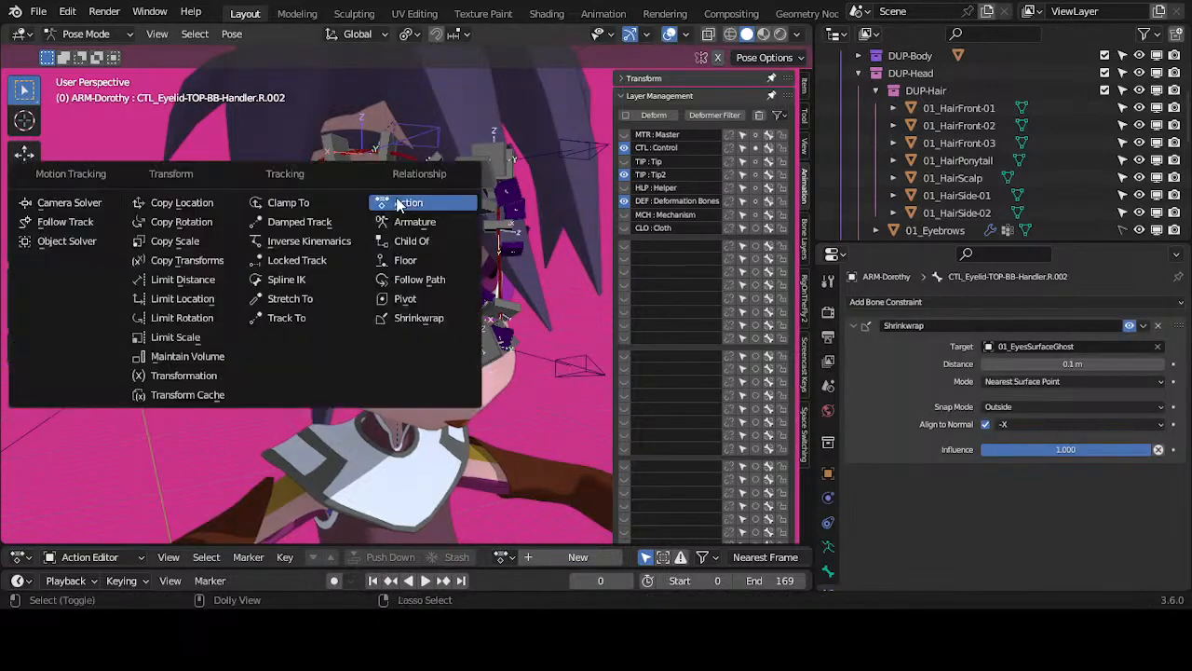
pyautogui.press('Escape')
# Step: Lower CTL-EyeContour-Bot.R and give the upper eyelid handler R.002 a Copy Transforms constraint targeting CTL-EyeContour-Top.R
pyautogui.click(382, 321)
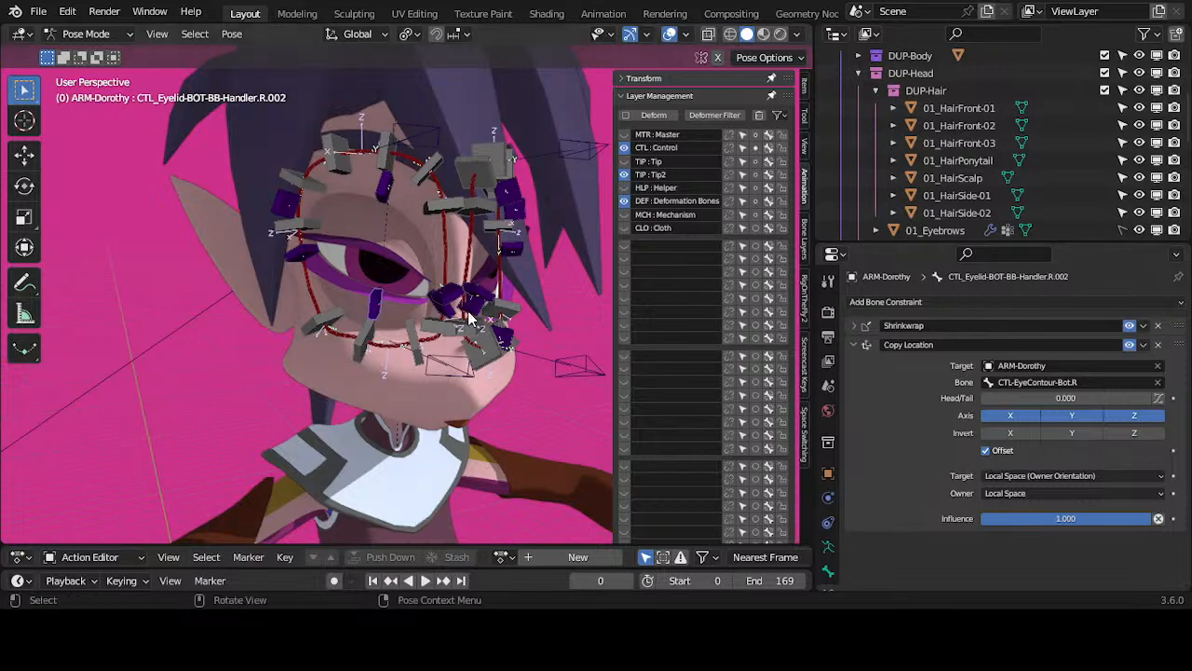
pyautogui.moveTo(442, 363); pyautogui.dragTo(435, 391)
pyautogui.click(386, 195)
pyautogui.click(387, 193)
pyautogui.click(384, 201)
pyautogui.hotkey('ctrl', 'shift', 'c')
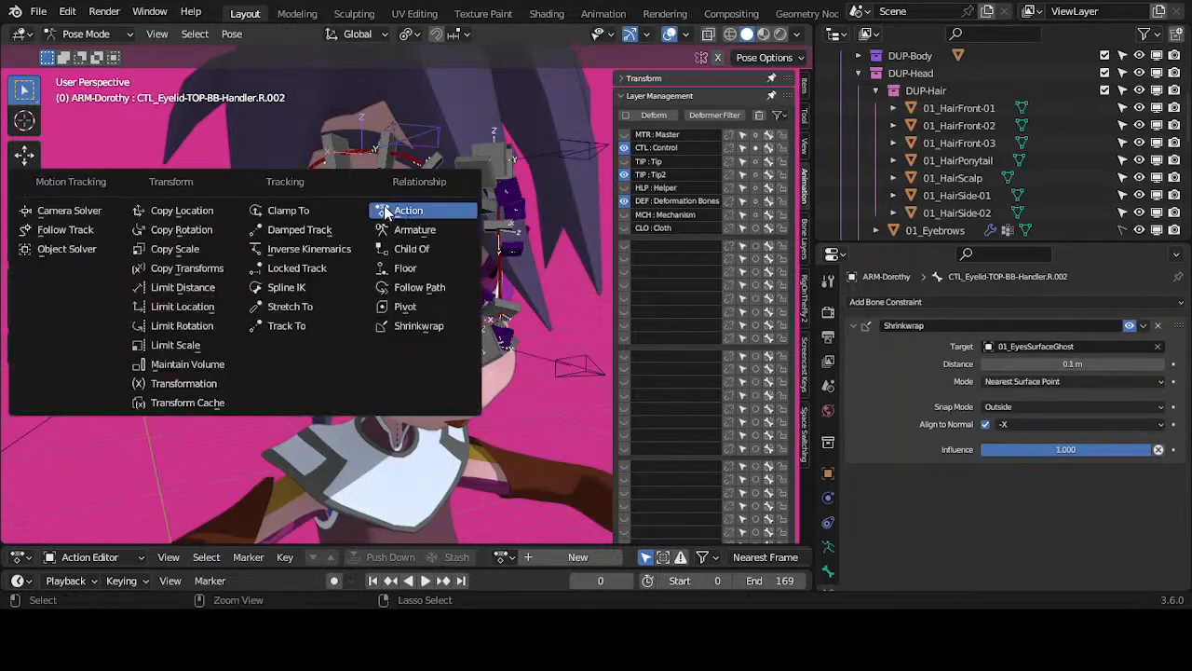
pyautogui.click(187, 268)
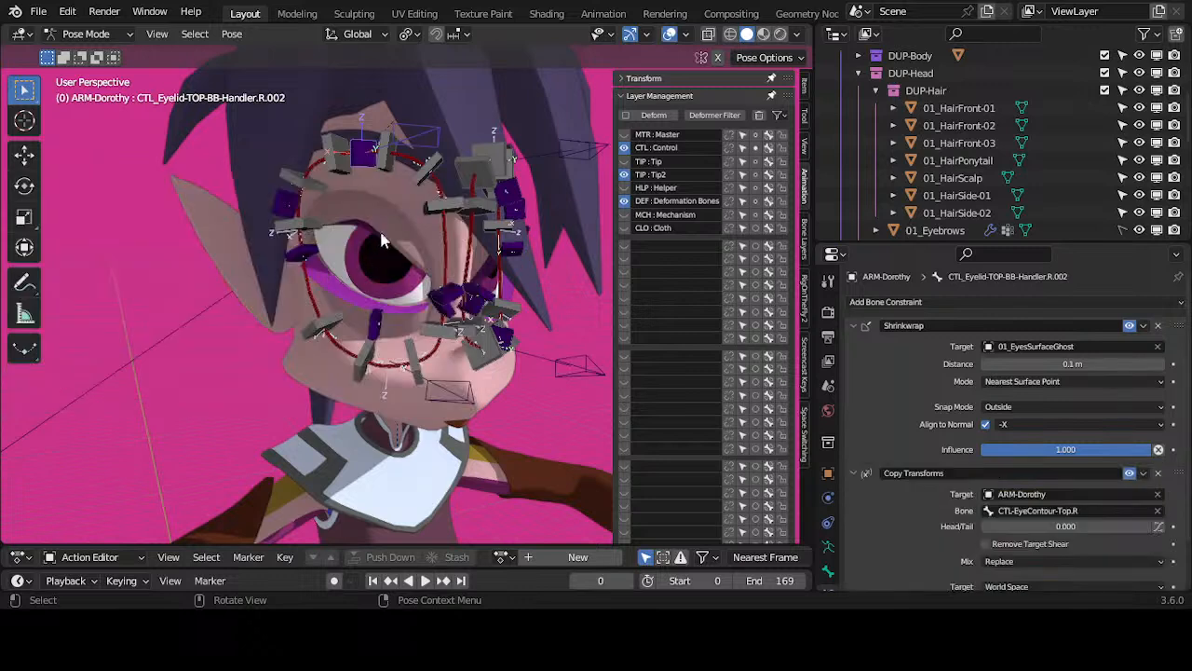
# Step: Set the Copy Transforms constraint's target space to Local Space (Owner Orientation) and its owner space to Local Space
pyautogui.click(855, 325)
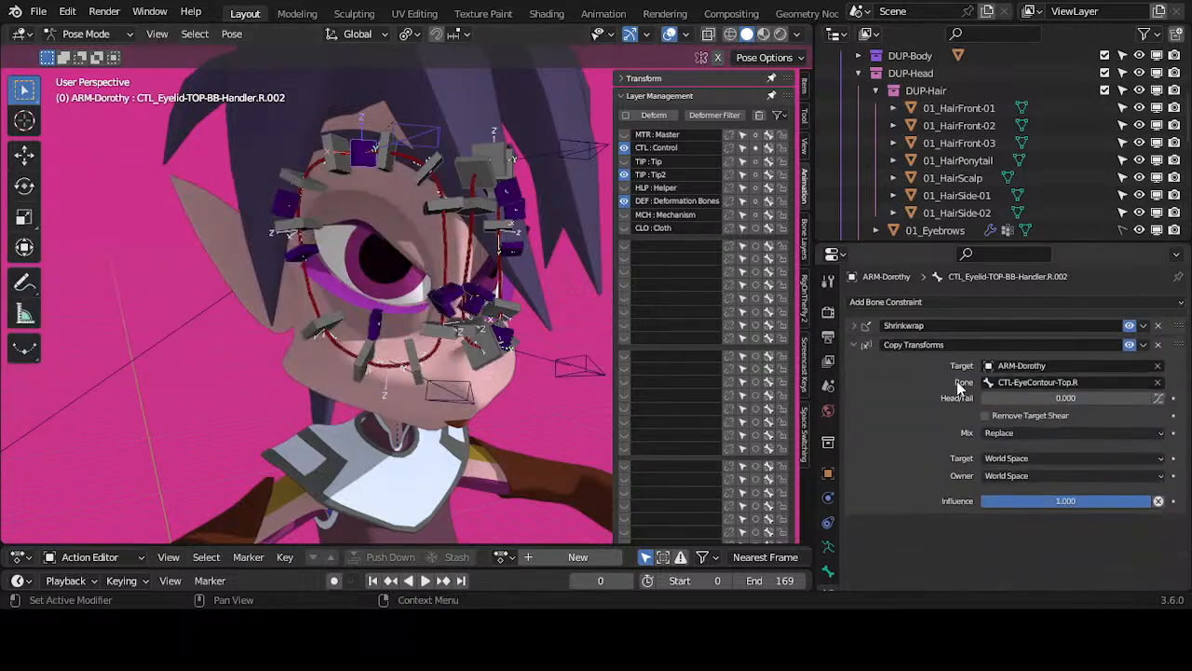
pyautogui.click(1022, 458)
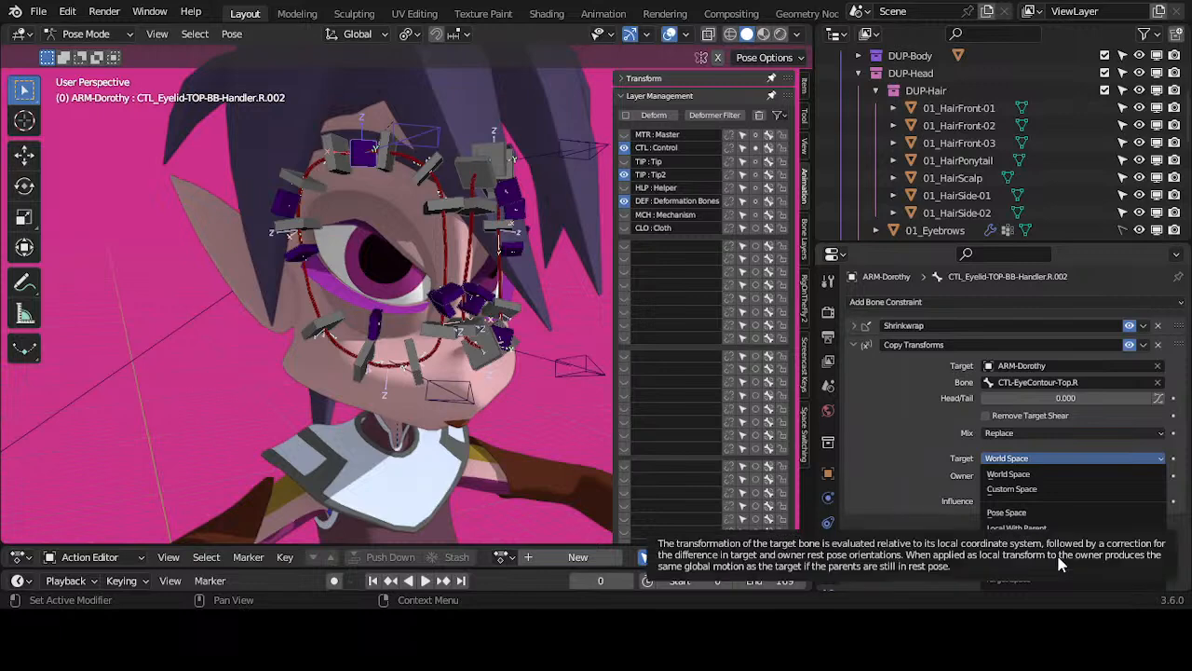
pyautogui.click(1060, 563)
pyautogui.click(1036, 477)
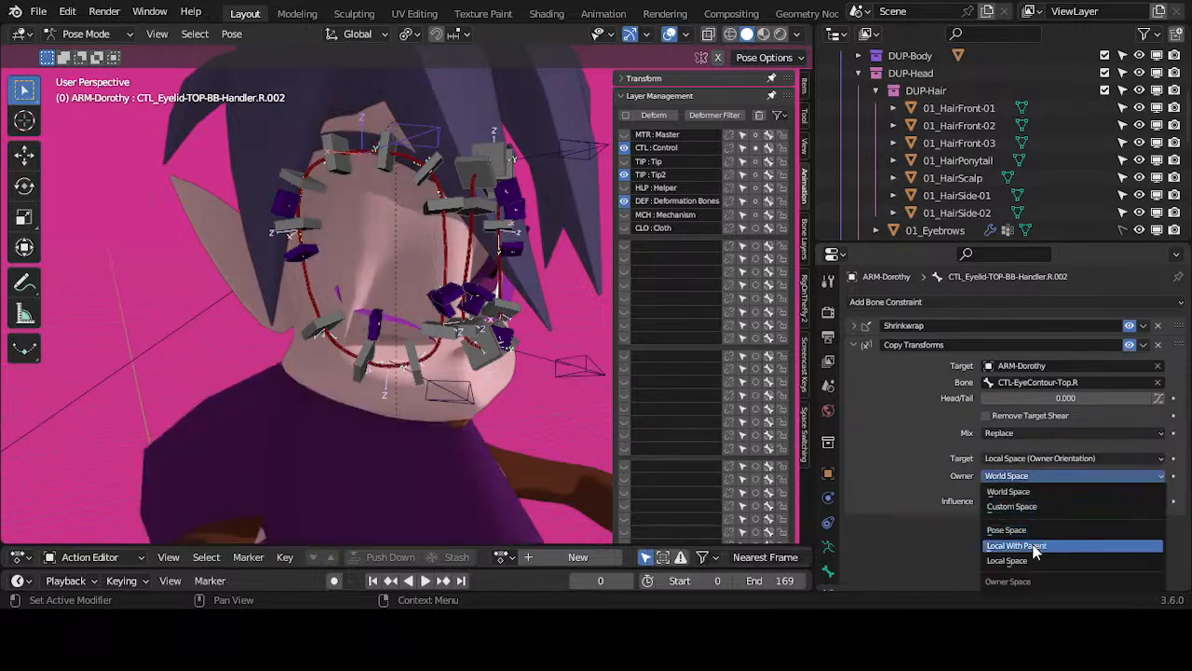
pyautogui.click(1034, 557)
# Step: Move and rotate CTL-EyeContour-Top.R, and try moving the upper eyelid handler R.002
pyautogui.click(411, 166)
pyautogui.press('g')
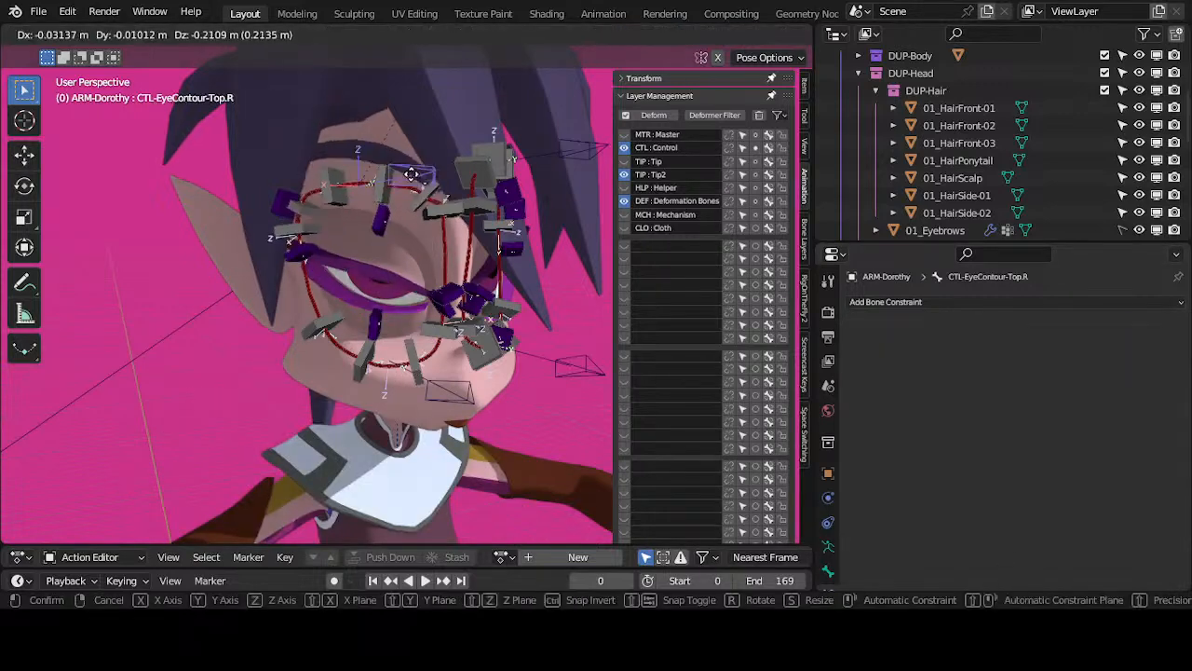
pyautogui.click(414, 158)
pyautogui.press('r')
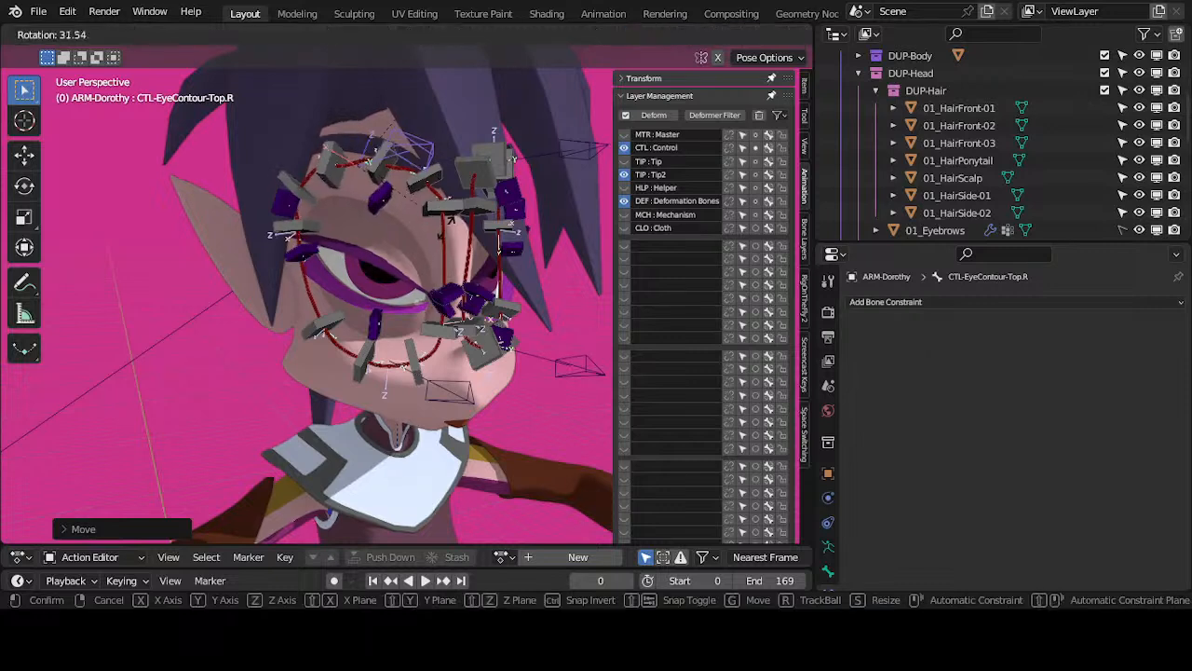
pyautogui.click(411, 189)
pyautogui.click(379, 197)
pyautogui.press('g')
pyautogui.click(390, 207)
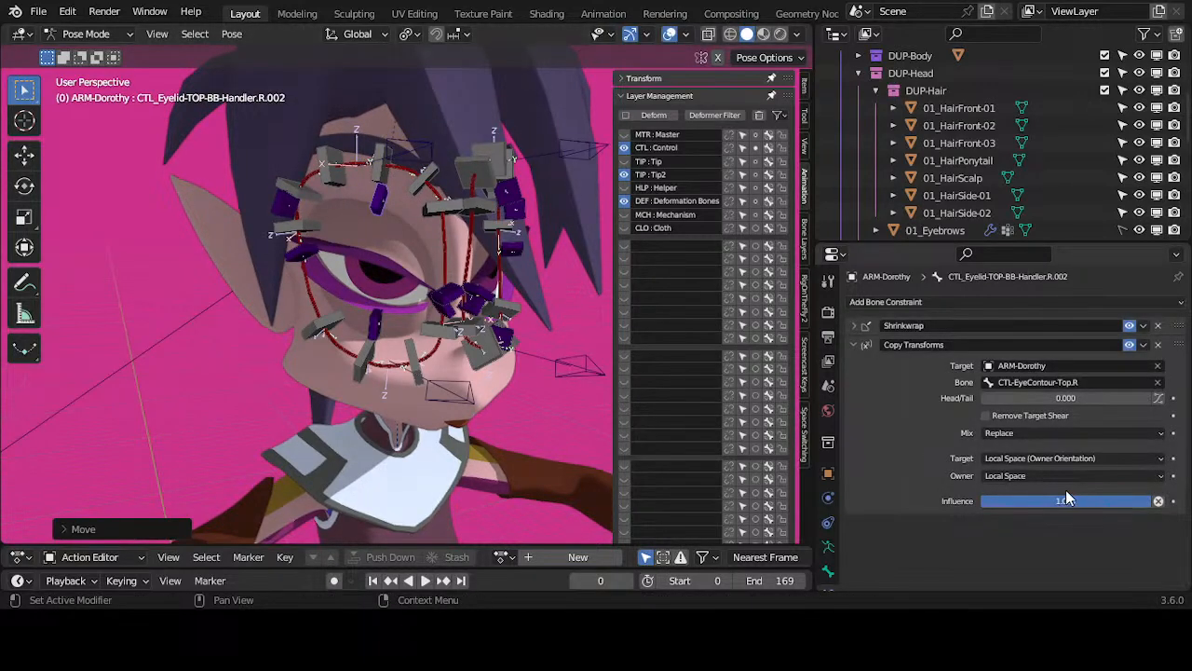
# Step: Set the Copy Transforms mix mode to Before Original (Full) and lower CTL-EyeContour-Top.R to test it
pyautogui.click(1015, 433)
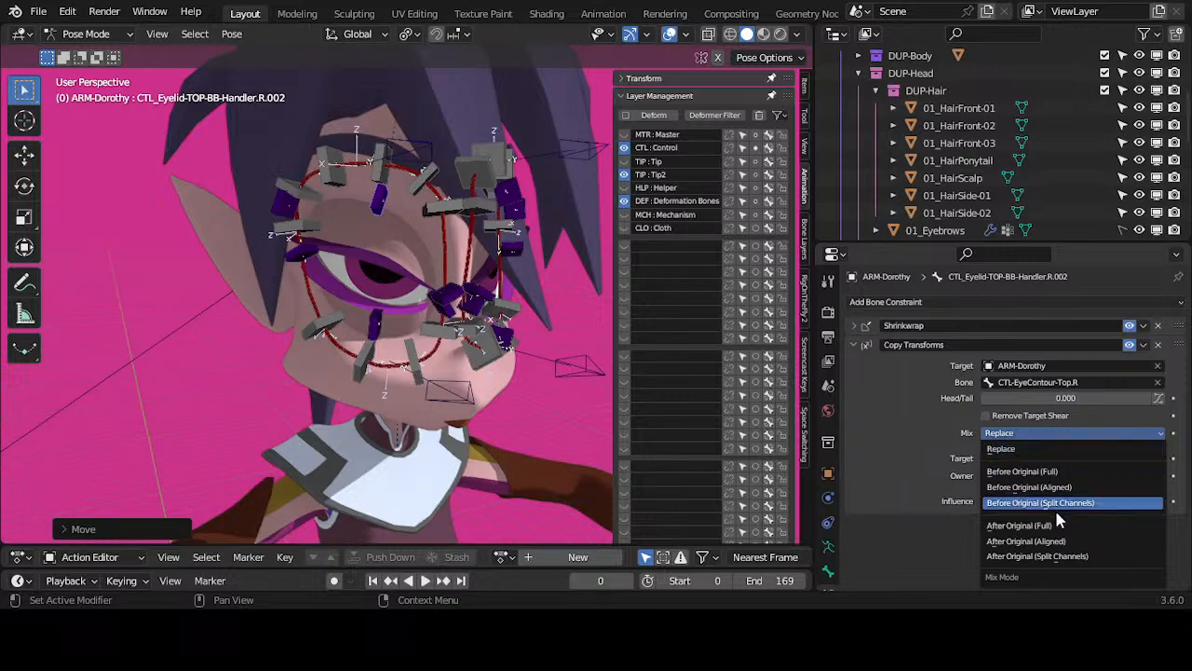
pyautogui.click(1022, 471)
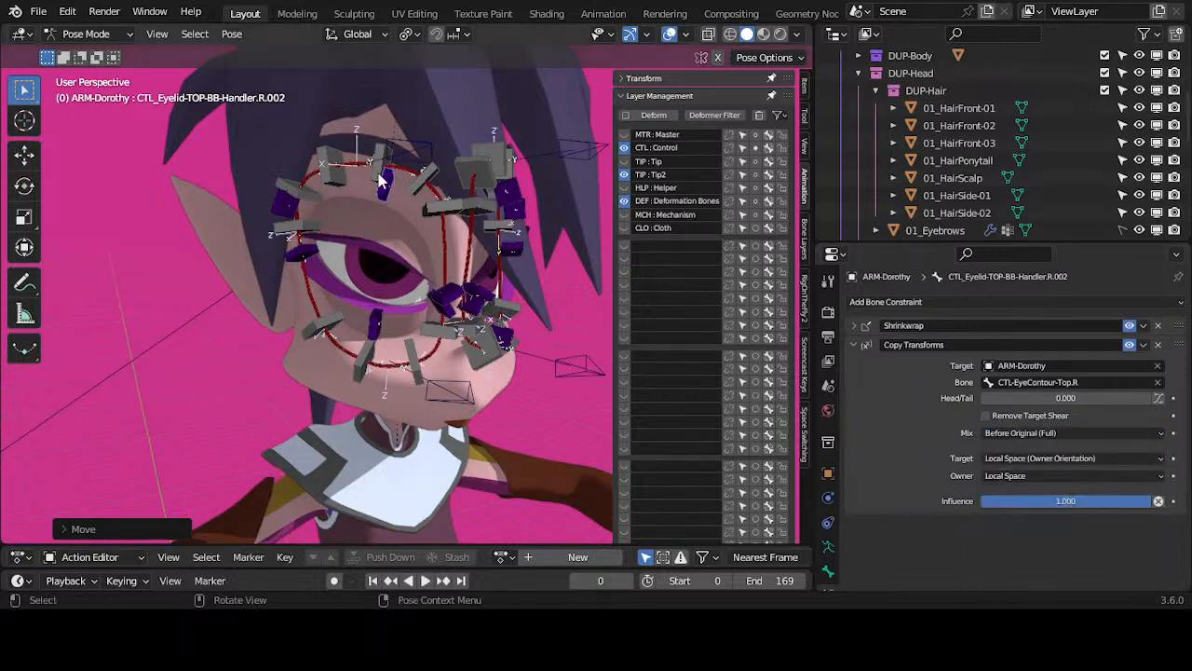
pyautogui.click(424, 149)
pyautogui.press('g')
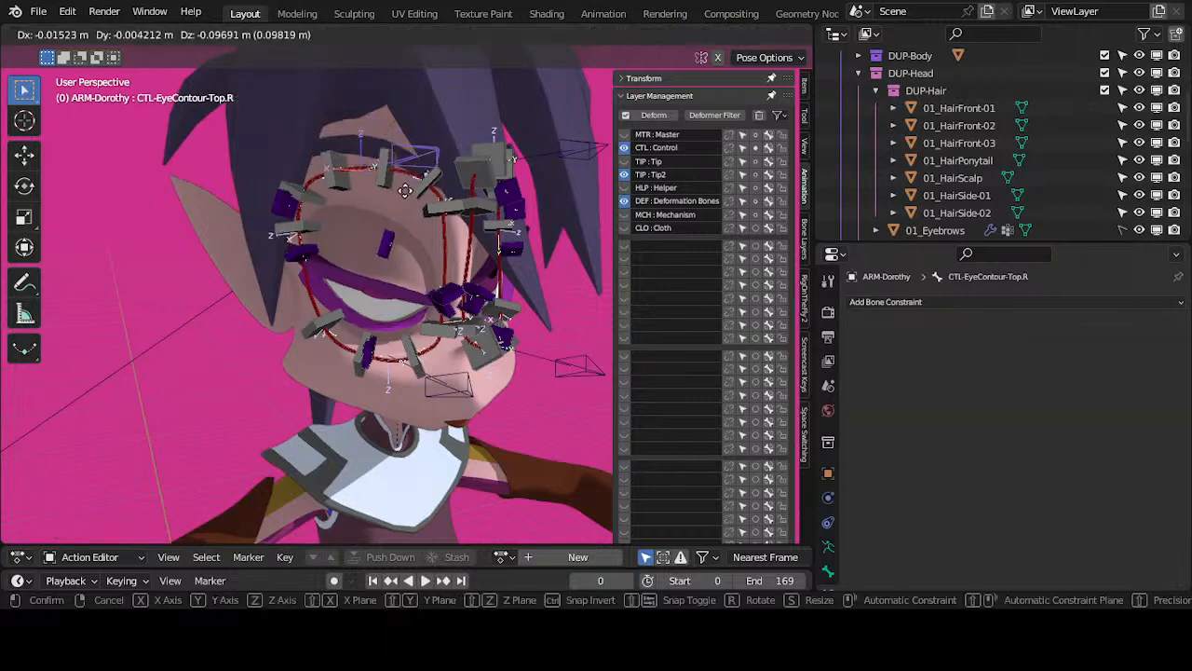
pyautogui.click(400, 206)
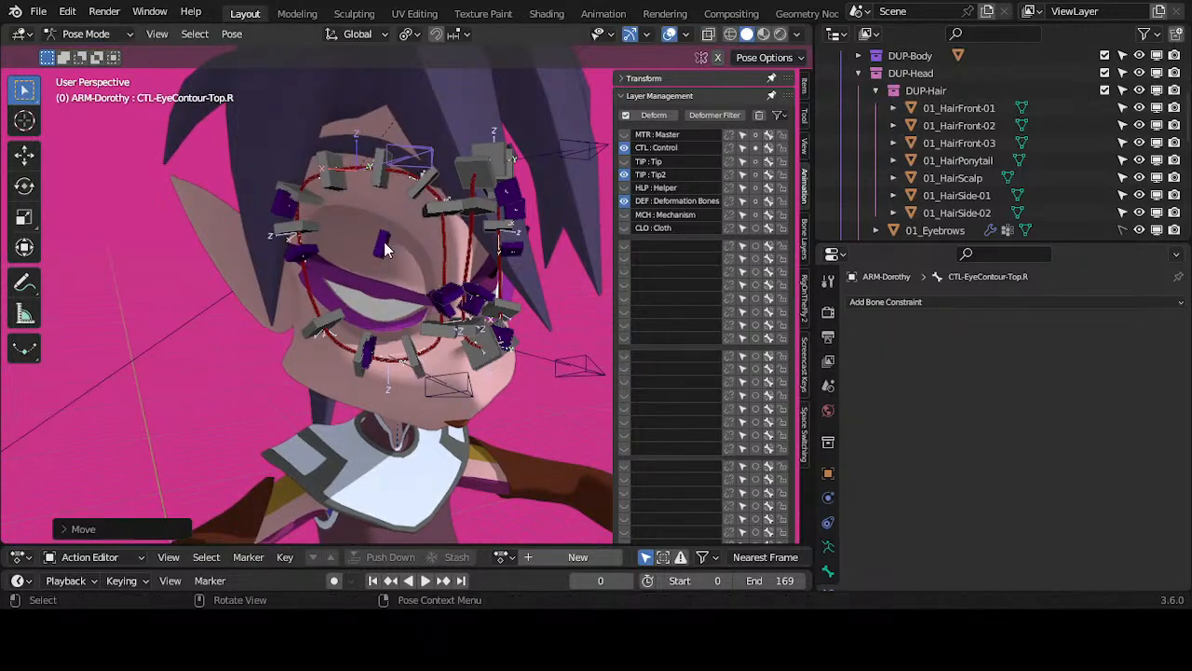
# Step: Raise the upper eyelid handler R.002, lower CTL-EyeContour-Top.R and reposition the handler over the eye
pyautogui.click(385, 253)
pyautogui.press('g')
pyautogui.click(393, 202)
pyautogui.click(420, 159)
pyautogui.press('g')
pyautogui.click(416, 172)
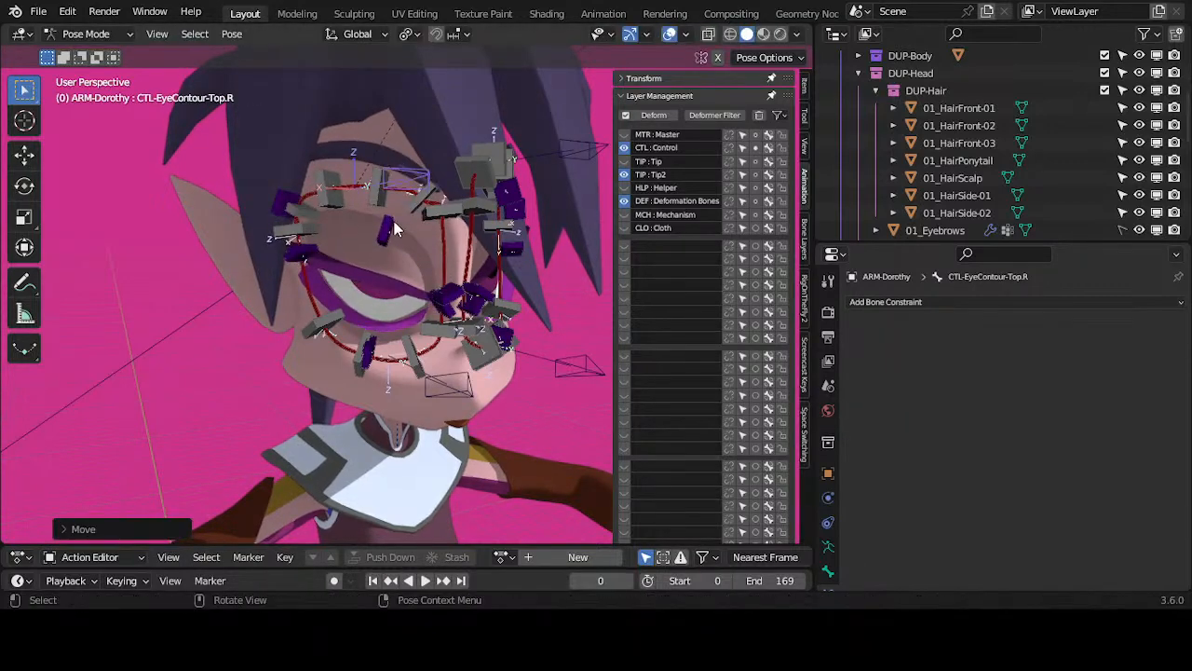
pyautogui.click(385, 249)
pyautogui.press('g')
pyautogui.click(377, 279)
pyautogui.press('g')
pyautogui.click(366, 265)
# Step: Lower CTL-EyeContour-Top.R further and make small test moves with it and the upper eyelid handler
pyautogui.click(404, 181)
pyautogui.press('g')
pyautogui.click(391, 249)
pyautogui.click(387, 252)
pyautogui.press('g')
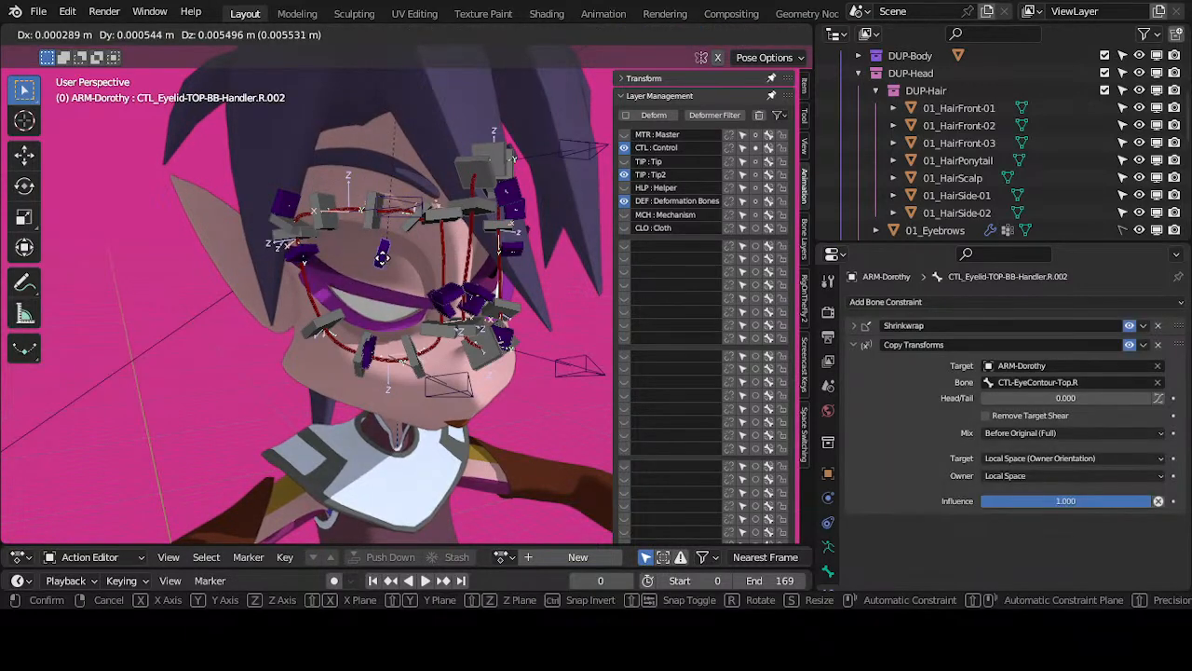
pyautogui.click(417, 200)
pyautogui.click(417, 199)
pyautogui.press('g')
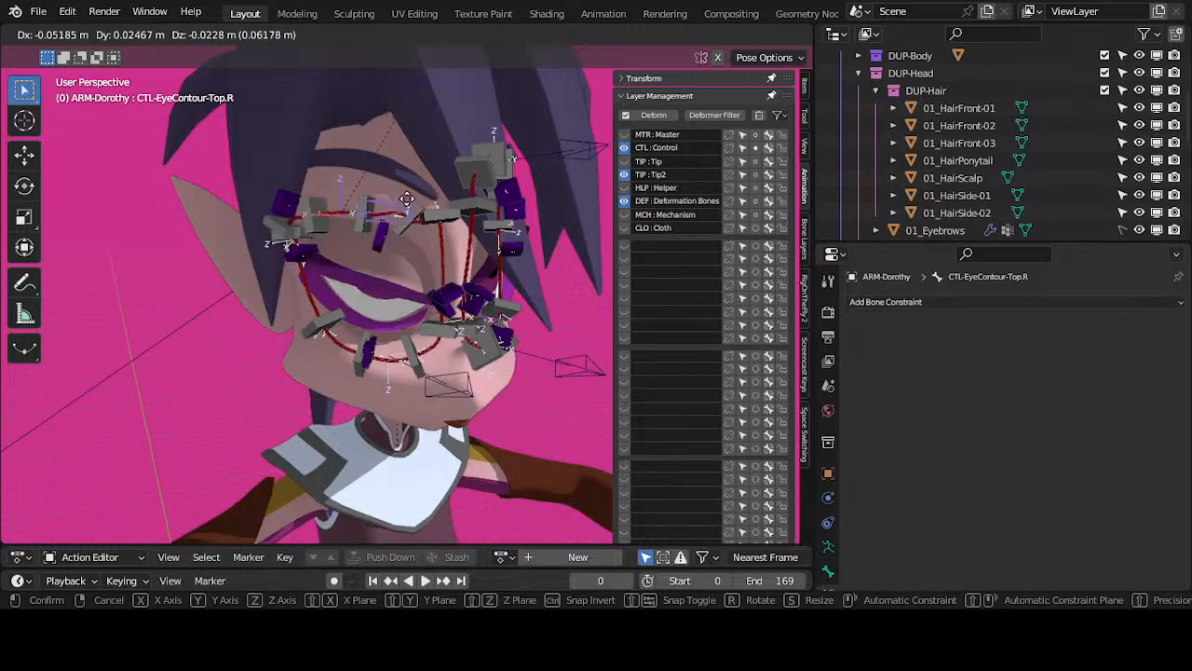
pyautogui.click(416, 199)
# Step: Alternate moving the upper eyelid handler R.002 and CTL-EyeContour-Top.R to compare how both affect the lid
pyautogui.click(391, 240)
pyautogui.press('g')
pyautogui.click(383, 260)
pyautogui.click(402, 200)
pyautogui.press('g')
pyautogui.click(389, 252)
pyautogui.click(383, 273)
pyautogui.press('g')
pyautogui.click(386, 279)
pyautogui.press('g')
pyautogui.click(400, 264)
# Step: Clear the location of all posed bones and compare CTL-EyeContour-Top.R with the upper eyelid handler R.002
pyautogui.hotkey('alt', 'g')
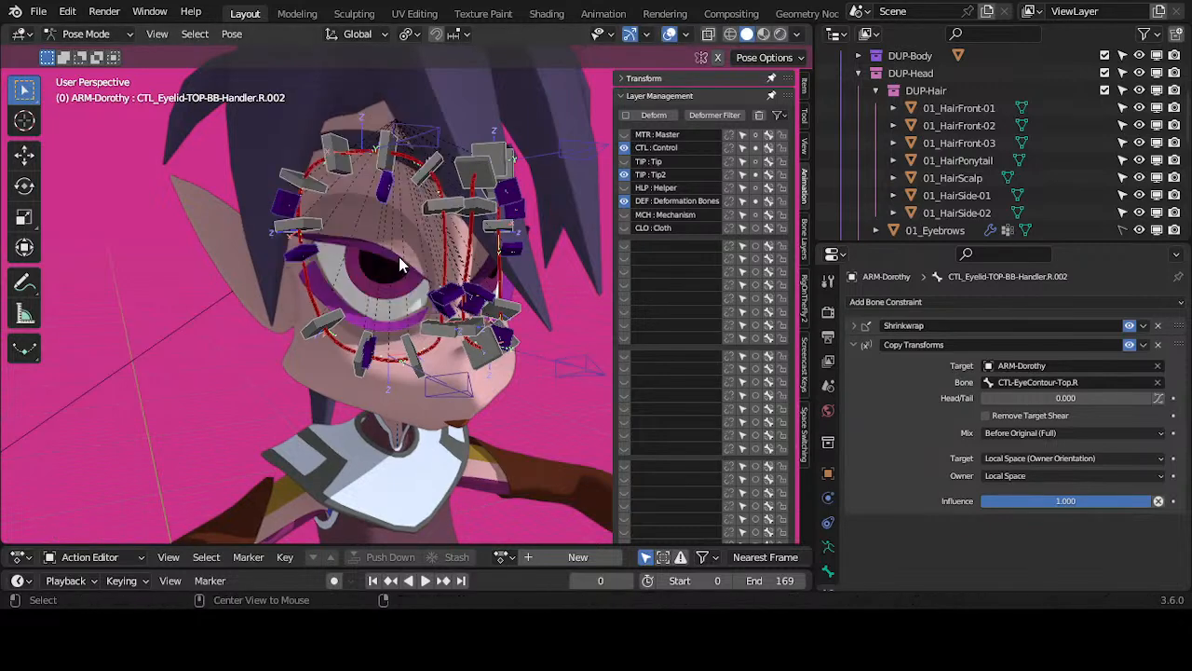
pyautogui.click(424, 139)
pyautogui.moveTo(403, 286); pyautogui.dragTo(419, 296, button='middle')
pyautogui.click(398, 186)
pyautogui.click(418, 138)
pyautogui.click(388, 194)
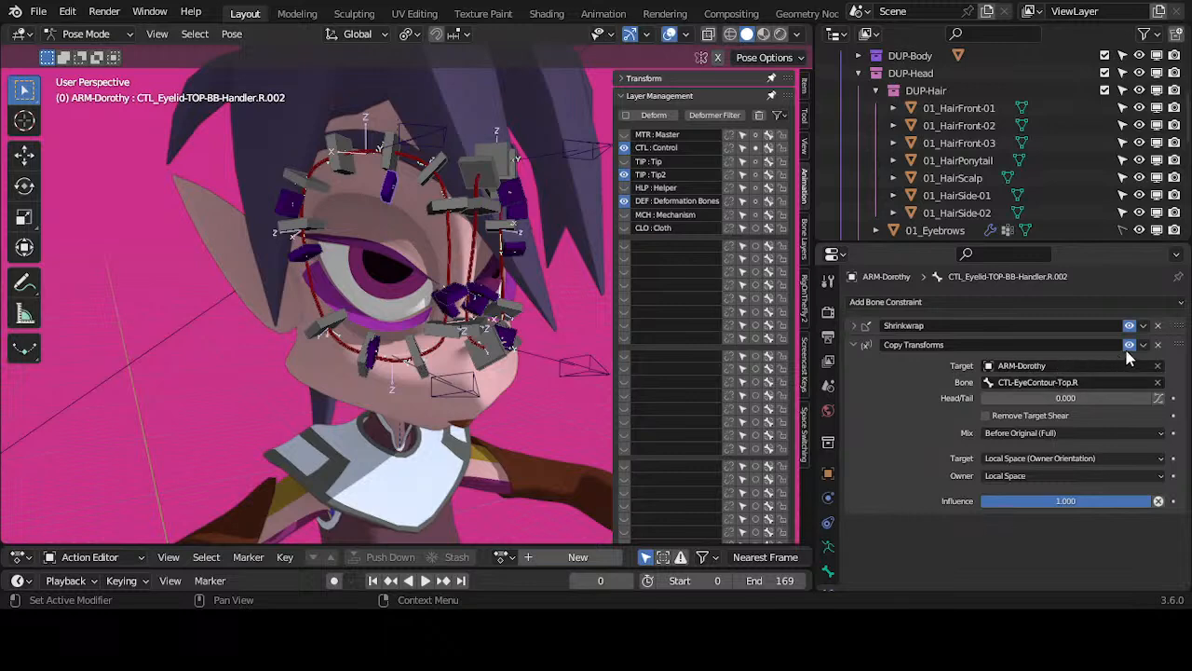
# Step: Delete the upper eyelid handler's Copy Transforms constraint and the lower eyelid handler's Copy Location constraint
pyautogui.click(1159, 344)
pyautogui.click(370, 356)
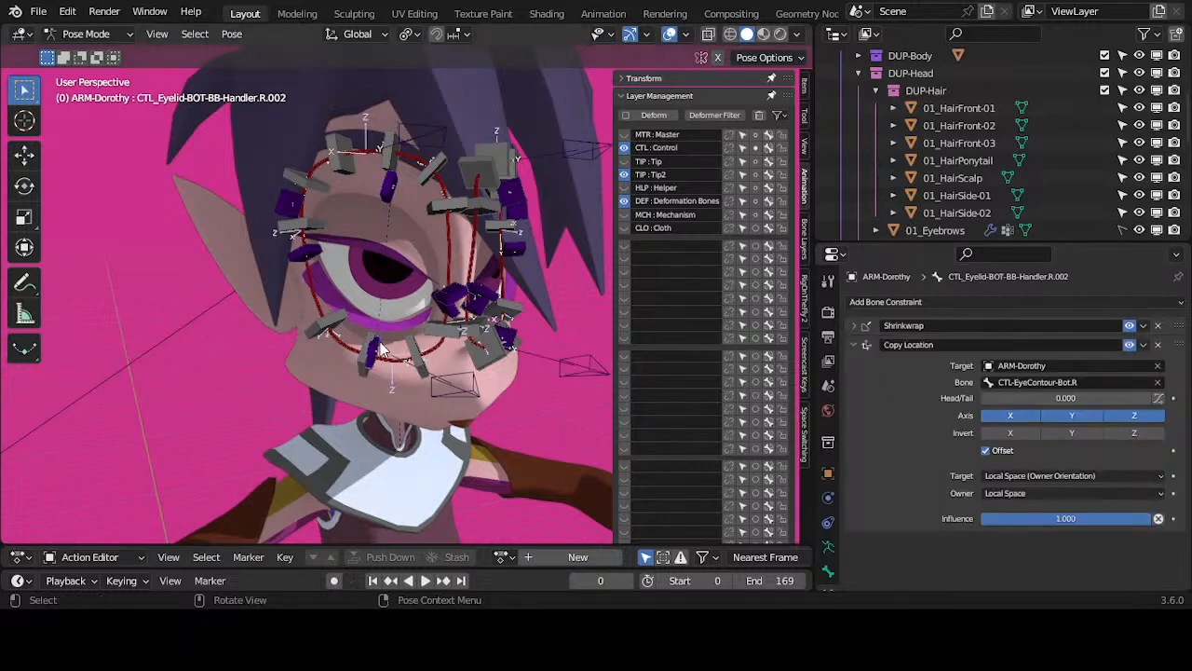
pyautogui.click(1159, 345)
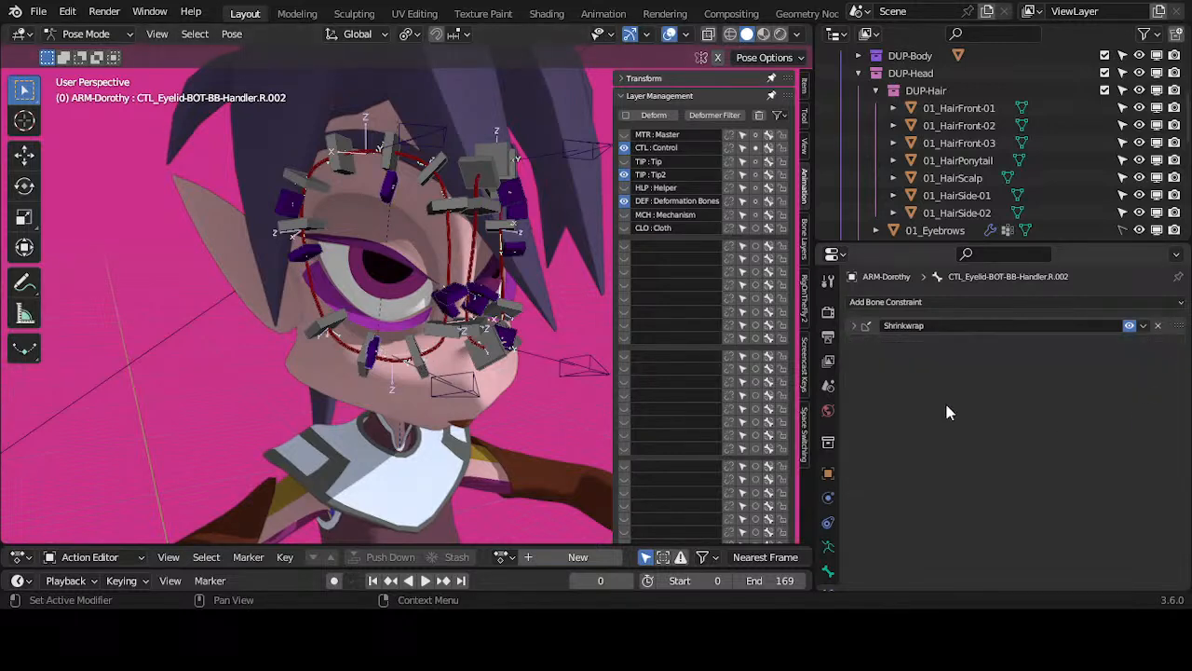
# Step: Try moving CTL-EyeContour-Bot.R and the lower eyelid handler R.002 upward
pyautogui.click(440, 381)
pyautogui.press('g')
pyautogui.press('Escape')
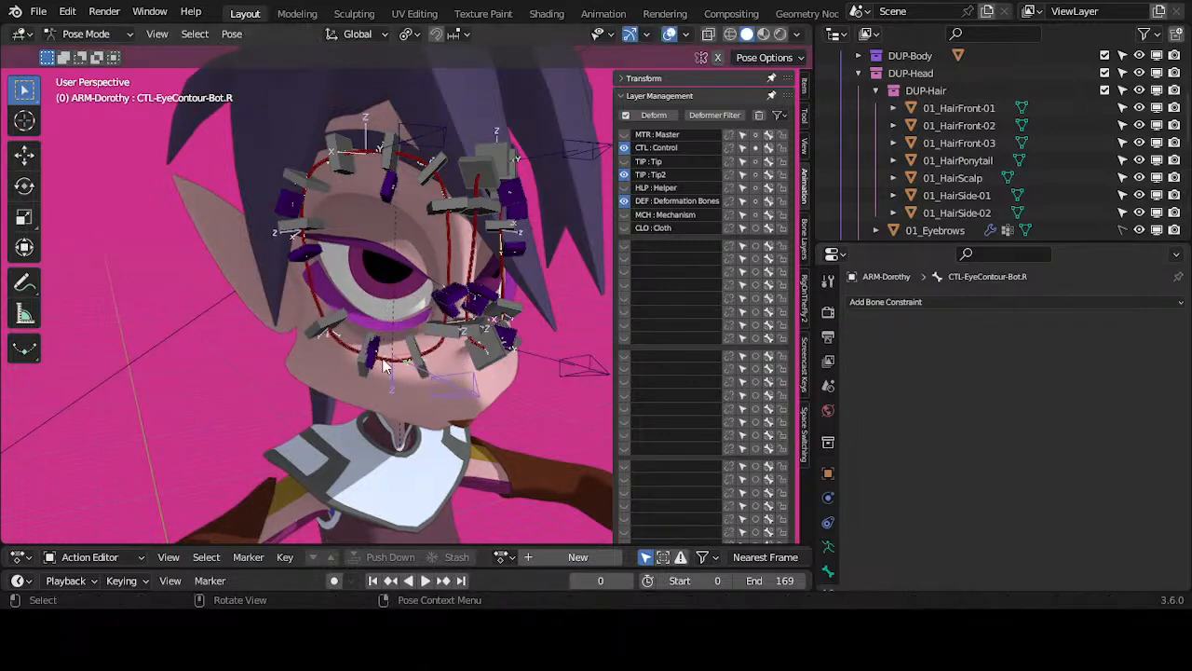
pyautogui.click(385, 351)
pyautogui.press('g')
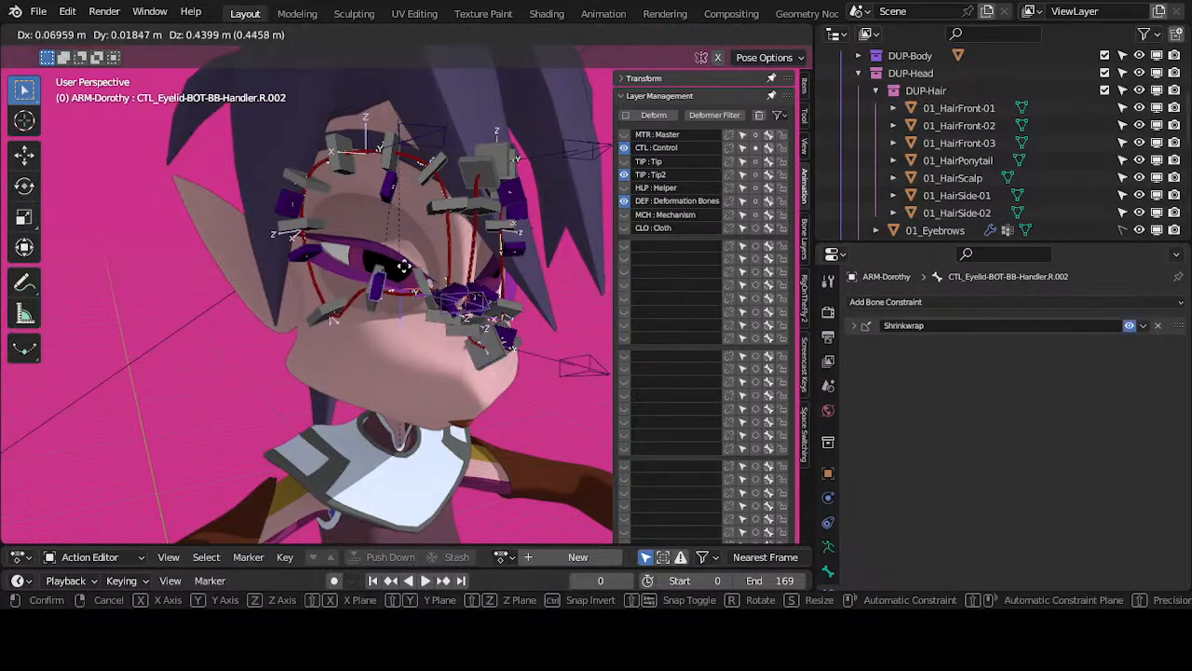
pyautogui.press('Escape')
# Step: Raise CTL-EyeContour-Bot.R about 0.35 m and reposition the lower eyelid handler R.002 separately
pyautogui.click(381, 350)
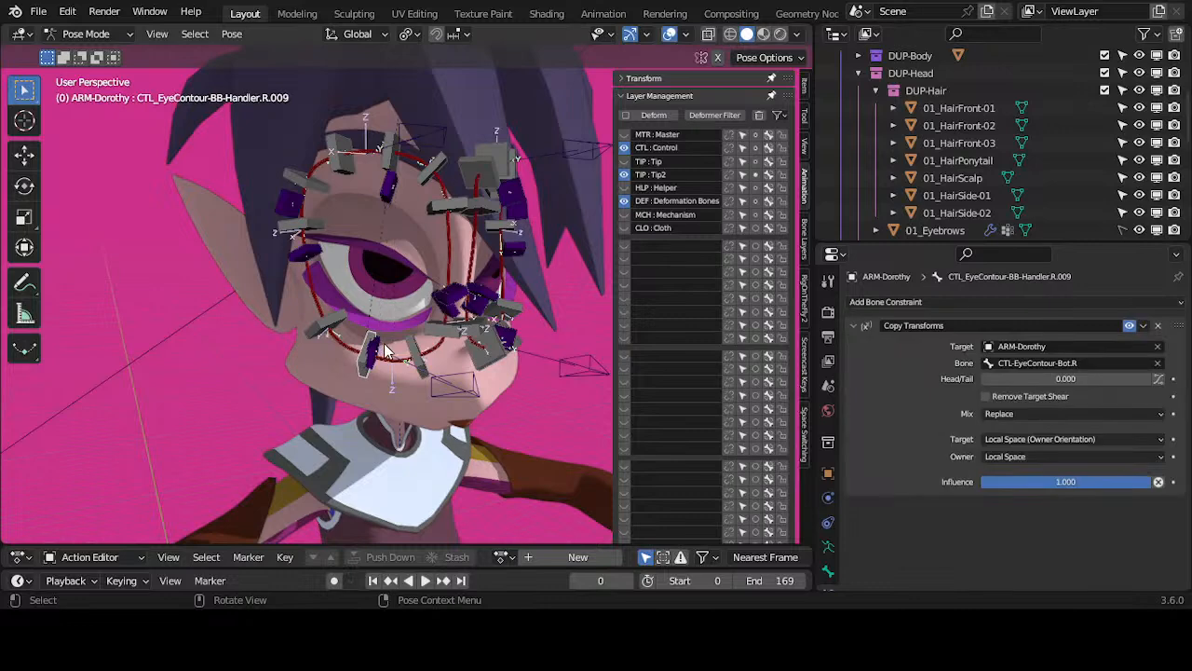
pyautogui.click(445, 370)
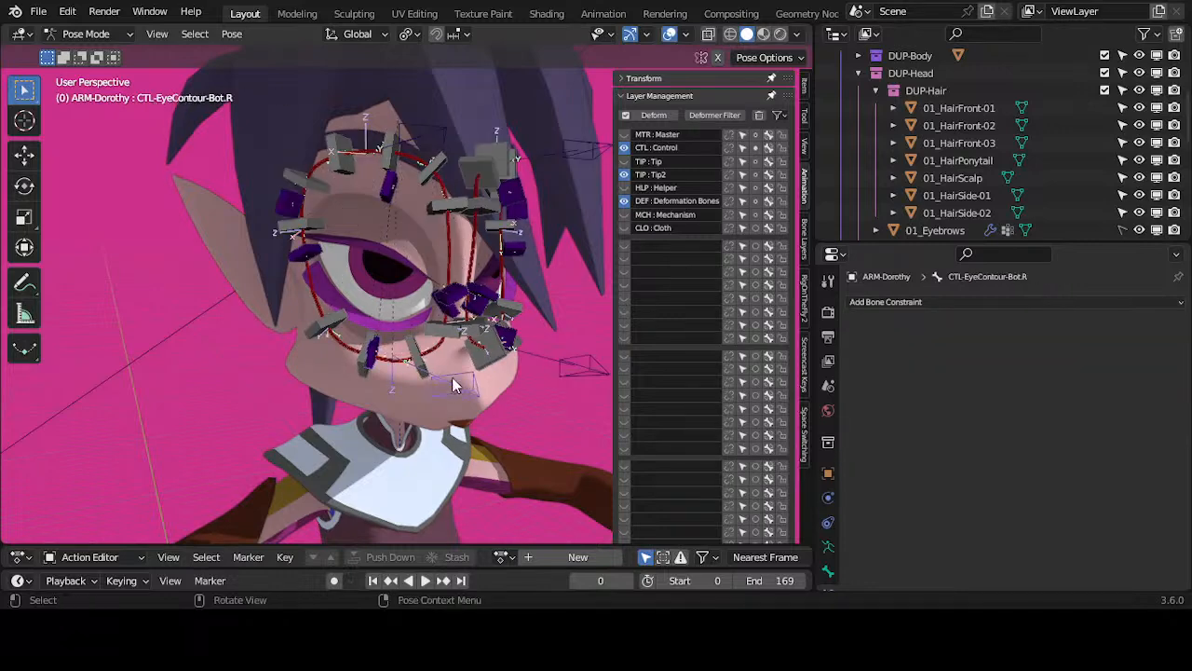
pyautogui.press('g')
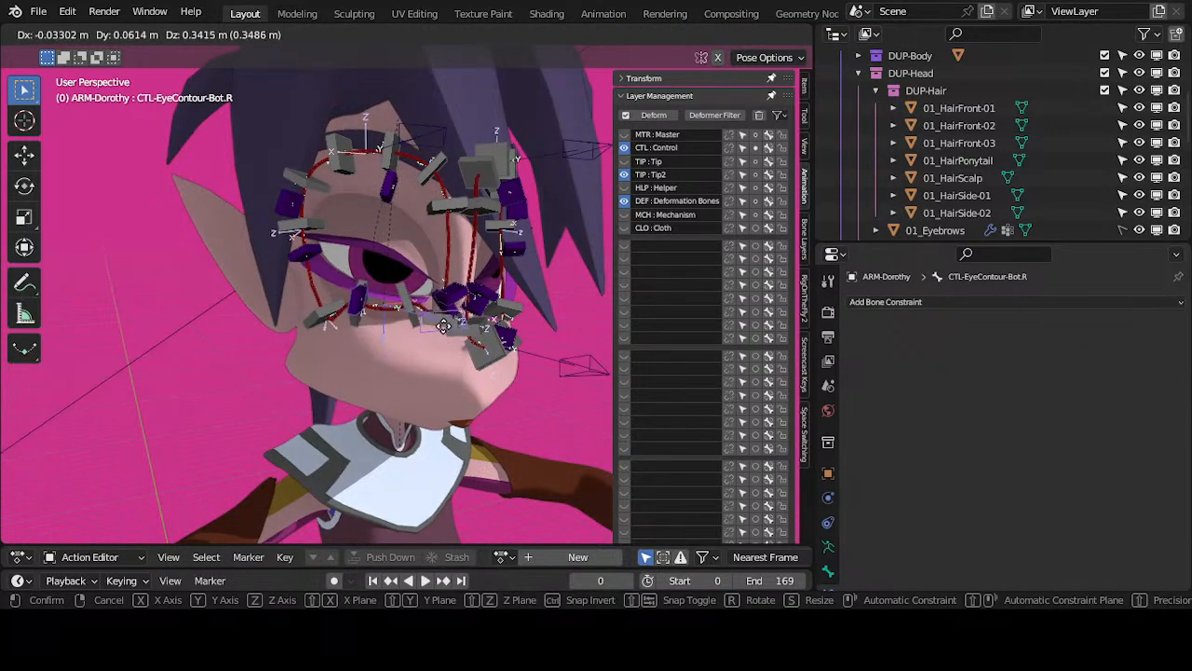
pyautogui.press('Escape')
pyautogui.click(366, 300)
pyautogui.click(363, 300)
pyautogui.press('g')
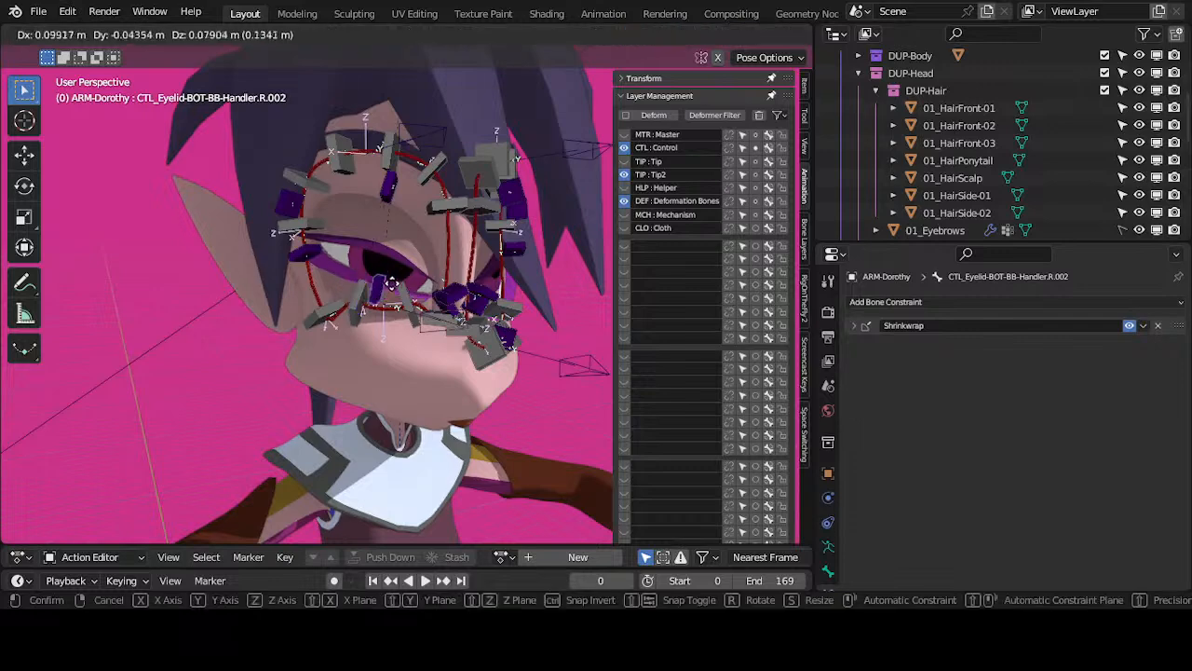
# Step: Shift the upper eyelid handler R.002 toward the nose and adjust the eyelid handlers' positions
pyautogui.click(390, 211)
pyautogui.press('g')
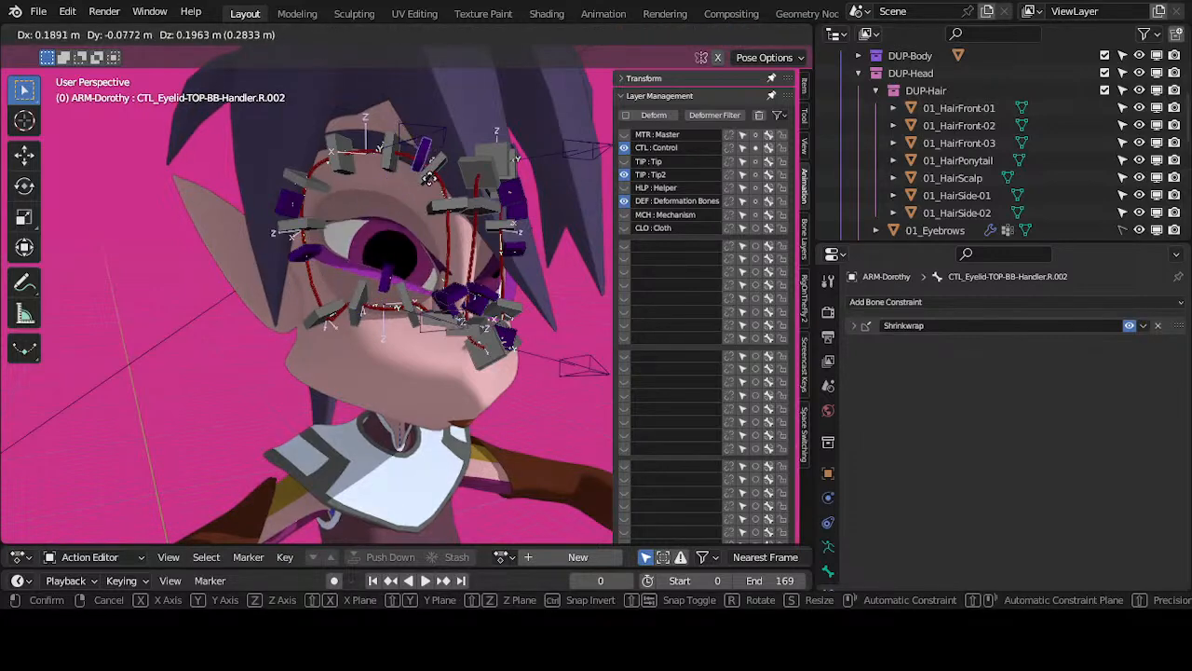
pyautogui.click(400, 231)
pyautogui.press('g')
pyautogui.click(365, 284)
# Step: Lower CTL-EyeContour-Bot.R slightly beneath the eye
pyautogui.click(443, 337)
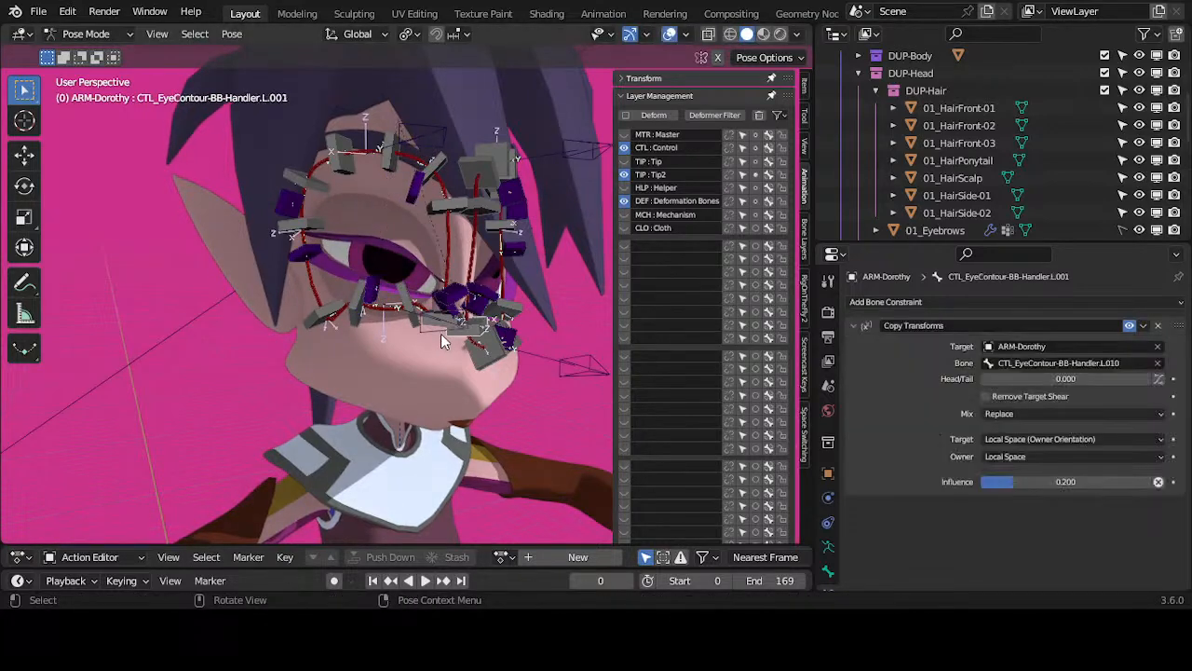
pyautogui.click(433, 323)
pyautogui.press('g')
pyautogui.click(427, 351)
# Step: Lower CTL-EyeContour-Top.R about 0.15 m and nudge the lower eyelid handler R.002
pyautogui.click(414, 147)
pyautogui.click(411, 150)
pyautogui.press('g')
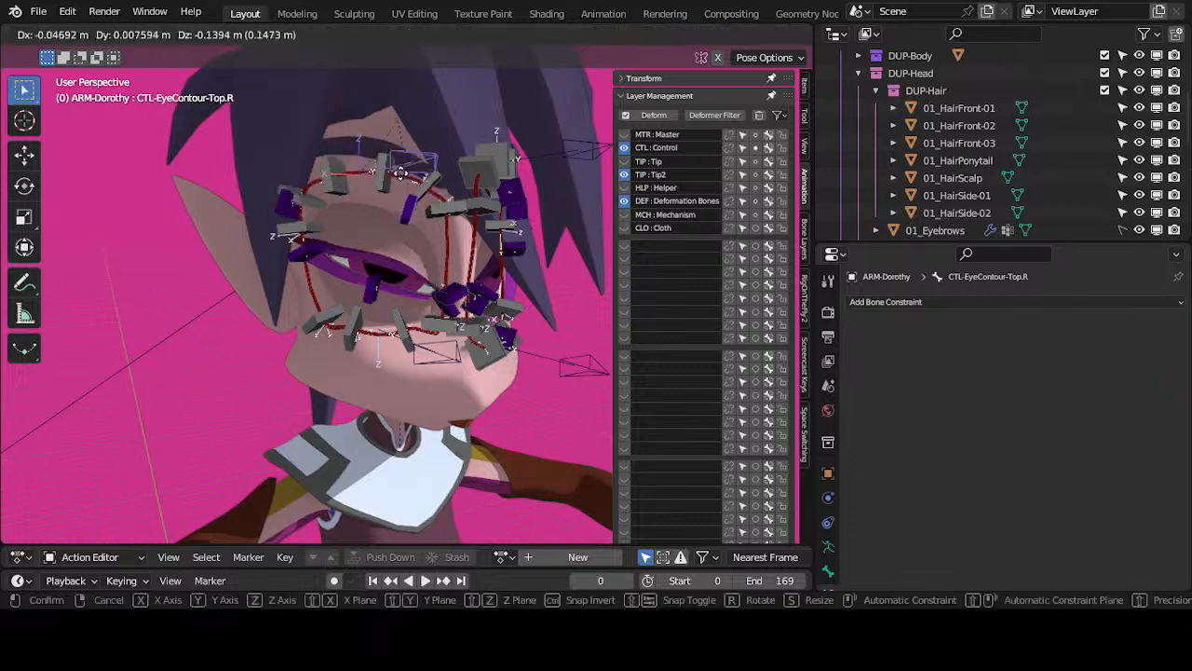
pyautogui.click(409, 152)
pyautogui.click(382, 284)
pyautogui.press('g')
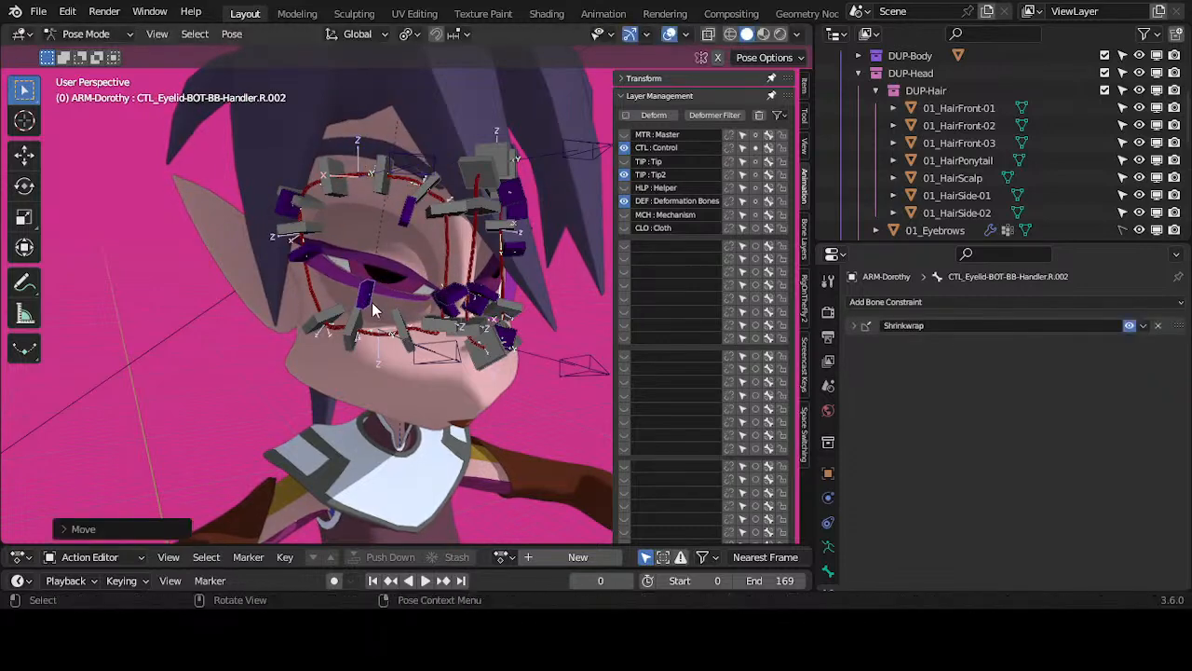
# Step: Reset the pose of all bones and review the Copy Transforms target space options on lower contour handler CTL_EyeContour-BB-Handler.R.001
pyautogui.click(407, 343)
pyautogui.moveTo(434, 353); pyautogui.dragTo(421, 345, button='middle')
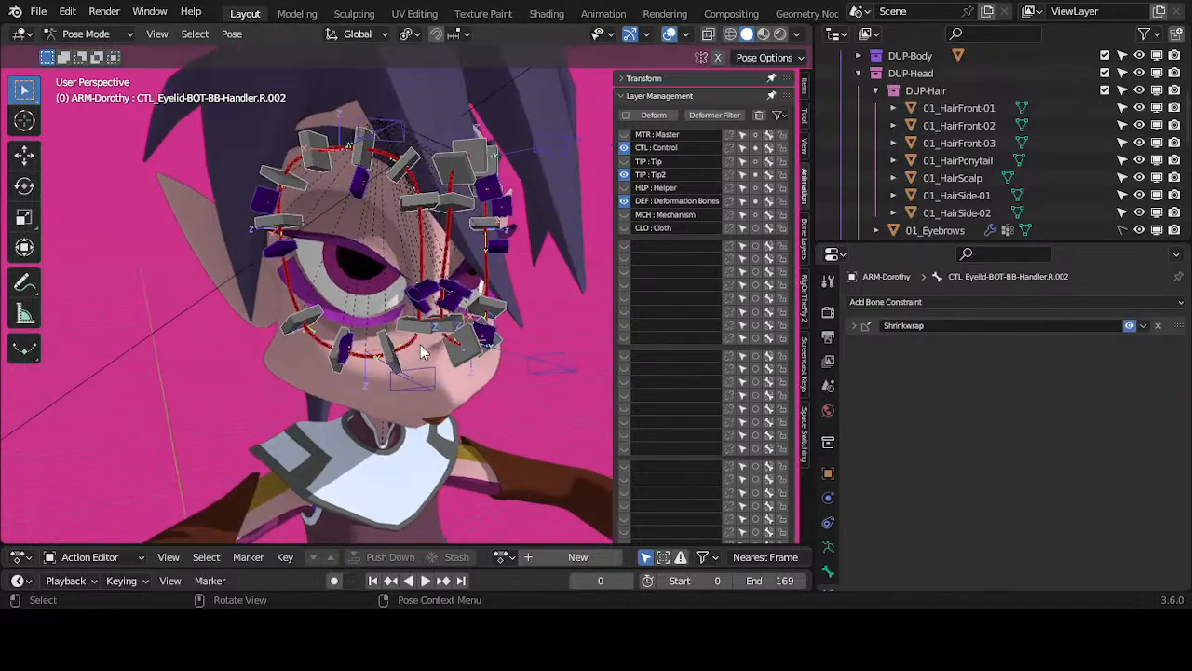
pyautogui.click(414, 338)
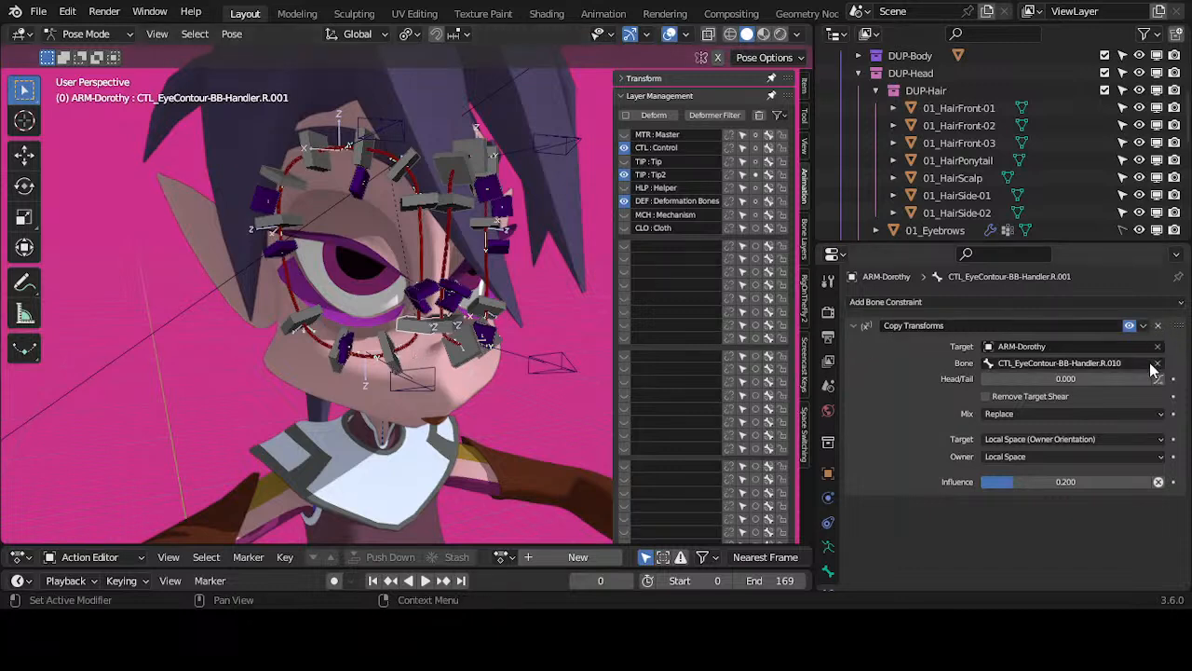
pyautogui.click(1002, 439)
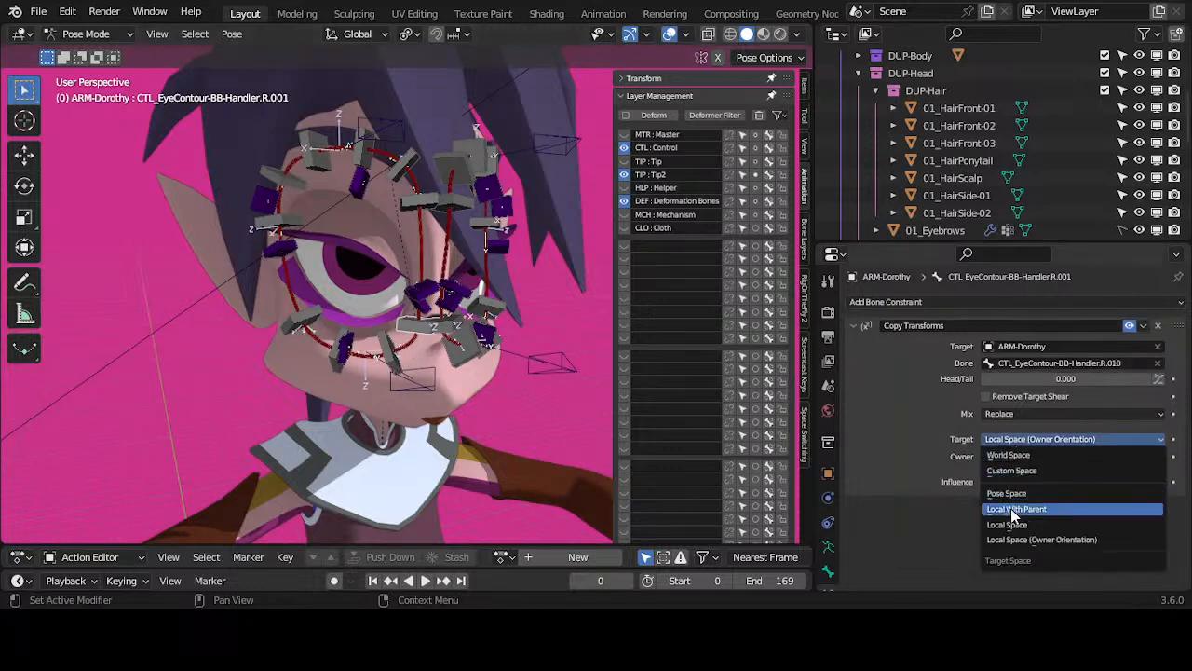
pyautogui.click(1010, 439)
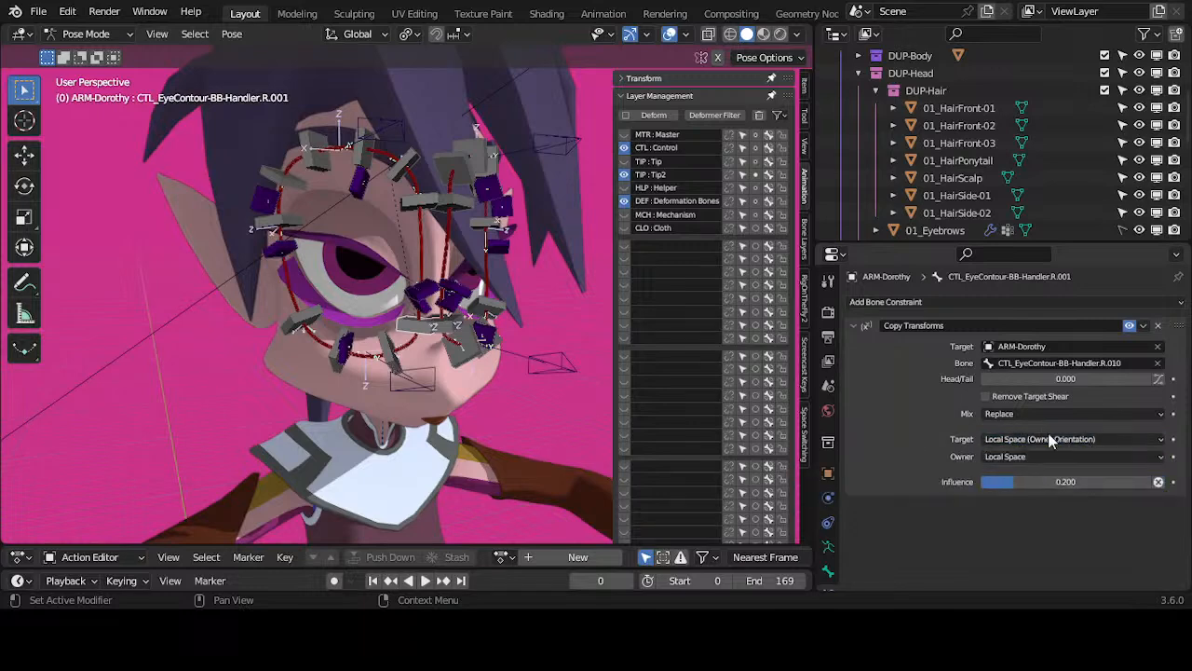
# Step: Remove the Copy Transforms constraint from the lower eye-contour handlers R.008, R.010, R.009 and R.001
pyautogui.keyDown('shift'); pyautogui.click(338, 333); pyautogui.keyUp('shift')
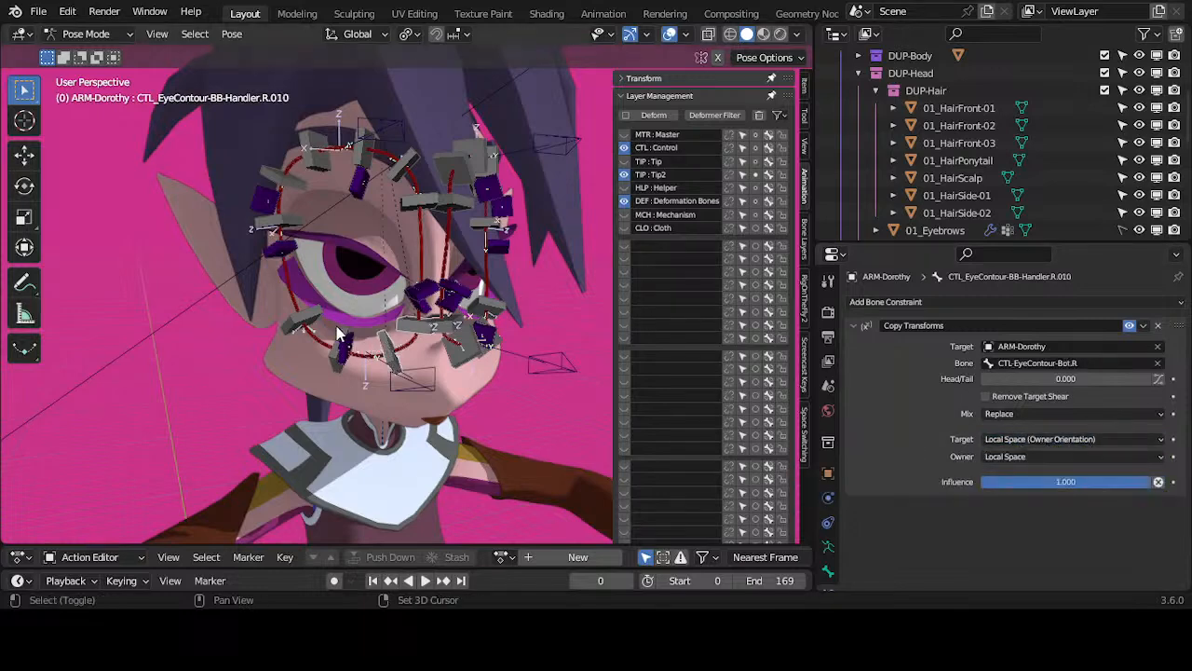
pyautogui.keyDown('shift'); pyautogui.click(312, 317); pyautogui.keyUp('shift')
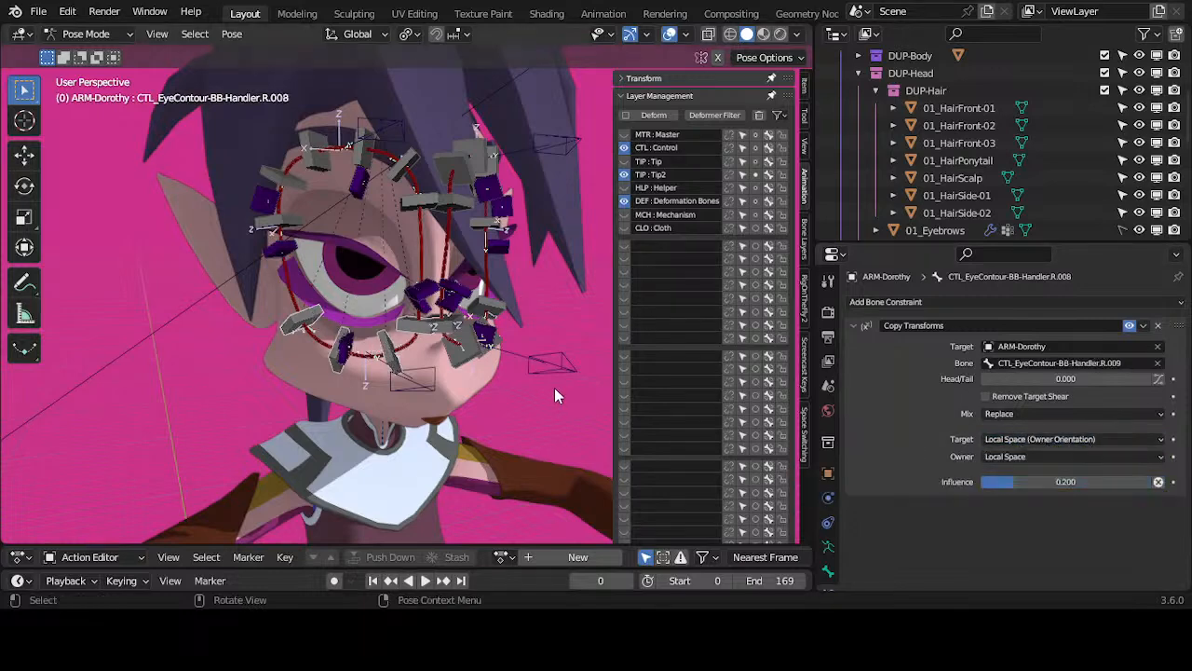
pyautogui.click(1160, 326)
pyautogui.click(403, 323)
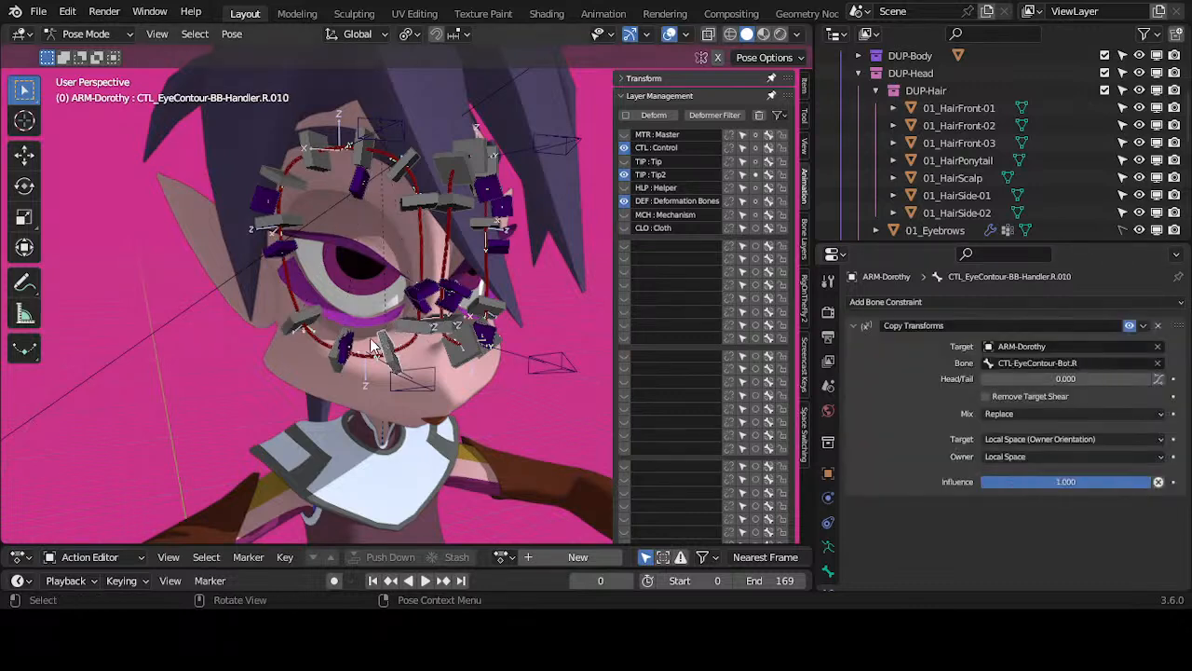
pyautogui.click(1159, 326)
pyautogui.keyDown('shift'); pyautogui.click(352, 323); pyautogui.keyUp('shift')
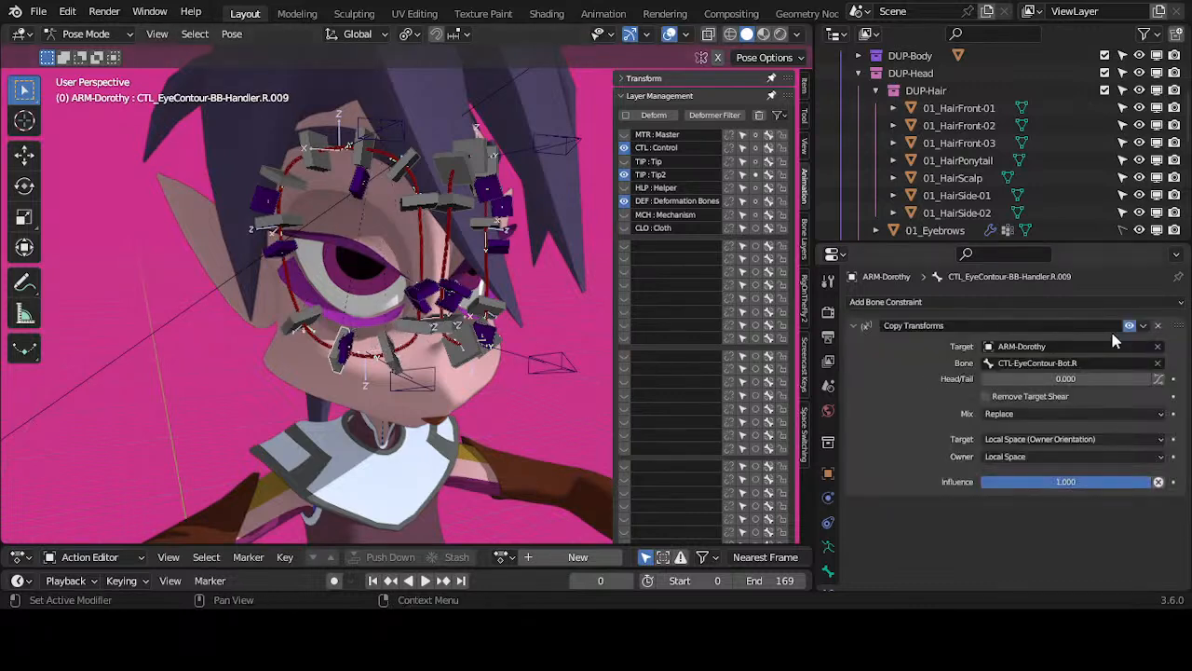
pyautogui.click(1158, 326)
pyautogui.click(315, 303)
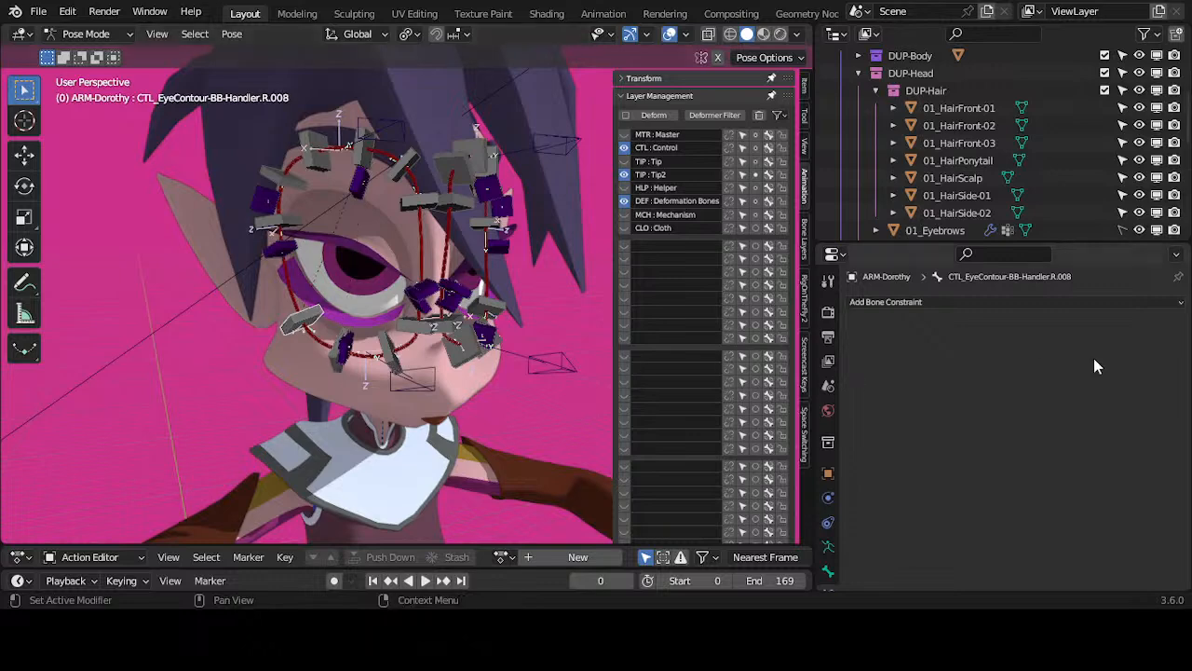
pyautogui.click(415, 332)
pyautogui.click(1158, 326)
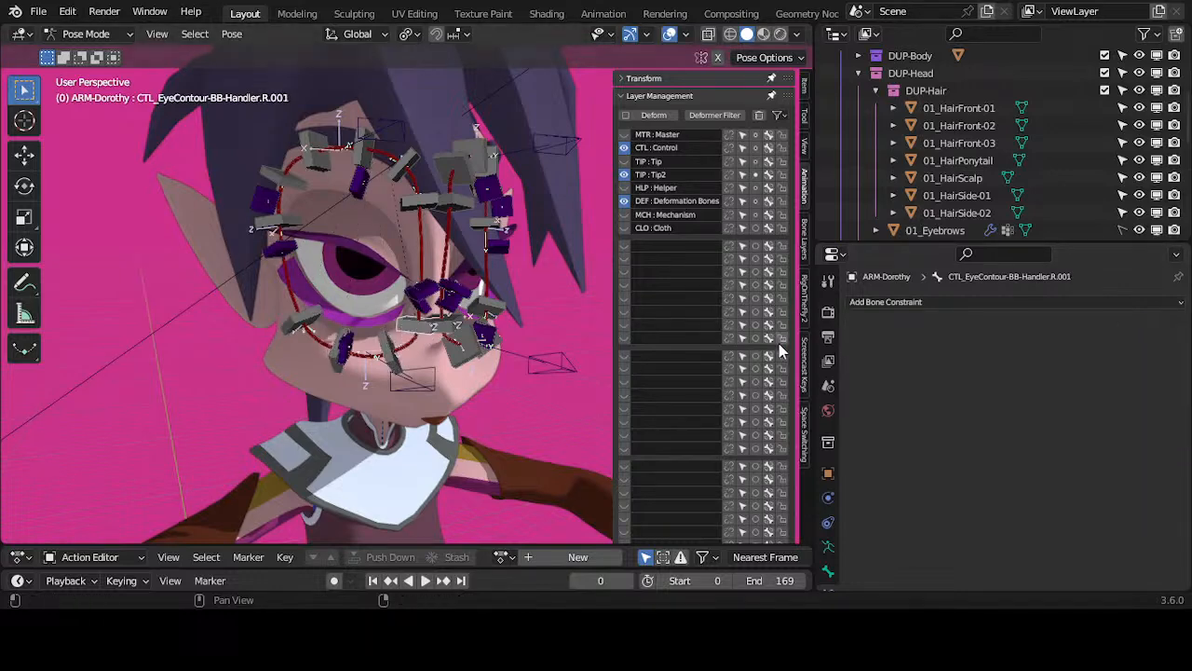
# Step: Try raising CTL-EyeContour-Bot.R about 0.38 m to test the unconstrained lower contour handlers
pyautogui.moveTo(419, 308); pyautogui.dragTo(361, 396, button='middle')
pyautogui.scroll(2, 440, 311)
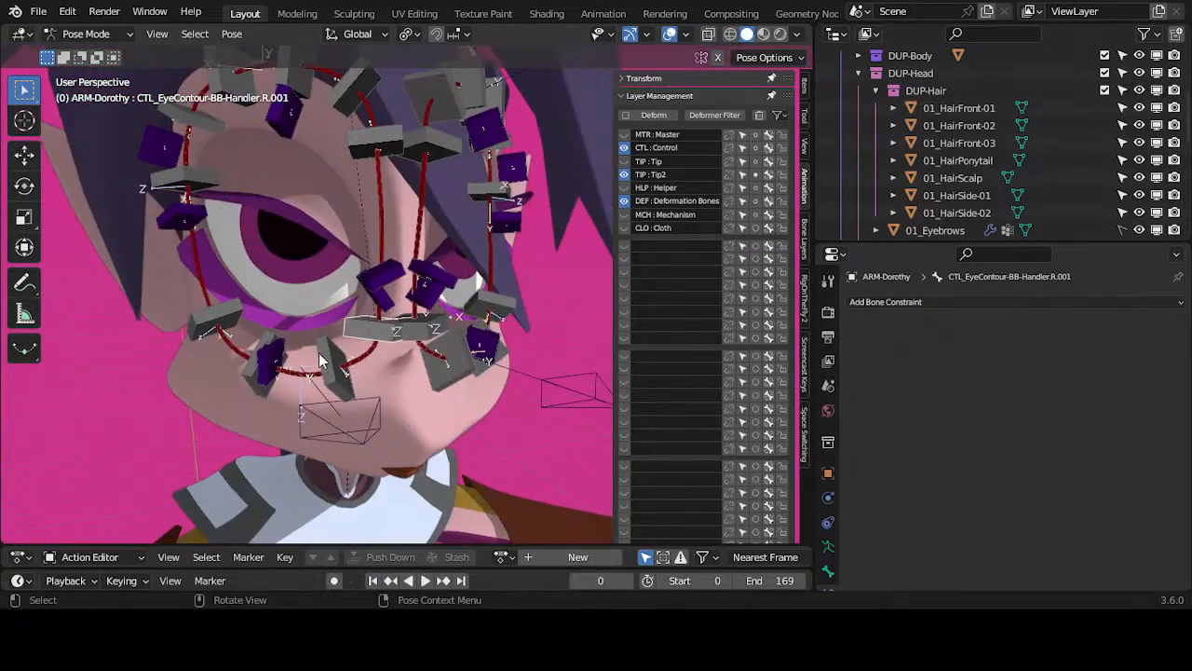
pyautogui.scroll(-2, 357, 335)
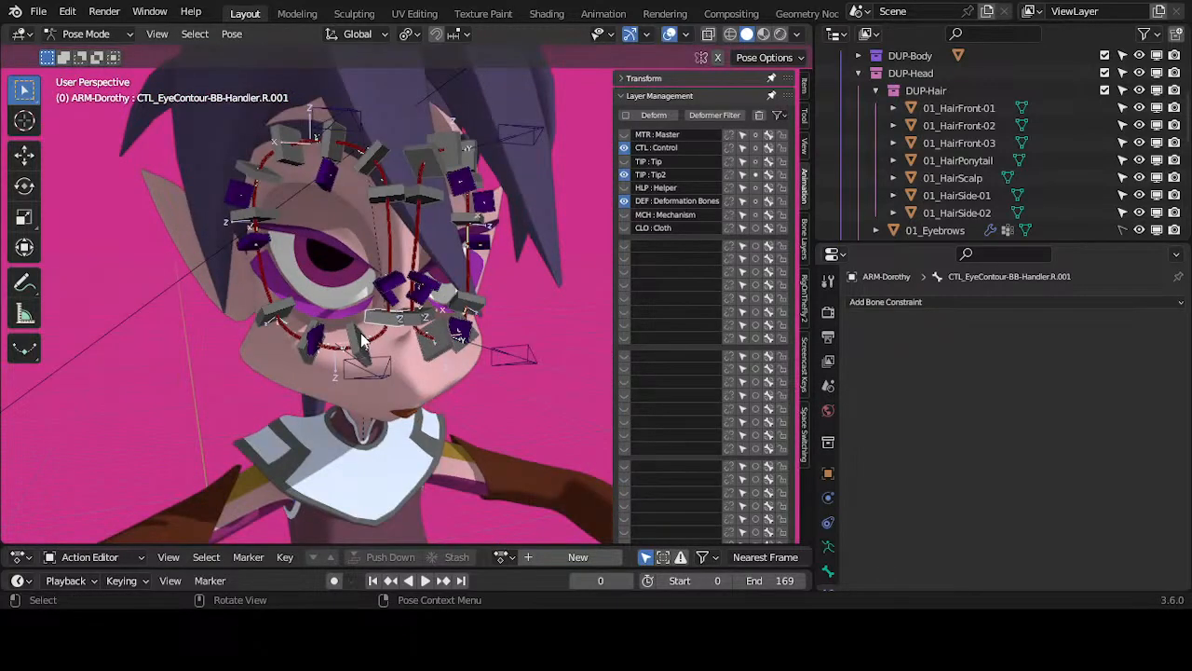
pyautogui.hotkey('alt', 'h')
pyautogui.hotkey('ctrl', 'z')
pyautogui.click(371, 377)
pyautogui.press('g')
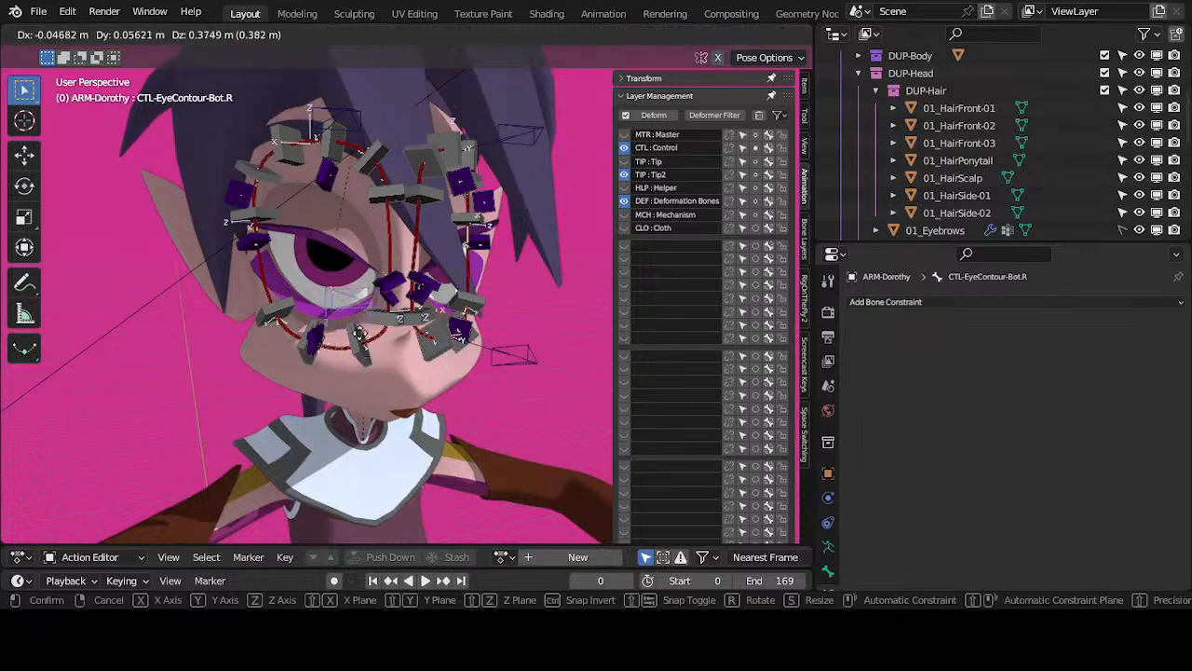
pyautogui.click(356, 377)
# Step: Rotate the lower contour handler R.001 slightly and try moving it on its own
pyautogui.click(366, 368)
pyautogui.press('r')
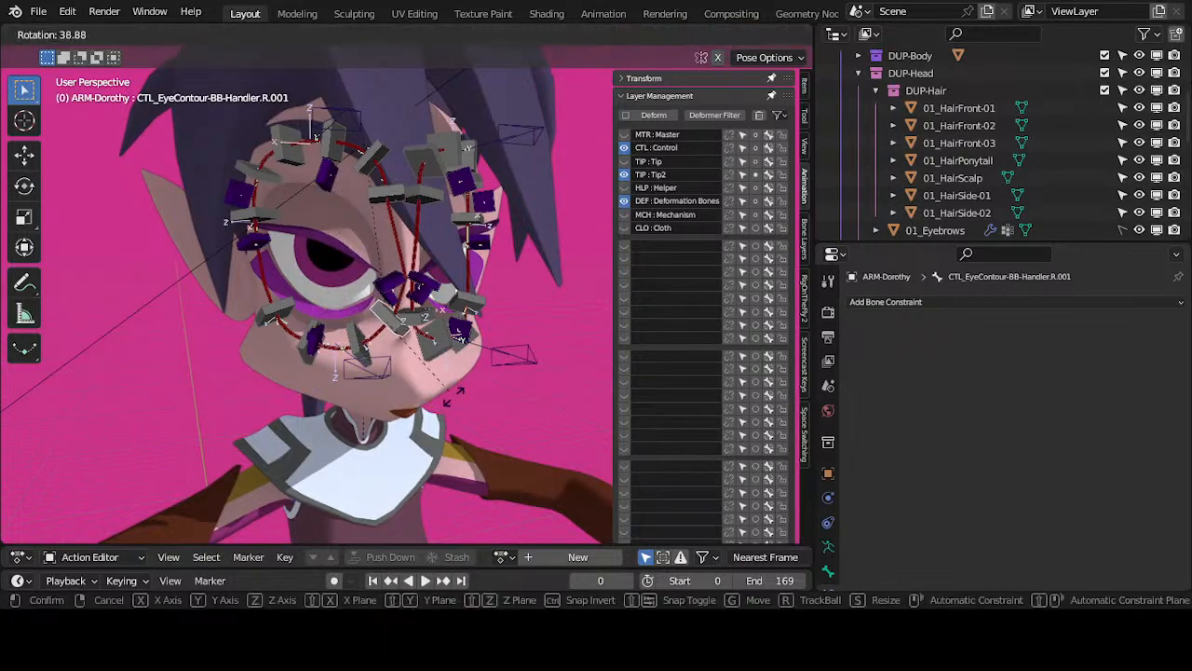
pyautogui.click(463, 351)
pyautogui.press('g')
pyautogui.rightClick(463, 308)
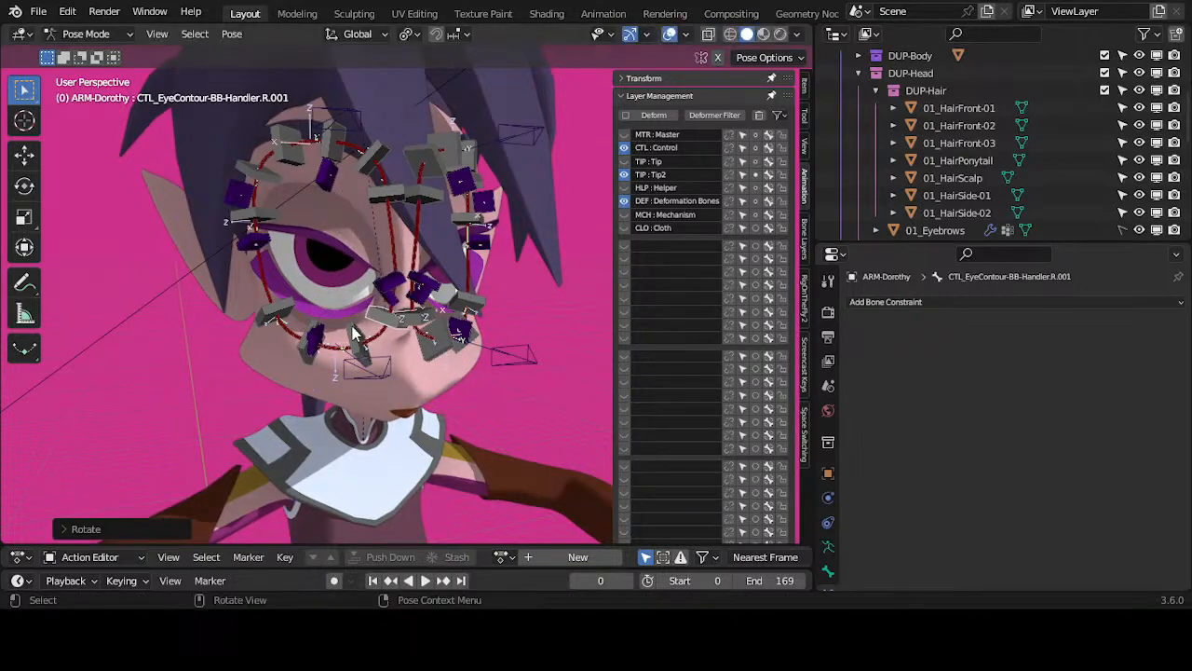
# Step: Try moving the lower contour handlers R.010, R.009, R.008 and R.001 manually along the eye
pyautogui.click(356, 335)
pyautogui.press('g')
pyautogui.rightClick(343, 343)
pyautogui.click(301, 357)
pyautogui.press('g')
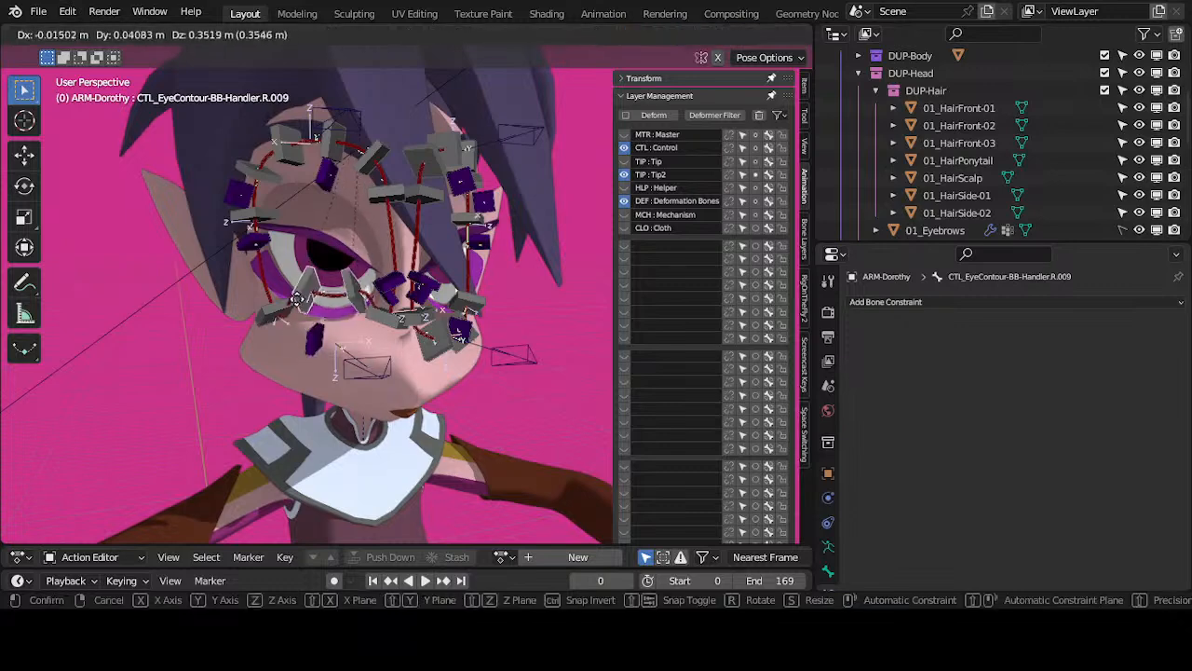
pyautogui.rightClick(249, 333)
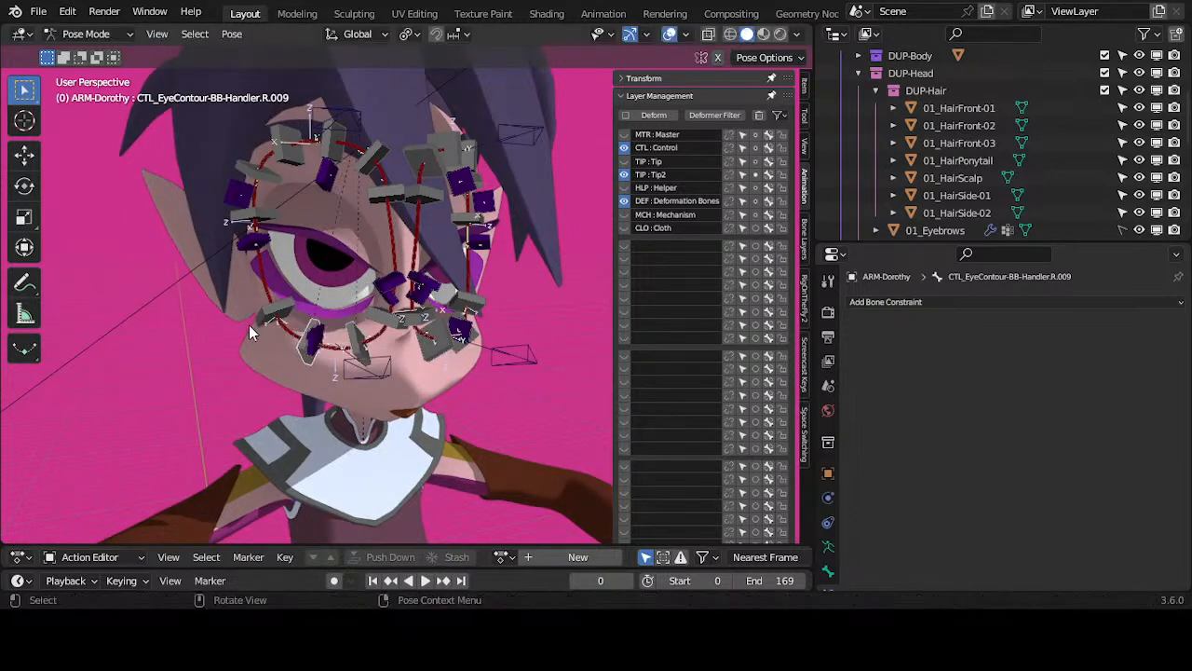
pyautogui.press('g')
pyautogui.rightClick(290, 358)
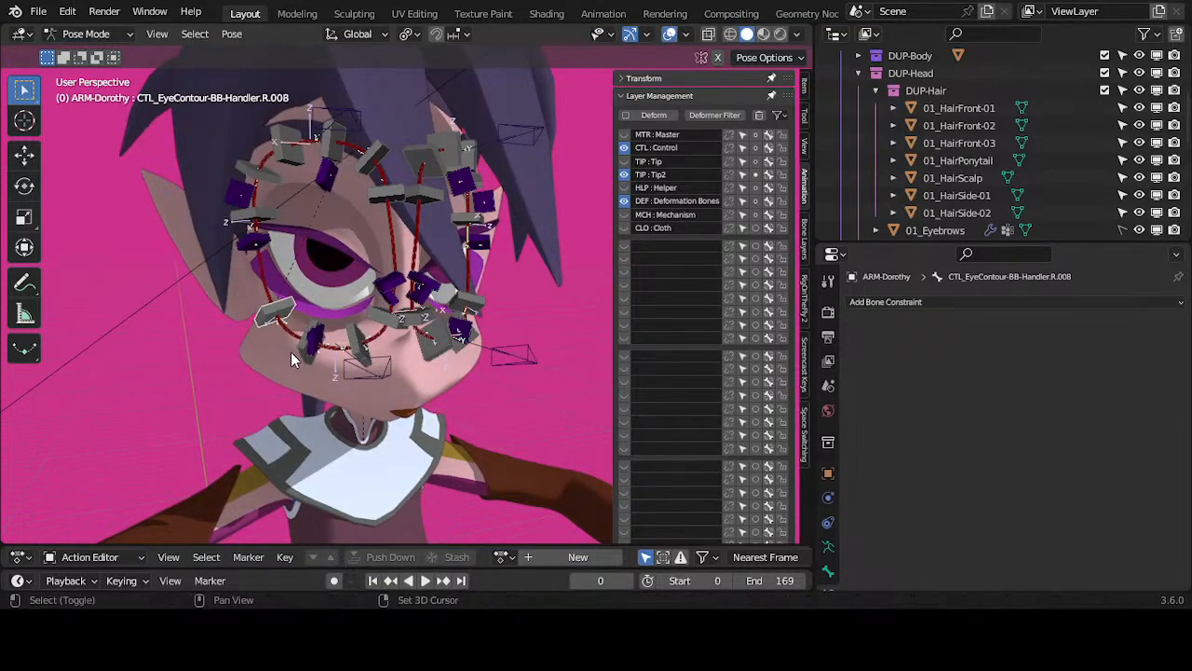
pyautogui.click(366, 323)
pyautogui.press('g')
pyautogui.rightClick(368, 325)
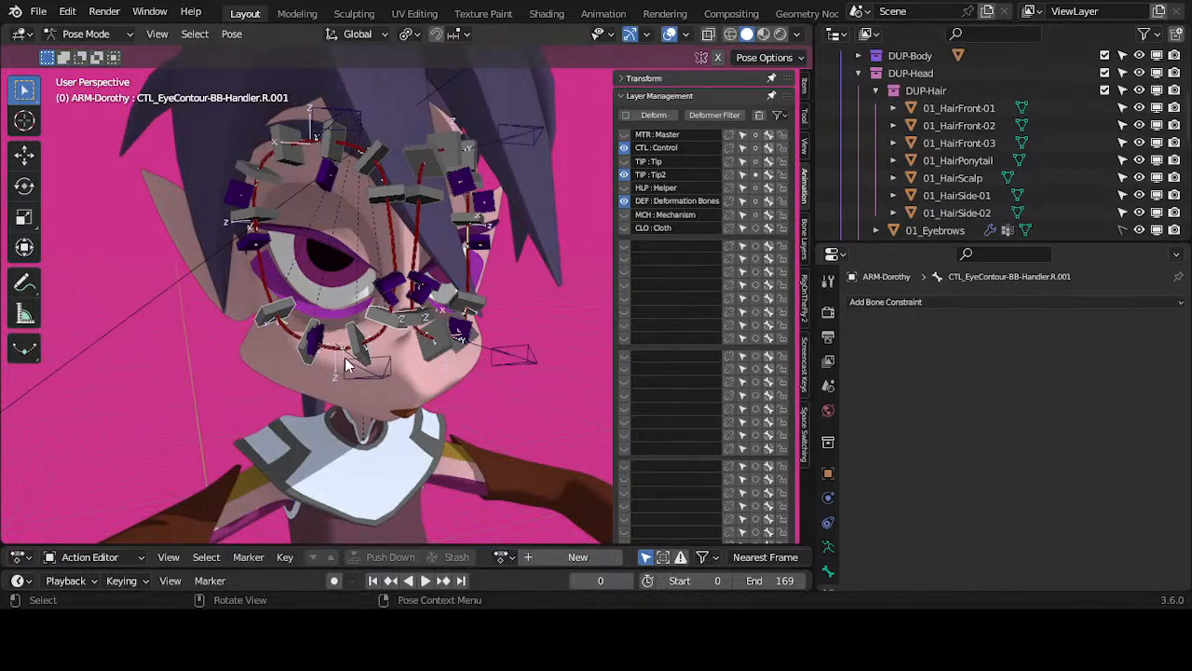
# Step: Move and rotate CTL-EyeContour-Top.R to tilt the upper eye contour
pyautogui.scroll(3, 345, 359)
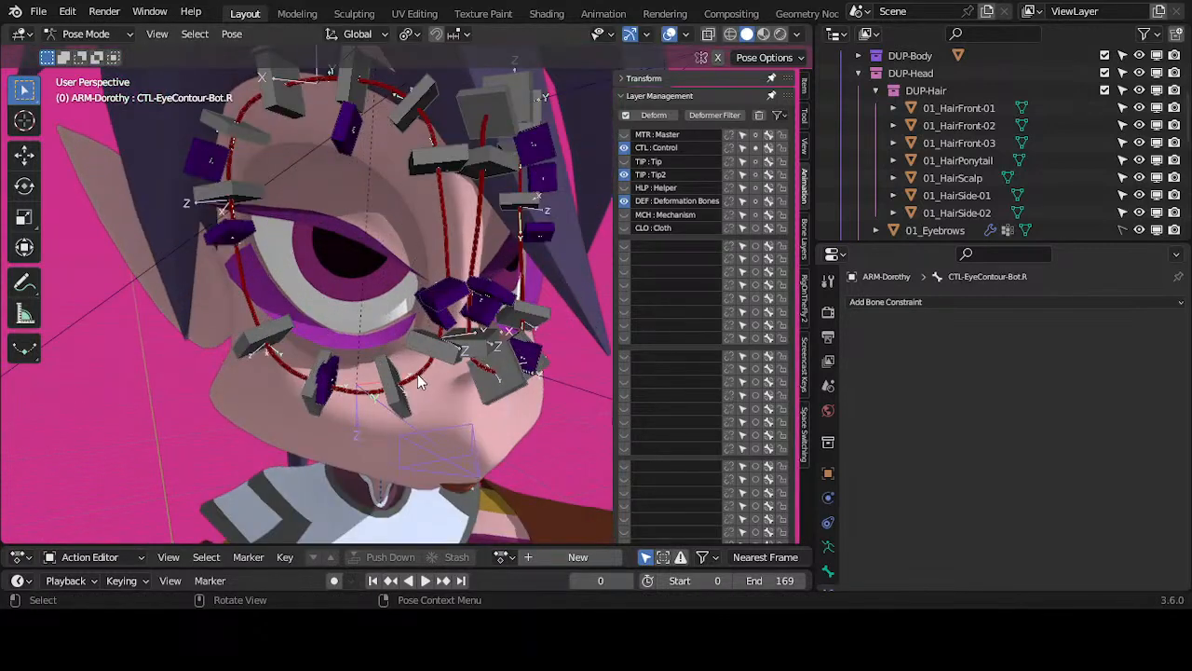
pyautogui.scroll(-2, 359, 247)
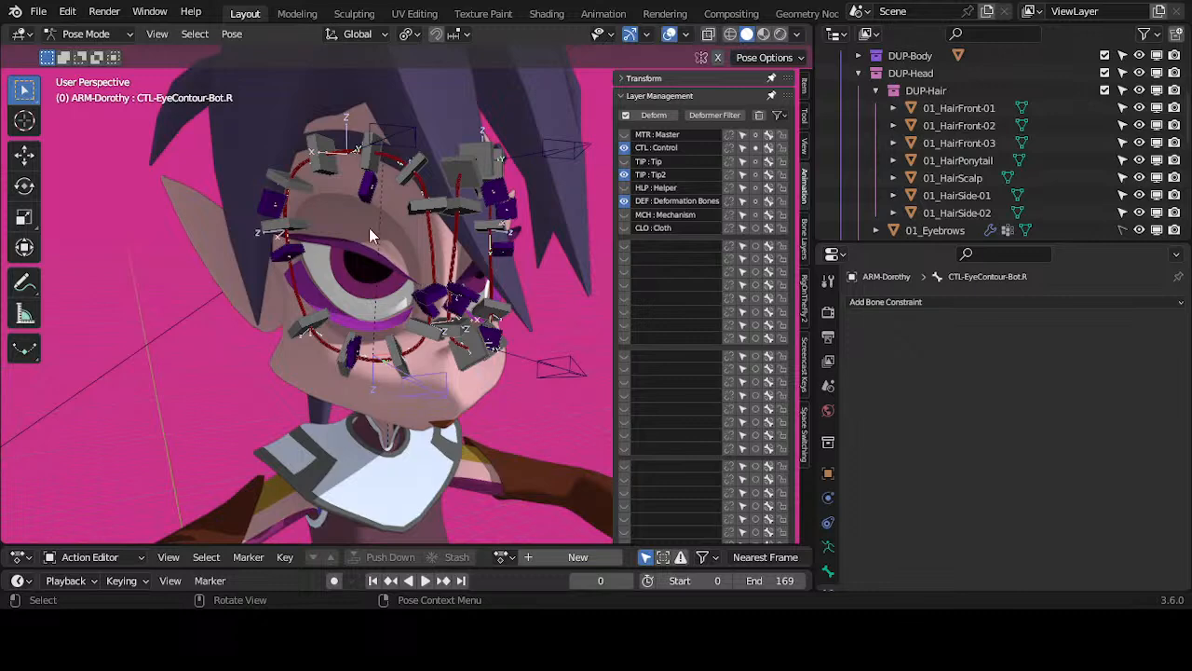
pyautogui.click(393, 142)
pyautogui.moveTo(393, 144); pyautogui.dragTo(438, 203, button='middle')
pyautogui.press('g')
pyautogui.click(431, 169)
pyautogui.press('r')
pyautogui.rightClick(450, 210)
pyautogui.press('r')
pyautogui.click(410, 193)
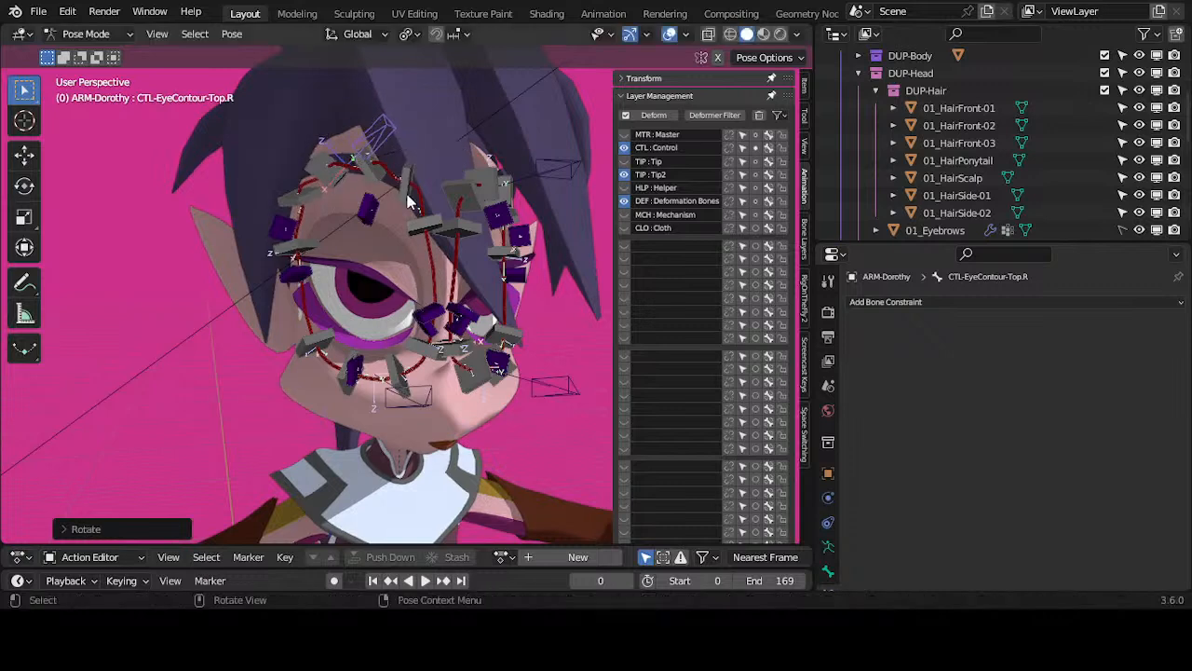
# Step: Rotate and reposition the upper contour handler R.003, and raise handler R.002 beside the nose bridge
pyautogui.click(414, 180)
pyautogui.press('r')
pyautogui.click(439, 176)
pyautogui.press('g')
pyautogui.click(476, 49)
pyautogui.click(428, 220)
pyautogui.press('g')
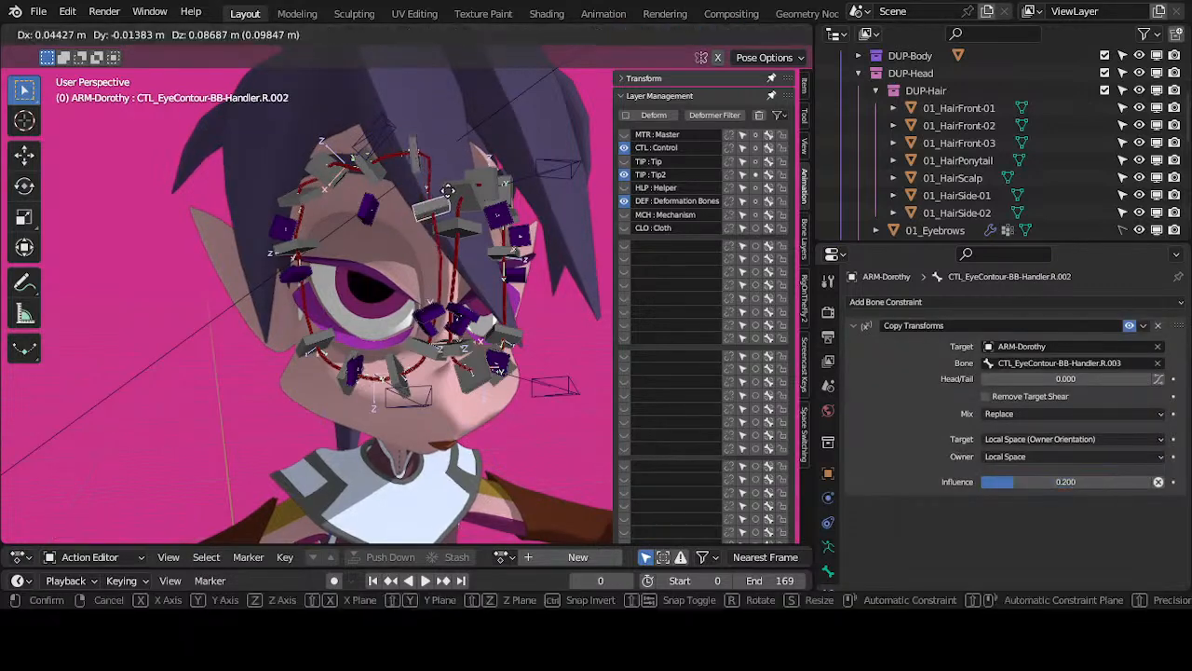
pyautogui.click(440, 165)
# Step: Lower the outer contour handler R.006, adjust the eye-corner handler, and shift CTL-EyeContour-Top.R to test them together
pyautogui.click(315, 192)
pyautogui.press('g')
pyautogui.click(276, 371)
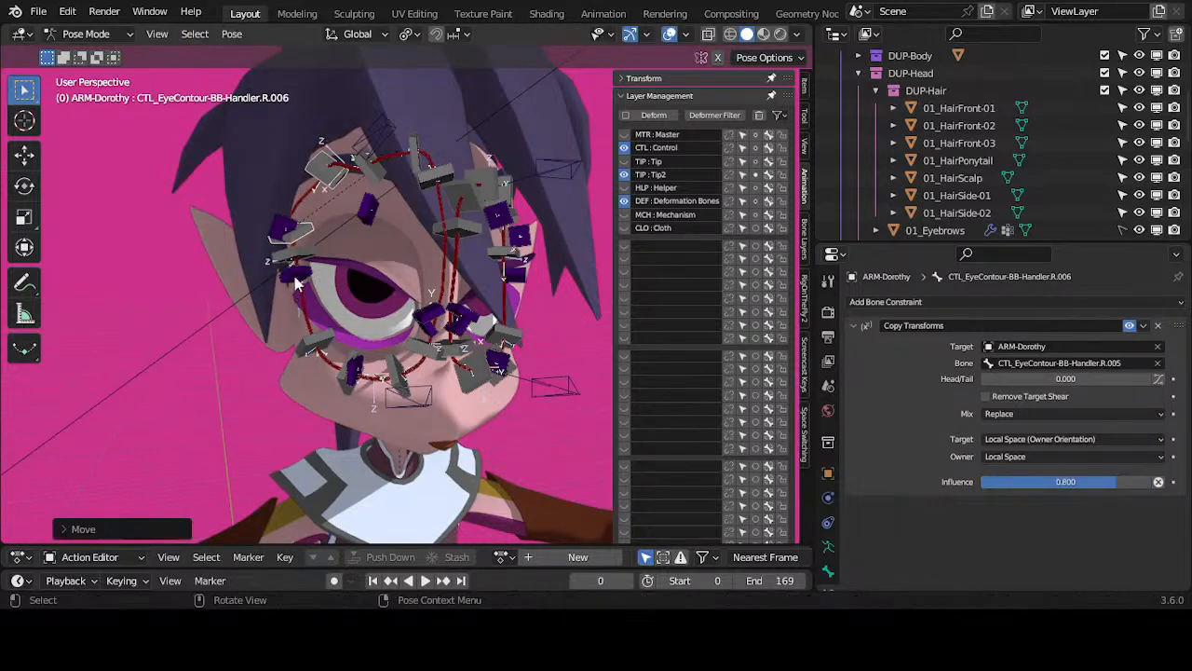
pyautogui.click(296, 289)
pyautogui.press('g')
pyautogui.click(303, 256)
pyautogui.click(371, 151)
pyautogui.press('g')
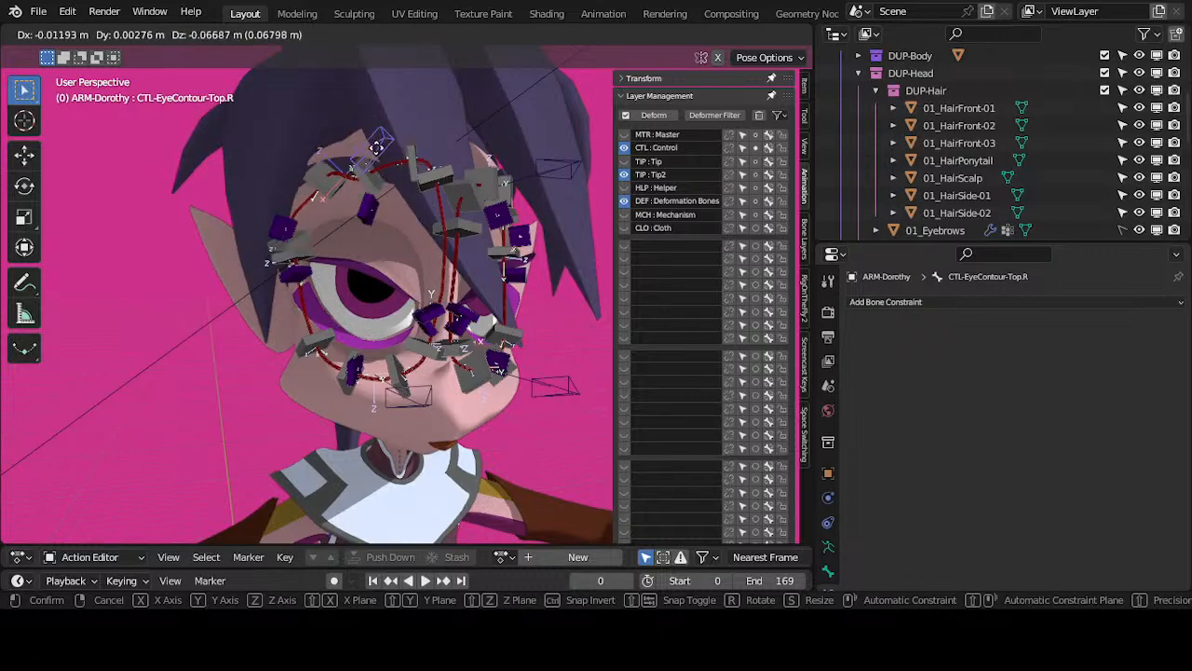
pyautogui.click(381, 195)
# Step: Rotate the upper contour handler R.002, raise it about 0.46 m, and clear the pose of all bones
pyautogui.click(435, 181)
pyautogui.press('g')
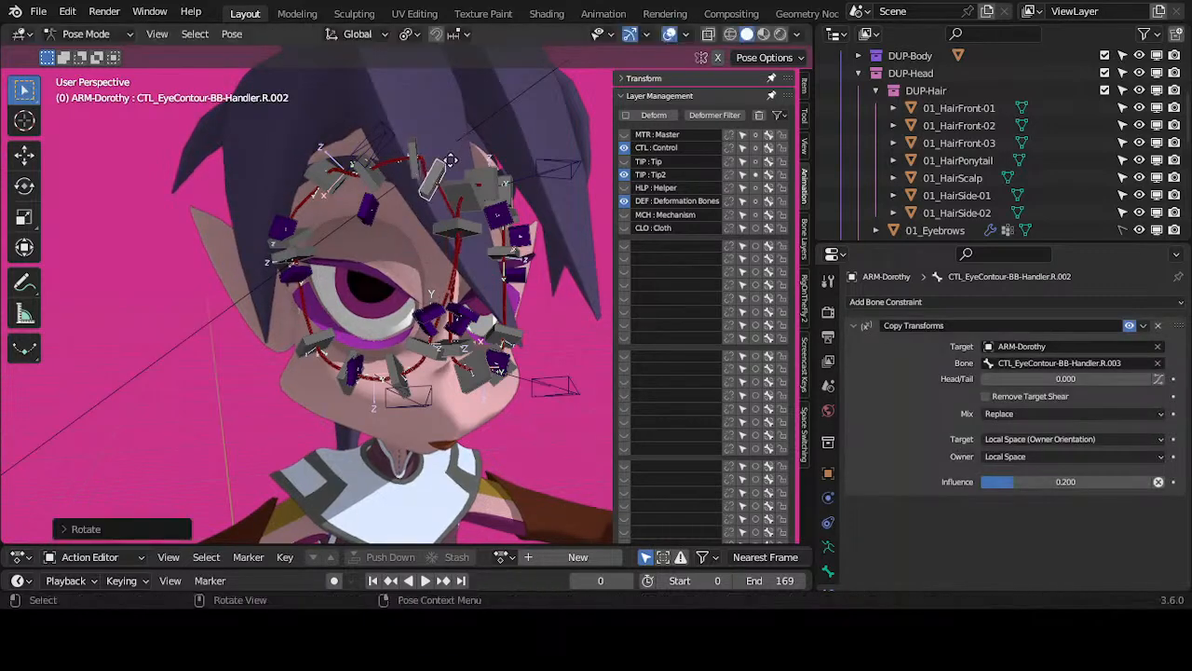
pyautogui.click(417, 147)
pyautogui.click(416, 154)
pyautogui.press('g')
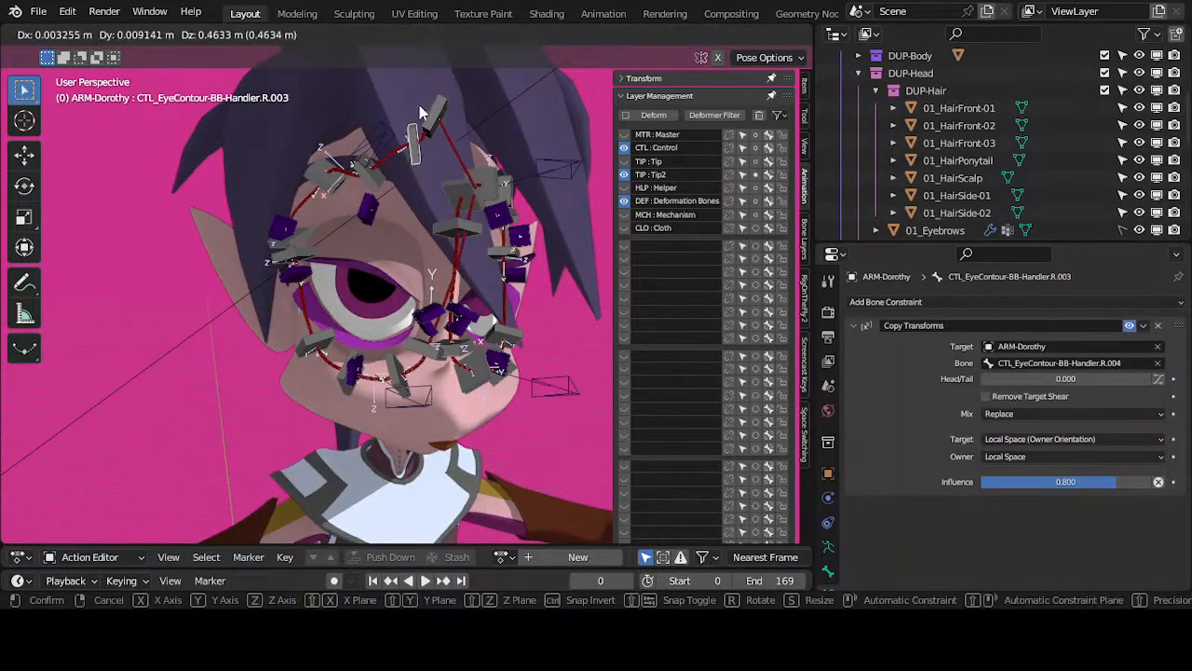
pyautogui.click(419, 107)
pyautogui.press('a')
pyautogui.hotkey('alt', 'g')
# Step: Move and rotate CTL-EyeContour-Top.R to test how the upper contour handlers follow it
pyautogui.click(388, 163)
pyautogui.press('g')
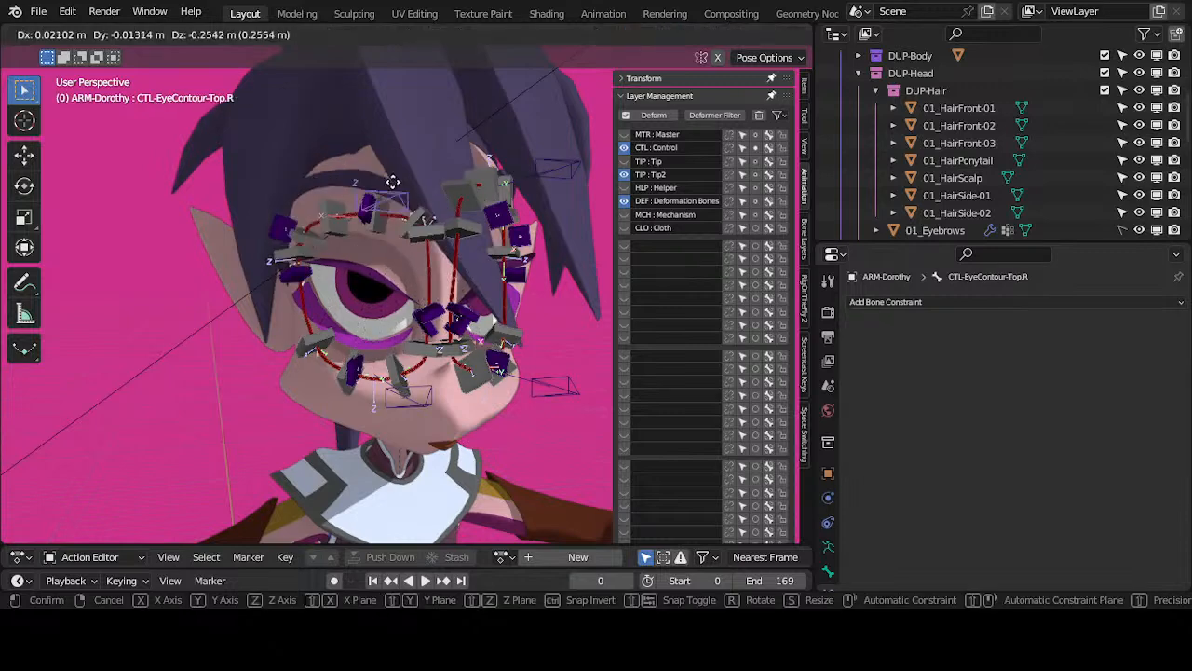
pyautogui.click(386, 162)
pyautogui.press('r')
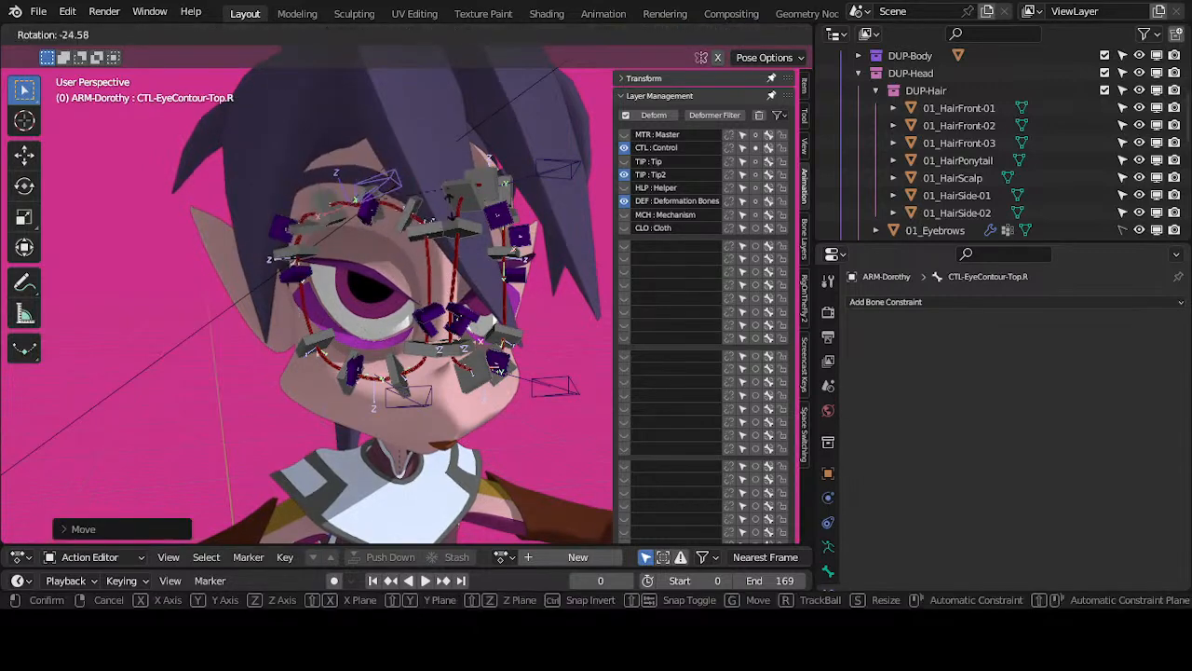
pyautogui.click(402, 190)
pyautogui.press('g')
pyautogui.press('r')
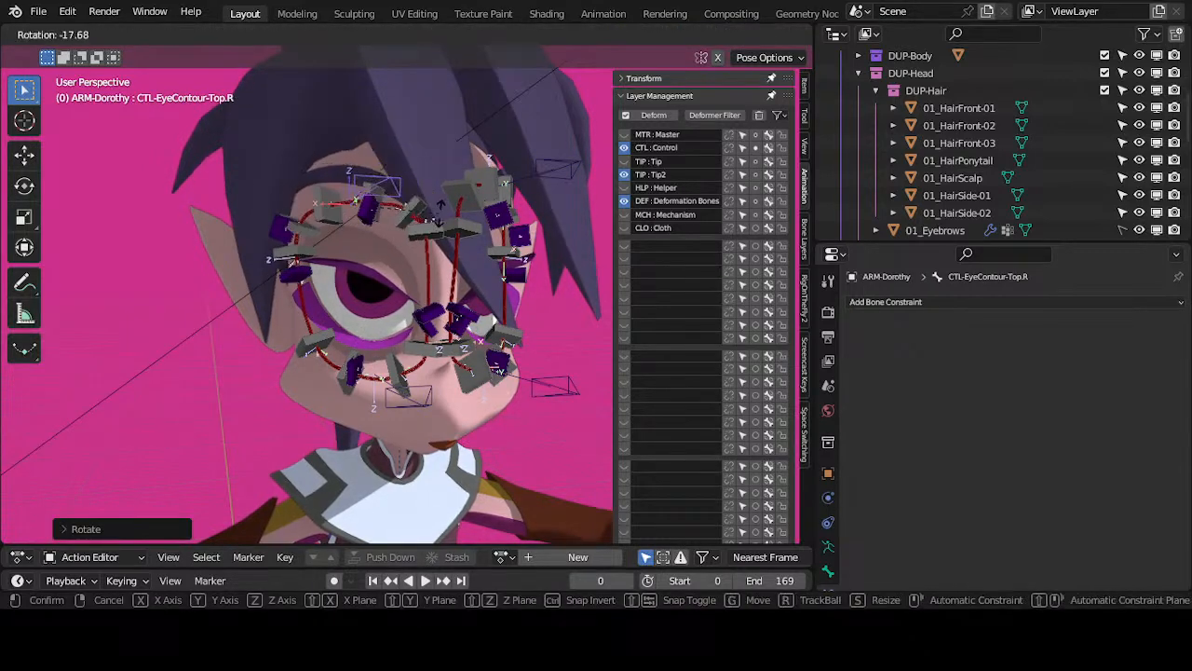
pyautogui.click(378, 184)
# Step: Shift CTL-EyeContour-Top.R up and down and clear the transforms of all bones
pyautogui.press('g')
pyautogui.click(346, 160)
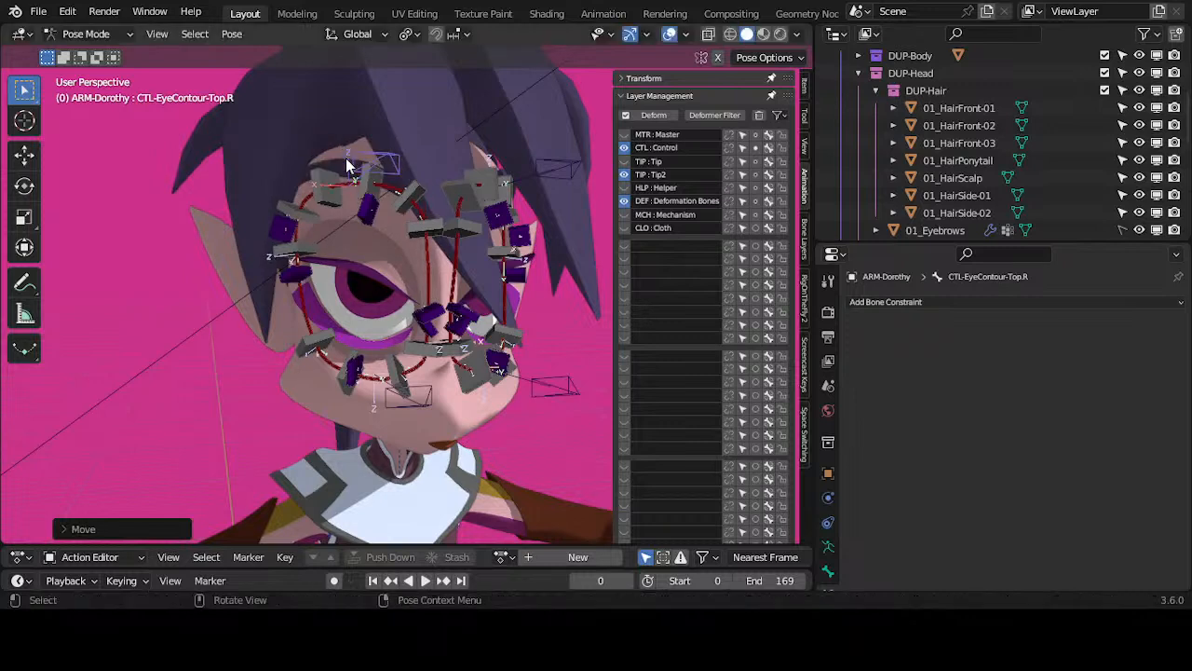
pyautogui.press('g')
pyautogui.click(373, 177)
pyautogui.press('a')
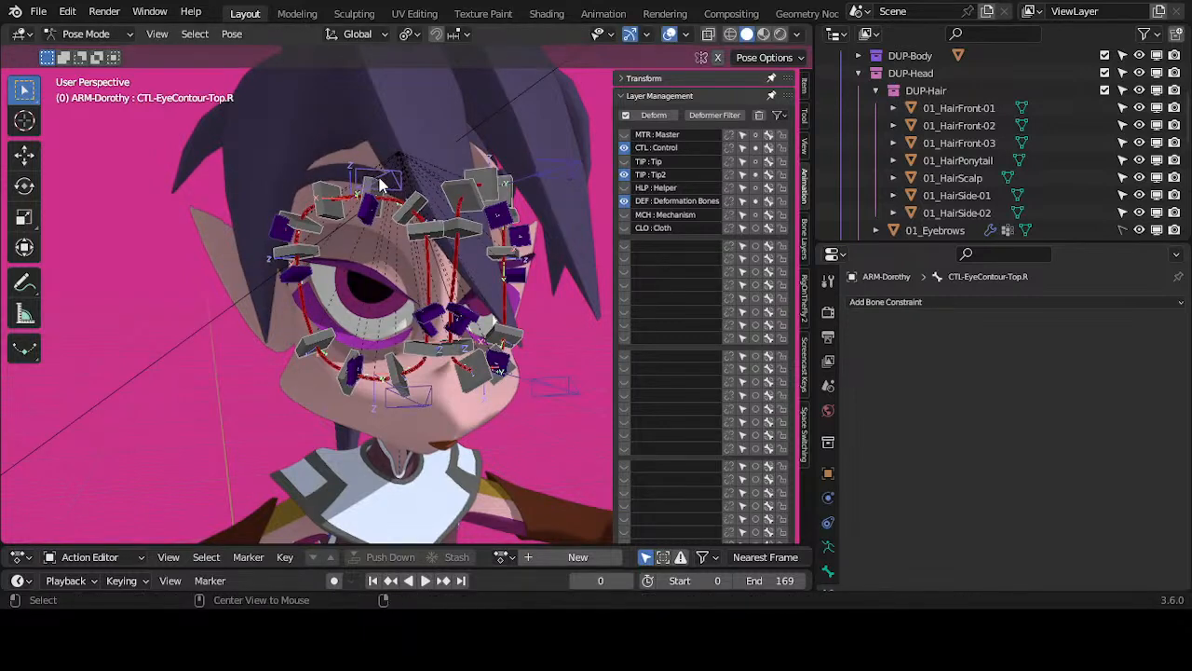
pyautogui.hotkey('alt', 'g')
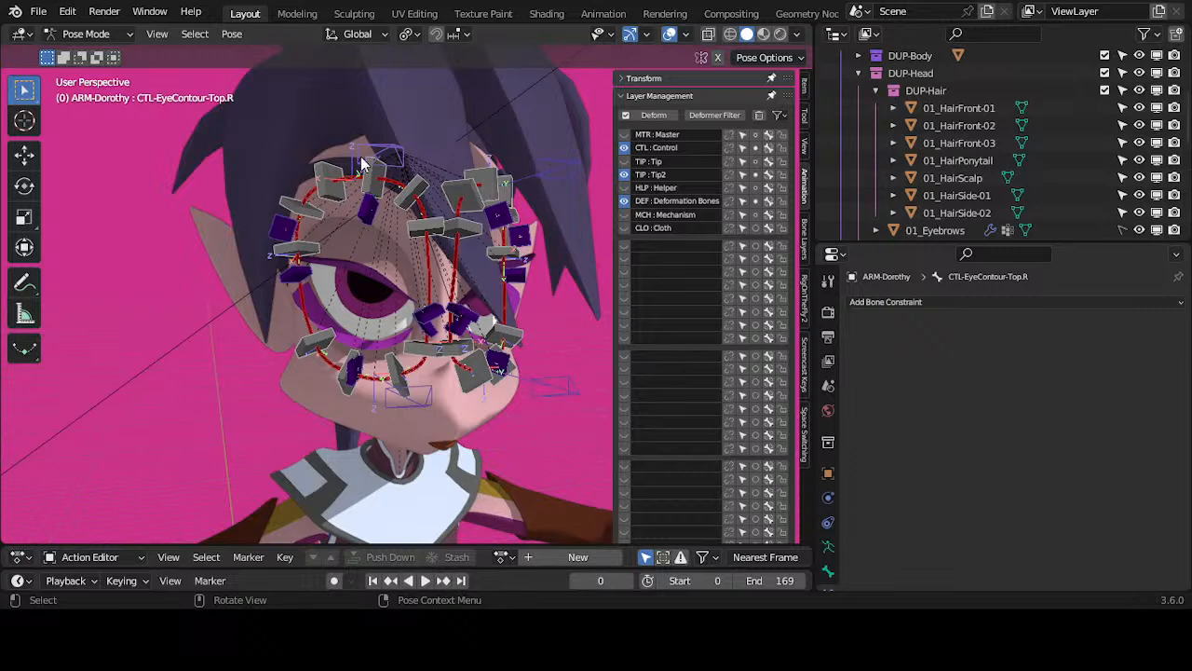
# Step: Check the Copy Transforms constraint on upper contour handler R.005 and reposition CTL-EyeContour-Top.R
pyautogui.click(417, 176)
pyautogui.click(382, 172)
pyautogui.click(317, 171)
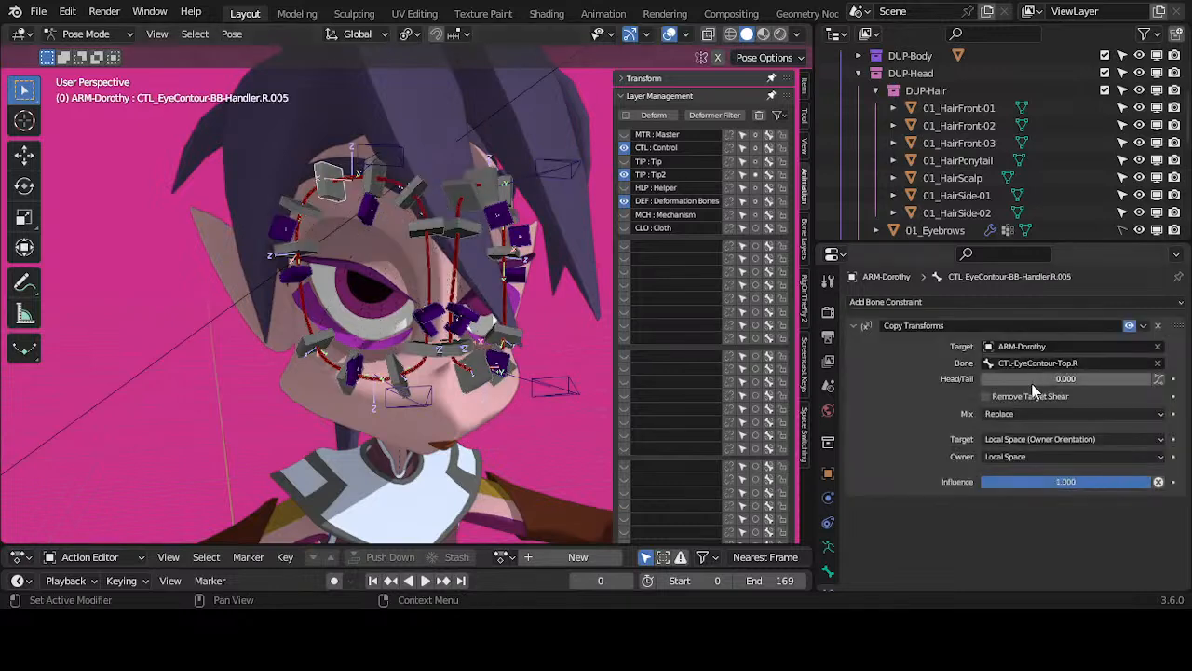
pyautogui.click(362, 160)
pyautogui.press('g')
pyautogui.click(390, 250)
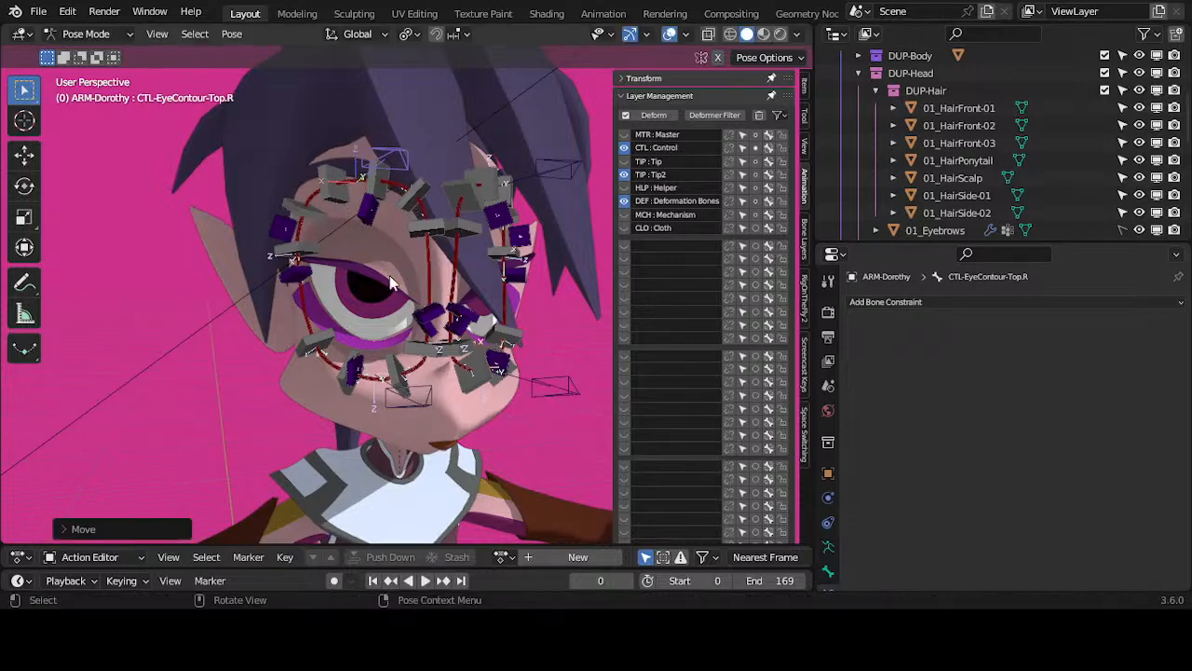
pyautogui.click(433, 361)
pyautogui.scroll(3, 402, 370)
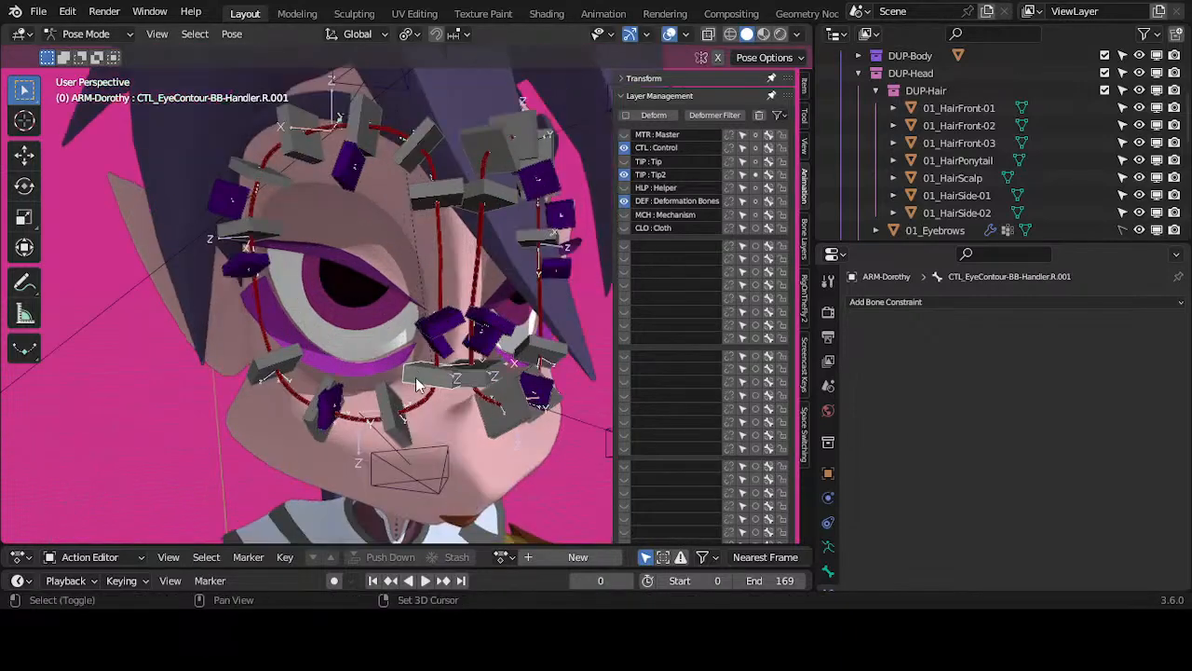
pyautogui.scroll(-3, 417, 333)
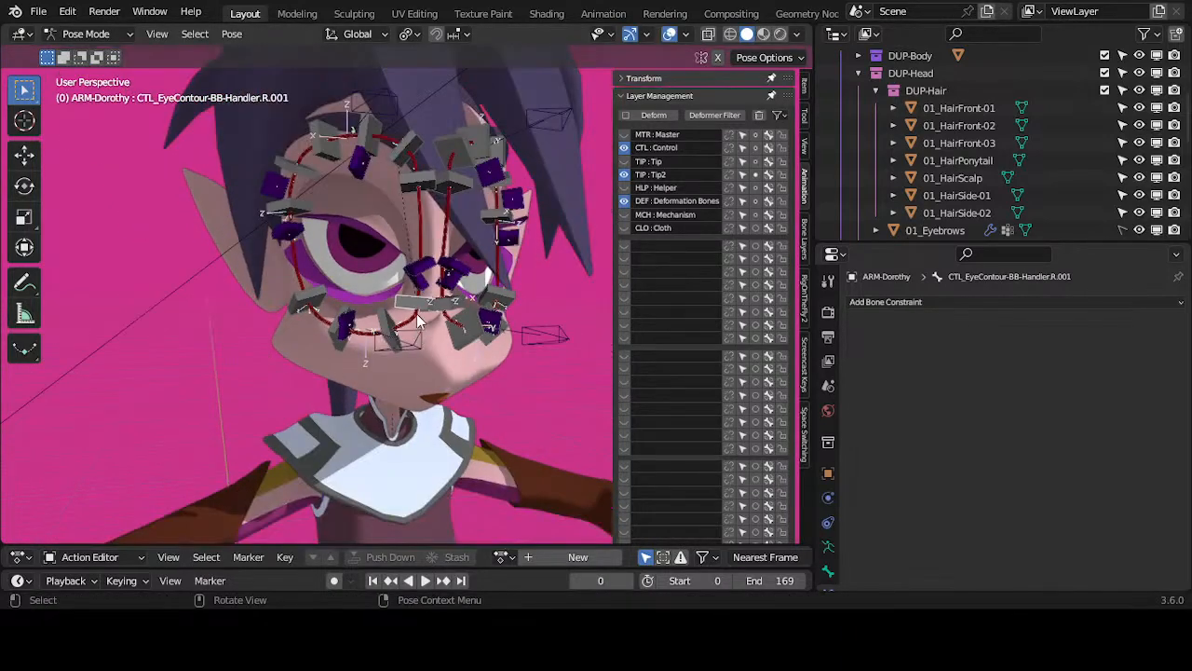
pyautogui.keyDown('shift'); pyautogui.click(406, 315); pyautogui.keyUp('shift')
pyautogui.hotkey('ctrl', 'shift', 'c')
pyautogui.press('Escape')
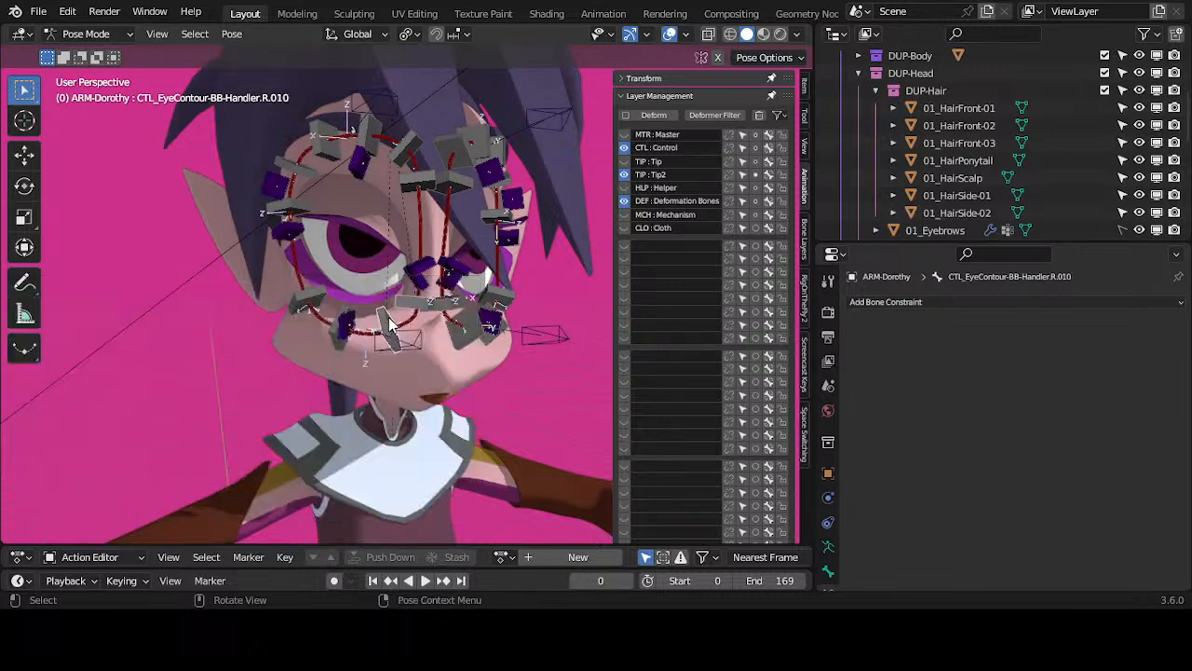
pyautogui.click(423, 295)
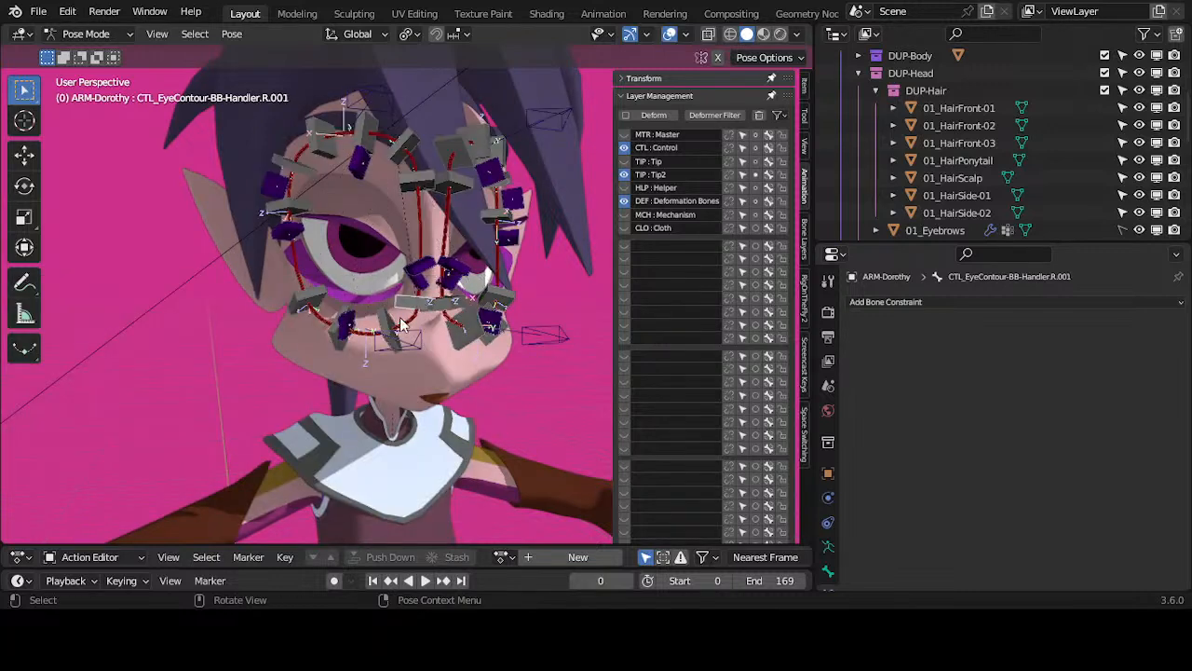
pyautogui.keyDown('shift'); pyautogui.click(397, 322); pyautogui.keyUp('shift')
pyautogui.hotkey('ctrl', 'shift', 'c')
pyautogui.press('Escape')
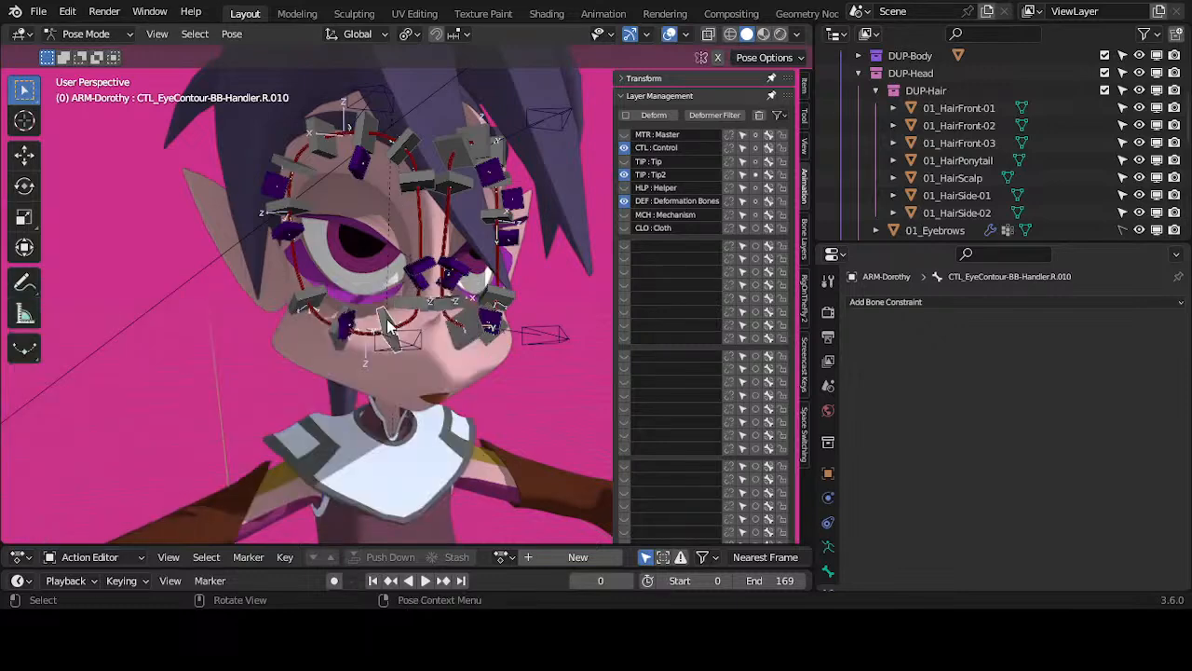
# Step: Add a Child Of constraint to contour handler R.001 targeting lower handler R.010 and edit its influence
pyautogui.keyDown('shift'); pyautogui.click(397, 297); pyautogui.keyUp('shift')
pyautogui.hotkey('ctrl', 'shift', 'c')
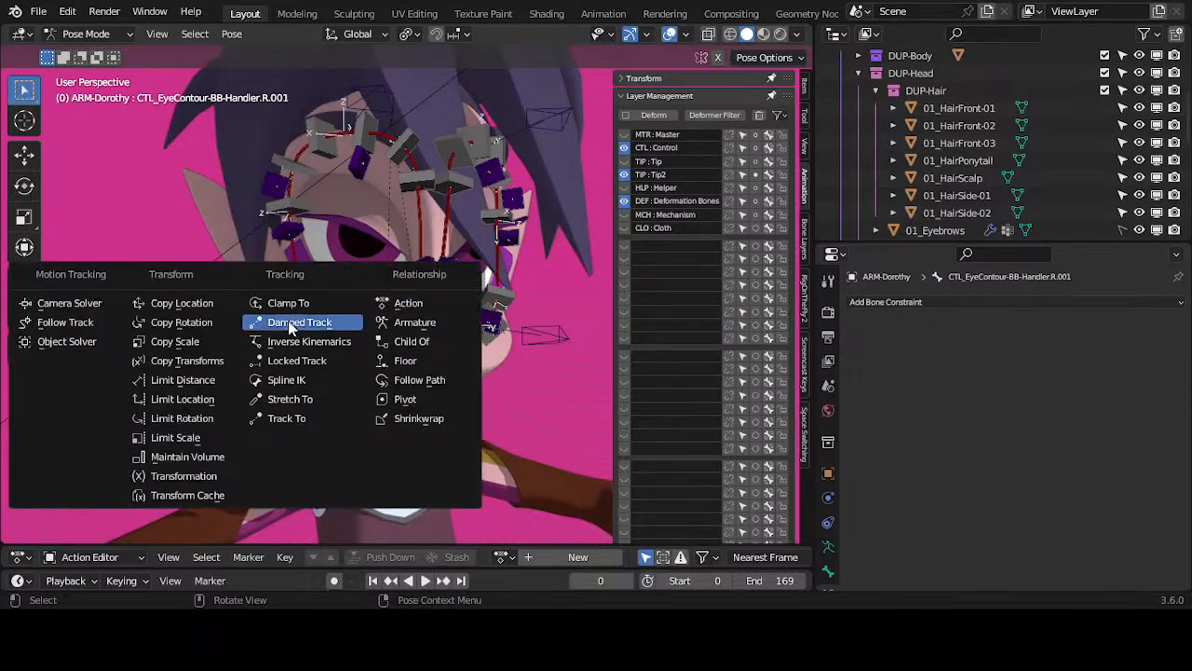
pyautogui.click(391, 342)
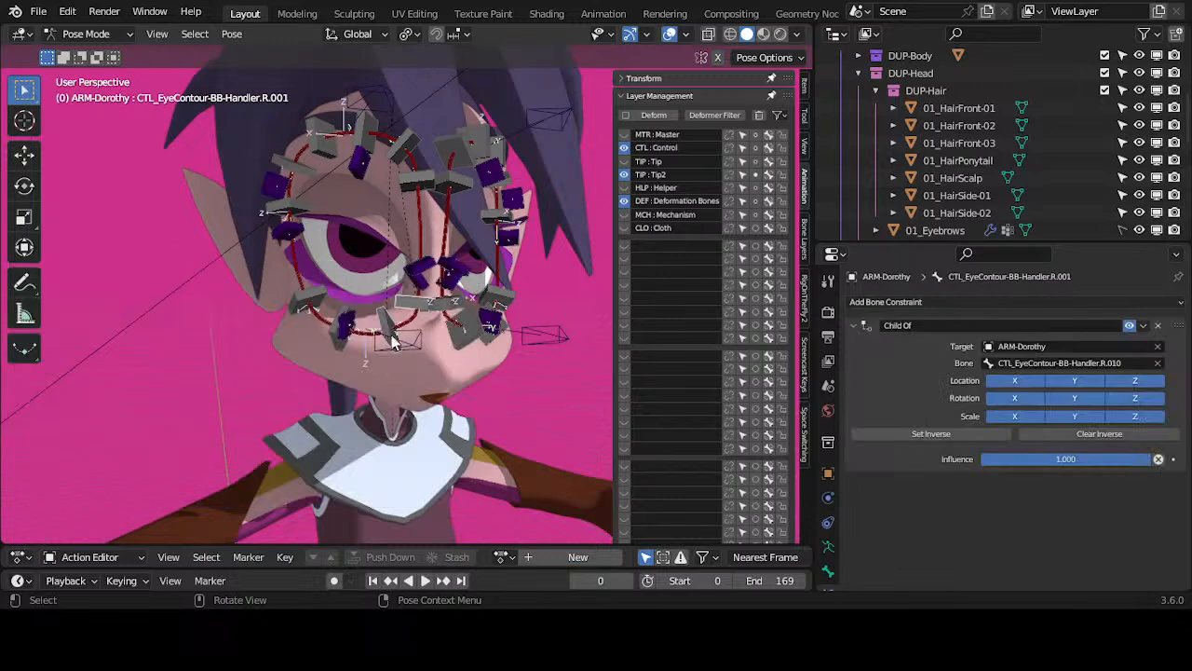
pyautogui.click(1088, 458)
pyautogui.press('Return')
# Step: Add a Child Of constraint to contour handler R.008 targeting handler R.009 and set its influence to 0.4
pyautogui.click(340, 340)
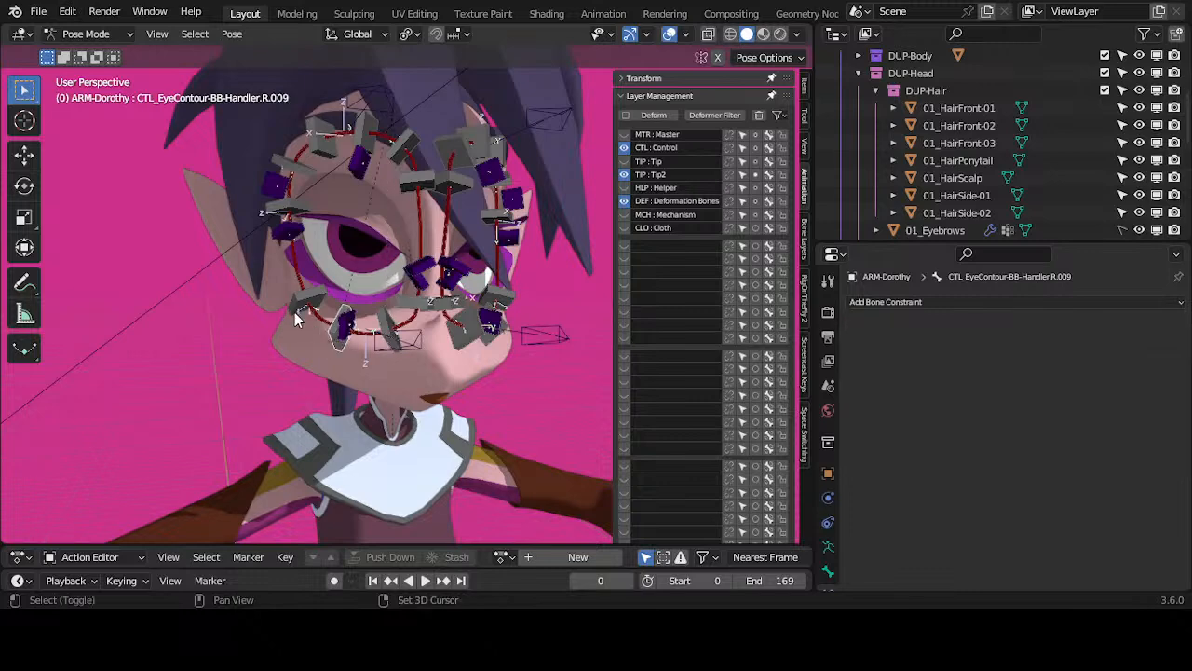
pyautogui.hotkey('shift', 'ctrl', 'c')
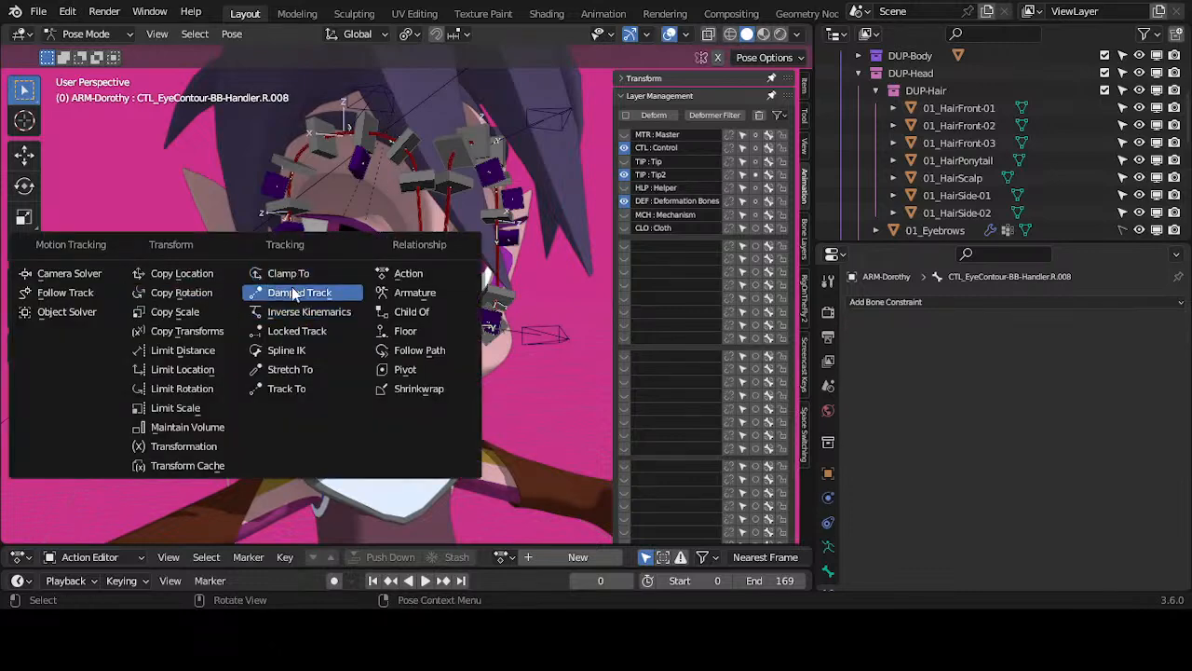
pyautogui.click(411, 311)
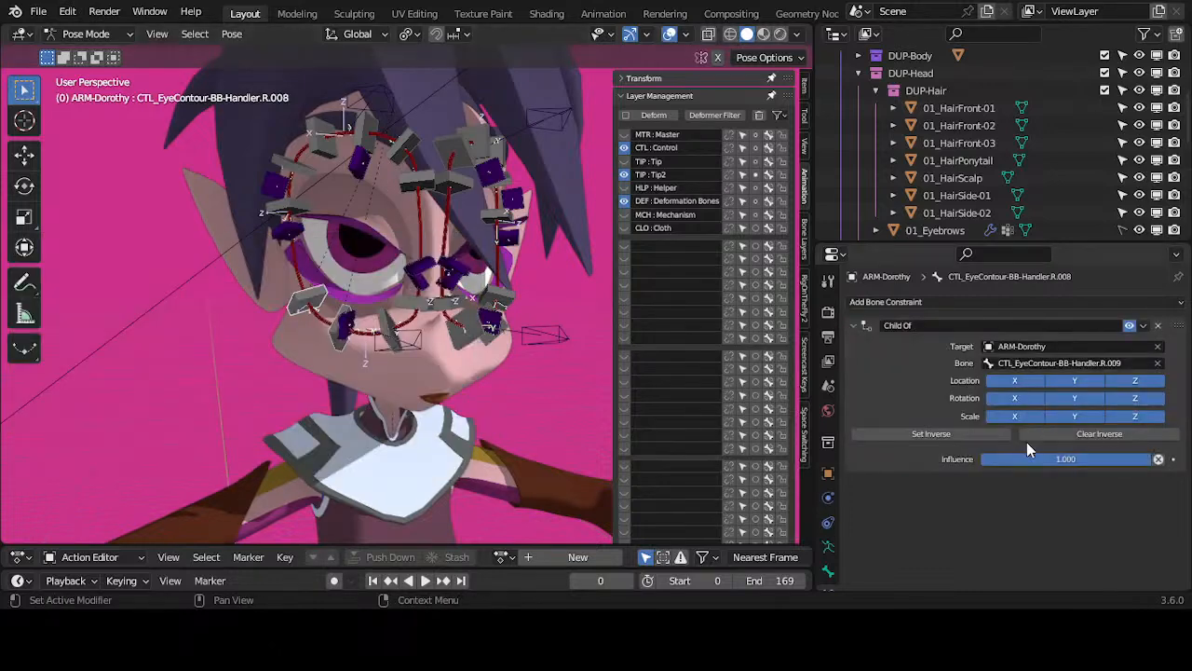
pyautogui.click(1055, 453)
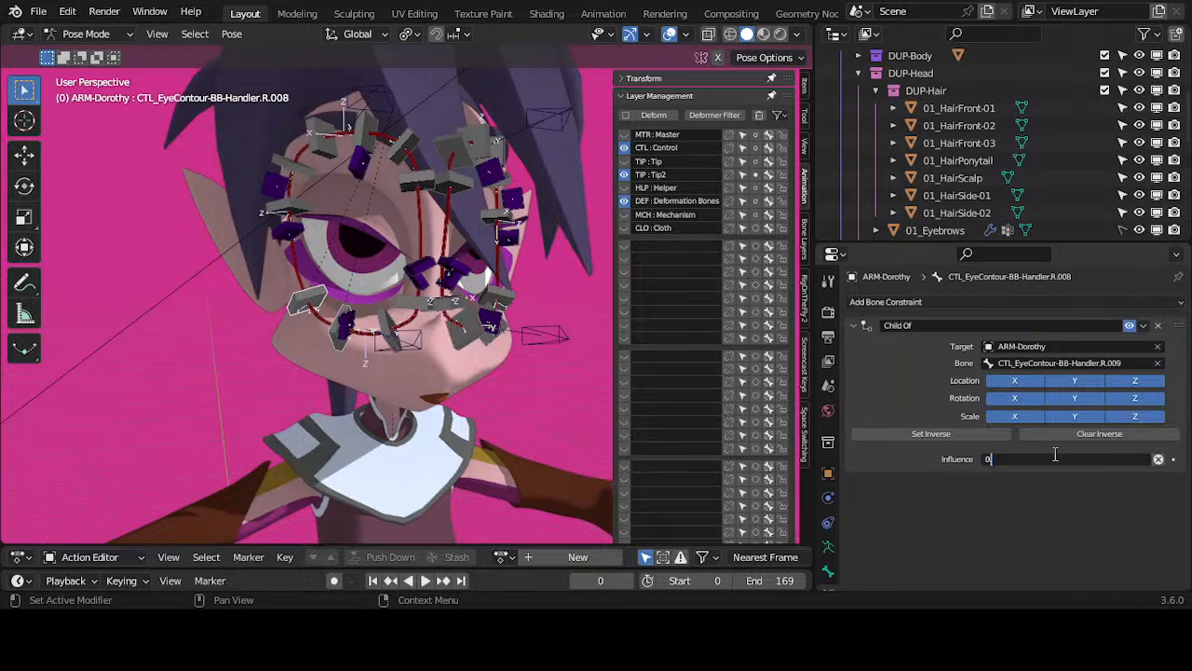
pyautogui.write('0.4')
pyautogui.press('Return')
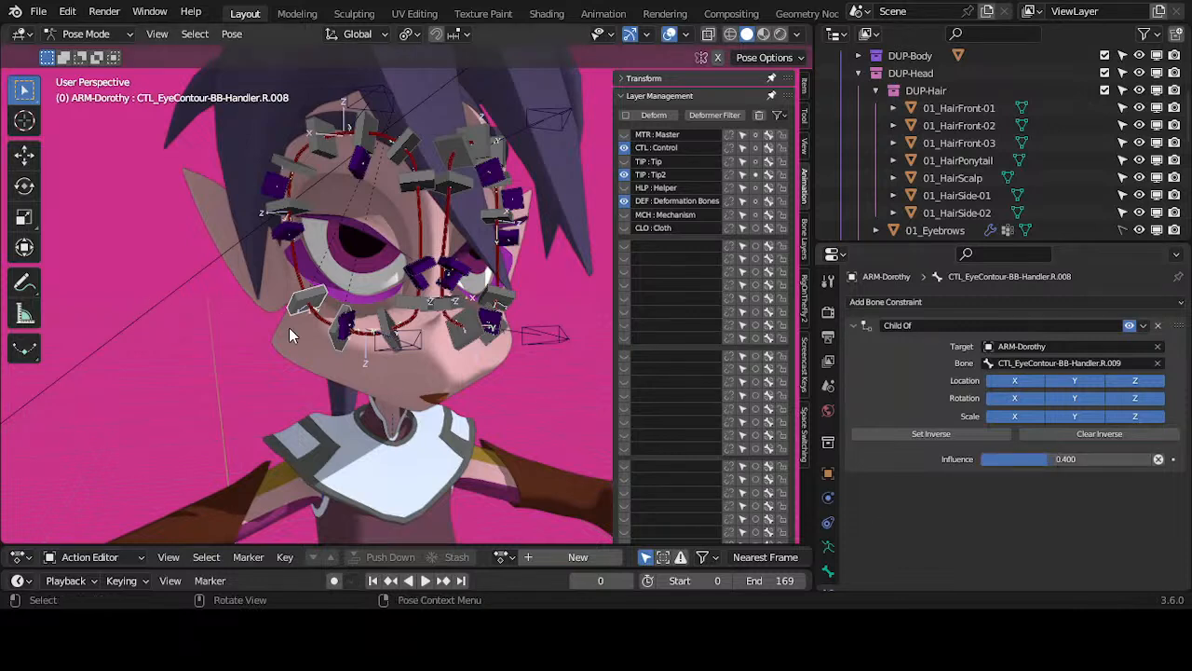
# Step: Try moving CTL-EyeContour-Bot.R and then lower handler R.009 to test the contour, cancelling both moves
pyautogui.click(414, 341)
pyautogui.press('g')
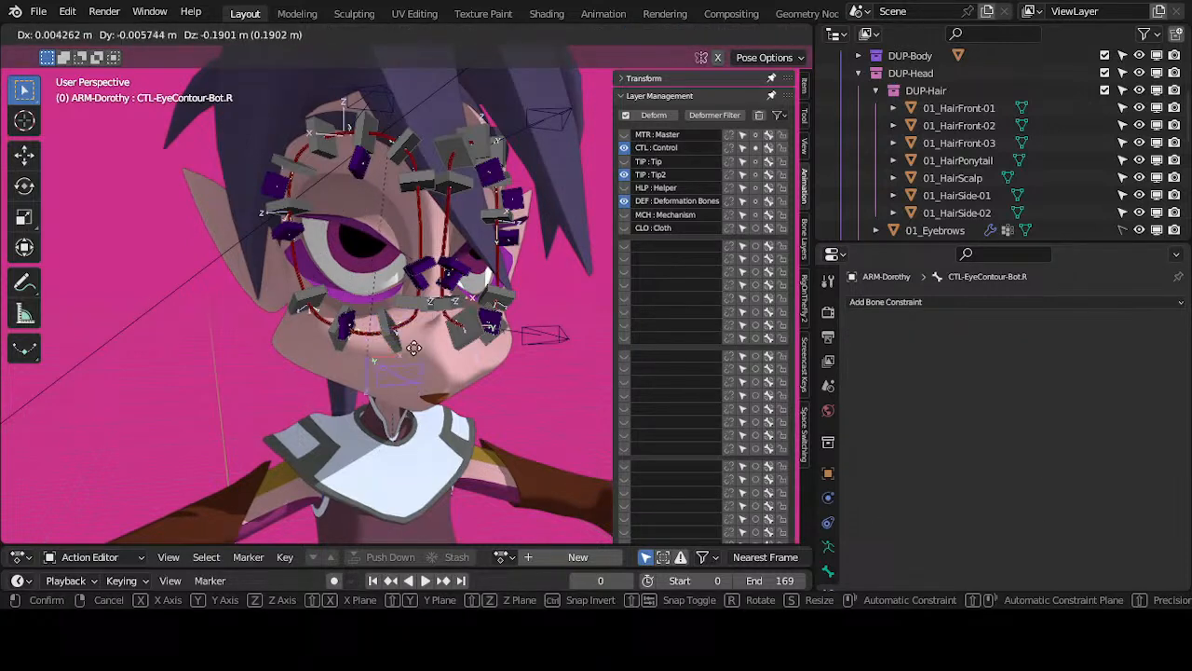
pyautogui.rightClick(410, 356)
pyautogui.click(334, 343)
pyautogui.press('g')
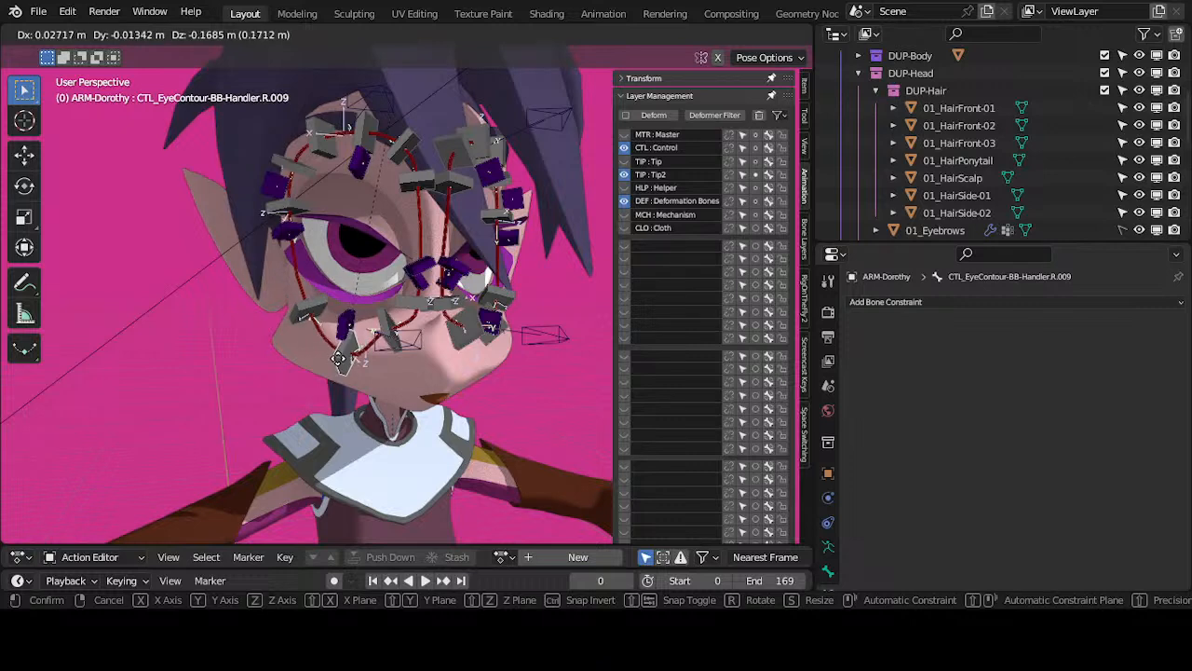
pyautogui.rightClick(322, 331)
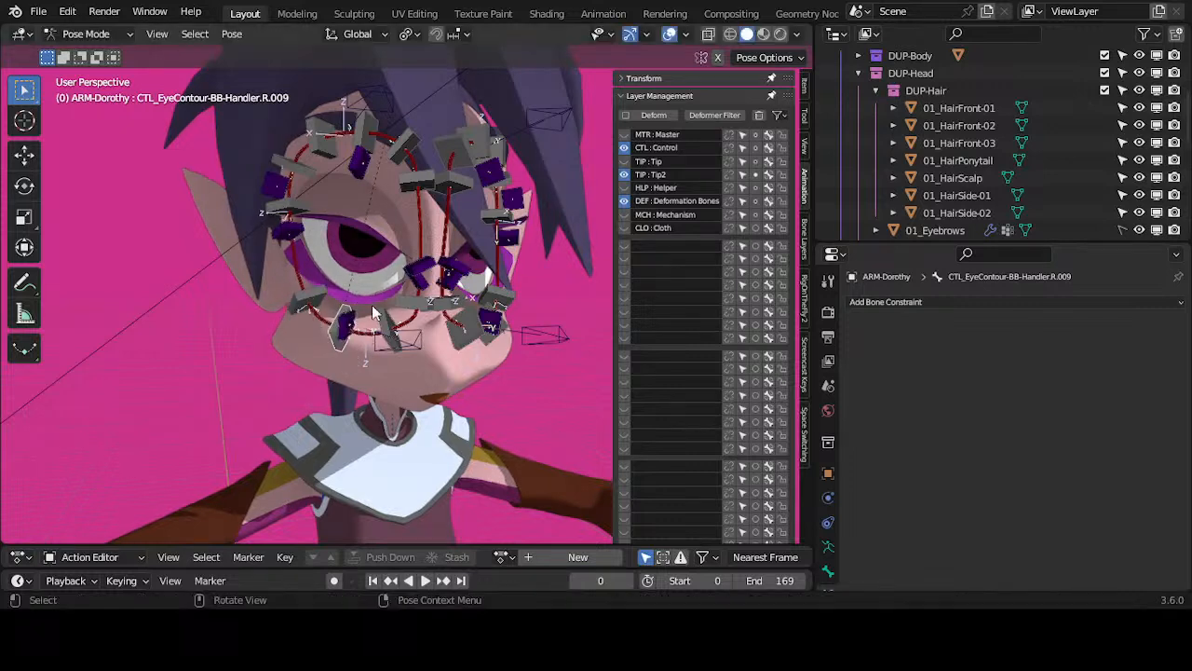
# Step: Try moving and rotating lower handler R.010 and rotating handler R.009, cancelling each transform
pyautogui.click(383, 309)
pyautogui.click(383, 311)
pyautogui.press('g')
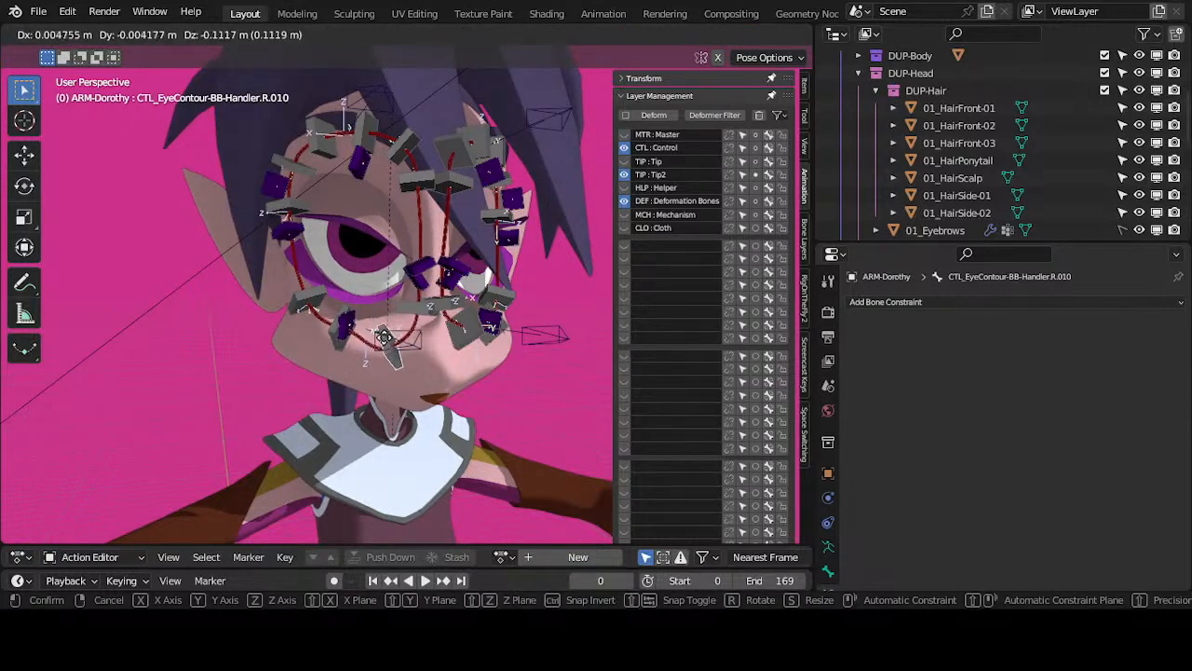
pyautogui.rightClick(388, 332)
pyautogui.press('r')
pyautogui.rightClick(375, 349)
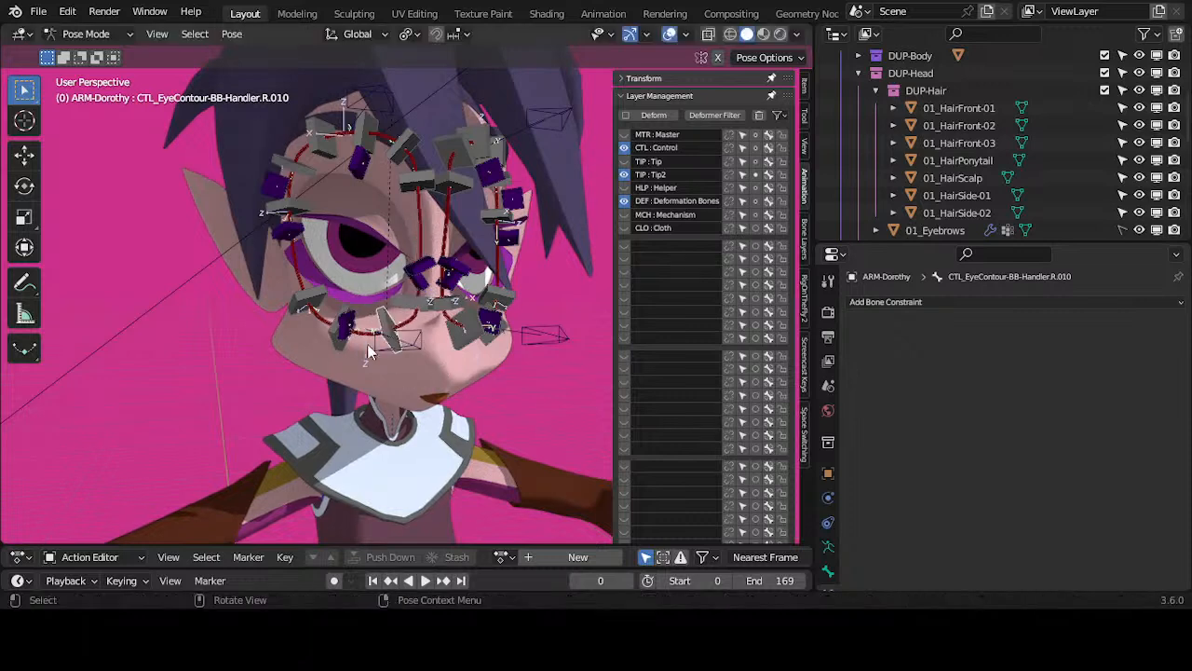
pyautogui.click(338, 347)
pyautogui.press('r')
pyautogui.rightClick(363, 367)
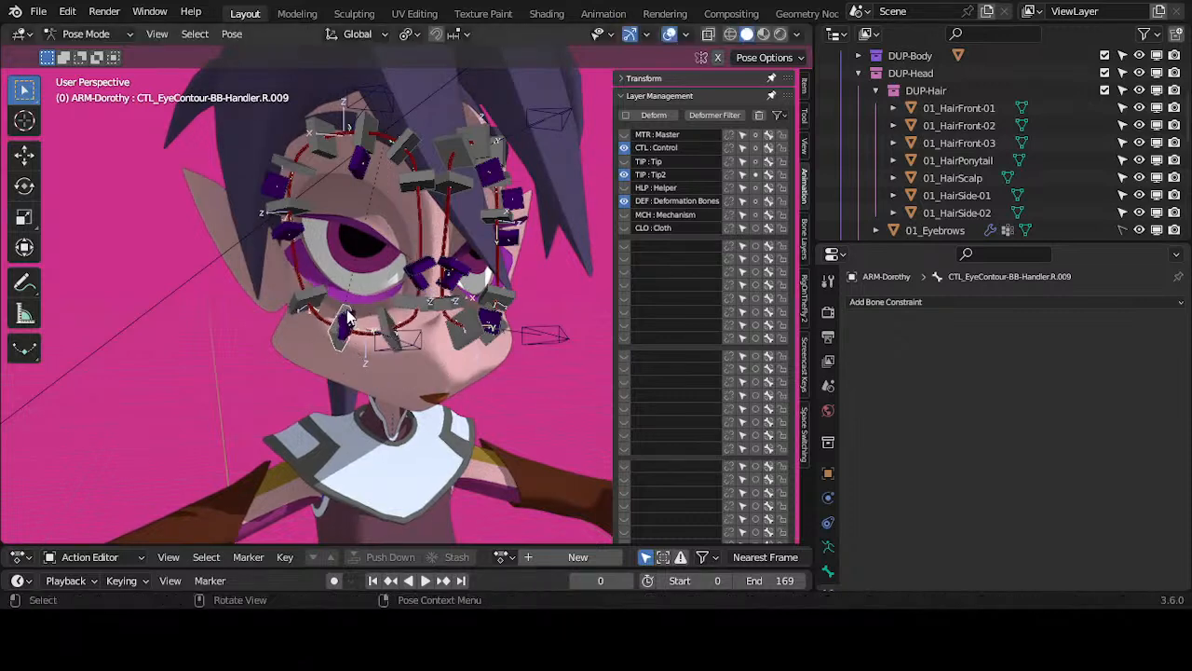
# Step: Add a Child Of constraint to lower handler R.010 targeting CTL-EyeContour-Bot.R
pyautogui.click(400, 335)
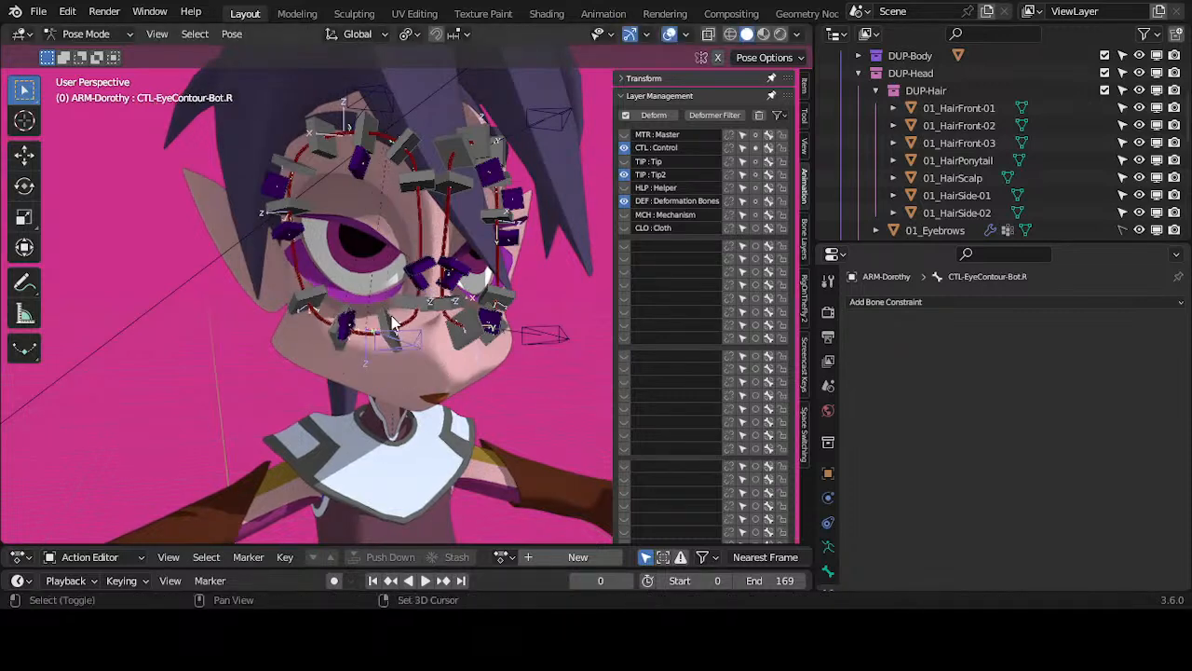
pyautogui.hotkey('shift', 'ctrl', 'c')
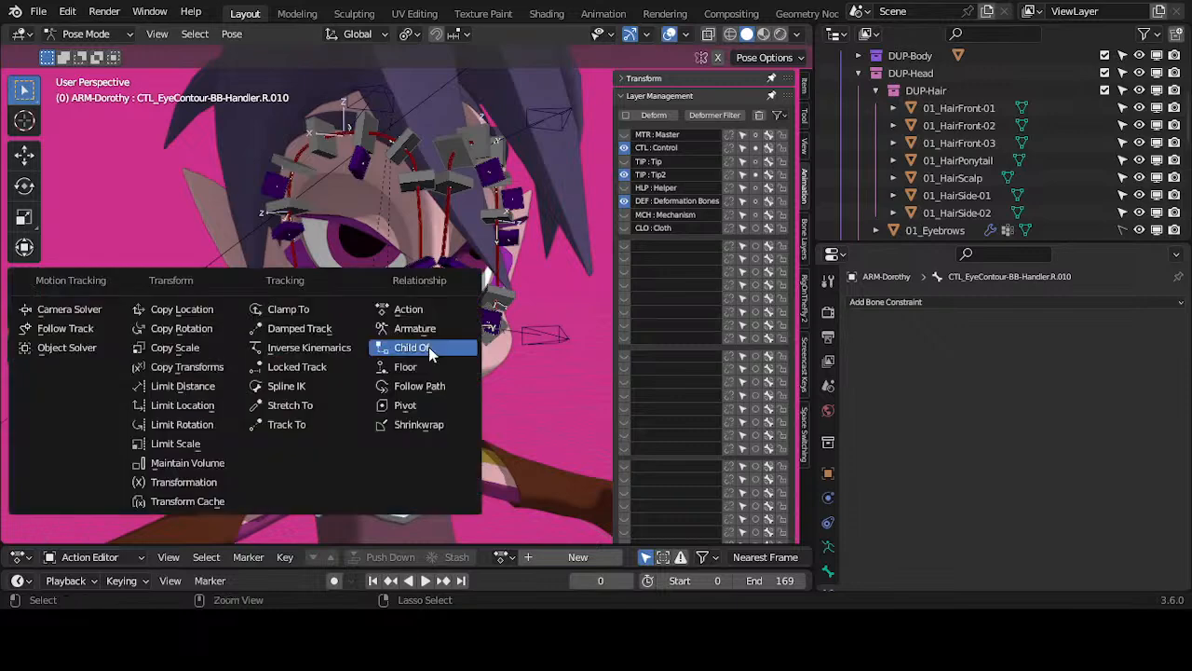
pyautogui.click(430, 346)
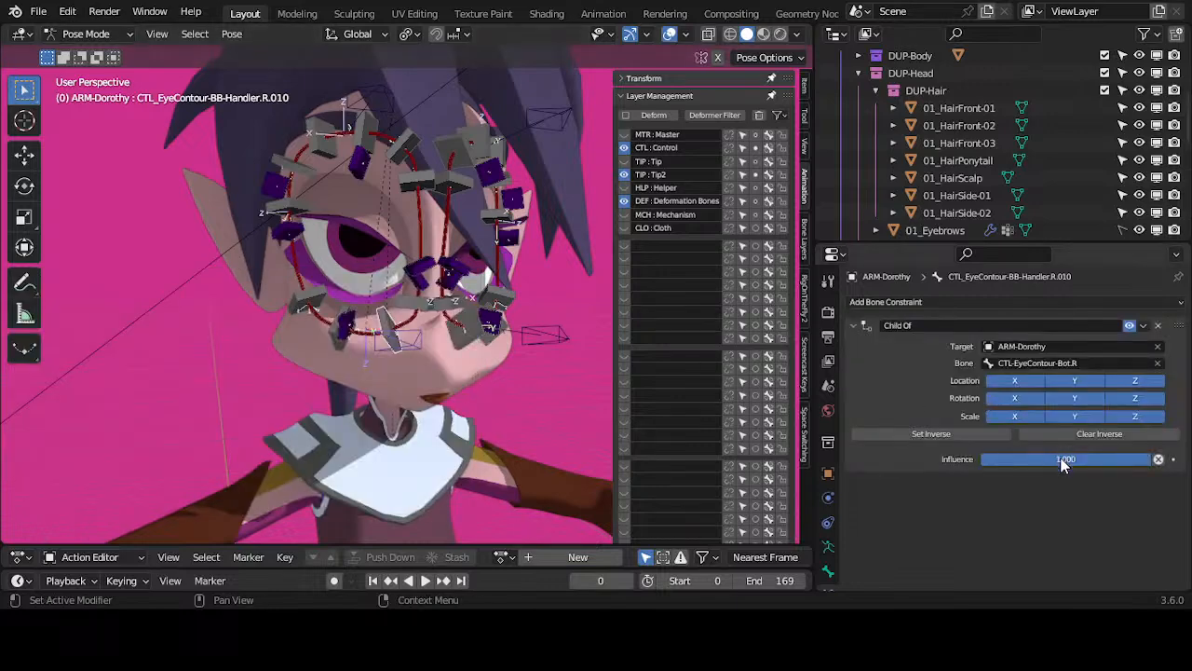
pyautogui.press('r')
pyautogui.rightClick(424, 331)
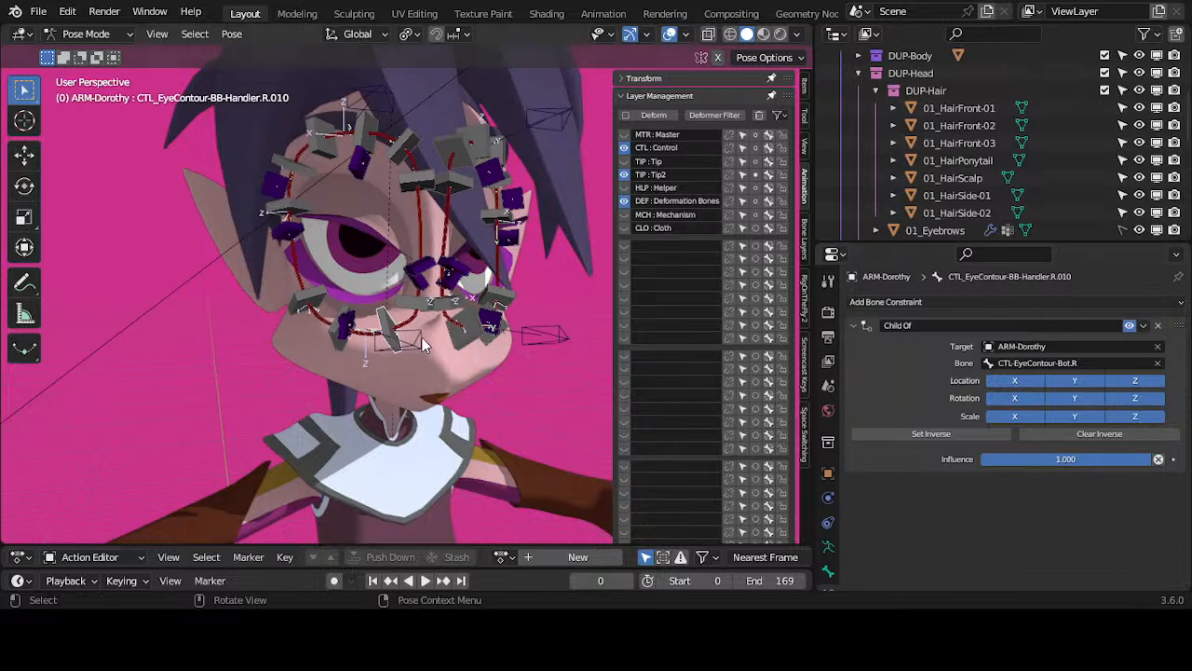
# Step: Copy the Child Of constraint from lower handler R.010 to the selected handler R.009
pyautogui.click(423, 344)
pyautogui.click(343, 316)
pyautogui.click(345, 314)
pyautogui.click(347, 313)
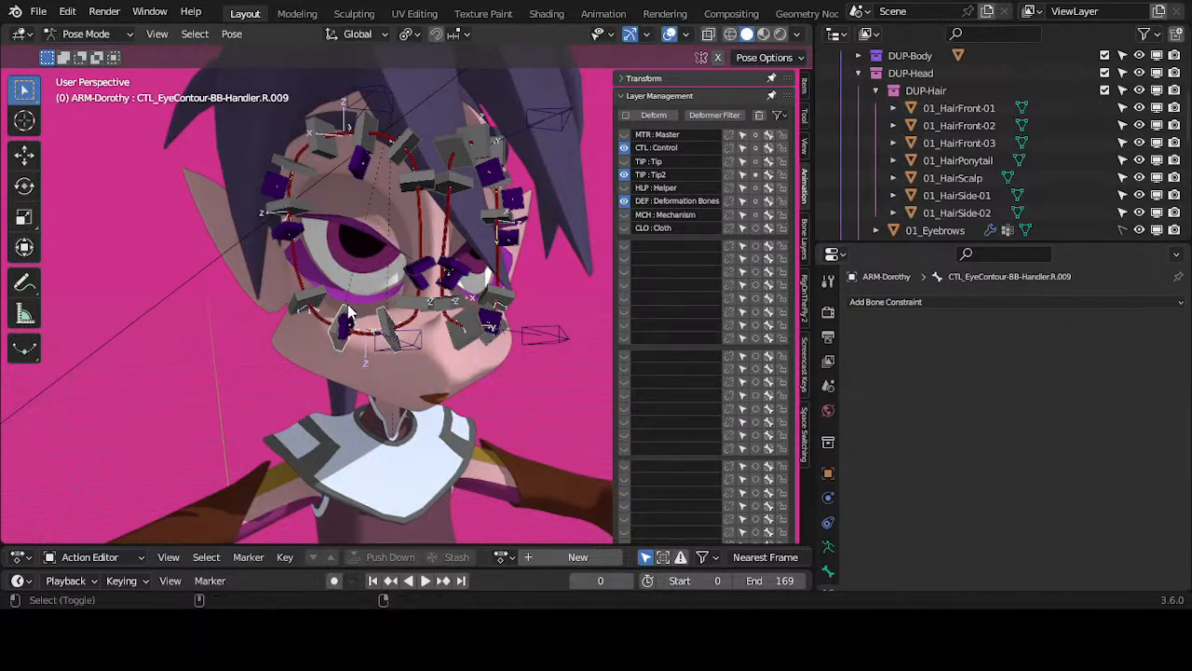
pyautogui.hotkey('shift', 'alt', 'c')
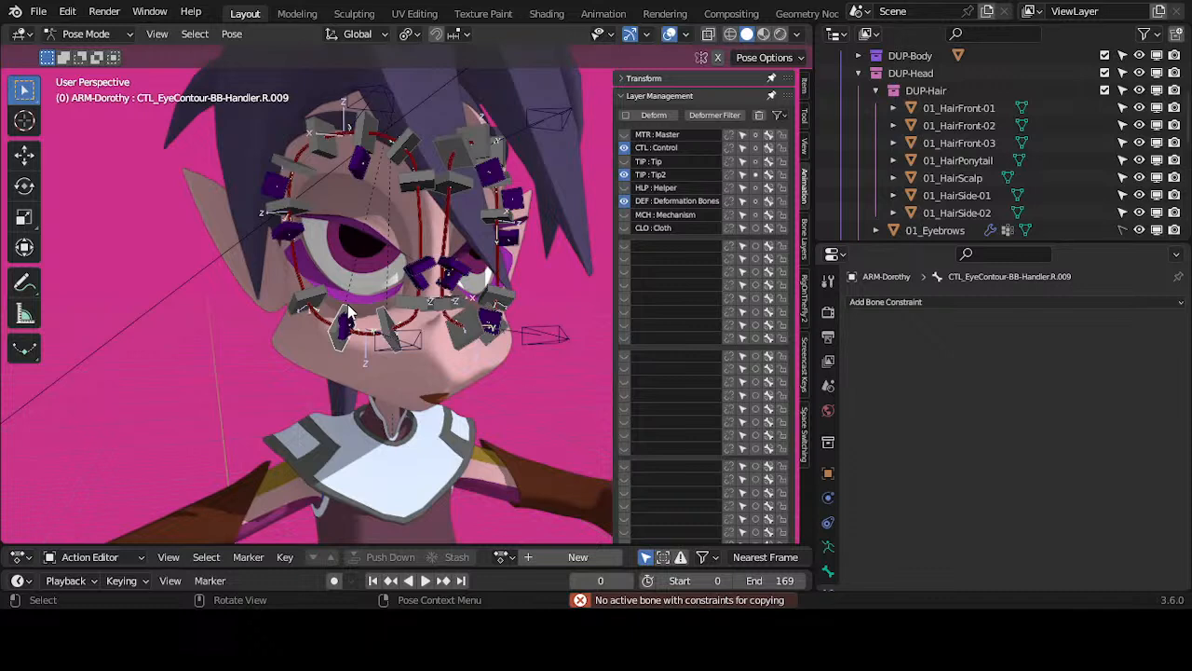
pyautogui.click(384, 317)
pyautogui.click(385, 316)
pyautogui.hotkey('shift', 'alt', 'c')
pyautogui.click(387, 317)
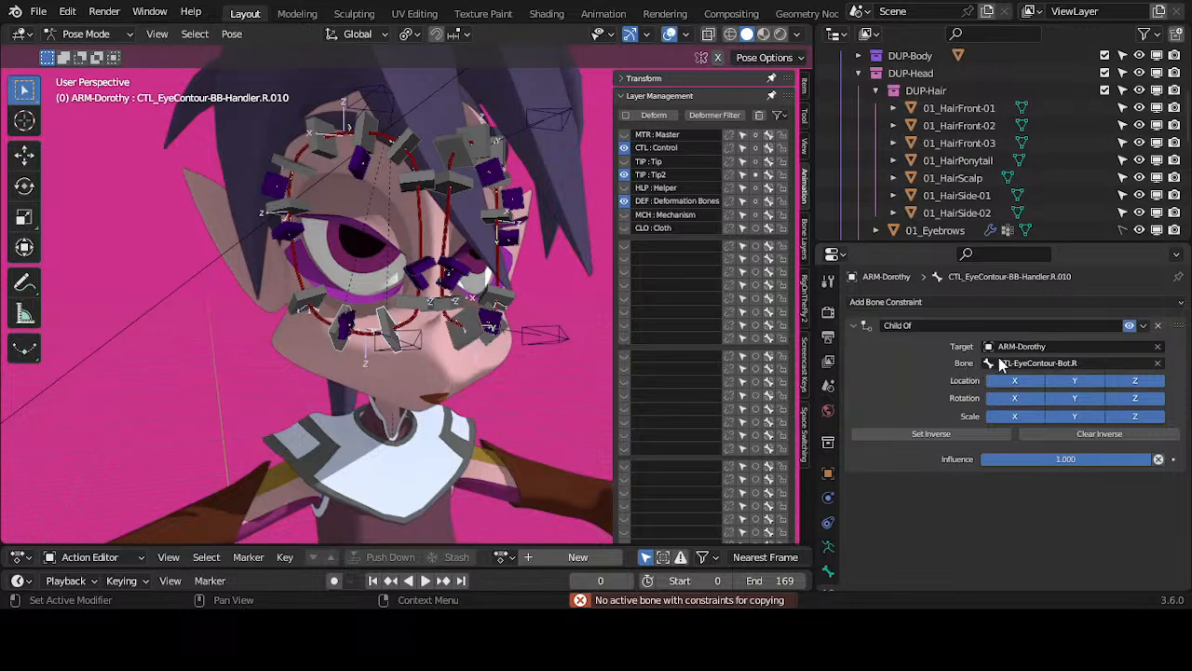
# Step: Look up the Copy Constraints to Selected Bones command and check the copied Child Of constraint on handler R.009
pyautogui.click(231, 34)
pyautogui.moveTo(317, 324)
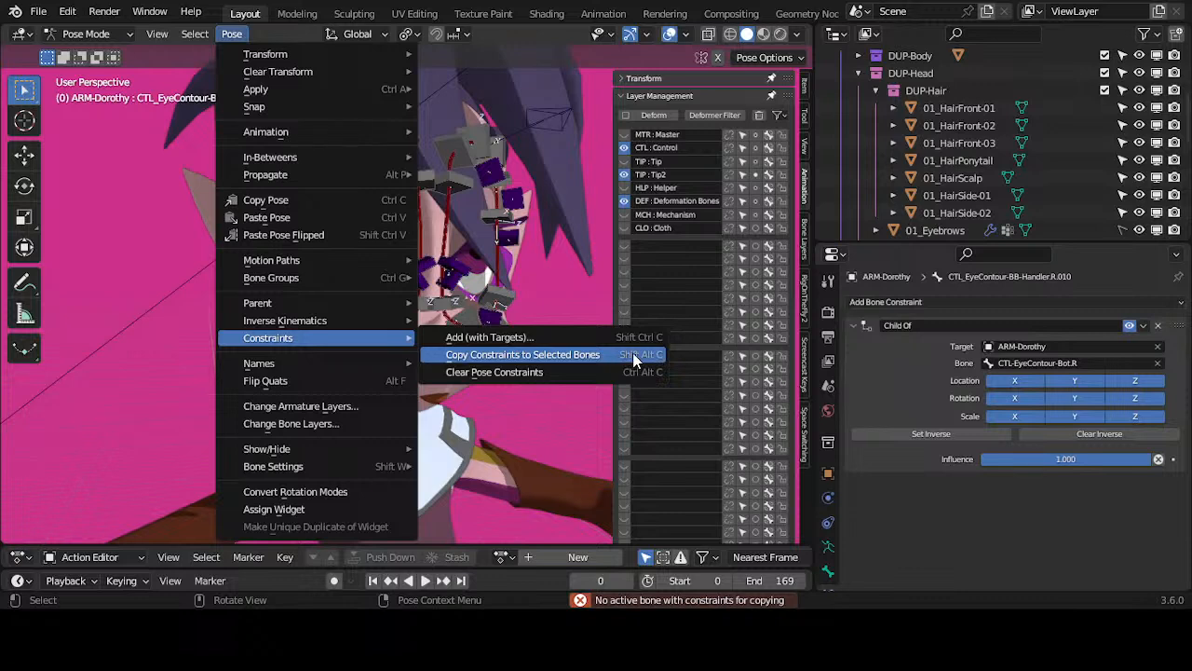
pyautogui.rightClick(555, 353)
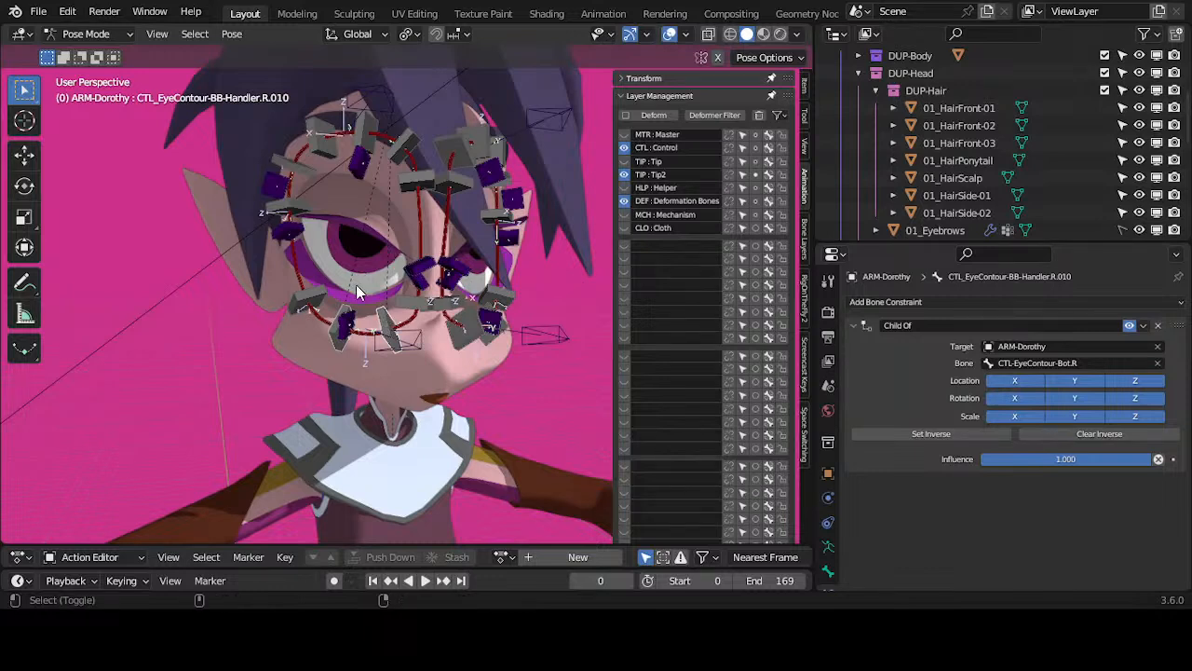
pyautogui.keyDown('shift'); pyautogui.click(345, 316); pyautogui.keyUp('shift')
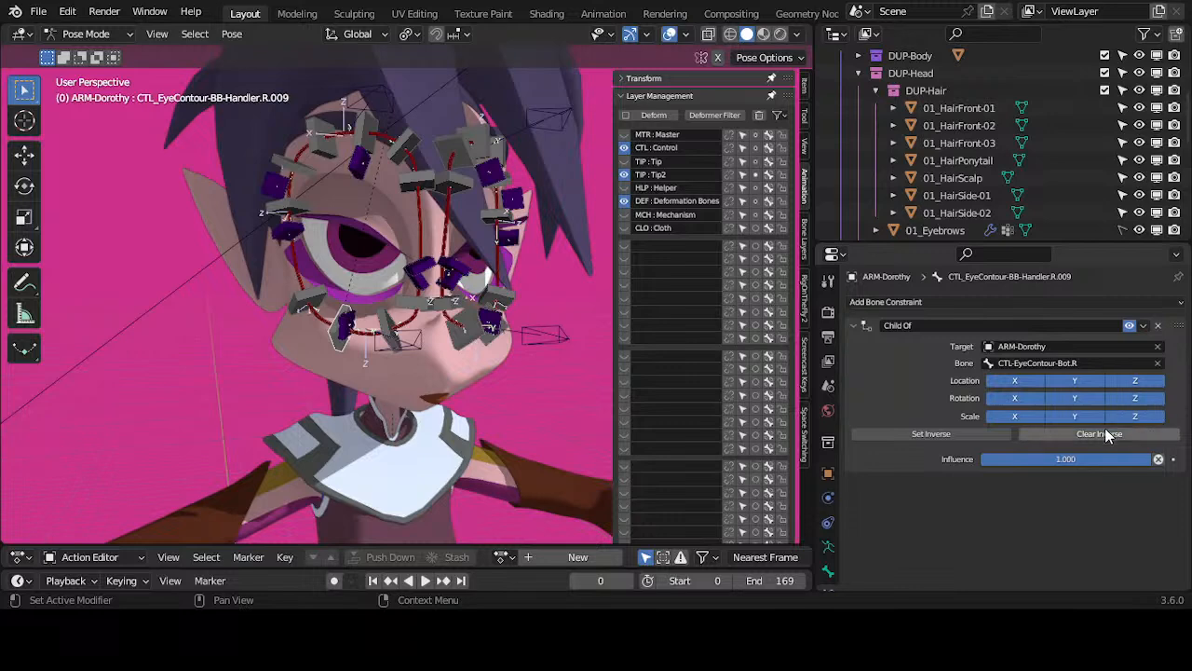
# Step: Move and rotate CTL-EyeContour-Bot.R to test how the lower contour handlers follow it
pyautogui.click(416, 333)
pyautogui.press('g')
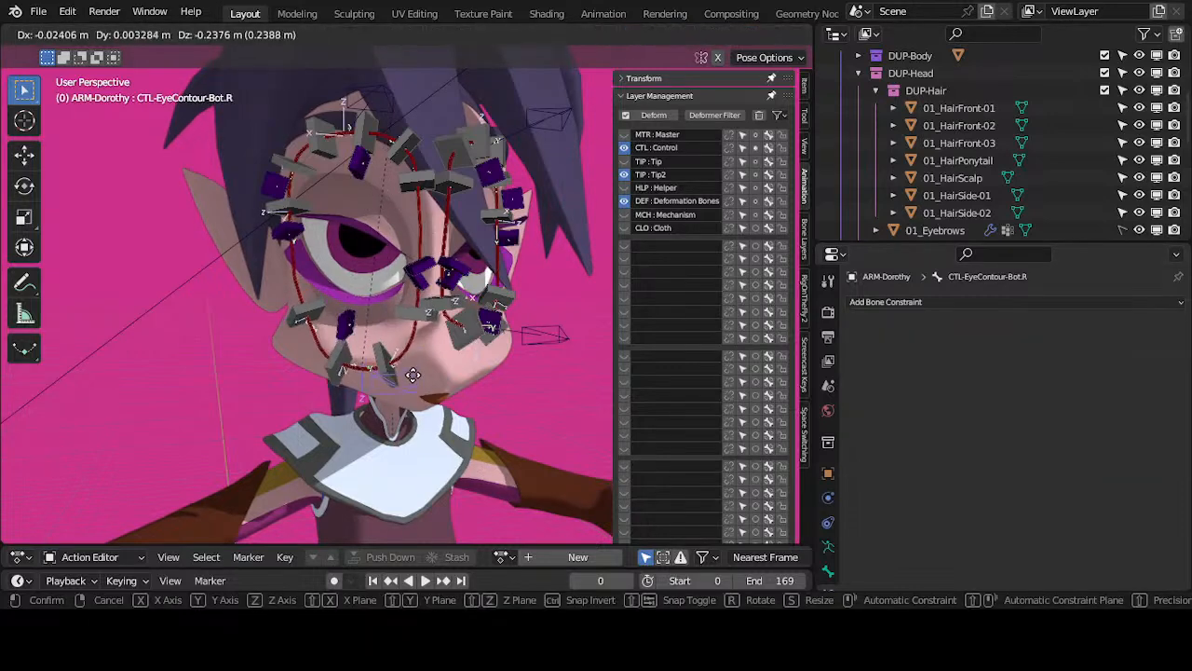
pyautogui.click(419, 363)
pyautogui.press('r')
pyautogui.click(426, 371)
pyautogui.press('g')
pyautogui.click(425, 343)
# Step: Show the MTR : Master bone layer and rotate MTR-Head, first freely and then about the global X axis
pyautogui.scroll(-5, 425, 348)
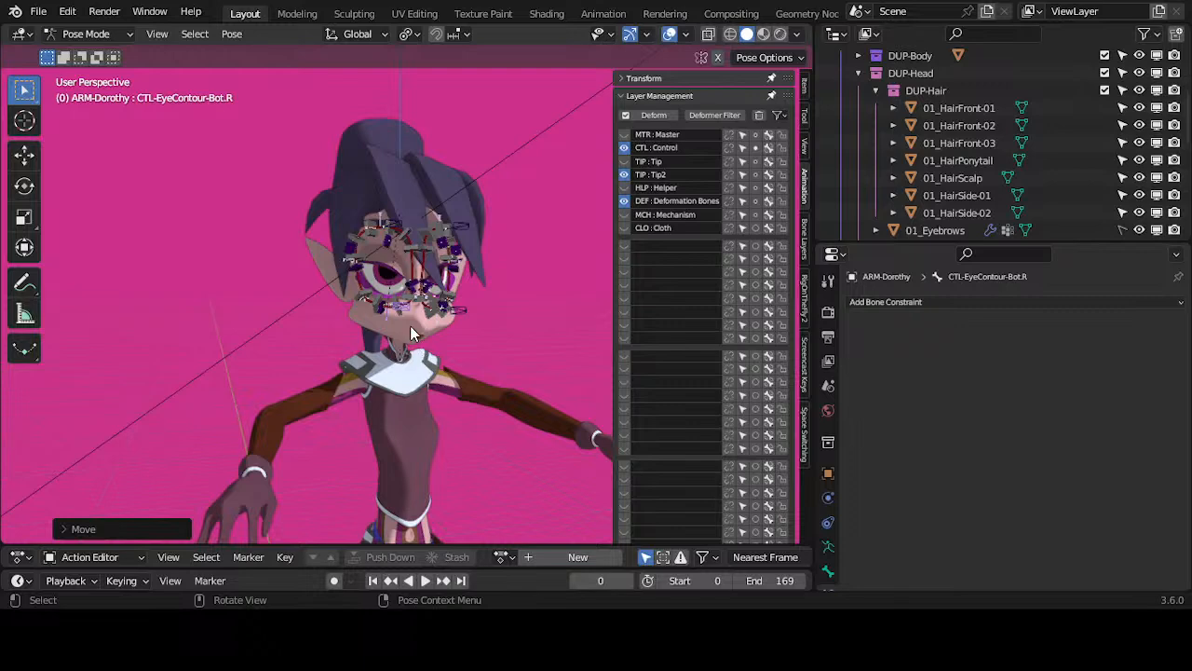
pyautogui.click(624, 134)
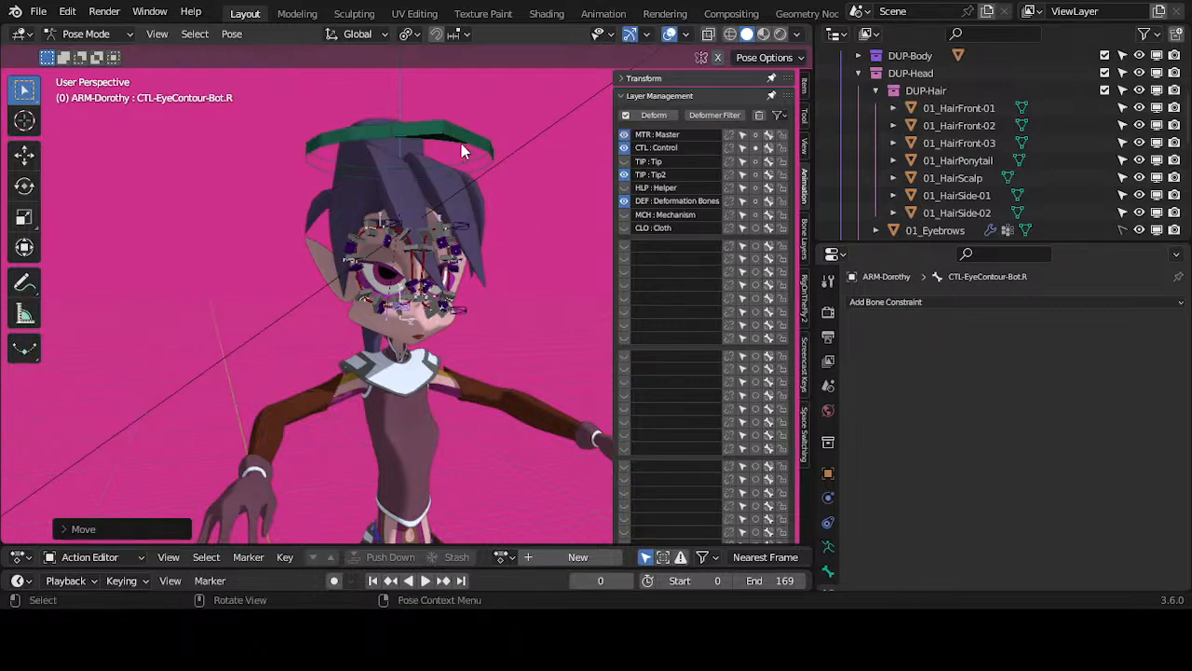
pyautogui.click(463, 145)
pyautogui.press('r')
pyautogui.click(492, 149)
pyautogui.moveTo(466, 197); pyautogui.dragTo(583, 191, button='middle')
pyautogui.press('r')
pyautogui.press('x')
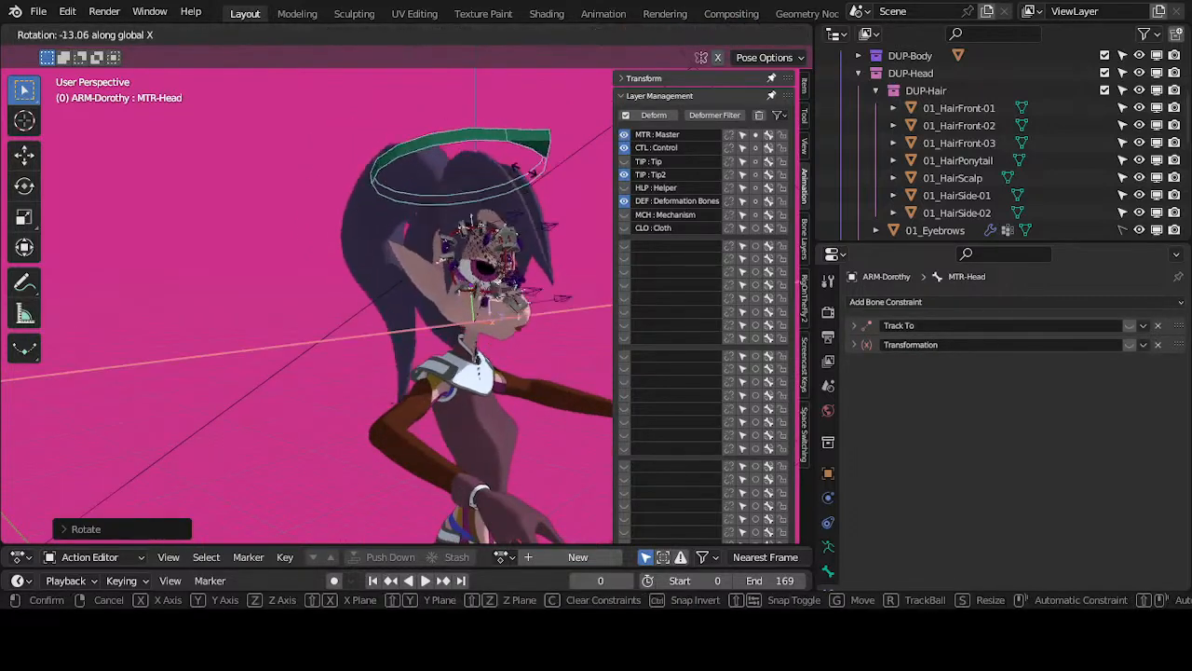
pyautogui.click(527, 263)
pyautogui.moveTo(526, 263); pyautogui.dragTo(473, 245, button='middle')
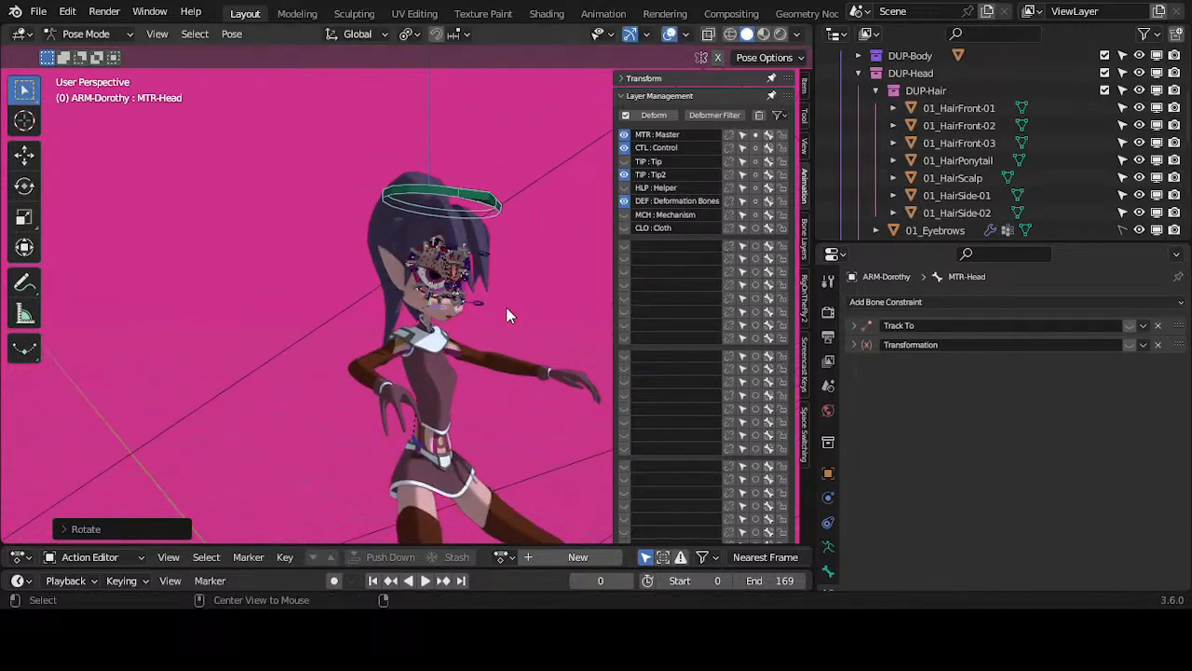
# Step: Hide every bone layer except MTR : Master, then reveal the hidden bones and select MTR-Torso
pyautogui.moveTo(625, 147); pyautogui.dragTo(622, 201)
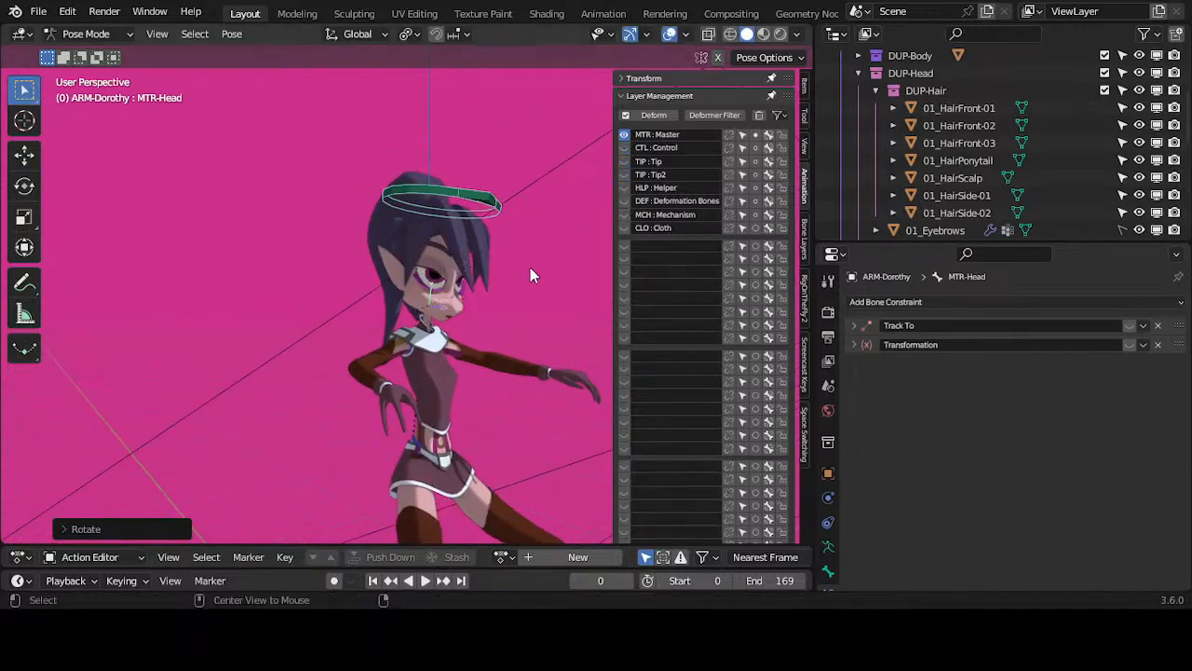
pyautogui.hotkey('alt', 'h')
pyautogui.click(480, 428)
pyautogui.moveTo(480, 427); pyautogui.dragTo(491, 323, button='middle')
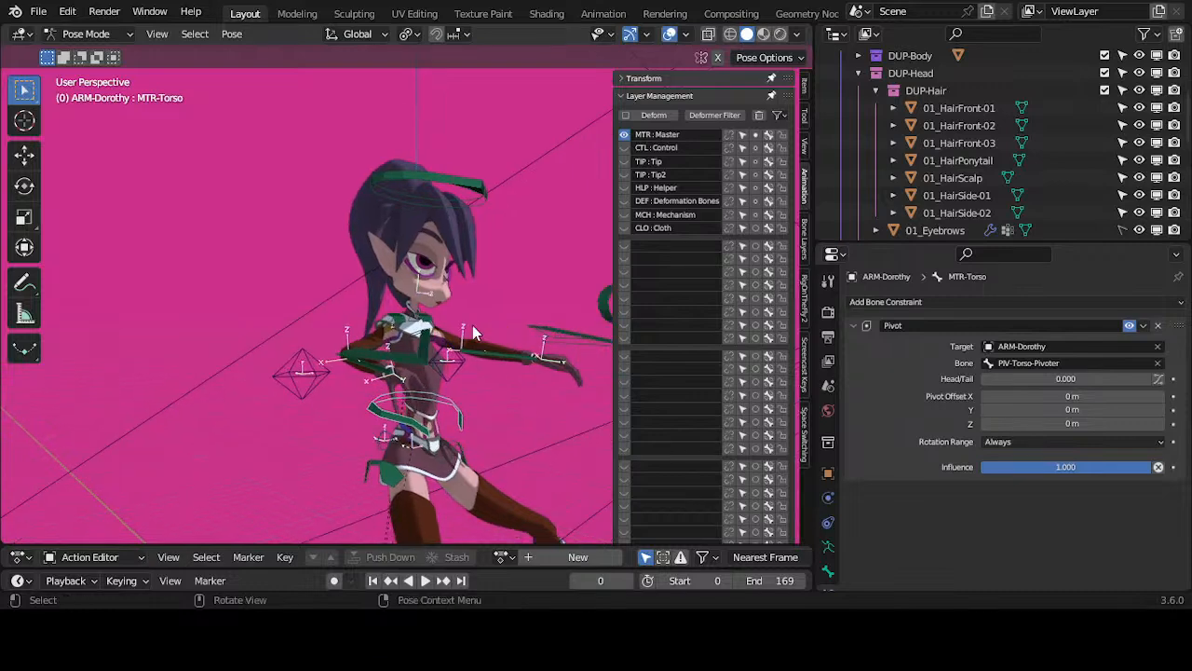
# Step: Test-rotate MTR-Torso about the global X axis, freely, and about the global Z axis to see how the eye-contour bones react
pyautogui.click(623, 135)
pyautogui.press('r')
pyautogui.press('x')
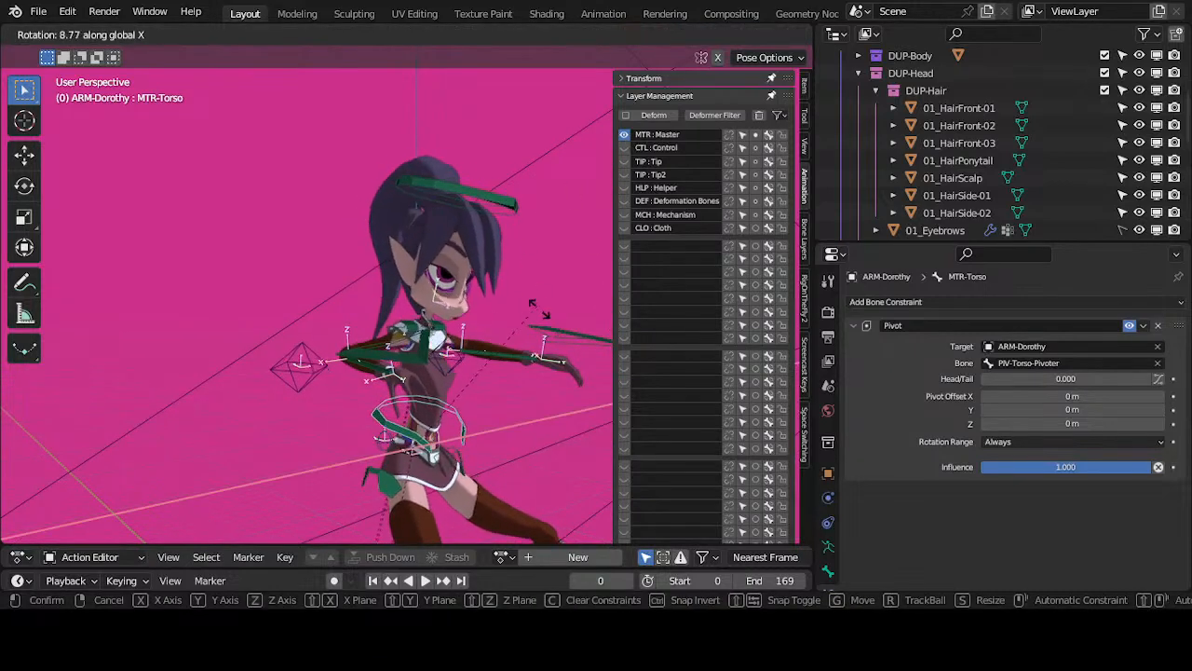
pyautogui.click(519, 382)
pyautogui.moveTo(519, 382); pyautogui.dragTo(478, 393, button='middle')
pyautogui.press('r')
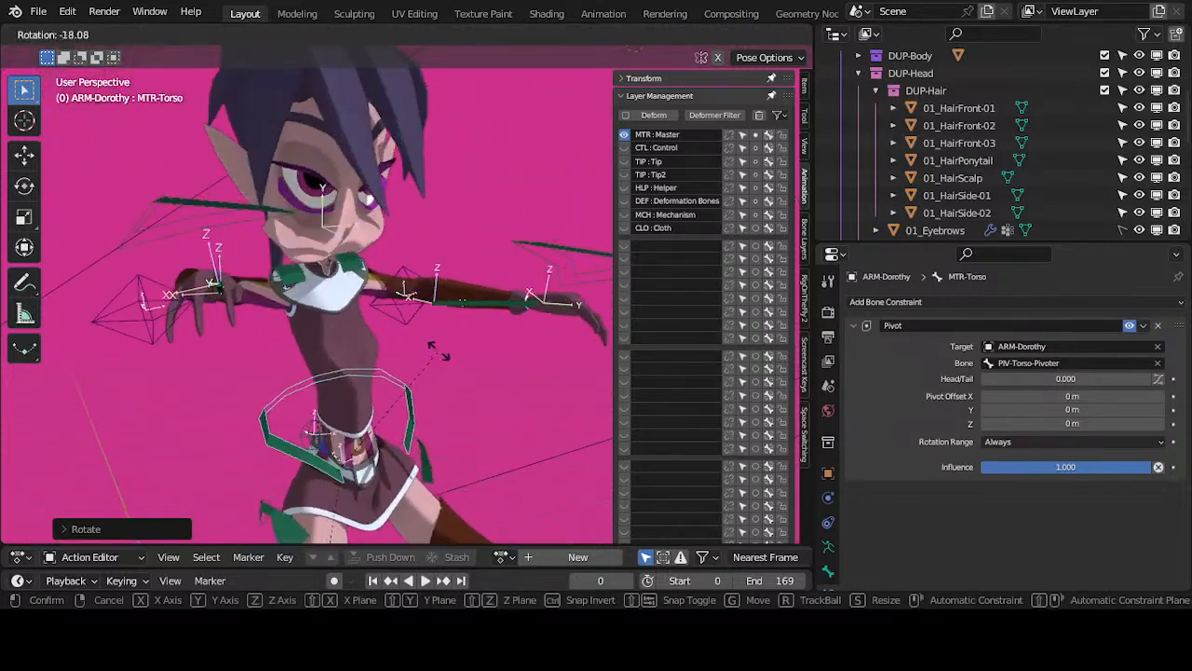
pyautogui.click(438, 351)
pyautogui.moveTo(439, 351); pyautogui.dragTo(469, 338, button='middle')
pyautogui.press('r')
pyautogui.press('z')
pyautogui.click(490, 329)
# Step: Show the DEF : Deformation Bones and TIP : Tip2 layers and check the Child Of constraint on handler R.001
pyautogui.click(624, 201)
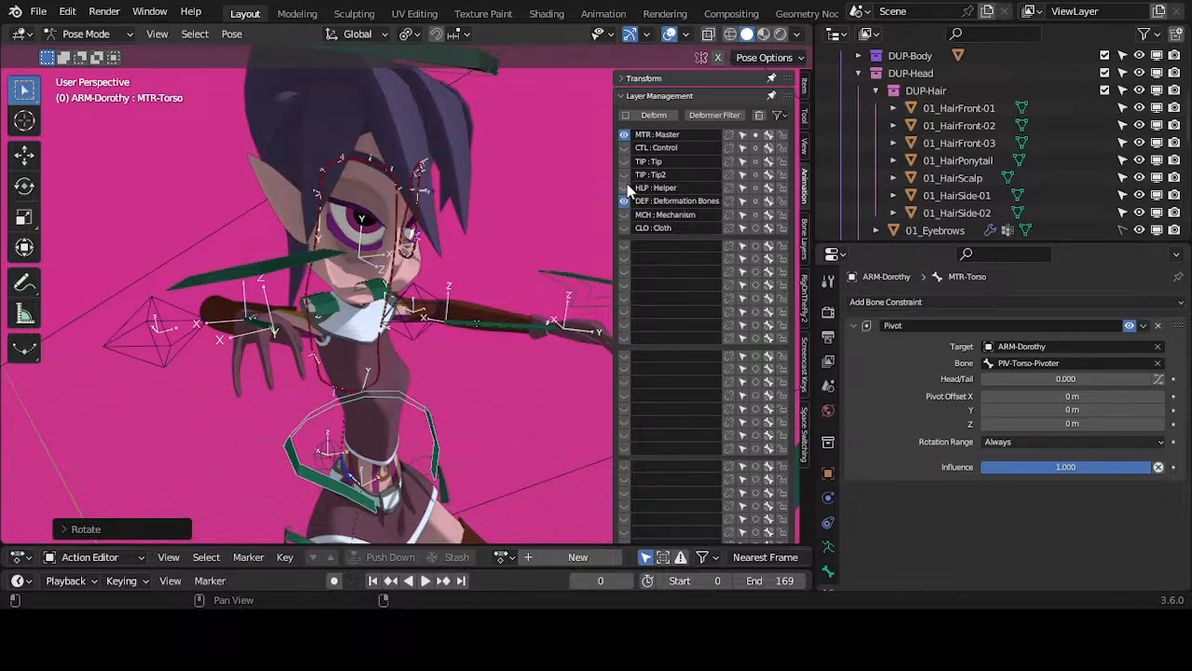
pyautogui.click(624, 175)
pyautogui.moveTo(391, 261); pyautogui.dragTo(332, 256, button='middle')
pyautogui.scroll(2, 337, 320)
pyautogui.moveTo(337, 320); pyautogui.dragTo(366, 329, button='middle')
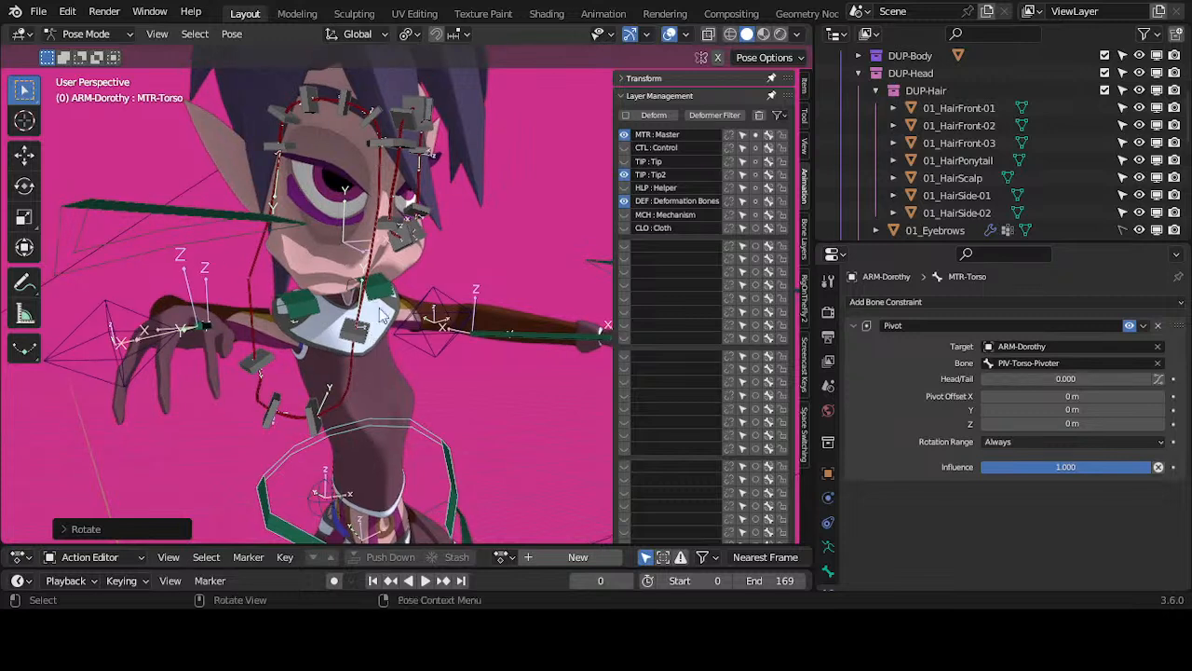
pyautogui.scroll(-1, 312, 378)
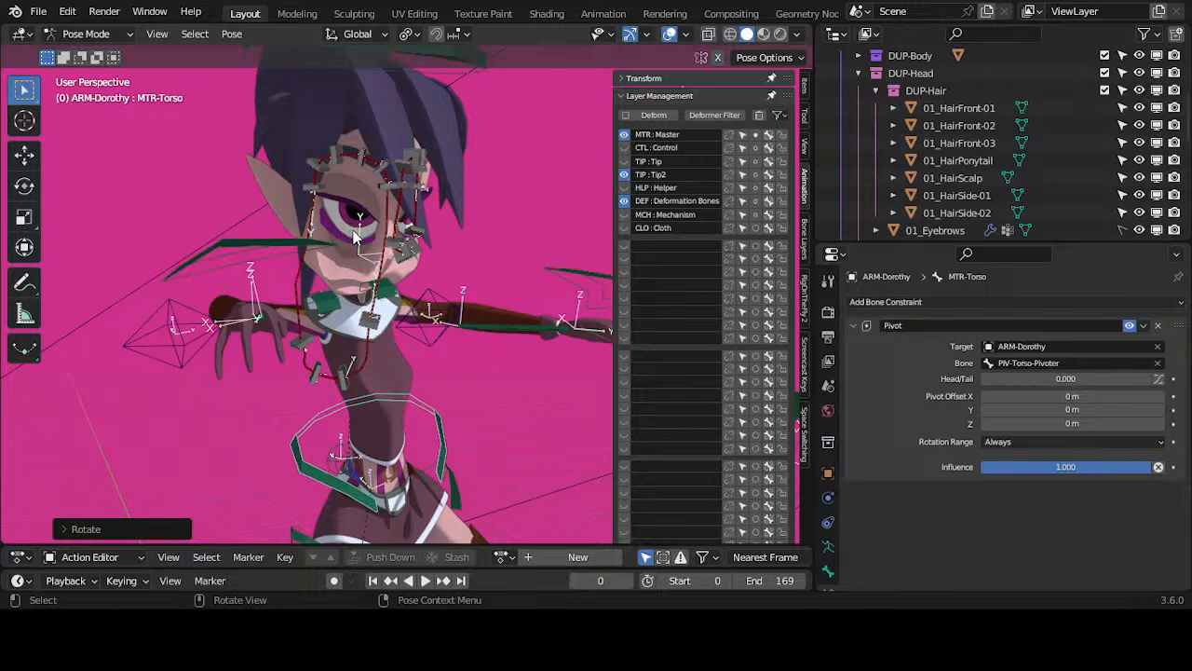
pyautogui.click(371, 321)
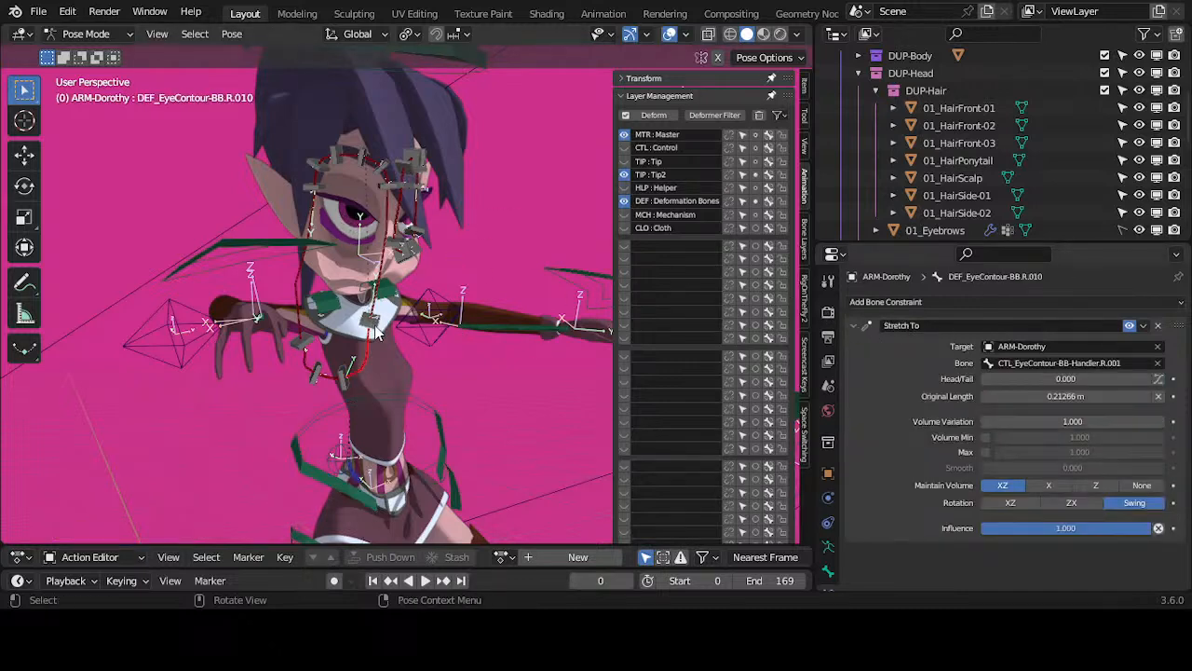
pyautogui.click(377, 333)
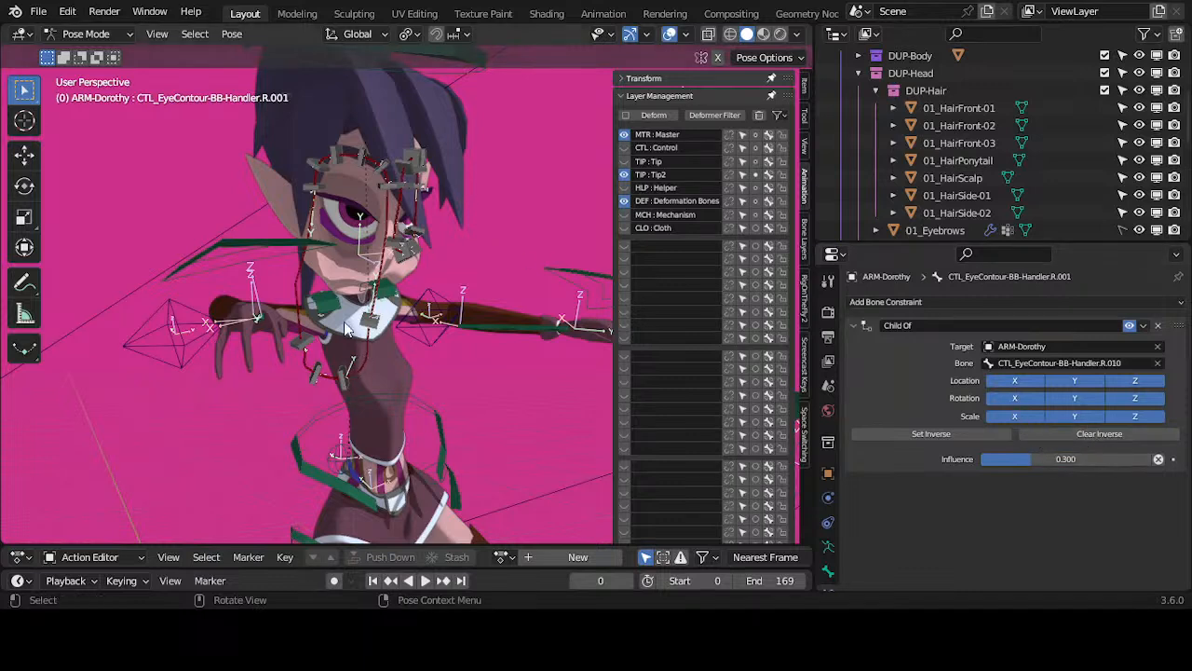
# Step: Rotate MTR-Torso freely to test the eye contour, and undo the torso rotations
pyautogui.click(446, 440)
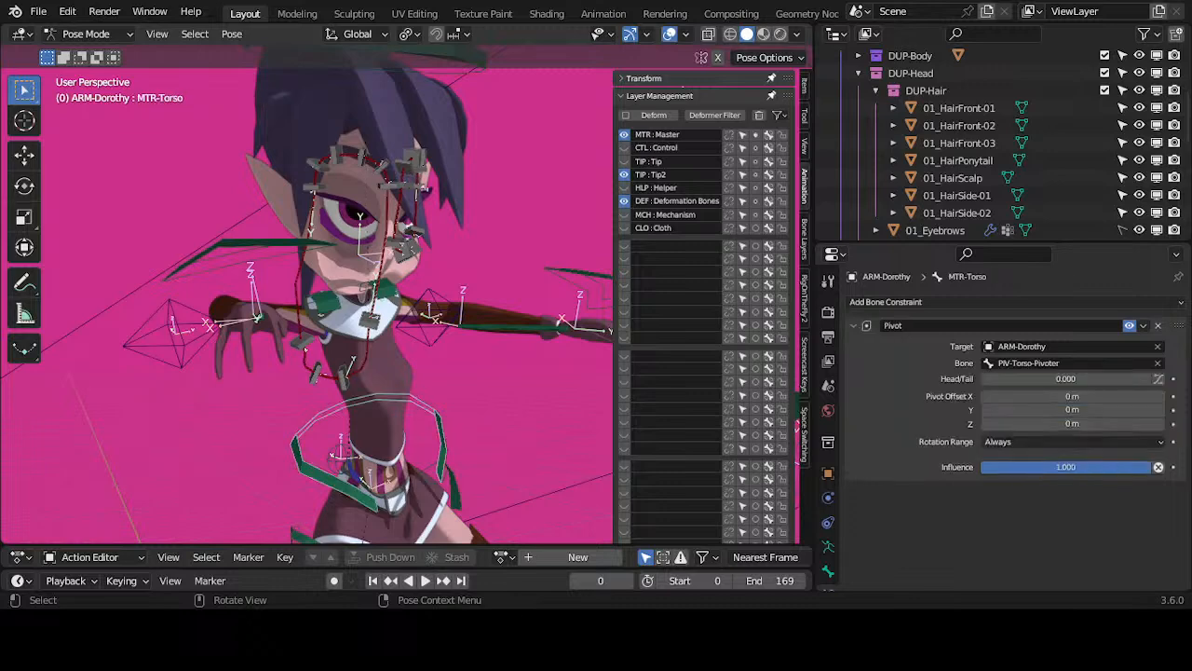
pyautogui.press('r')
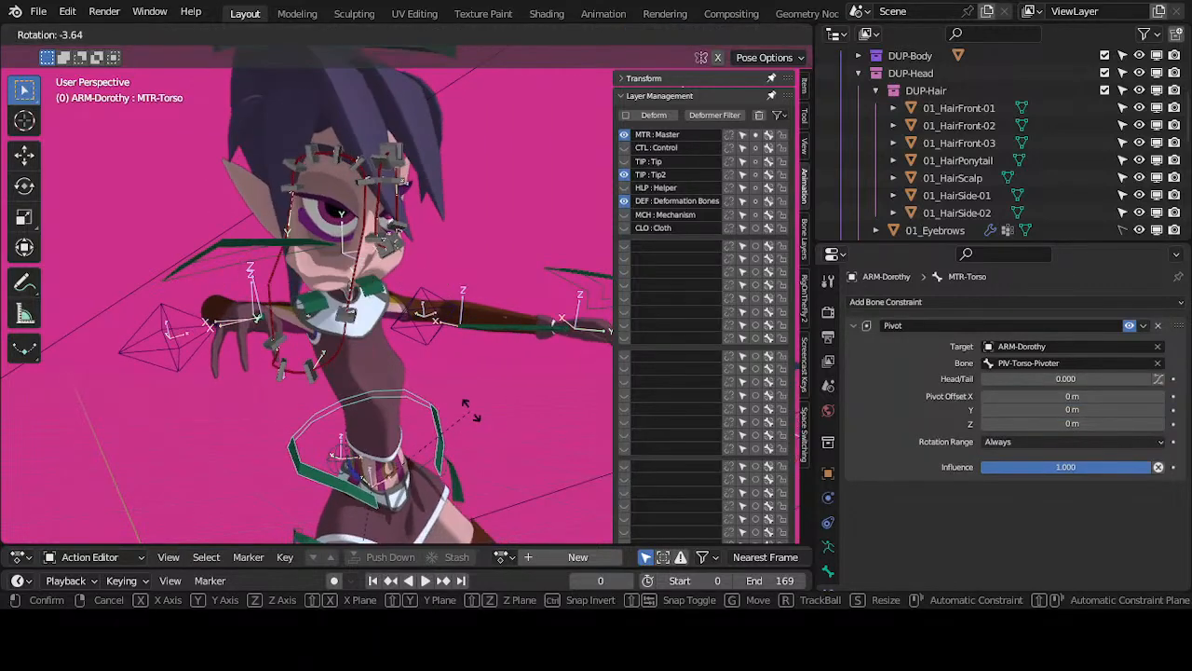
pyautogui.click(470, 412)
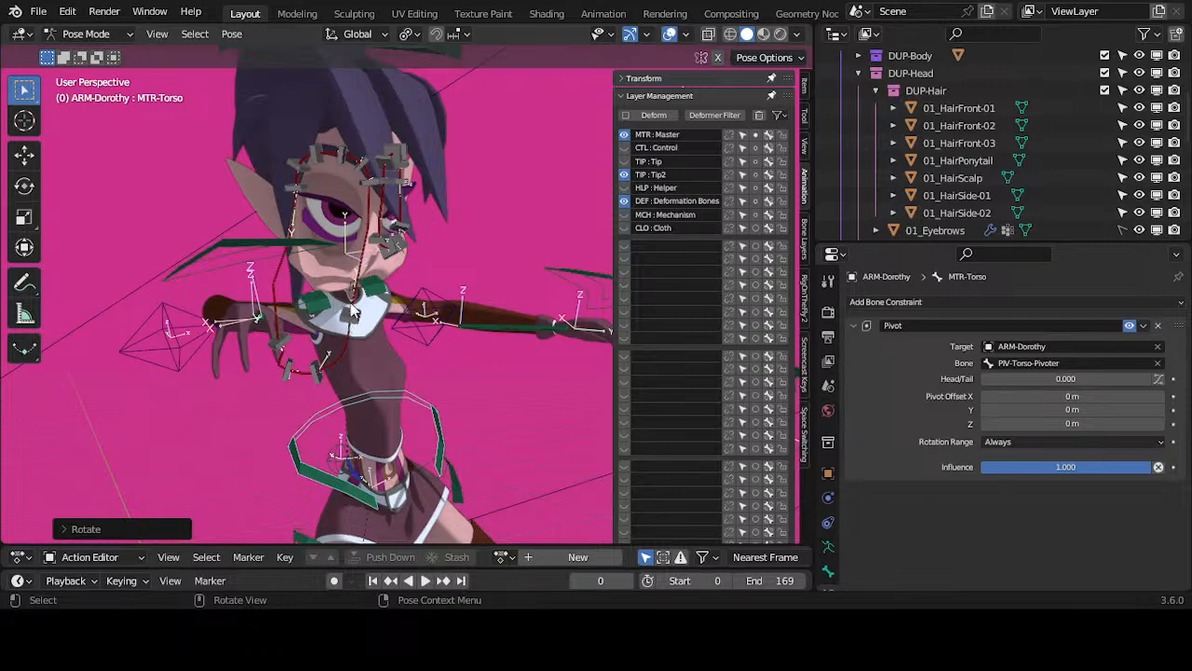
pyautogui.hotkey('ctrl', 'z')
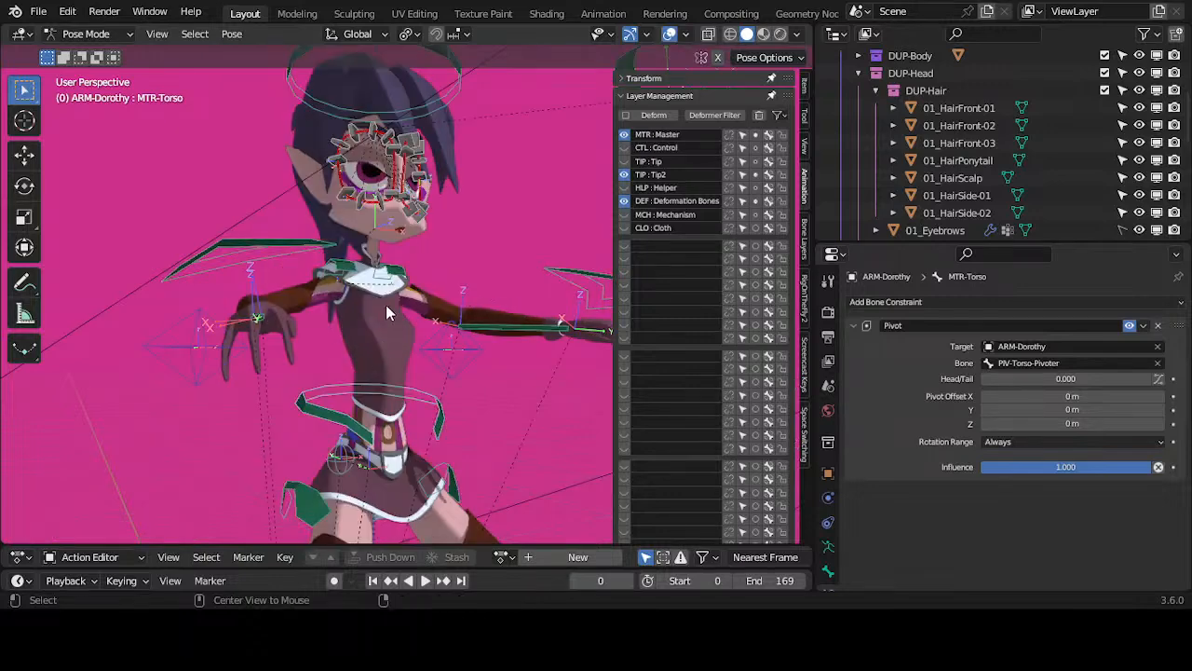
# Step: Rotate MTR-Torso about the global X axis to test how the handlers on both eyes follow
pyautogui.keyDown('shift'); pyautogui.moveTo(375, 249); pyautogui.dragTo(370, 300, button='middle'); pyautogui.keyUp('shift')
pyautogui.scroll(3, 373, 309)
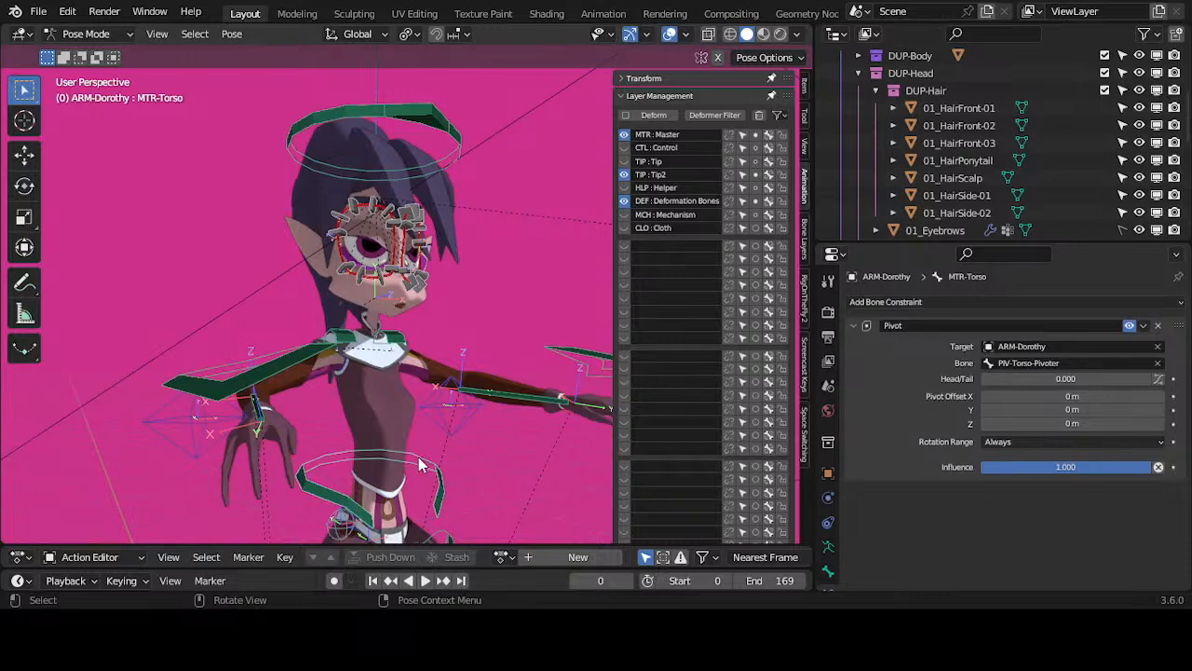
pyautogui.press('r')
pyautogui.press('x')
pyautogui.click(465, 359)
# Step: Compare the constraints on eye-contour handlers L.009 and R.001
pyautogui.moveTo(464, 358); pyautogui.dragTo(326, 340, button='middle')
pyautogui.scroll(5, 376, 333)
pyautogui.click(326, 340)
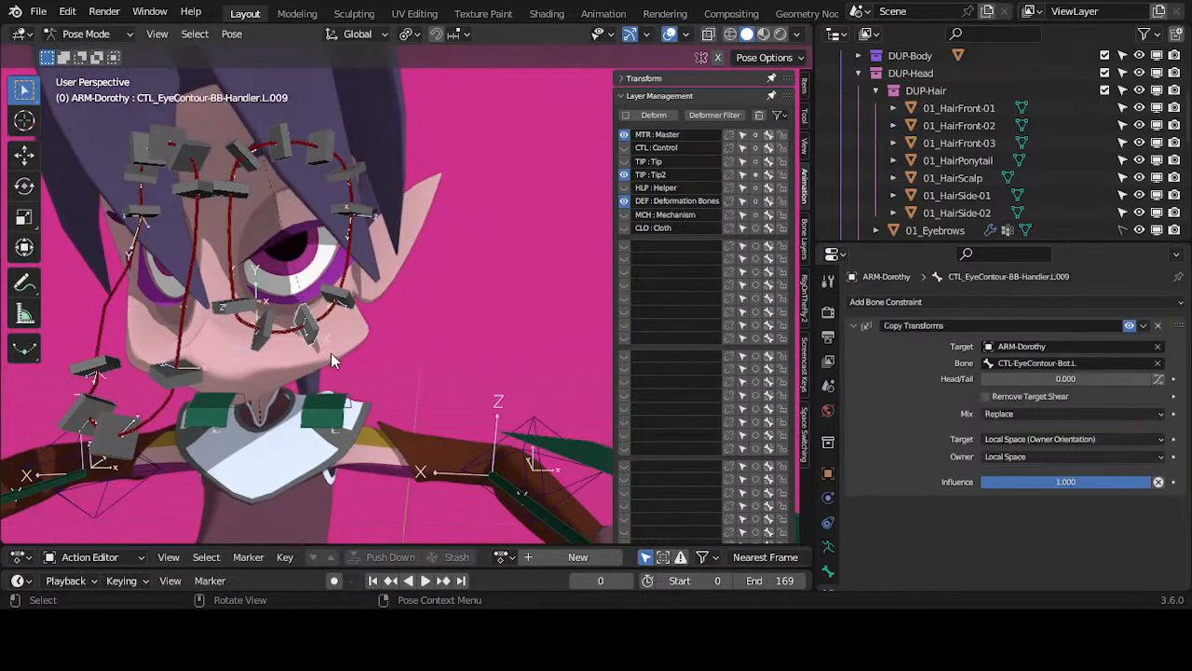
pyautogui.scroll(-4, 510, 310)
pyautogui.moveTo(493, 340); pyautogui.dragTo(385, 320, button='middle')
pyautogui.click(399, 317)
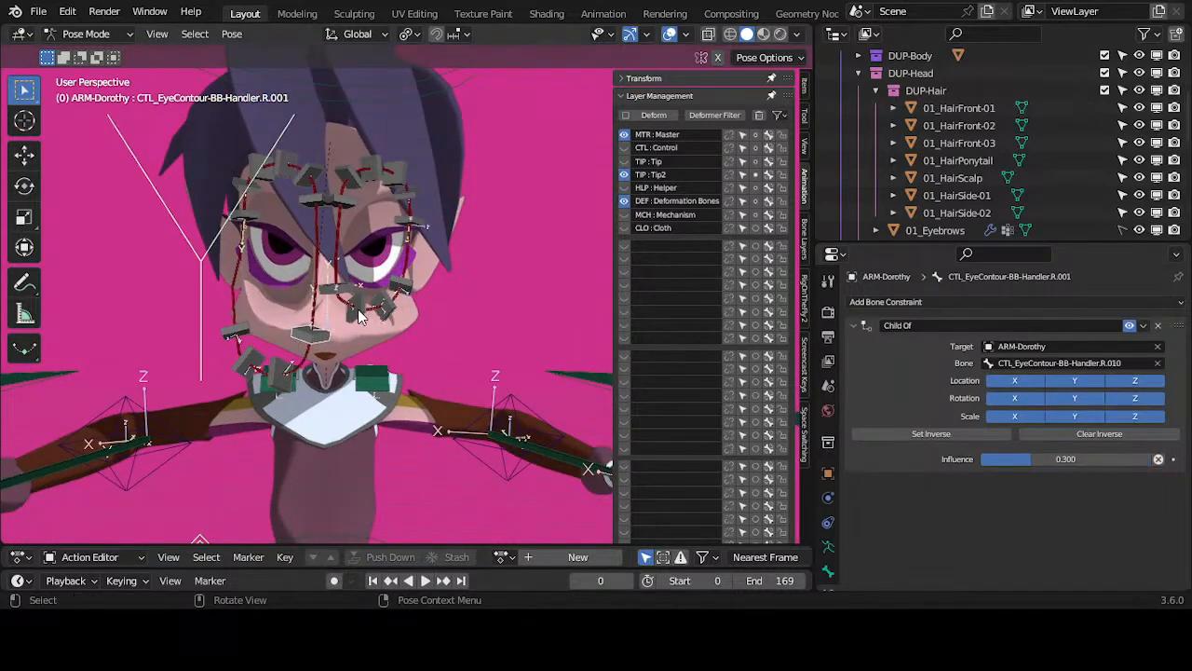
pyautogui.click(362, 317)
# Step: Symmetrize eye-contour handler L.008 to the opposite side in Edit Mode and return to Pose Mode
pyautogui.click(413, 294)
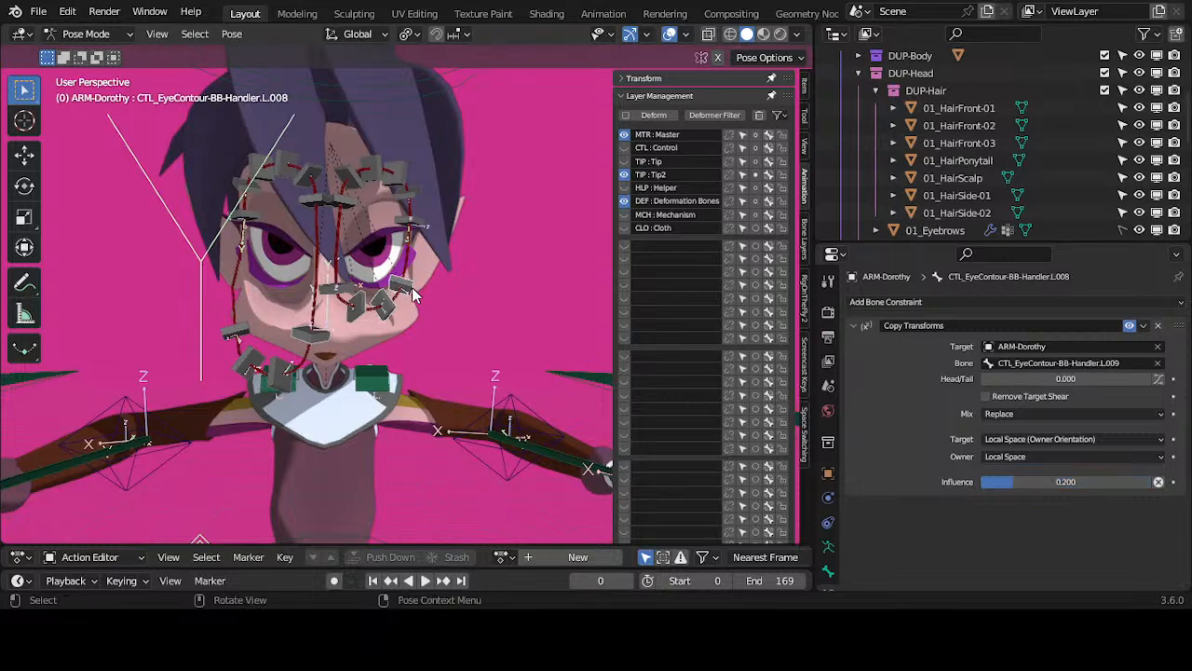
pyautogui.press('Tab')
pyautogui.rightClick(399, 271)
pyautogui.click(399, 268)
pyautogui.press('Tab')
pyautogui.moveTo(399, 270); pyautogui.dragTo(418, 404, button='middle')
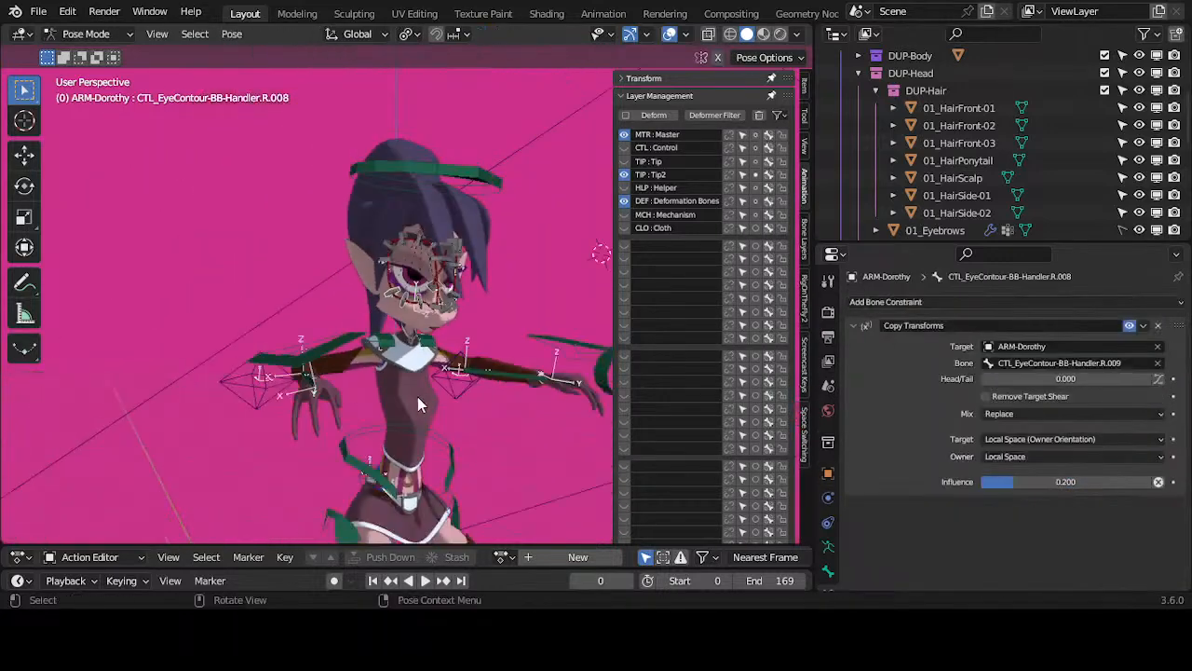
# Step: Rotate MTR-Torso about the global Z axis and try a rotation about the global X axis
pyautogui.click(451, 449)
pyautogui.press('r')
pyautogui.press('z')
pyautogui.click(467, 444)
pyautogui.press('r')
pyautogui.press('x')
pyautogui.rightClick(466, 438)
# Step: Rotate MTR-Head freely and about the global X axis to test the eye contour
pyautogui.click(510, 135)
pyautogui.click(500, 182)
pyautogui.press('r')
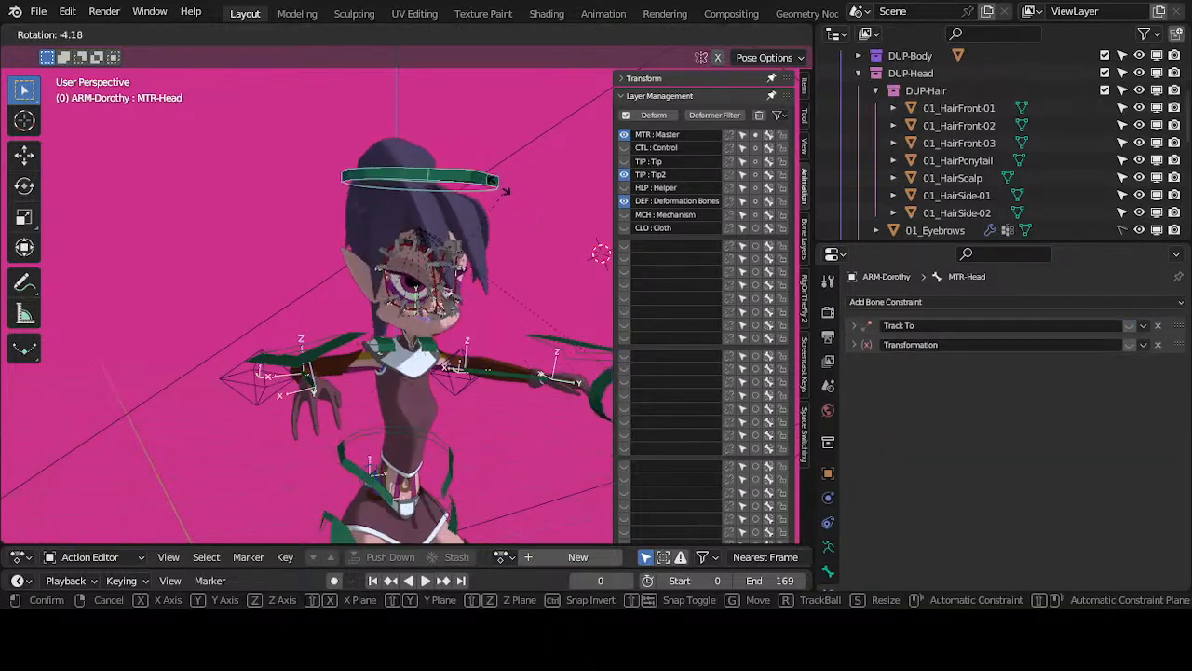
pyautogui.click(501, 207)
pyautogui.press('r')
pyautogui.press('x')
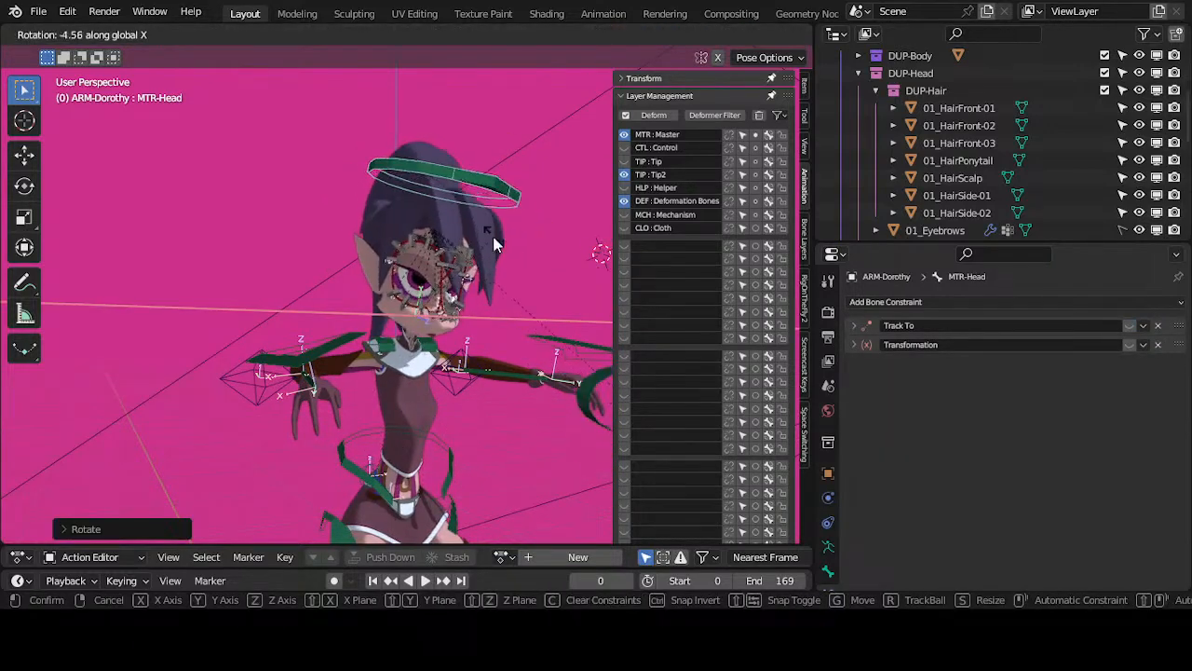
pyautogui.click(493, 235)
pyautogui.click(464, 445)
pyautogui.click(496, 187)
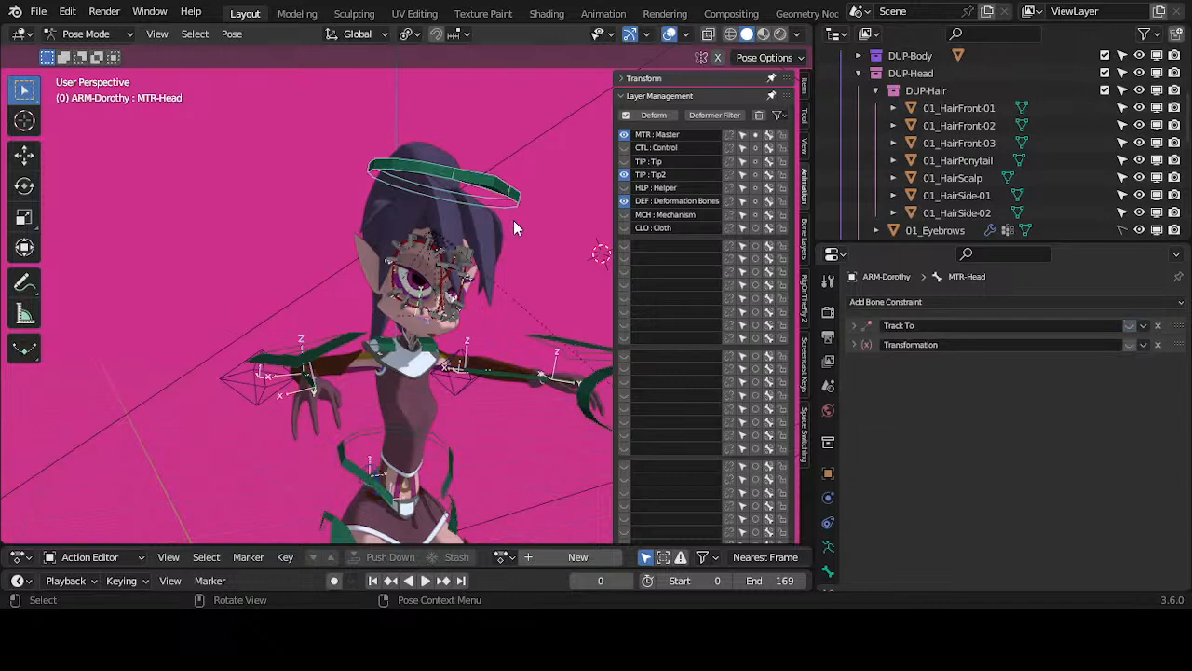
pyautogui.press('r')
pyautogui.click(509, 207)
# Step: Bend MTR-Torso forward with rotations about the global X and Z axes to test the handlers in a stronger pose
pyautogui.click(447, 445)
pyautogui.press('r')
pyautogui.press('x')
pyautogui.click(475, 410)
pyautogui.press('r')
pyautogui.press('z')
pyautogui.click(494, 424)
pyautogui.press('r')
pyautogui.press('x')
pyautogui.click(484, 464)
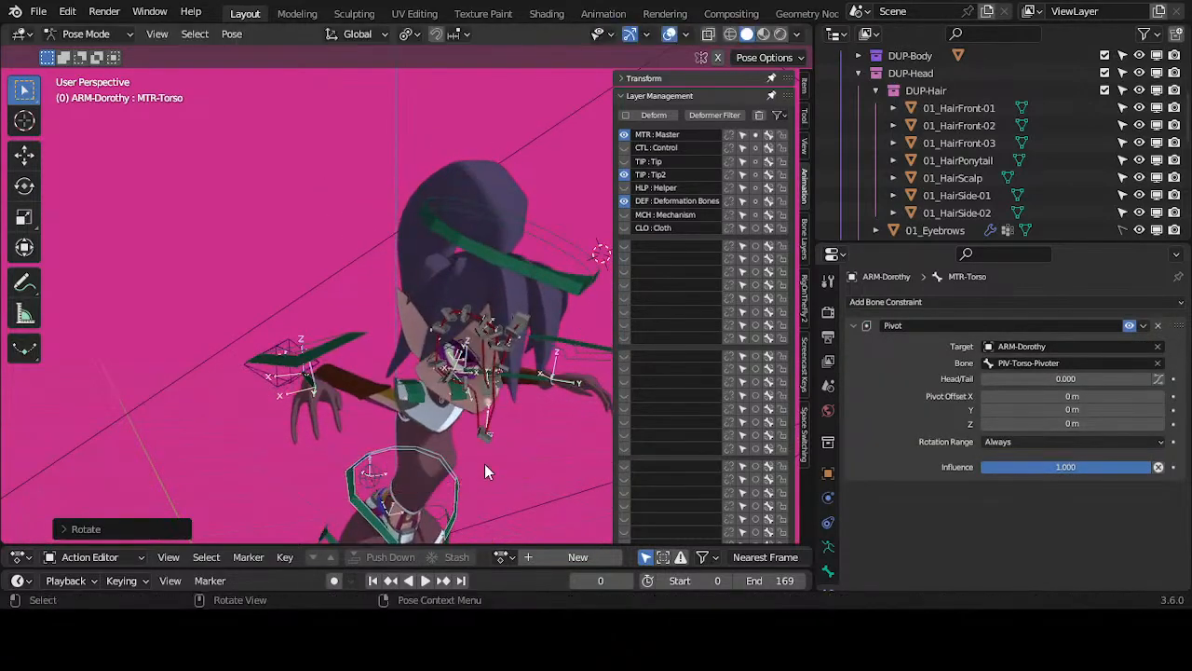
# Step: Symmetrize eye-contour handler R.001 to the opposite side in Edit Mode, return to Pose Mode and deselect all bones
pyautogui.moveTo(484, 461); pyautogui.dragTo(503, 341, button='middle')
pyautogui.click(393, 378)
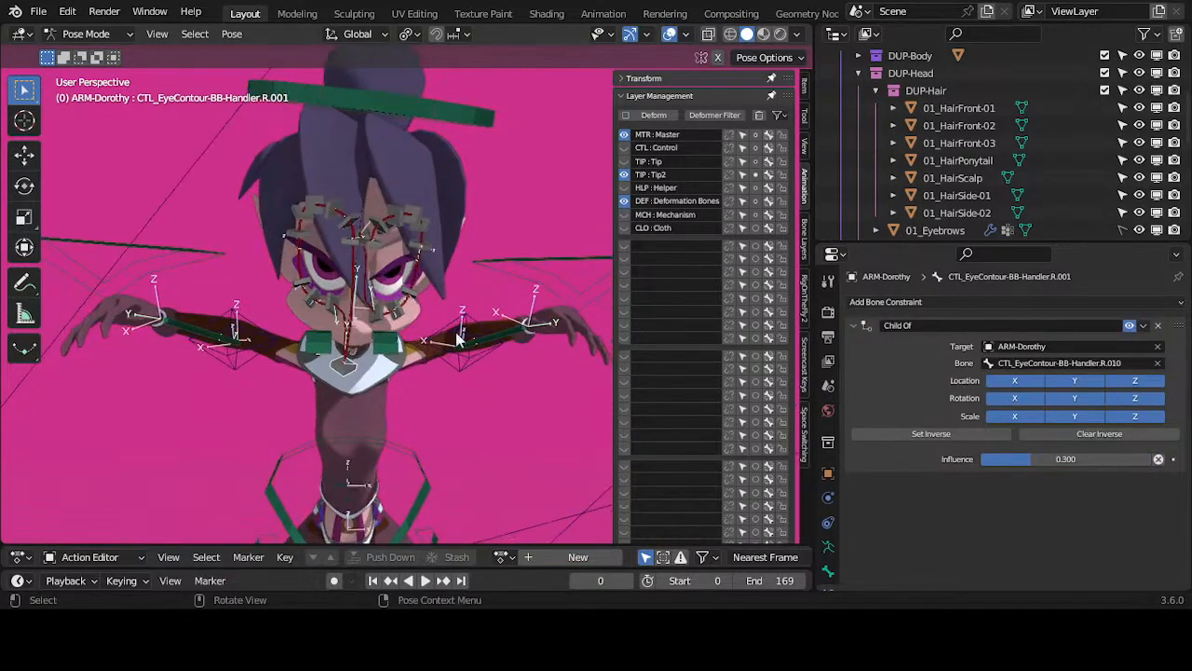
pyautogui.scroll(1, 355, 346)
pyautogui.click(360, 331)
pyautogui.press('Tab')
pyautogui.moveTo(359, 280); pyautogui.dragTo(362, 325, button='middle')
pyautogui.rightClick(366, 219)
pyautogui.click(367, 224)
pyautogui.press('Tab')
pyautogui.hotkey('alt', 'a')
# Step: Rotate MTR-Torso about the global X axis to test the symmetrized handlers
pyautogui.keyDown('alt'); pyautogui.middleClick(342, 348); pyautogui.keyUp('alt')
pyautogui.moveTo(322, 240); pyautogui.dragTo(393, 473, button='middle')
pyautogui.click(418, 463)
pyautogui.press('r')
pyautogui.press('x')
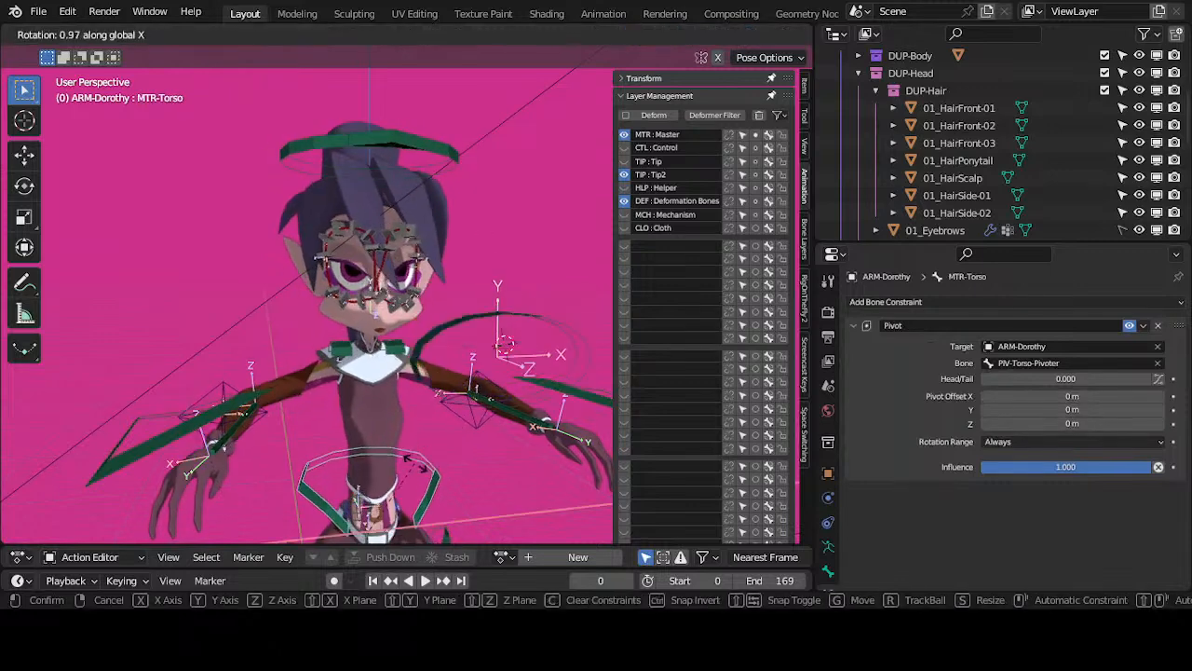
pyautogui.click(386, 392)
# Step: Inspect the constraints on the inner lower handlers L.010 and R.001
pyautogui.moveTo(387, 391); pyautogui.dragTo(378, 342, button='middle')
pyautogui.click(424, 352)
pyautogui.scroll(3, 441, 353)
pyautogui.click(364, 341)
pyautogui.click(375, 350)
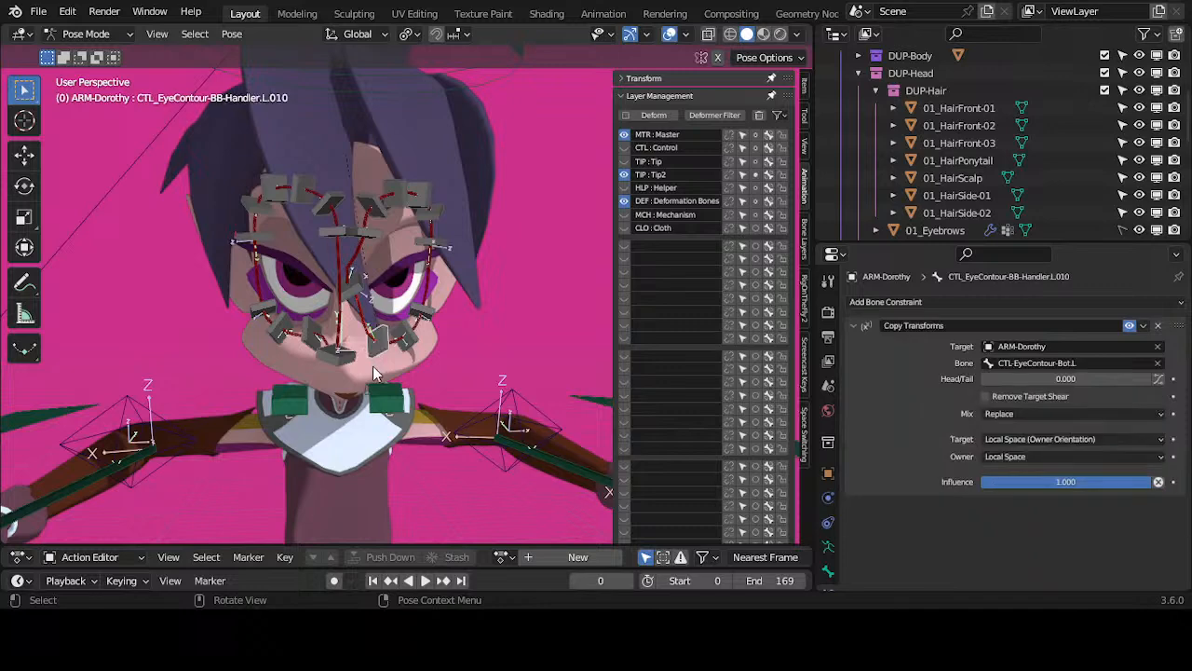
pyautogui.scroll(1, 371, 382)
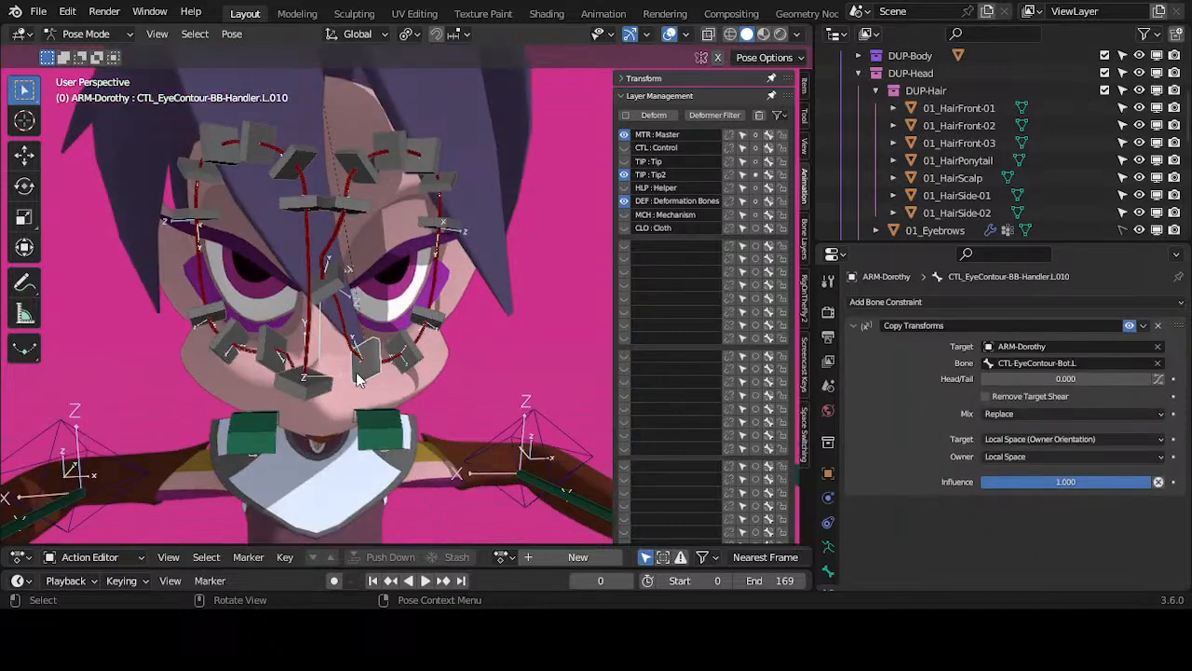
pyautogui.click(345, 385)
# Step: Clear the rotation of all visible bones and deselect them
pyautogui.scroll(-4, 345, 388)
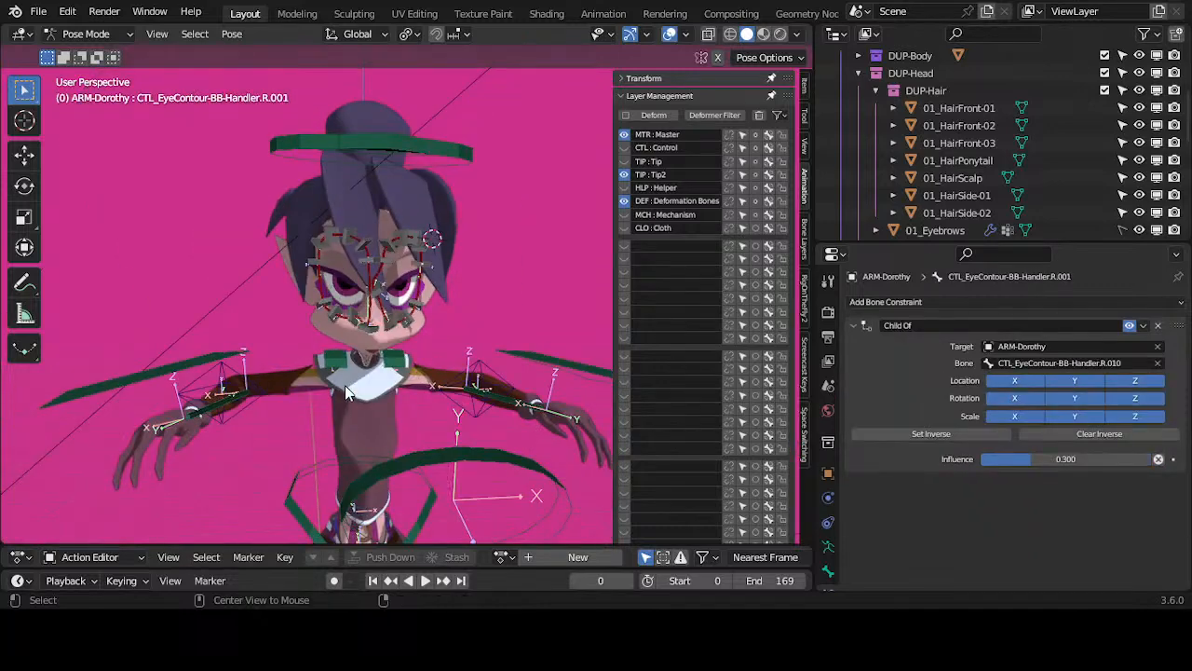
pyautogui.press('a')
pyautogui.hotkey('alt', 'r')
pyautogui.scroll(4, 347, 385)
pyautogui.moveTo(365, 315)
pyautogui.keyDown('shift'); pyautogui.mouseDown(button='middle')
pyautogui.moveTo(375, 343)
pyautogui.moveTo(369, 323)
pyautogui.mouseUp(button='middle'); pyautogui.keyUp('shift')
pyautogui.hotkey('alt', 'a')
# Step: Check handler R.001 and try moving handler L.001 in the front view
pyautogui.click(347, 289)
pyautogui.scroll(1, 345, 342)
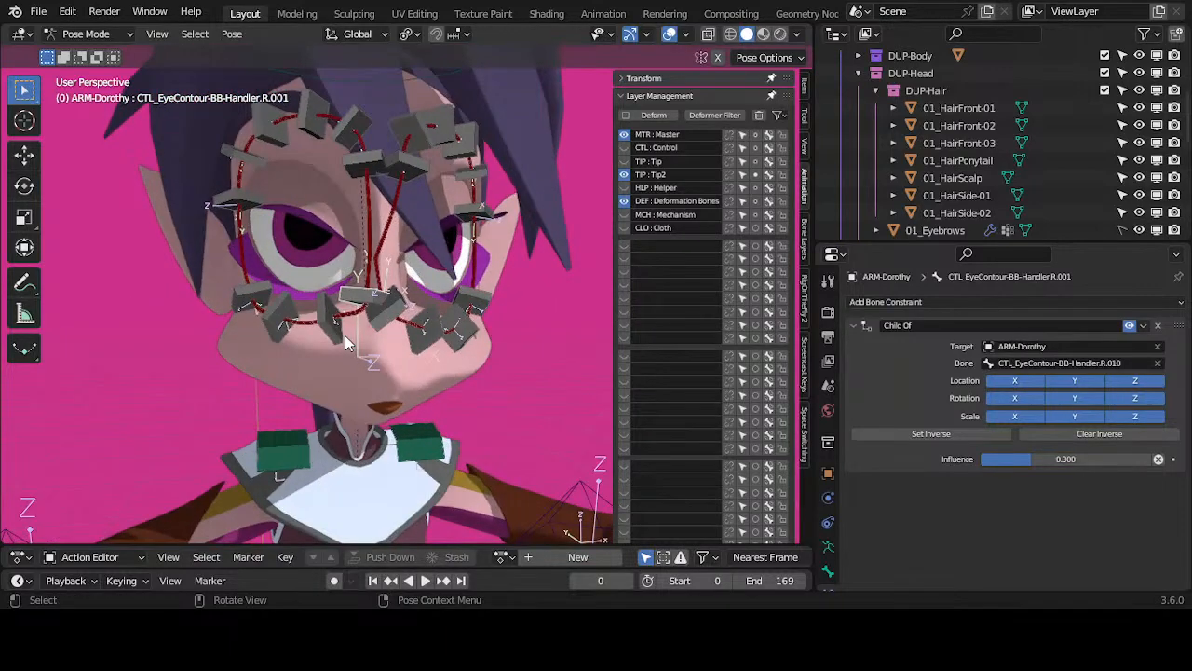
pyautogui.press('KP_1')
pyautogui.scroll(2, 347, 342)
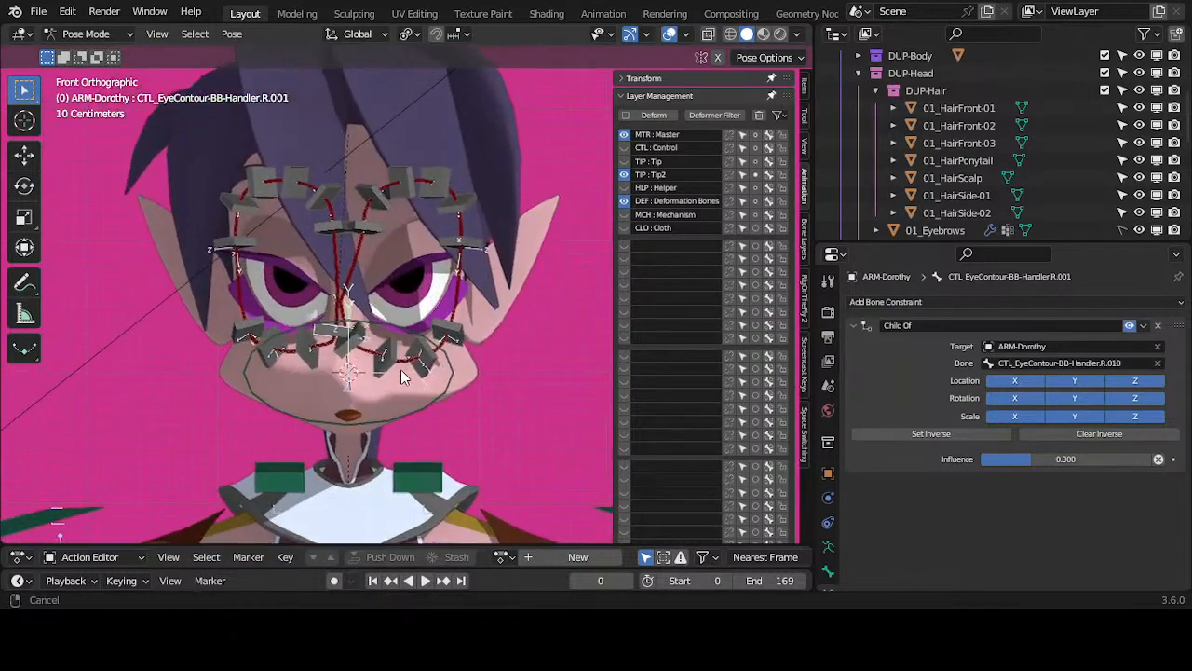
pyautogui.click(360, 343)
pyautogui.press('g')
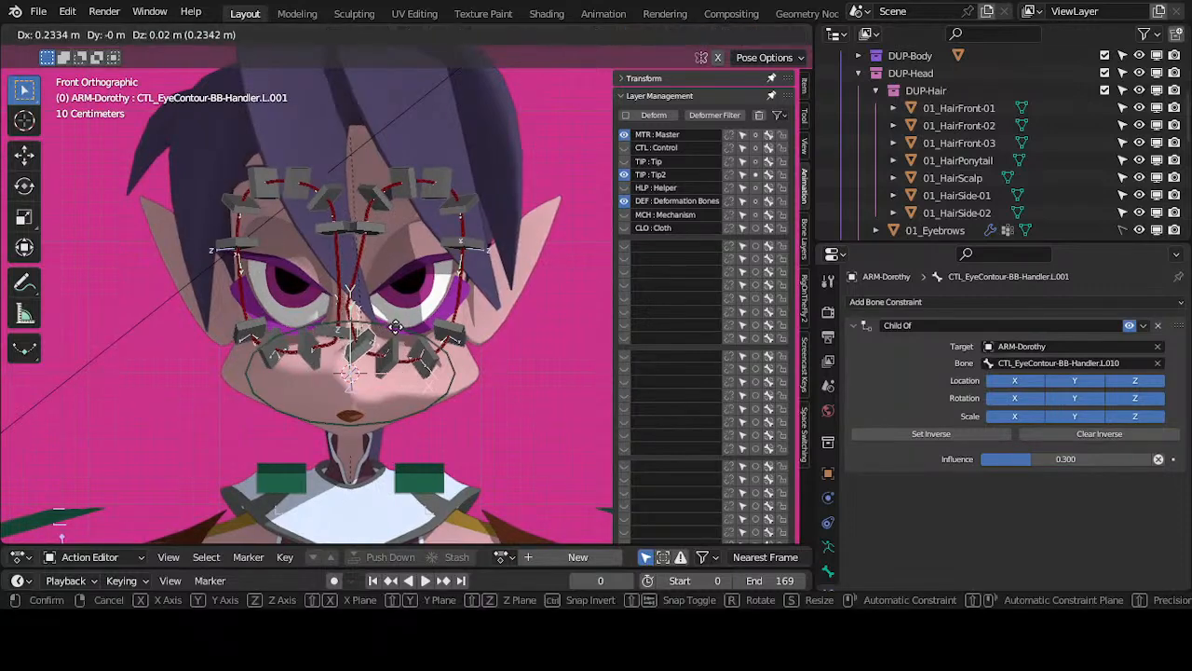
pyautogui.rightClick(392, 332)
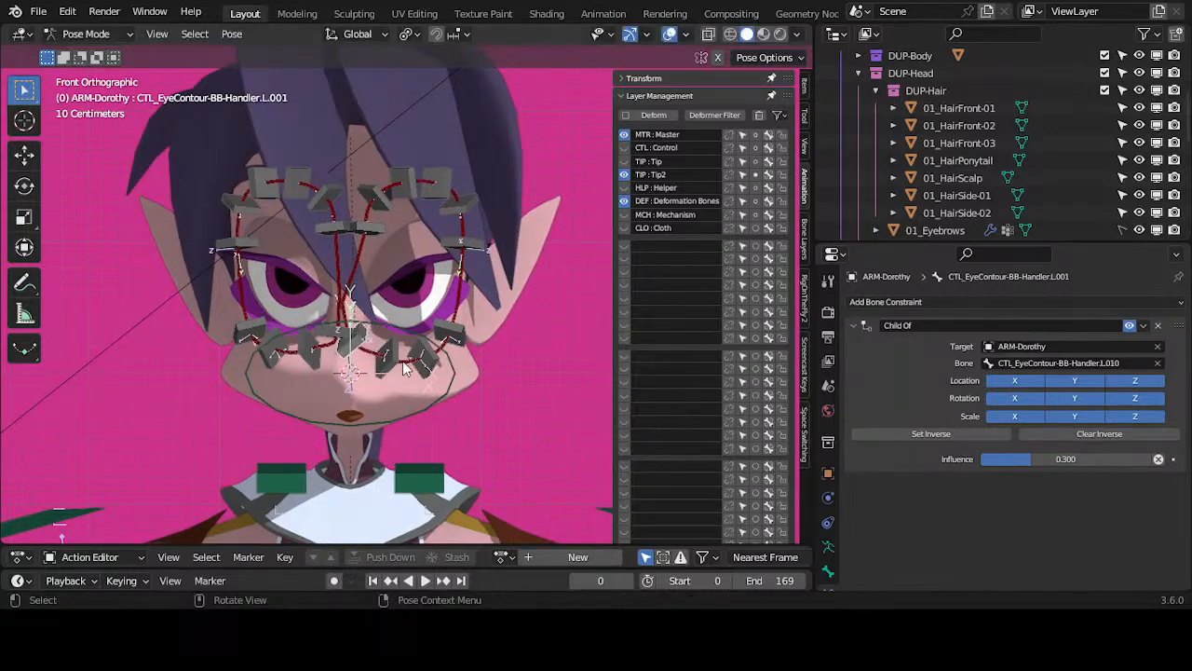
# Step: Remove the Child Of constraint from handler L.001
pyautogui.click(374, 232)
pyautogui.click(351, 356)
pyautogui.click(377, 369)
pyautogui.click(361, 363)
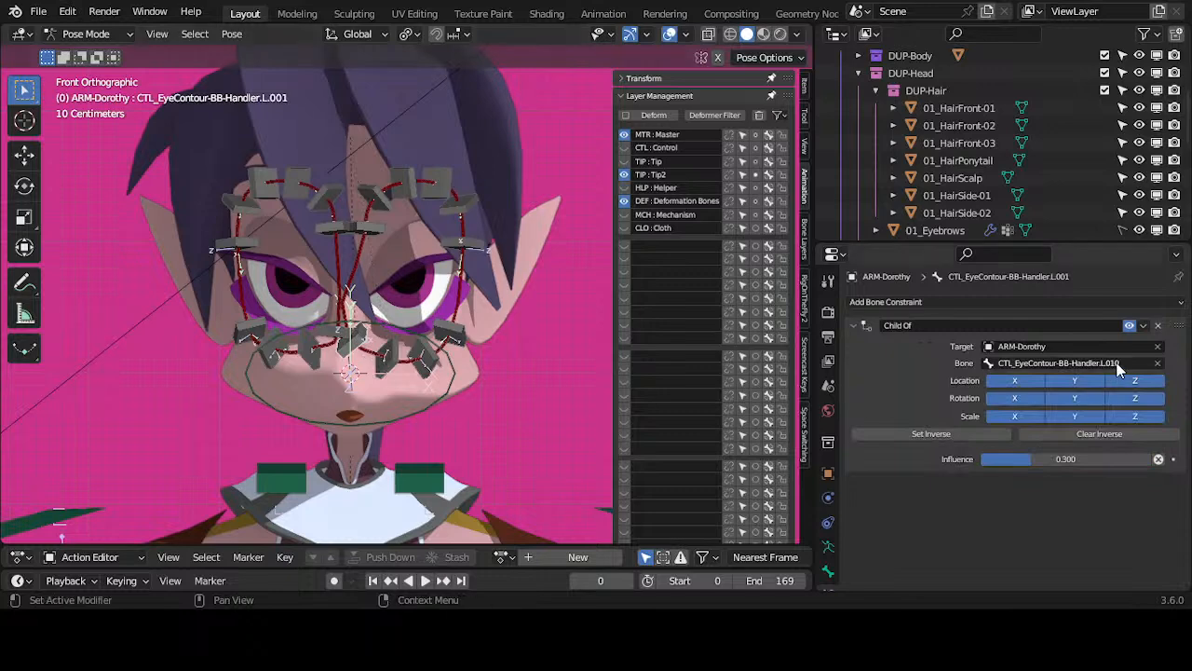
pyautogui.click(1157, 326)
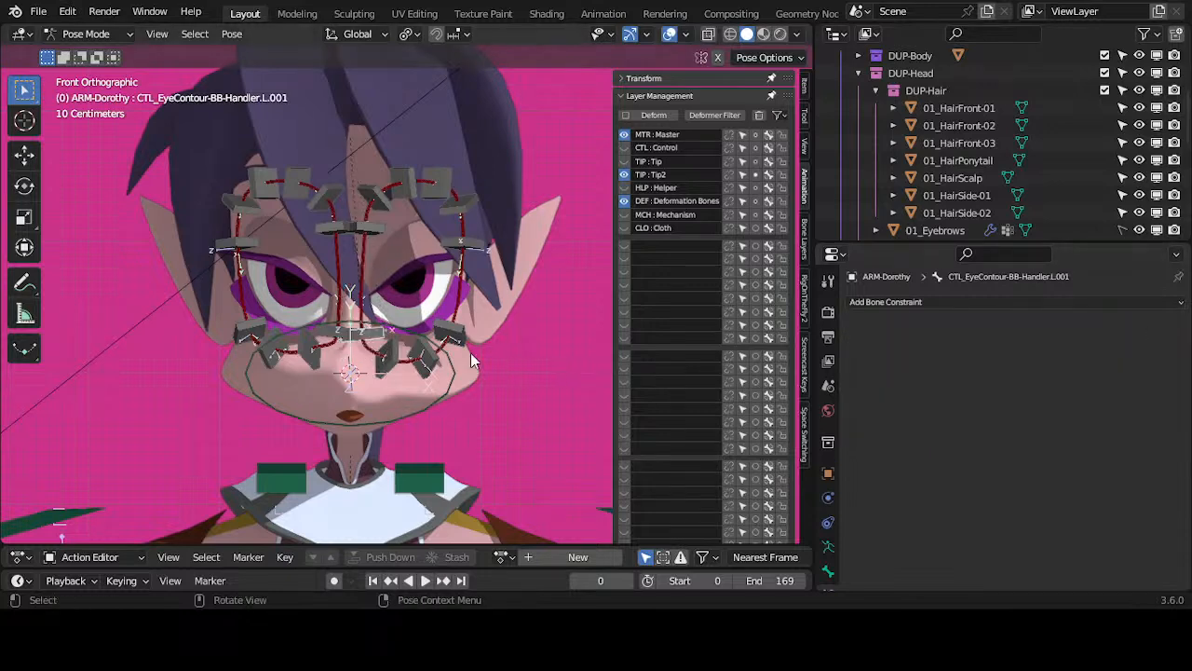
# Step: Compare the bone constraints of handlers L.010, L.001 and L.008, including the target and influence of each
pyautogui.click(386, 365)
pyautogui.click(377, 333)
pyautogui.click(390, 371)
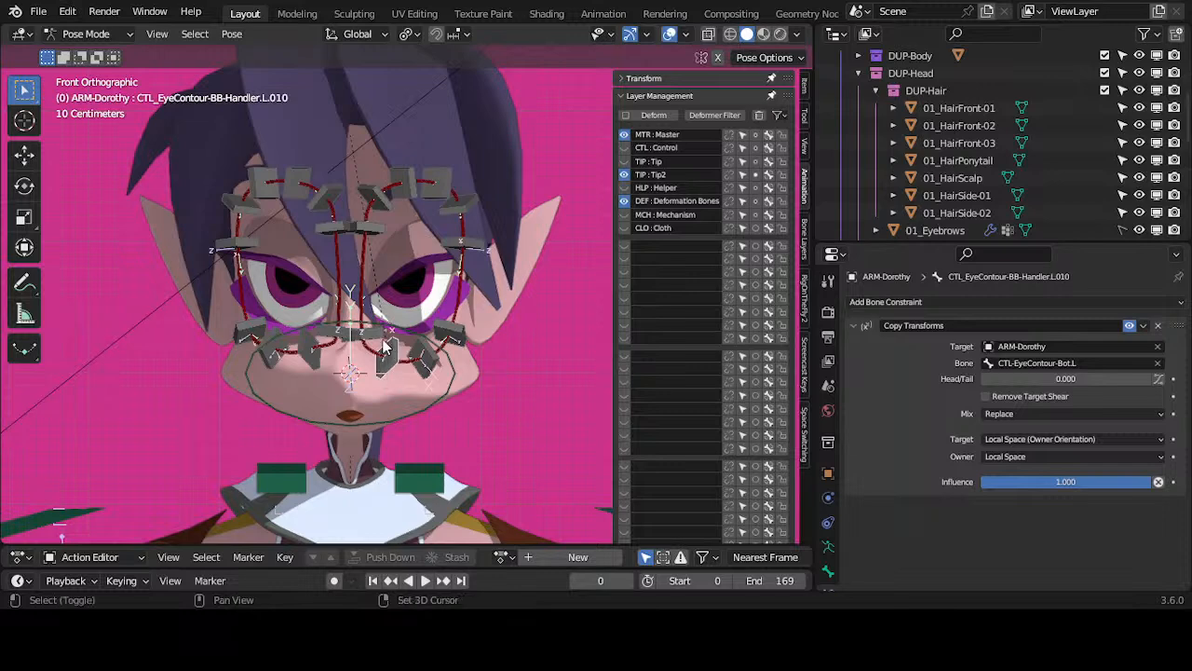
pyautogui.click(381, 341)
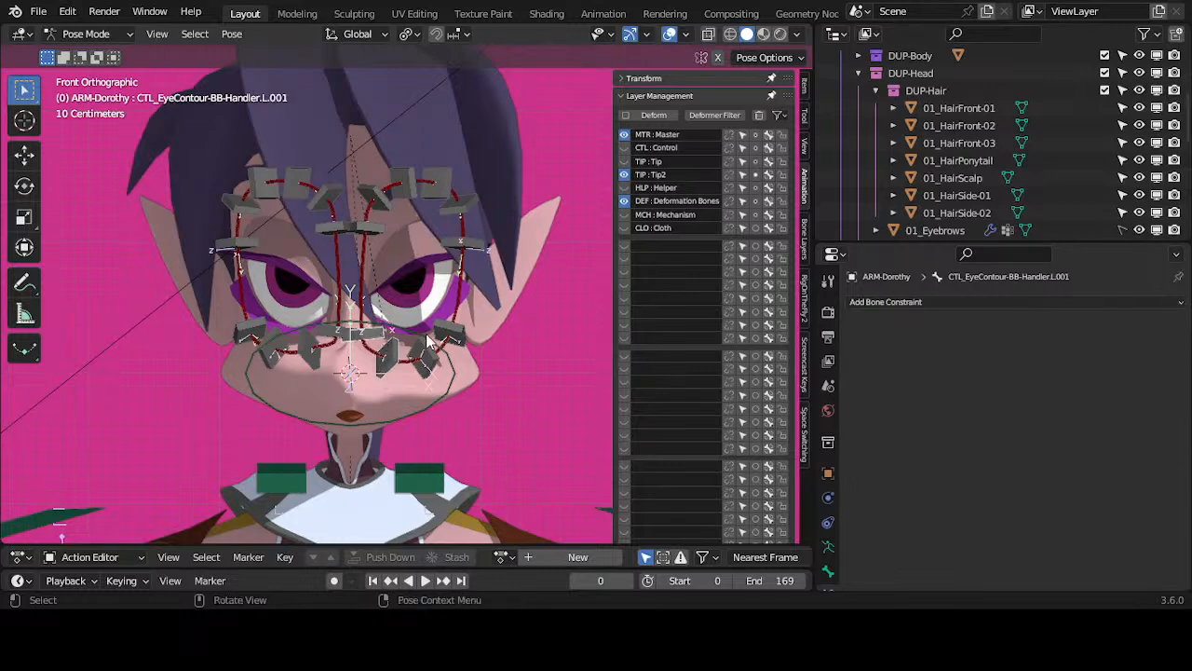
pyautogui.click(464, 336)
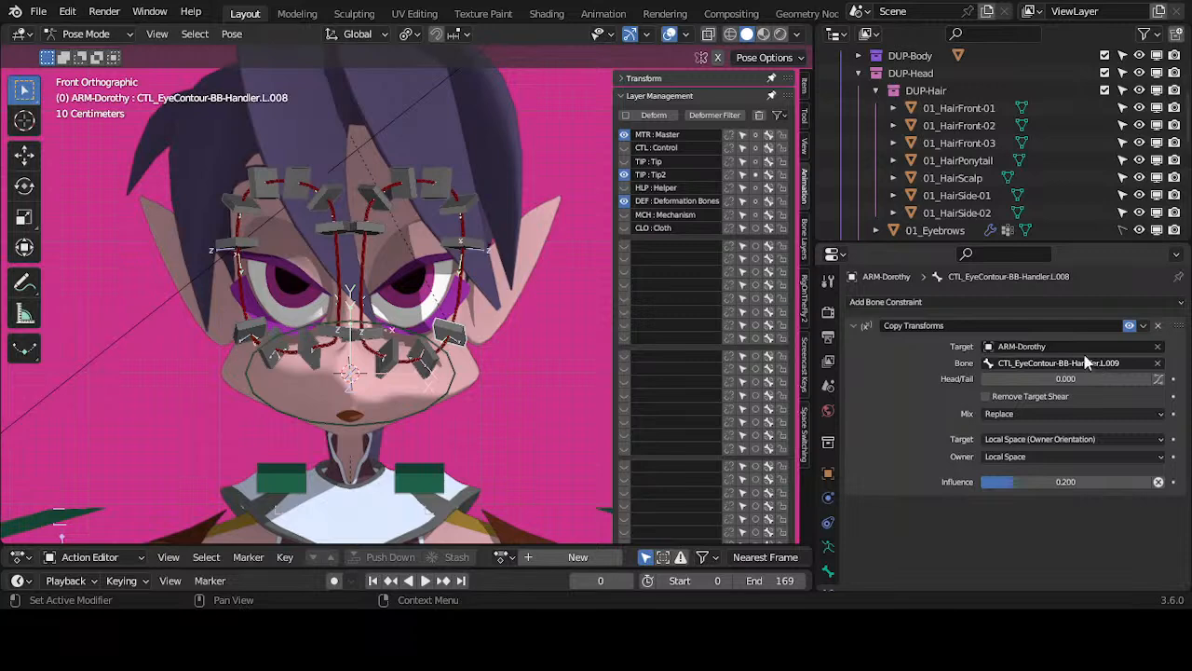
pyautogui.click(378, 334)
pyautogui.click(458, 338)
pyautogui.click(402, 343)
pyautogui.click(462, 340)
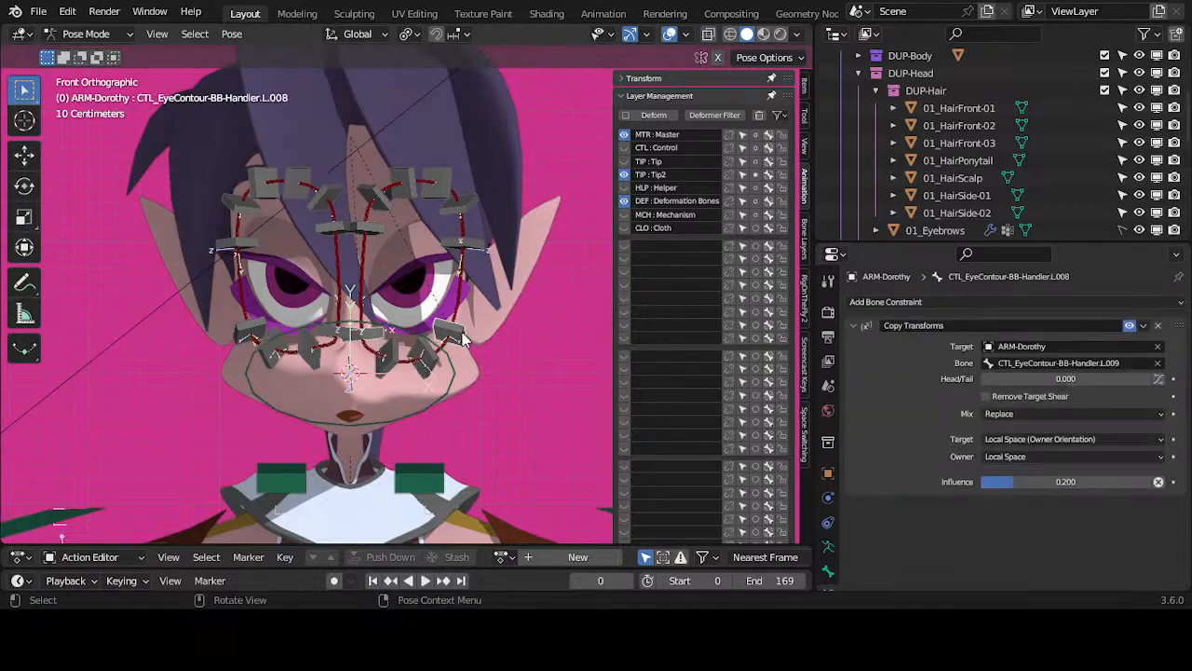
# Step: Add a Copy Transforms constraint to handler L.001 with handler L.010 as its target
pyautogui.click(389, 349)
pyautogui.keyDown('shift'); pyautogui.click(381, 332); pyautogui.keyUp('shift')
pyautogui.keyDown('shift'); pyautogui.click(390, 350); pyautogui.keyUp('shift')
pyautogui.click(246, 33)
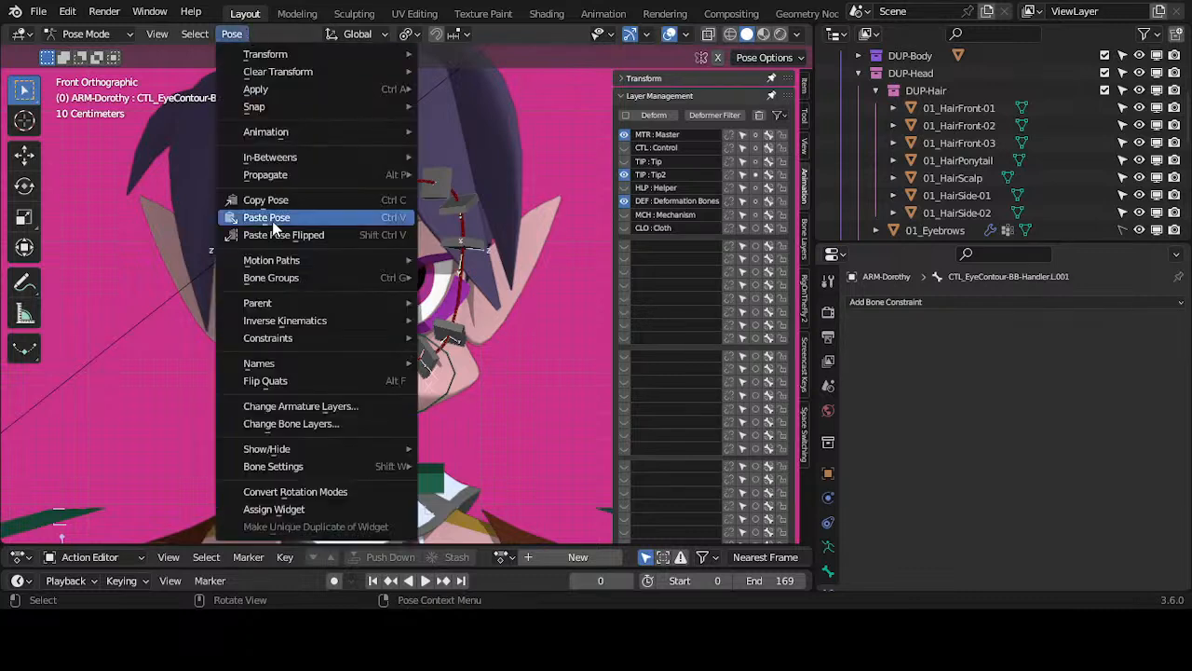
pyautogui.moveTo(307, 326)
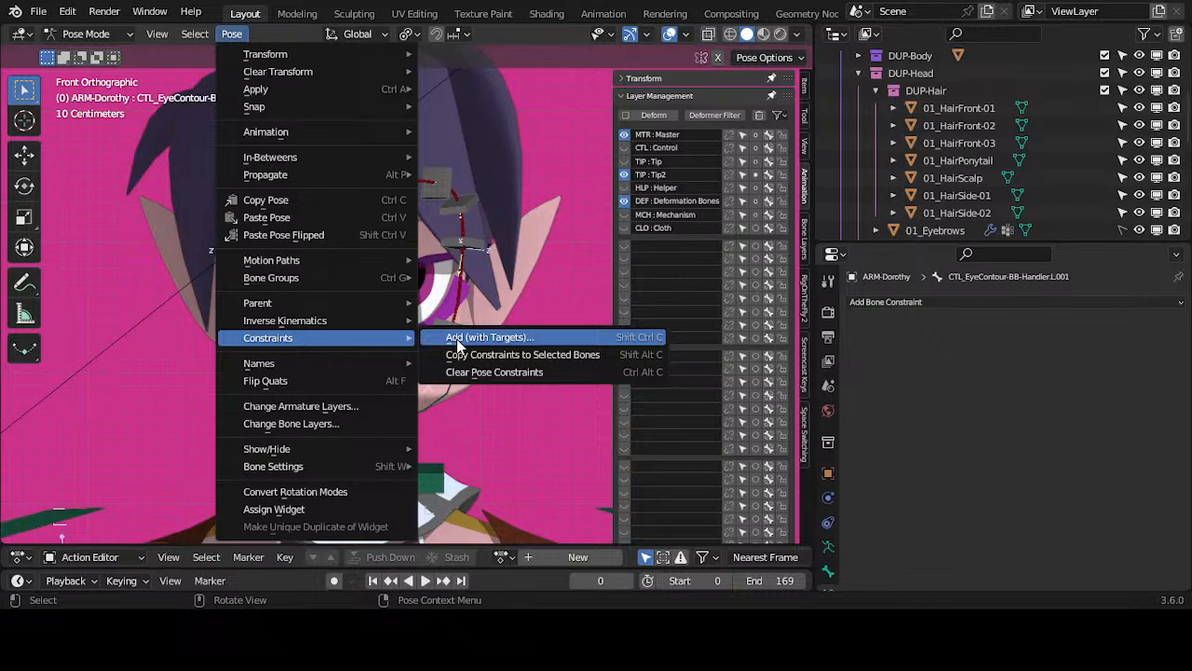
pyautogui.click(457, 346)
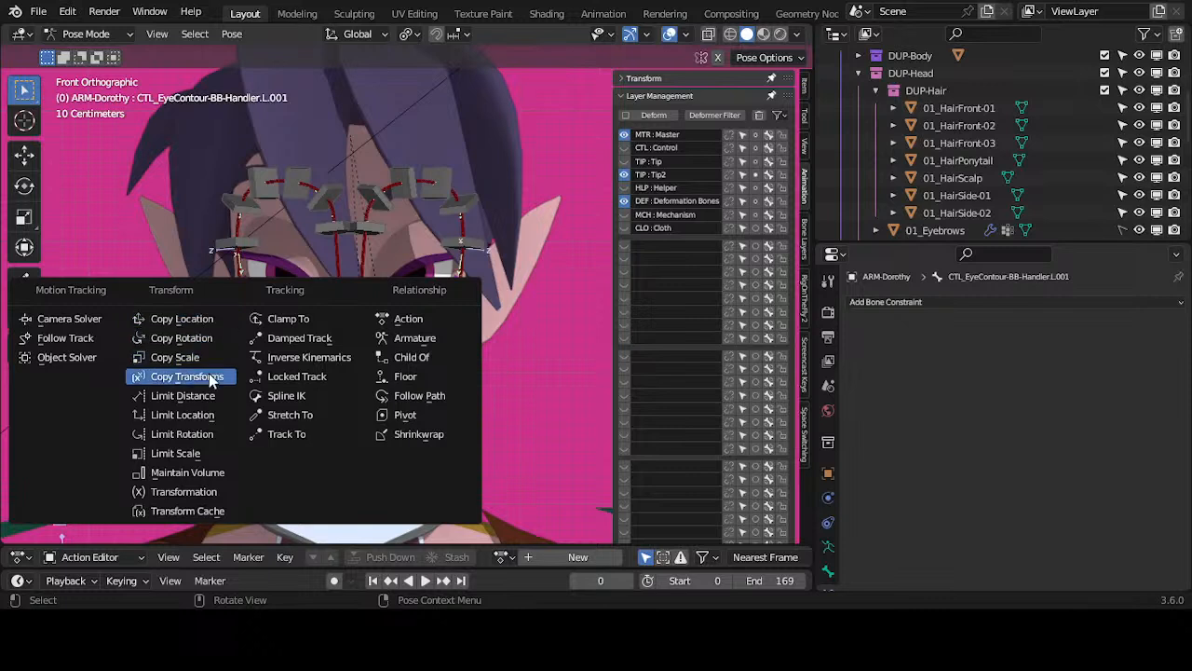
pyautogui.click(187, 377)
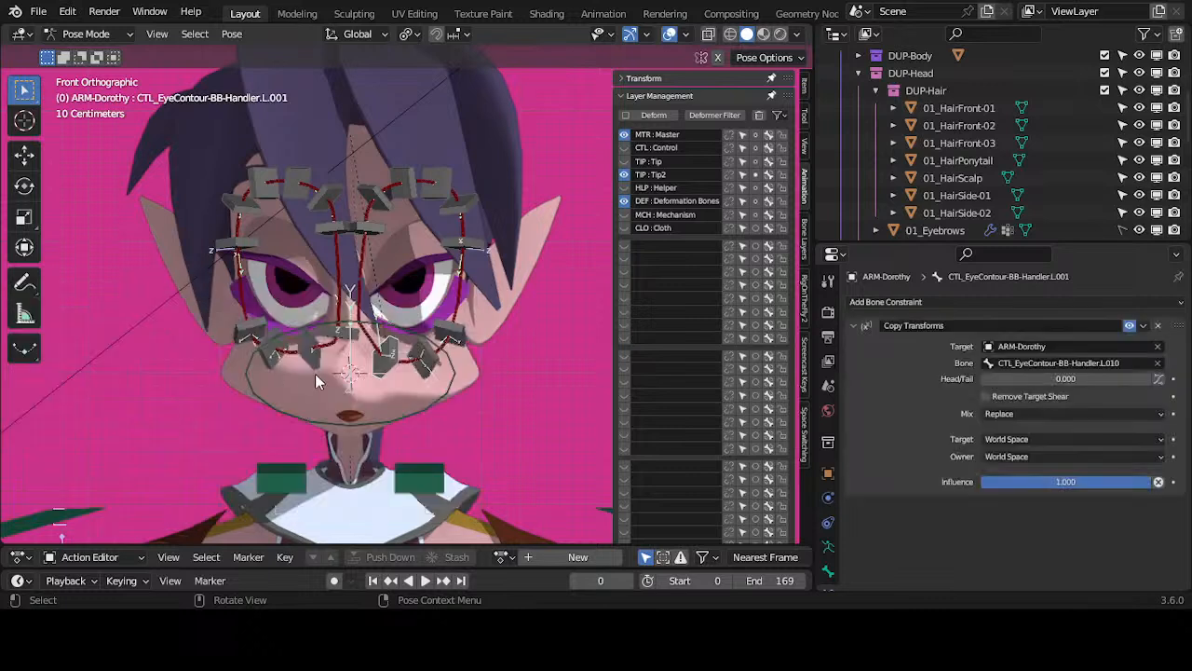
# Step: Set the Copy Transforms target space to Local Space (Owner Orientation) and the owner space to Local Space
pyautogui.click(1006, 439)
pyautogui.click(1034, 546)
pyautogui.click(1040, 458)
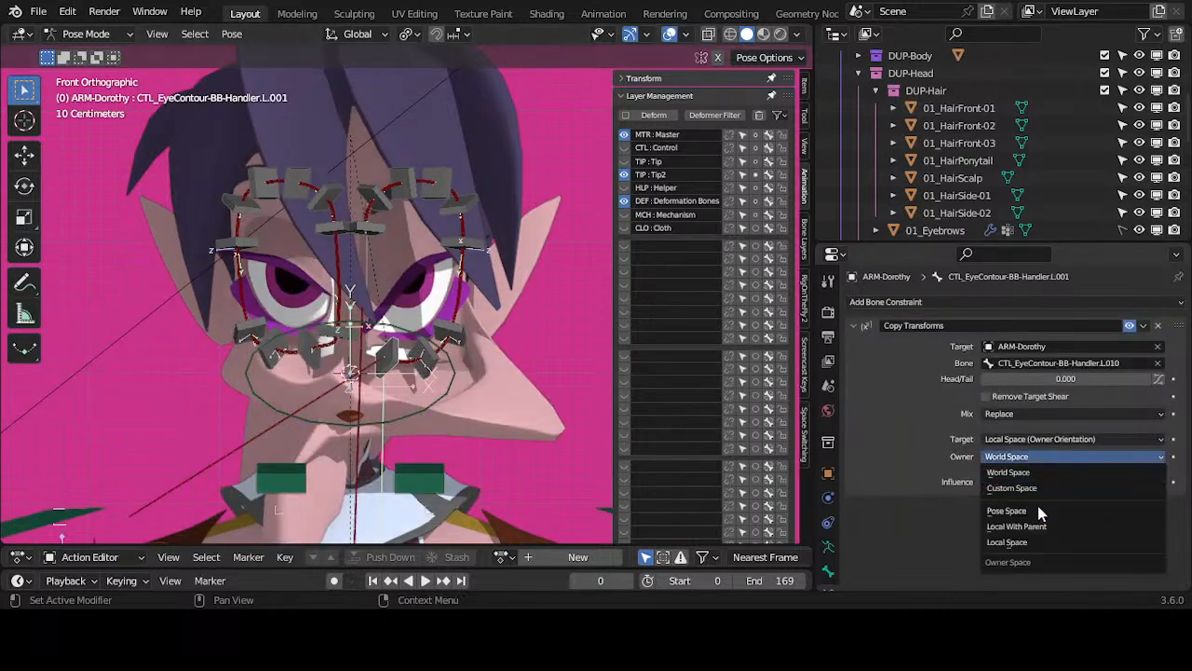
pyautogui.click(1025, 537)
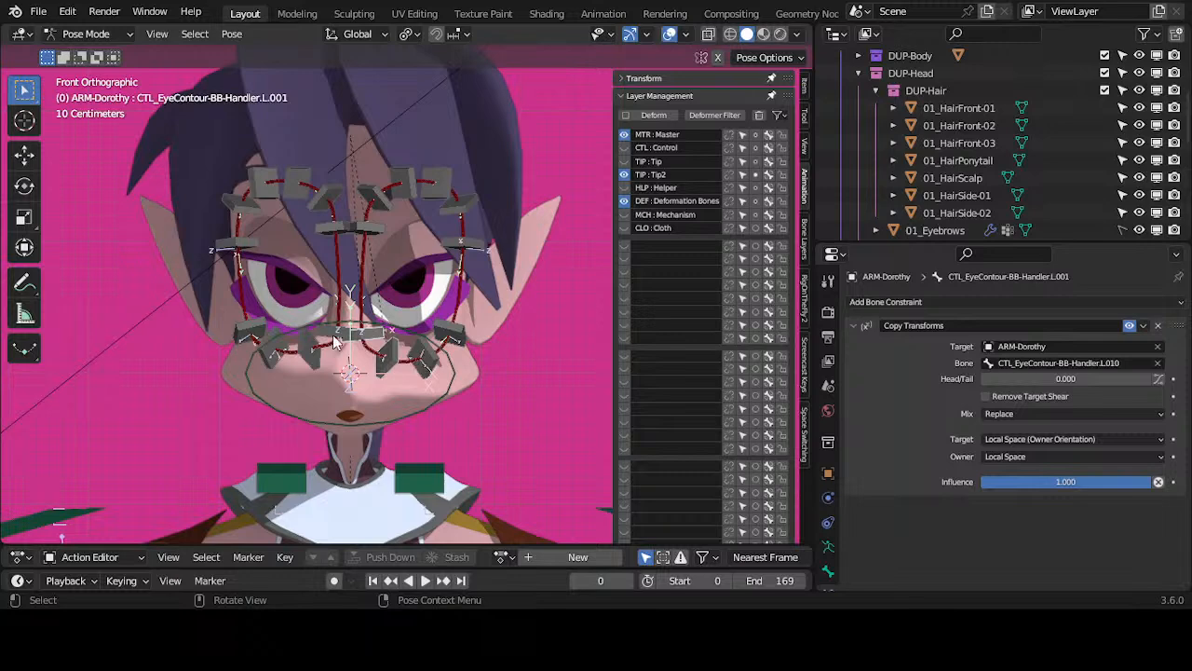
# Step: Symmetrize handler L.001 in Edit Mode to carry its constraint over to the opposite side, and return to Pose Mode
pyautogui.press('Tab')
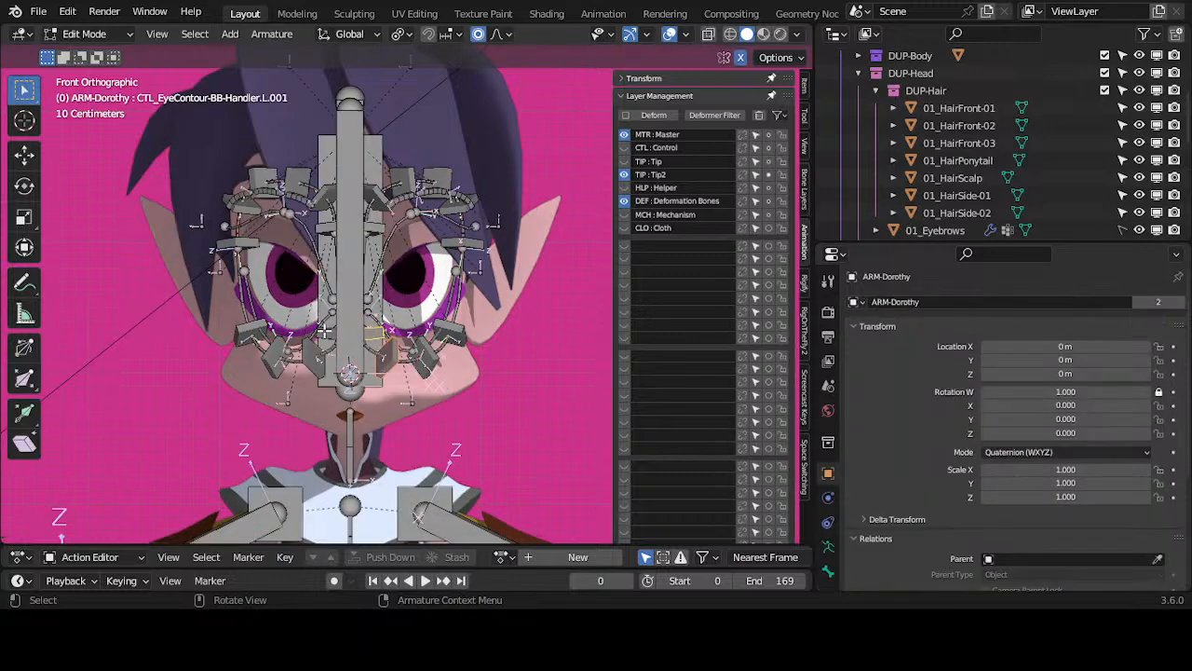
pyautogui.rightClick(376, 332)
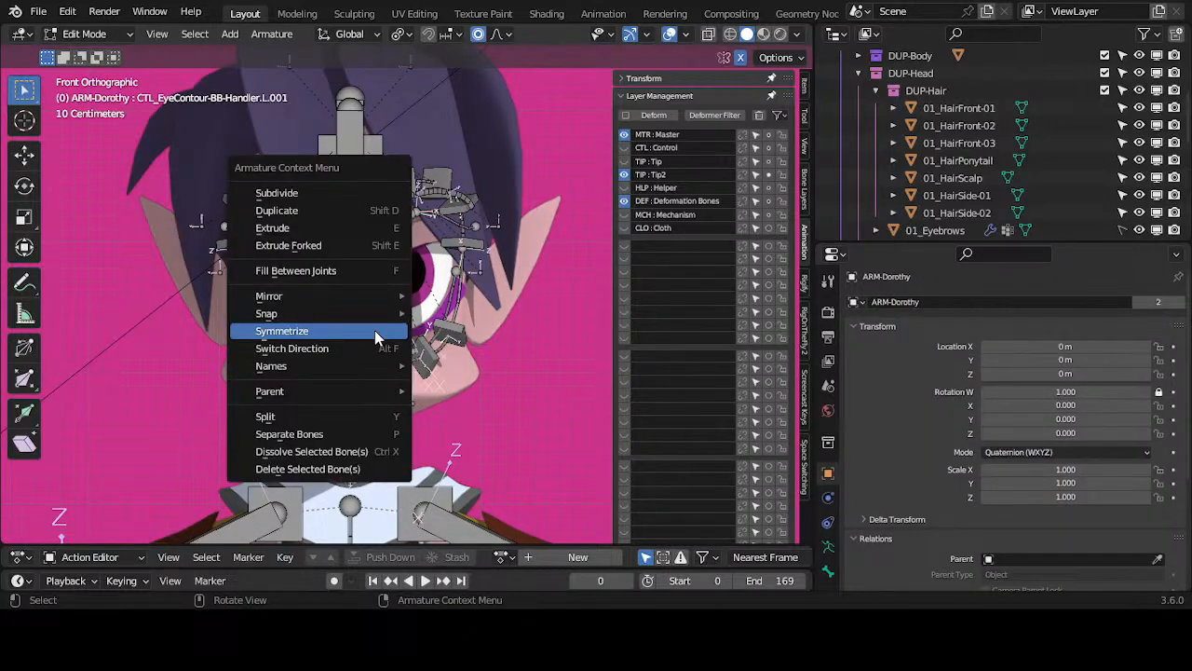
pyautogui.click(377, 331)
pyautogui.press('Tab')
# Step: Check the Copy Transforms targets, spaces and influence on handlers R.010 and R.001
pyautogui.click(331, 330)
pyautogui.moveTo(371, 345); pyautogui.dragTo(347, 338, button='middle')
pyautogui.scroll(-3, 409, 354)
pyautogui.click(410, 349)
pyautogui.click(345, 337)
pyautogui.click(377, 337)
pyautogui.click(354, 330)
pyautogui.click(332, 368)
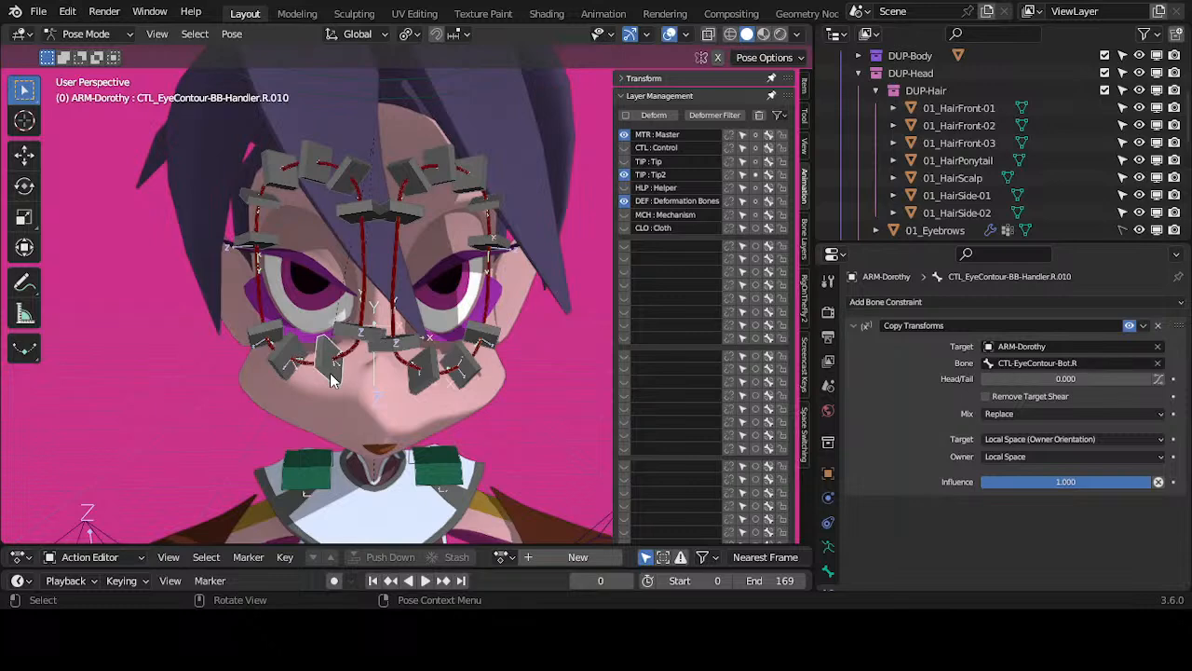
pyautogui.click(360, 333)
pyautogui.moveTo(434, 356); pyautogui.dragTo(422, 355, button='middle')
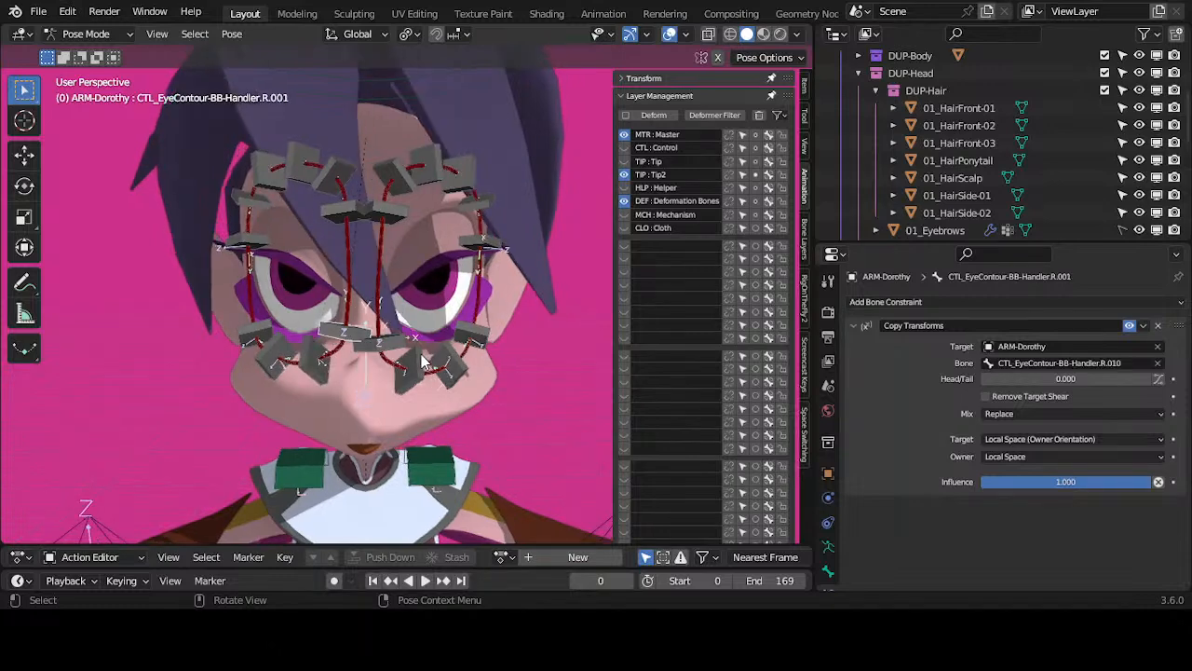
# Step: Inspect the constraints of handler L.010 and deform bone DEF_EyeContour-BB.L.010, viewing the lower eye contour from the front and at an angle
pyautogui.press('KP_1')
pyautogui.scroll(2, 421, 354)
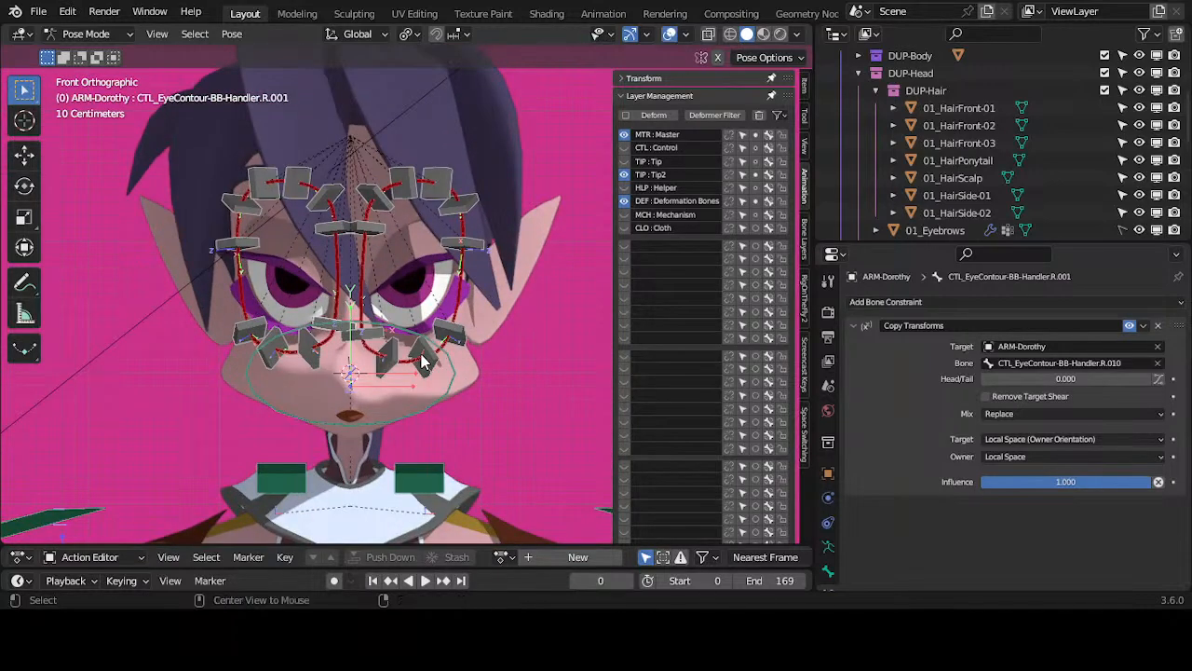
pyautogui.scroll(1, 352, 377)
pyautogui.click(376, 396)
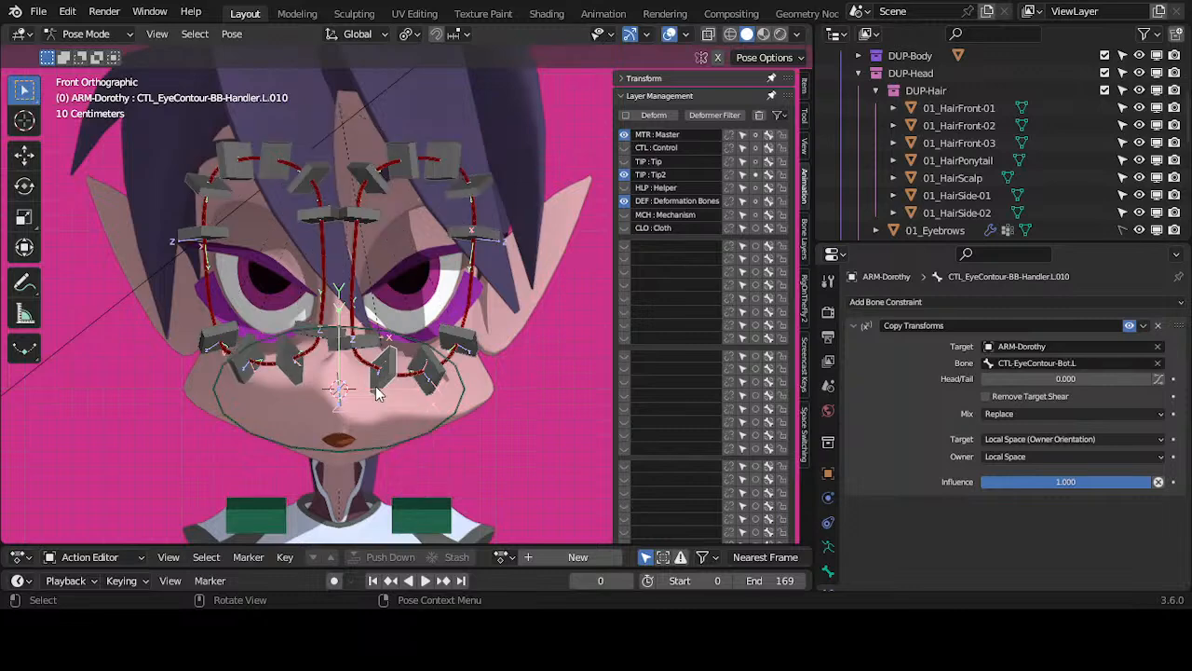
pyautogui.click(373, 368)
pyautogui.moveTo(392, 364)
pyautogui.mouseDown(button='middle')
pyautogui.moveTo(445, 373)
pyautogui.moveTo(424, 365)
pyautogui.moveTo(413, 335)
pyautogui.moveTo(390, 331)
pyautogui.moveTo(377, 362)
pyautogui.mouseUp(button='middle')
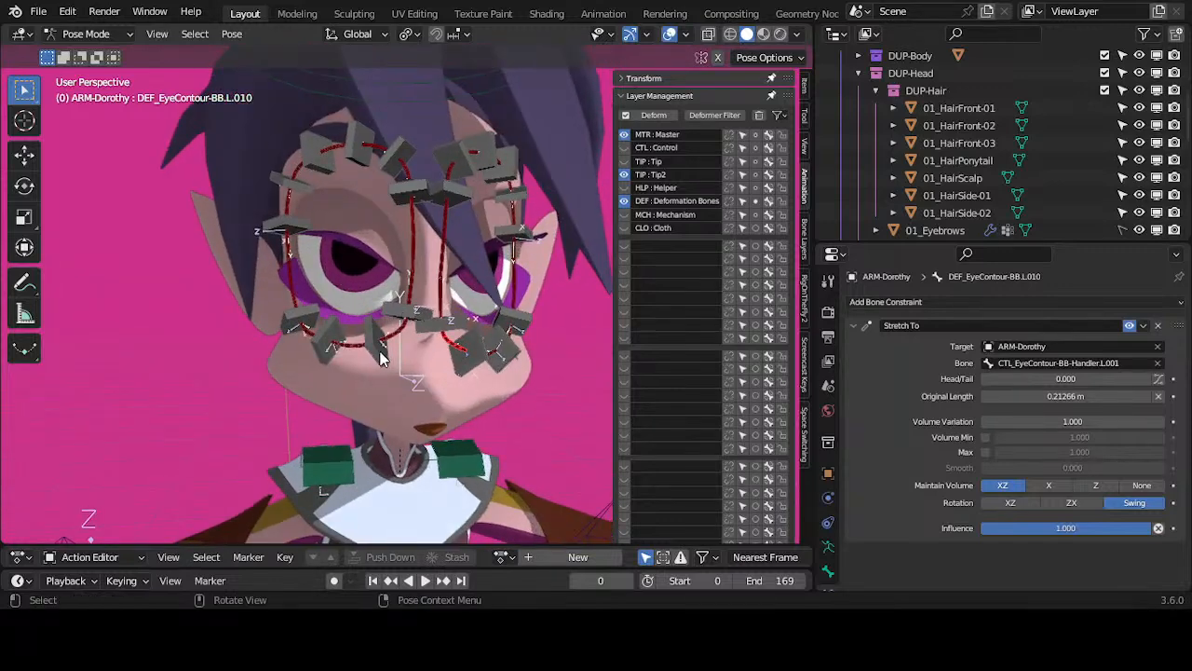